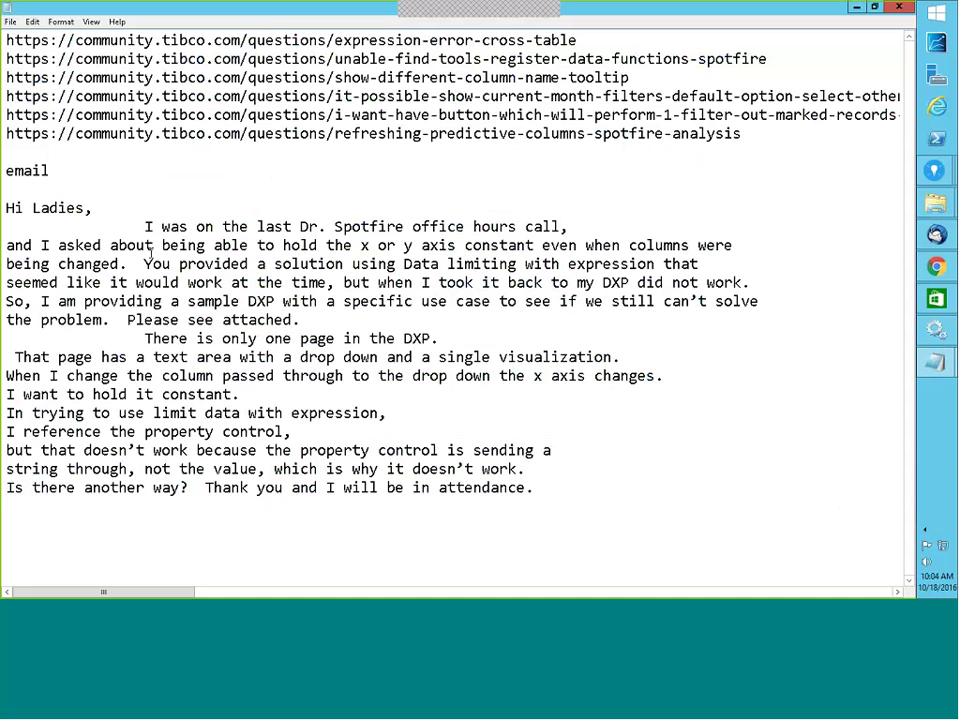
# Step: Read through the emailed question about holding the x or y axis constant when columns change
pyautogui.press('Down')
pyautogui.press('Down')
pyautogui.press('Down')
pyautogui.press('Down')
pyautogui.press('Down')
pyautogui.press('Down')
pyautogui.press('Down')
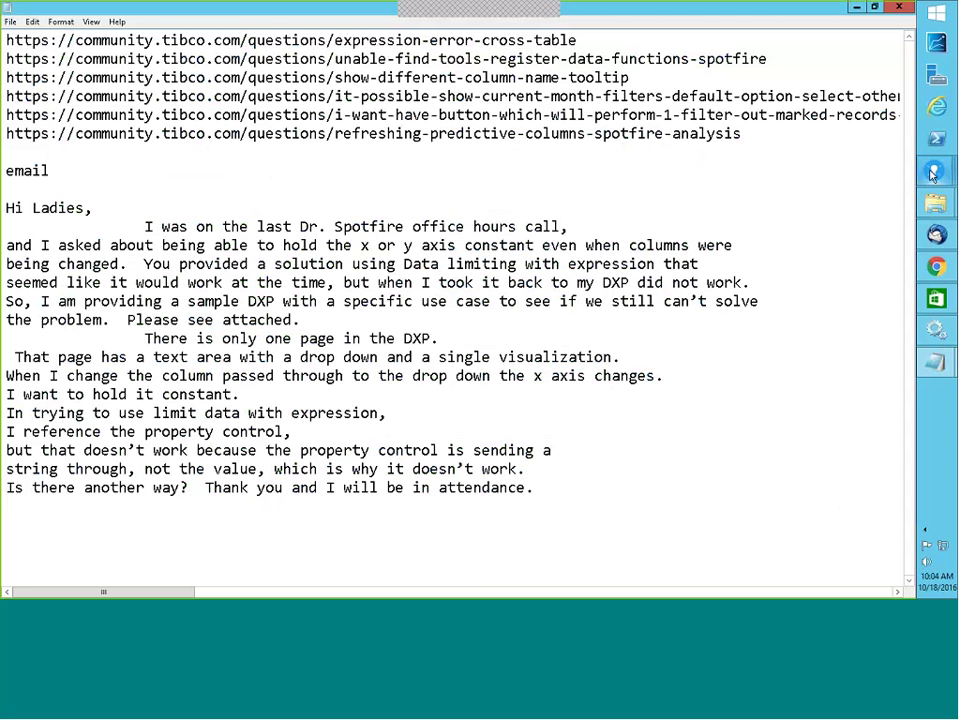
# Step: Switch to the X axis constant analysis in Spotfire and inspect the scatter plot's X-axis properties
pyautogui.moveTo(935, 170)
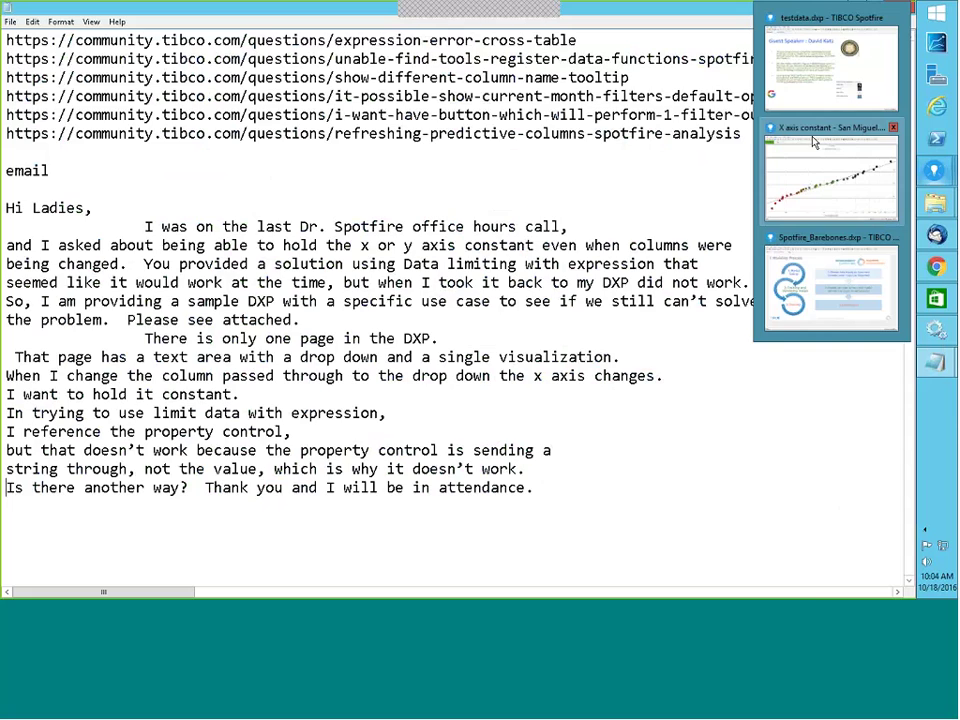
pyautogui.click(814, 140)
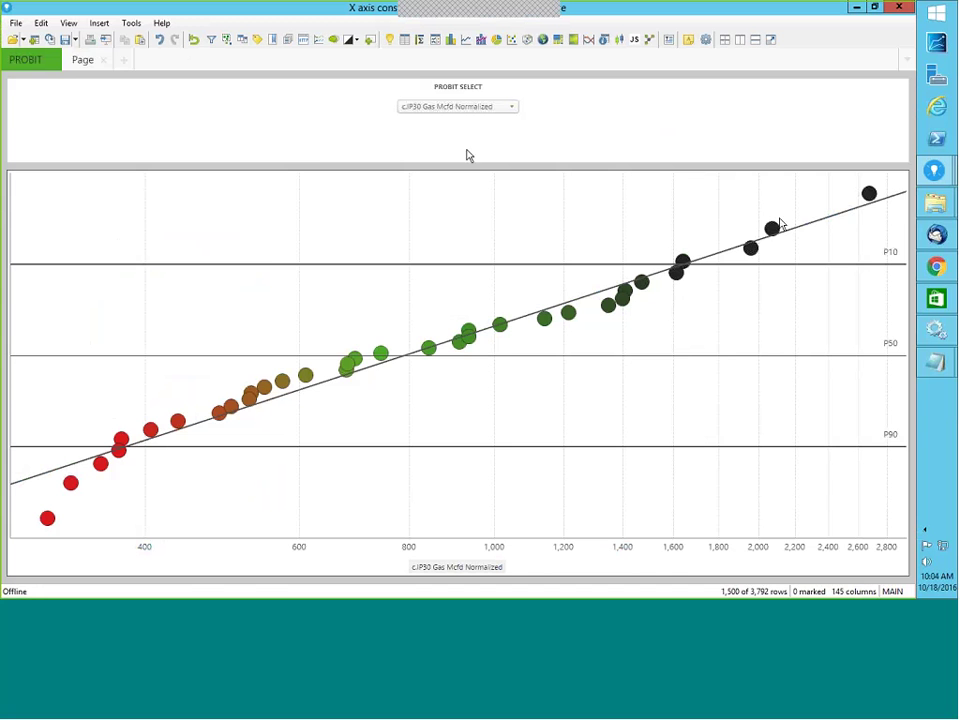
pyautogui.rightClick(679, 217)
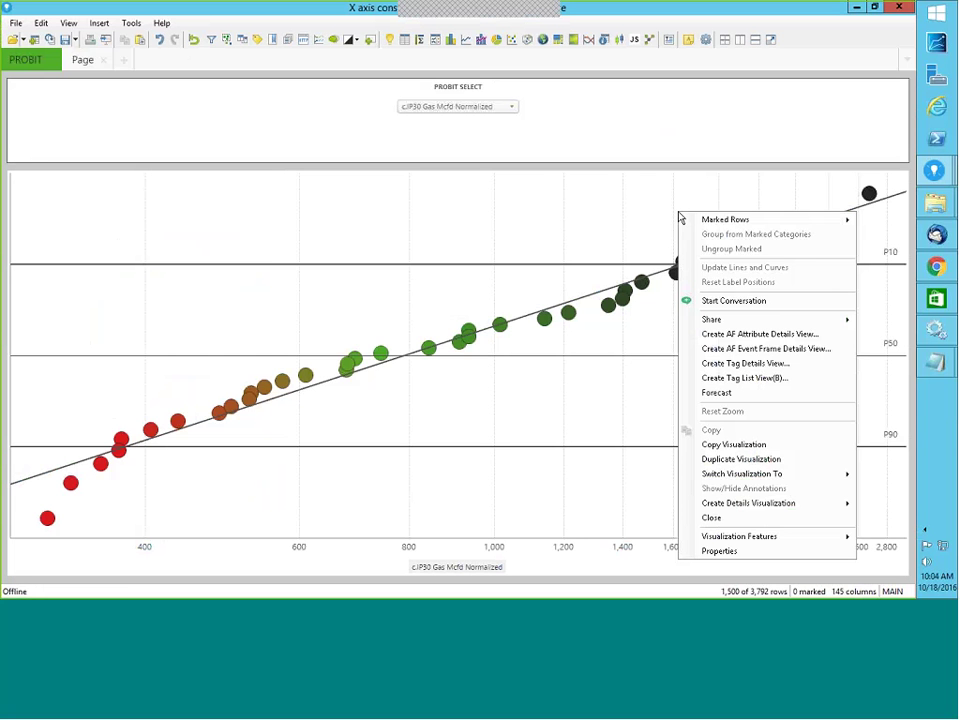
pyautogui.click(730, 551)
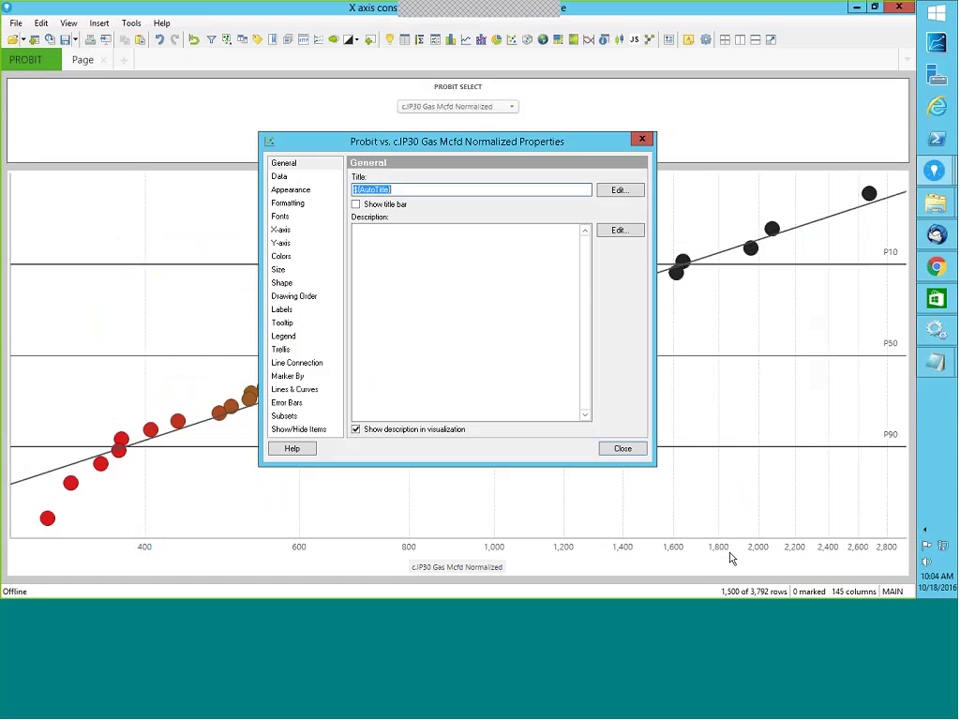
pyautogui.click(280, 229)
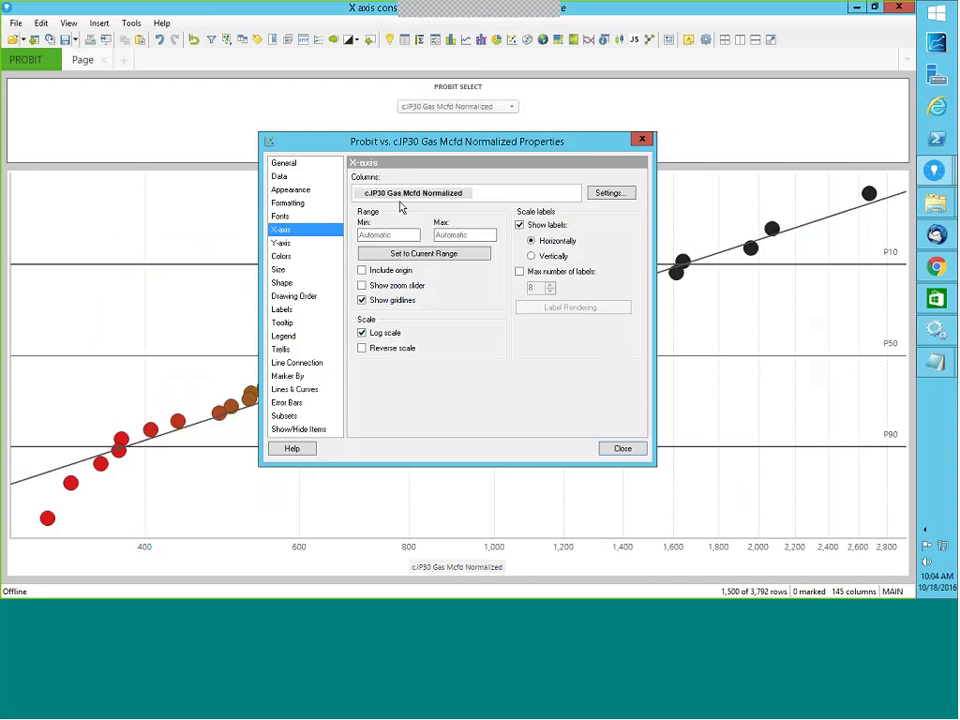
# Step: Review the scatter plot's Y-axis advanced settings and the custom expression behind its Probit column without changing them
pyautogui.click(280, 243)
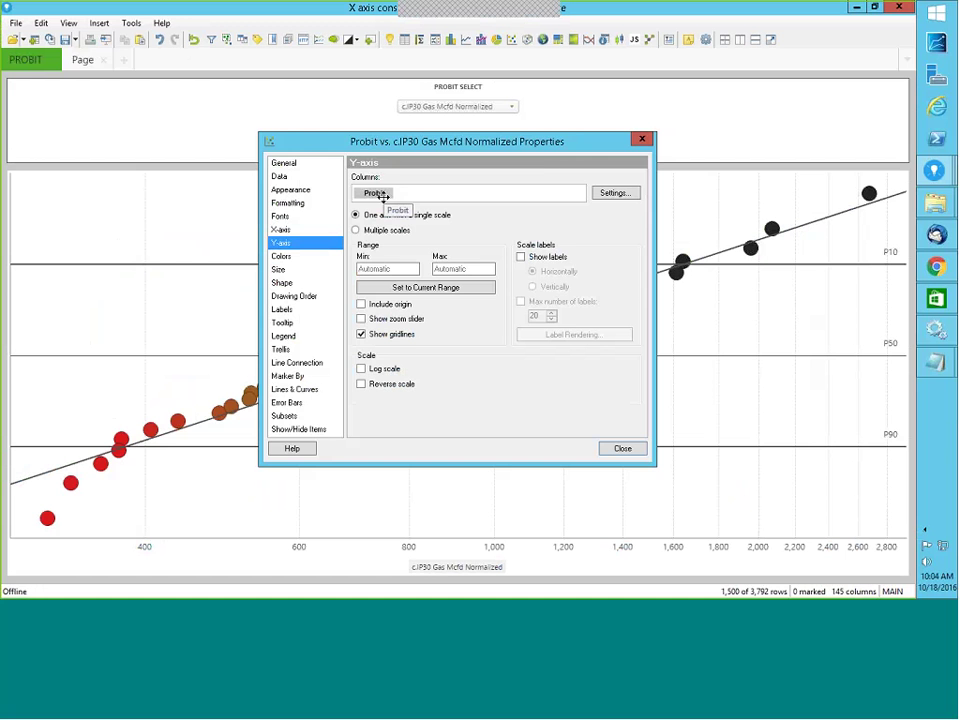
pyautogui.click(612, 193)
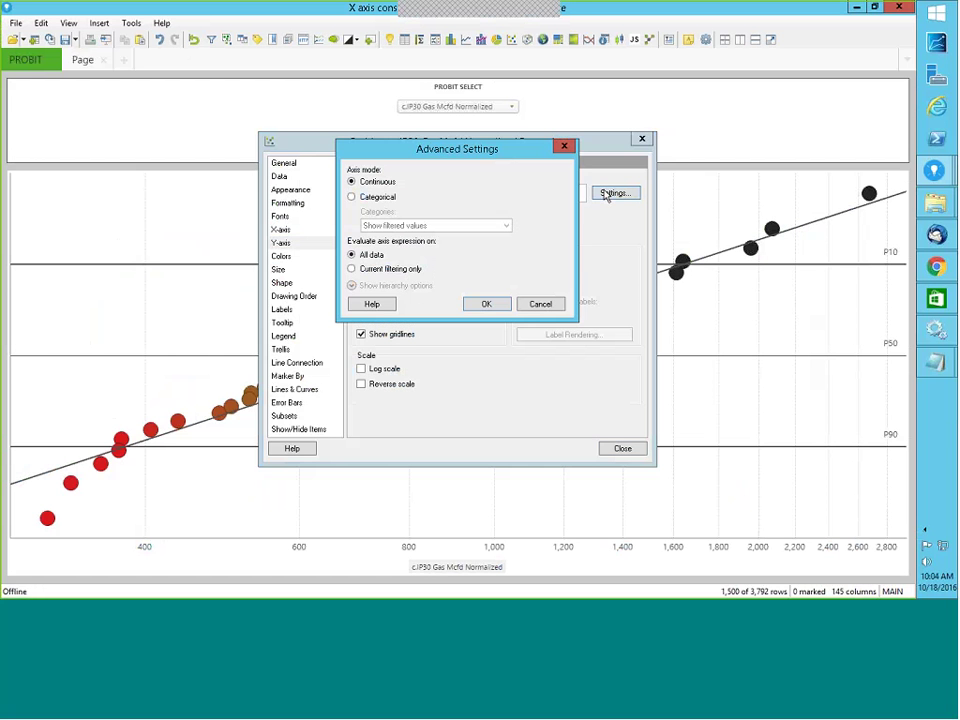
pyautogui.click(486, 303)
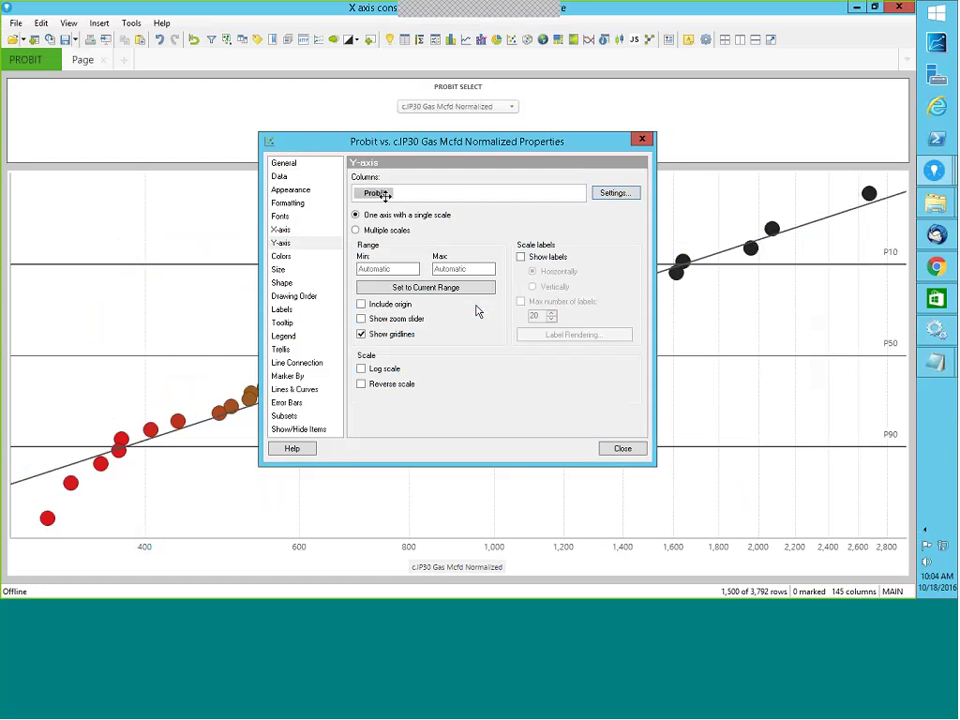
pyautogui.rightClick(377, 193)
pyautogui.click(410, 217)
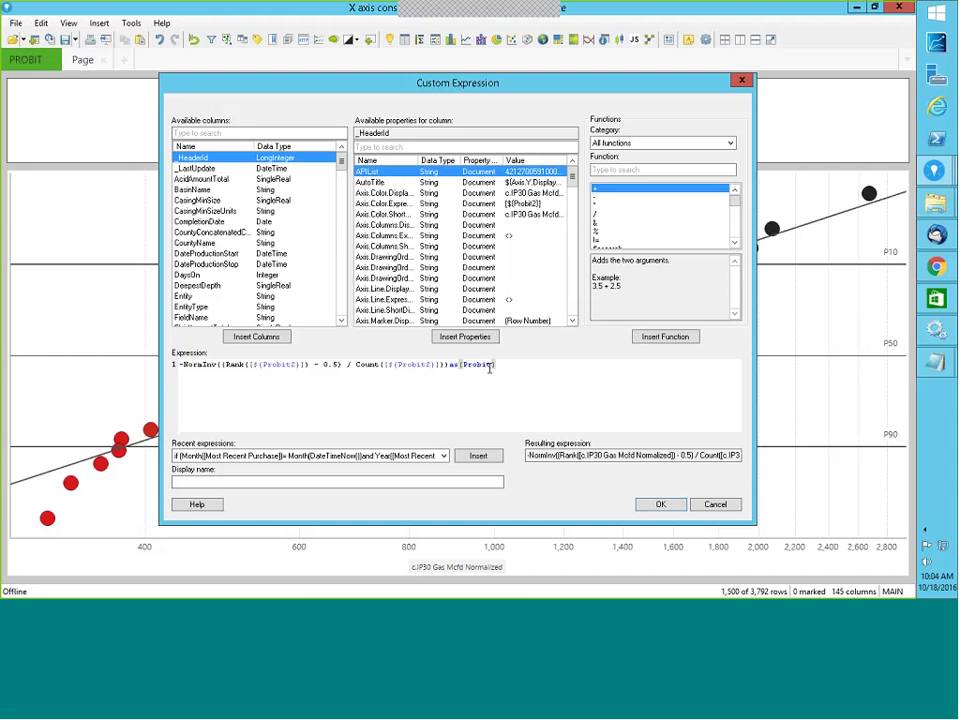
pyautogui.click(717, 506)
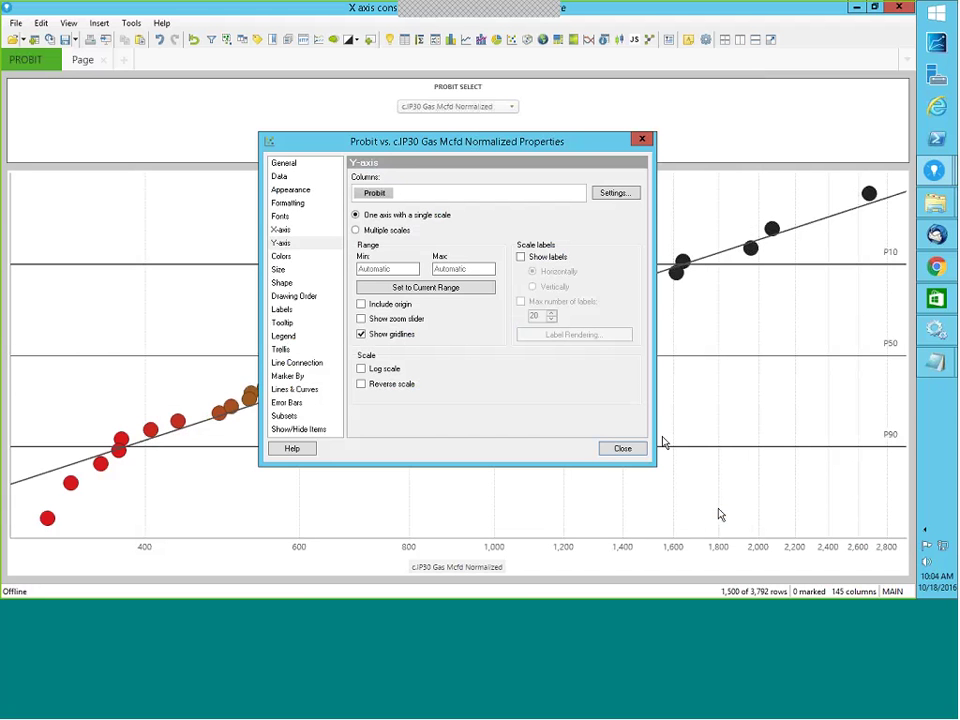
# Step: Check the X-axis advanced settings of the scatter plot and close its properties unchanged
pyautogui.click(282, 232)
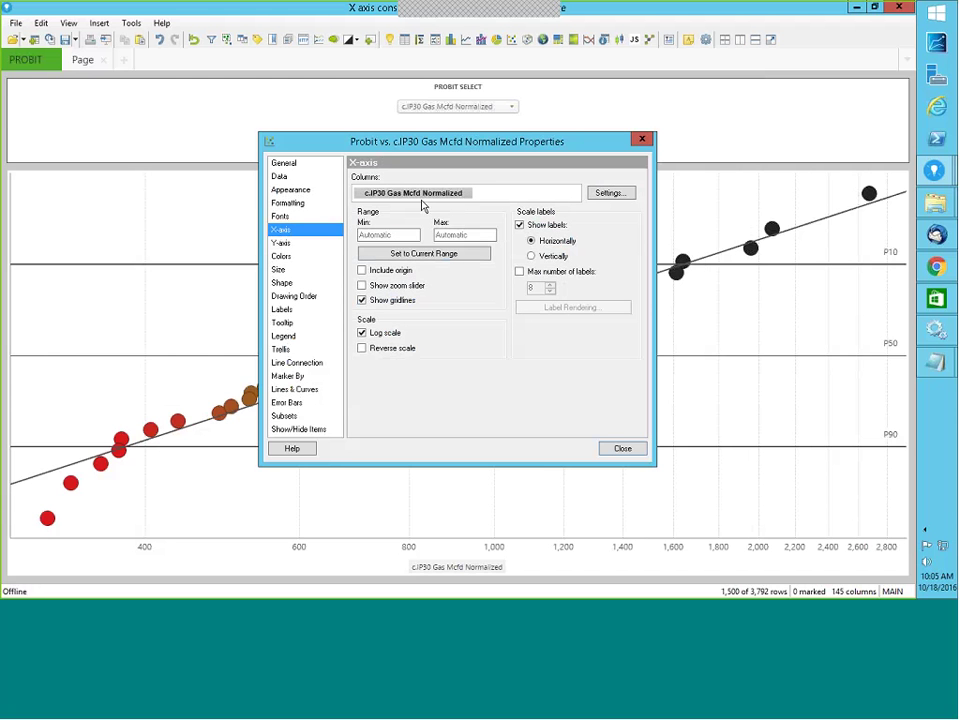
pyautogui.click(613, 195)
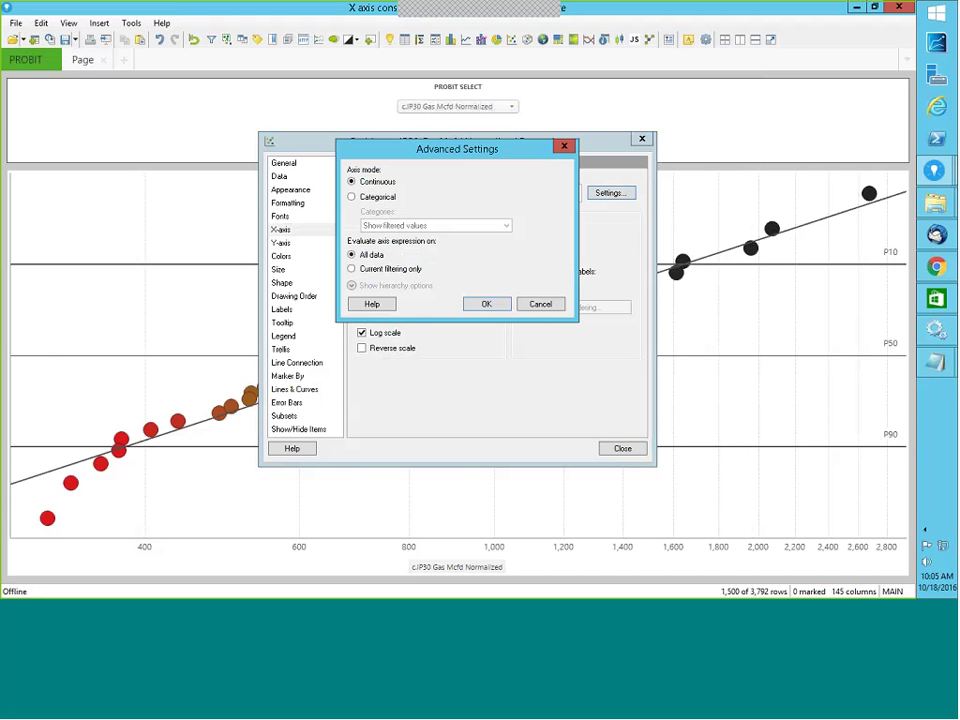
pyautogui.press('Escape')
pyautogui.click(644, 140)
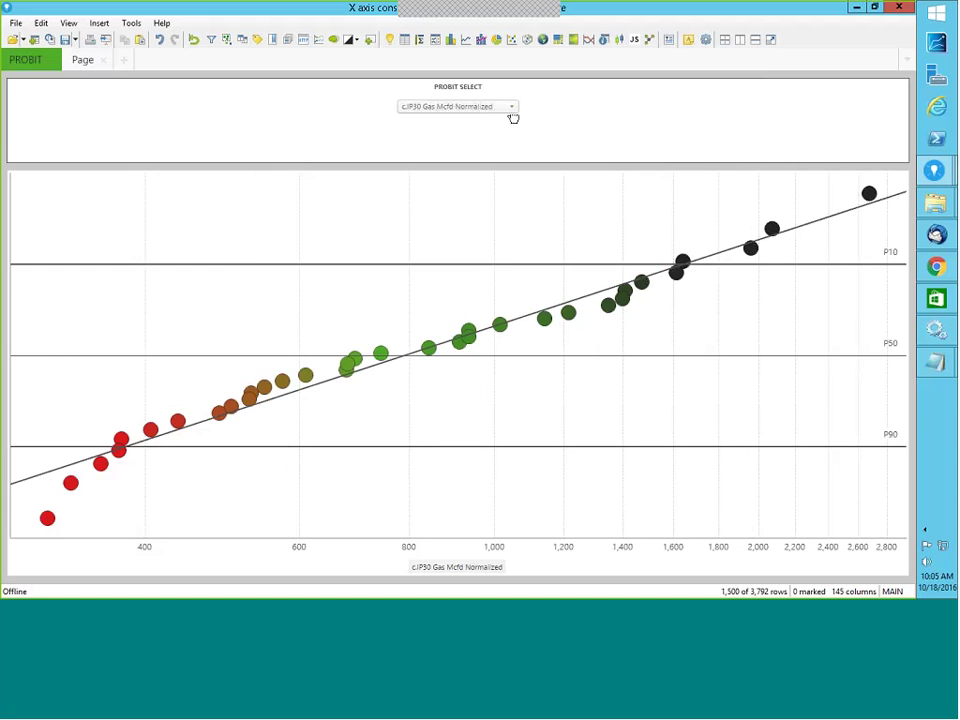
# Step: Switch the Probit Select property through c.IP30 Oil Bpd Normalized and c.YIELD Avg Probit, ending on c.Perf Lateral Probit
pyautogui.click(511, 107)
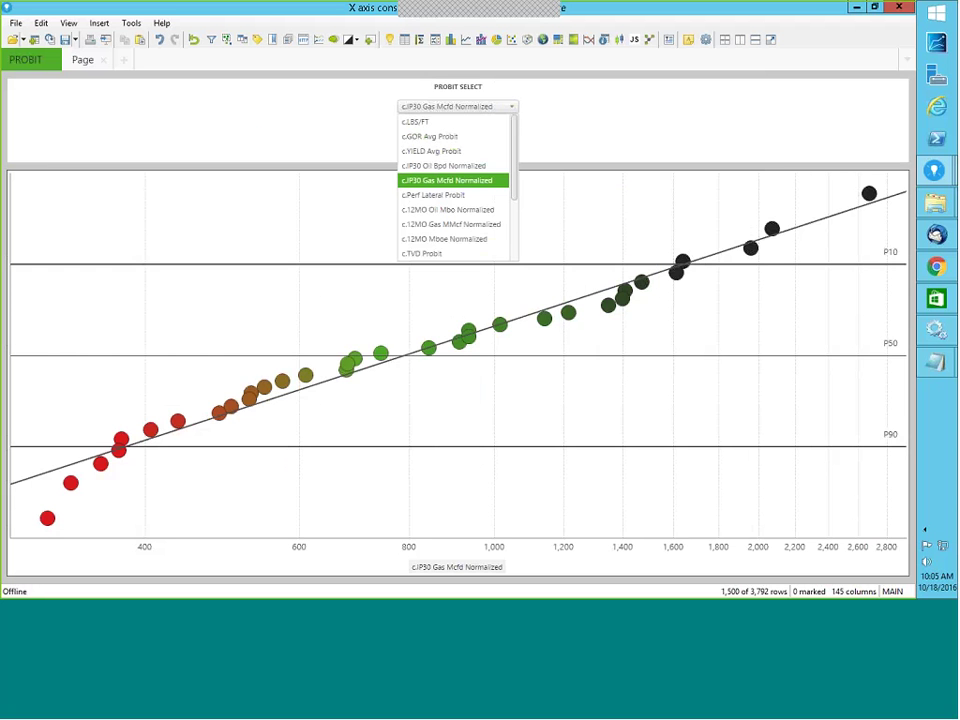
pyautogui.click(430, 165)
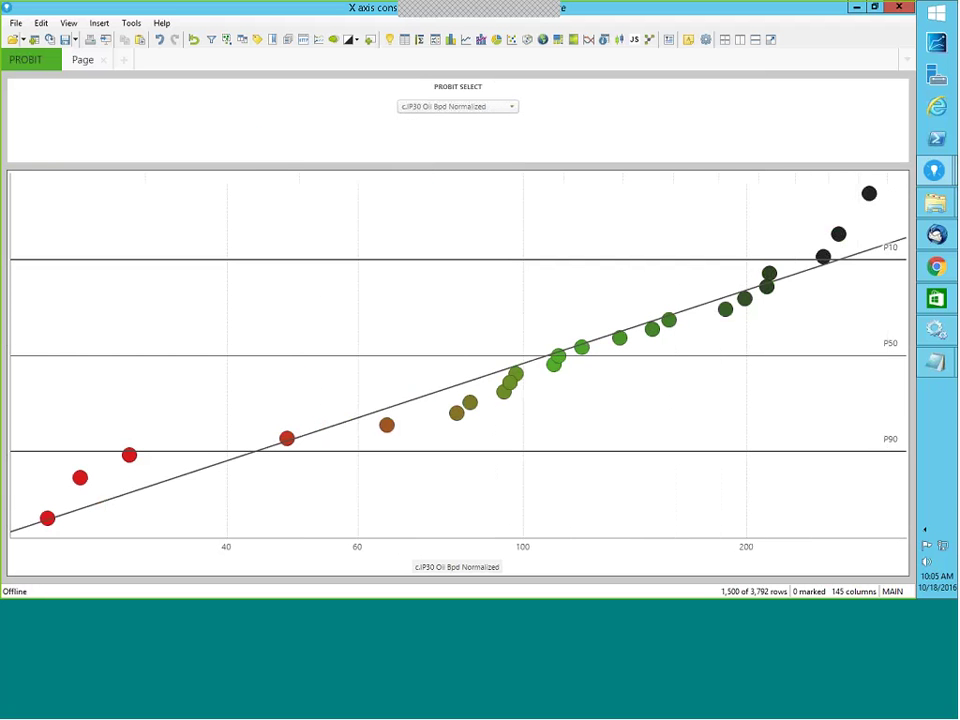
pyautogui.click(470, 107)
pyautogui.click(450, 152)
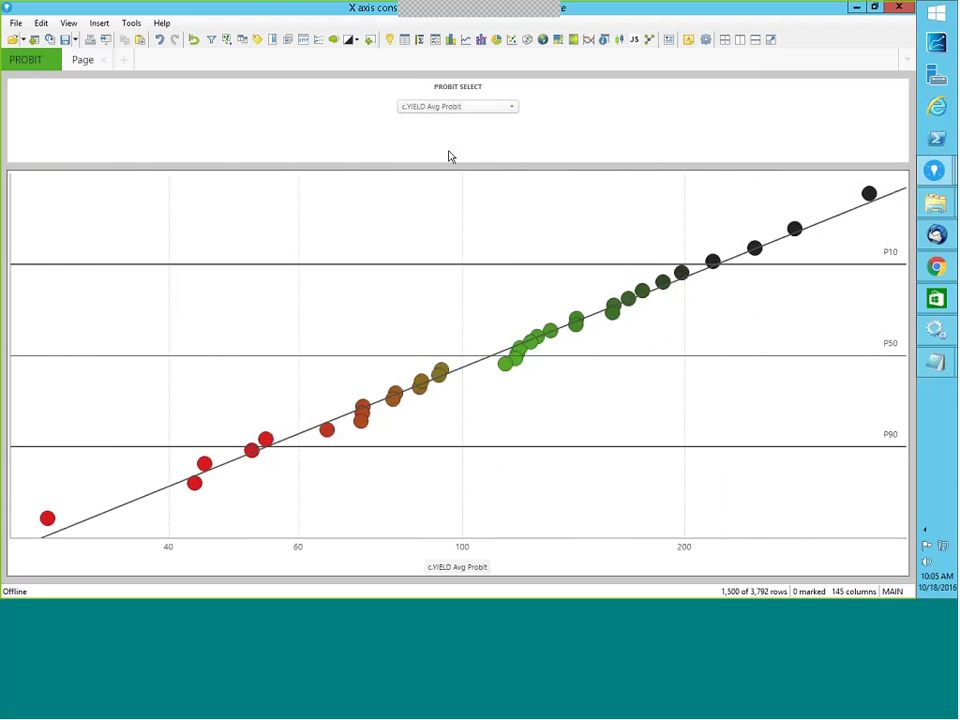
pyautogui.click(511, 108)
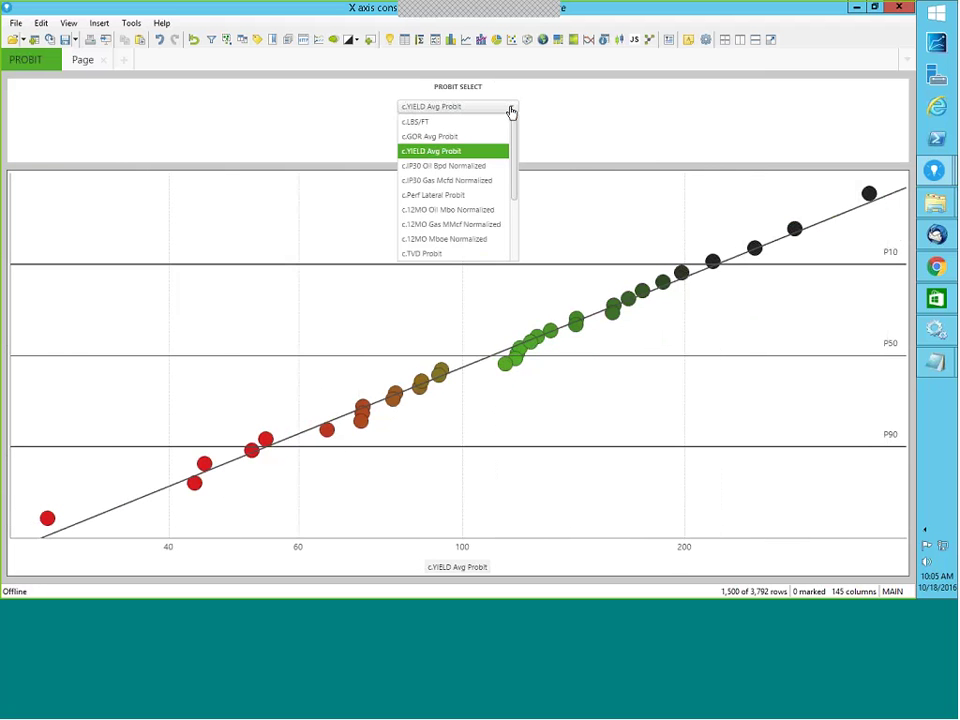
pyautogui.click(442, 197)
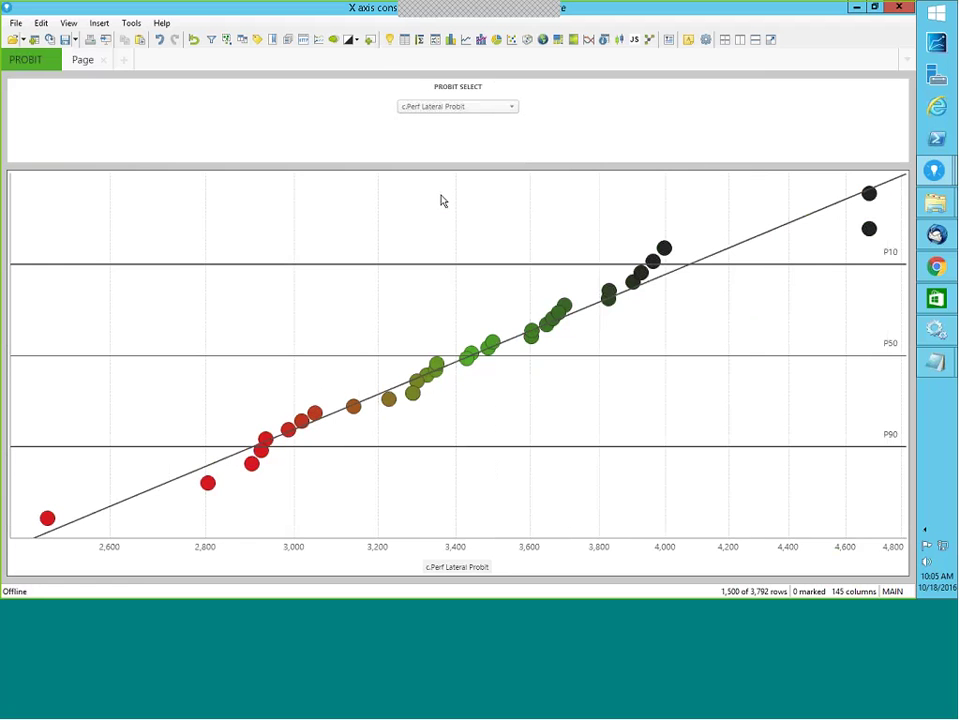
pyautogui.click(84, 62)
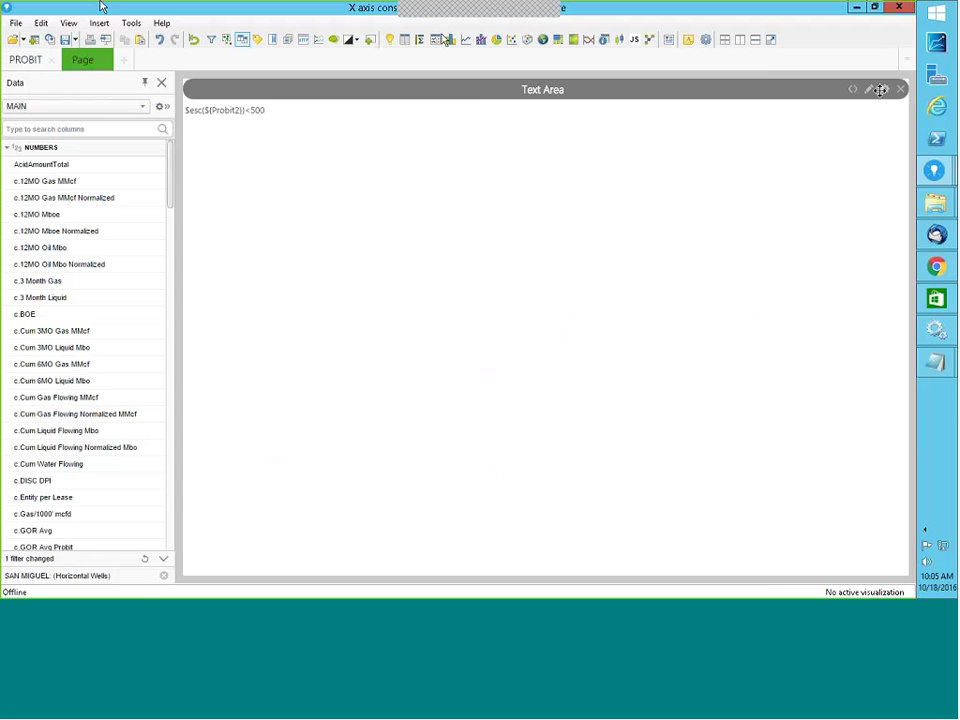
pyautogui.click(28, 60)
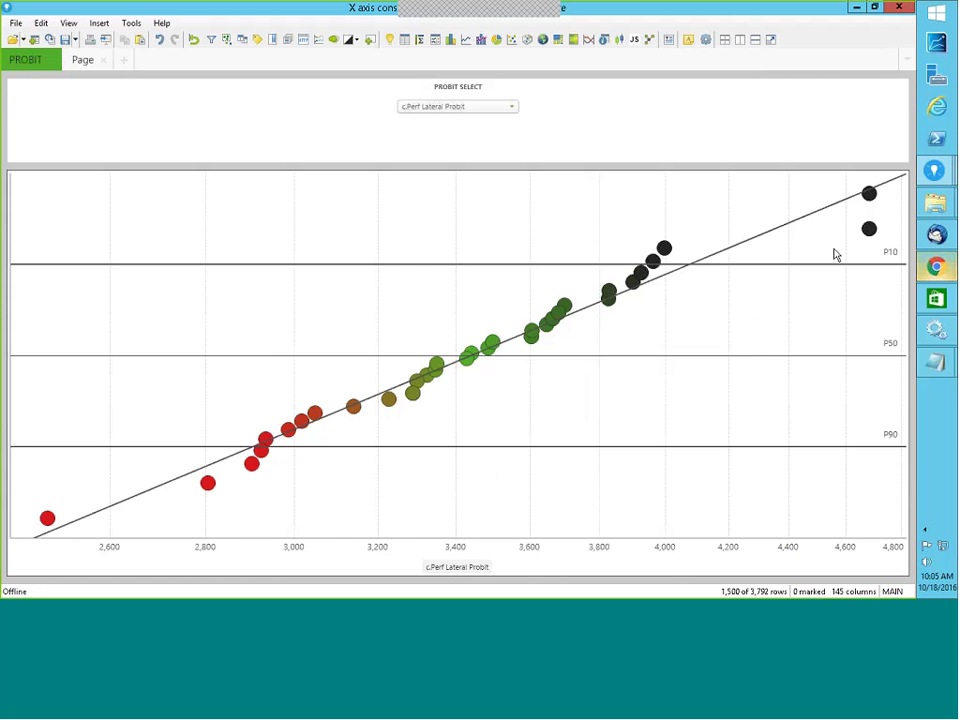
pyautogui.rightClick(734, 319)
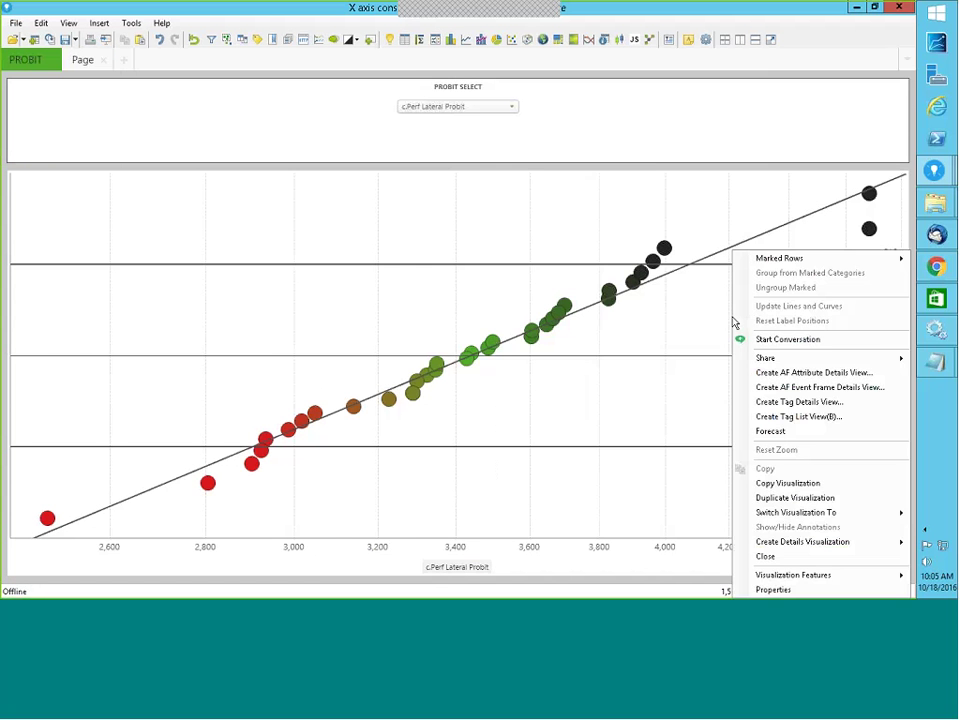
pyautogui.click(784, 589)
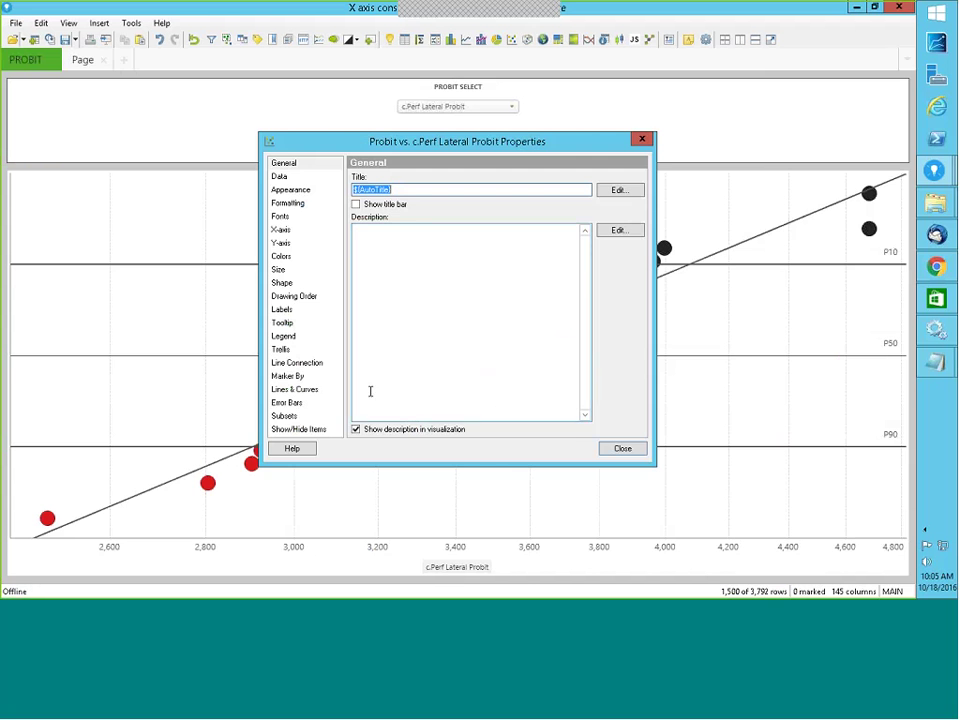
pyautogui.click(279, 177)
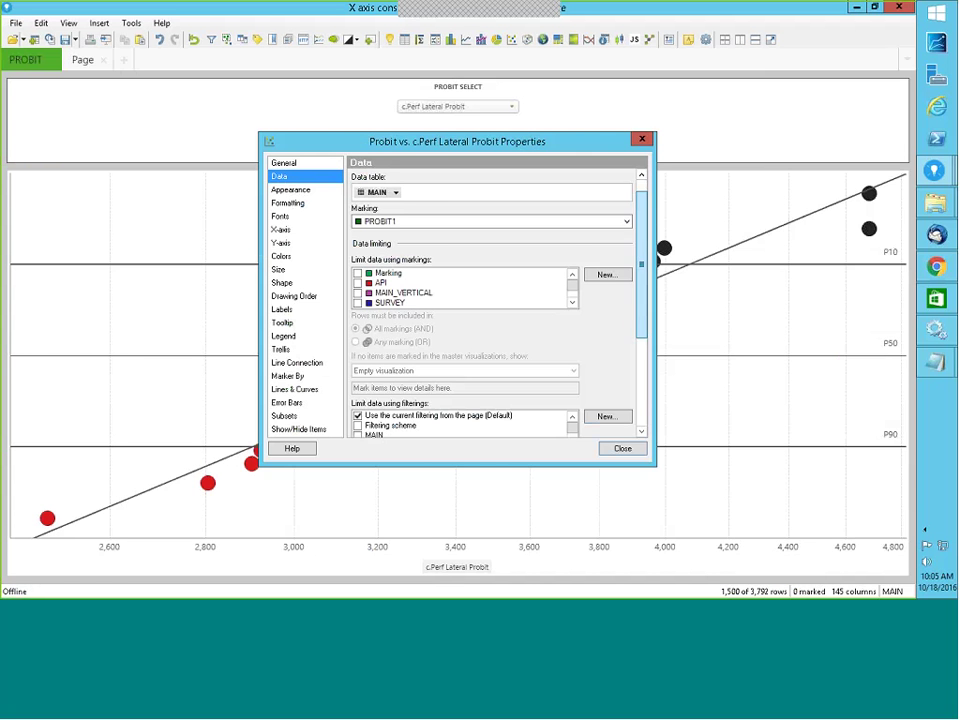
pyautogui.moveTo(641, 252); pyautogui.dragTo(641, 352)
pyautogui.click(603, 290)
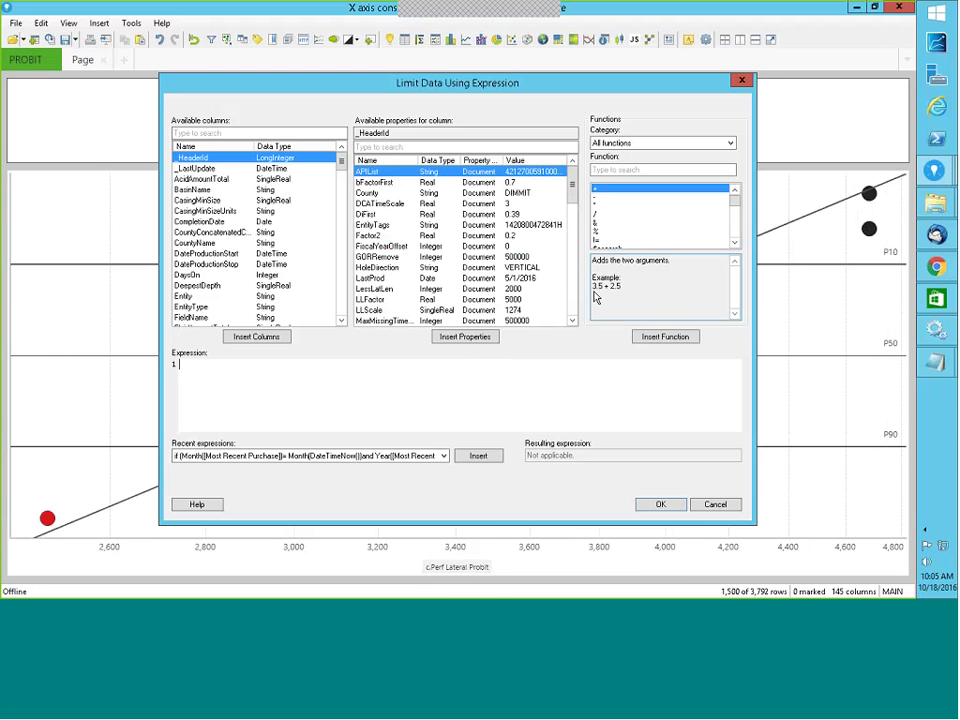
pyautogui.rightClick(210, 374)
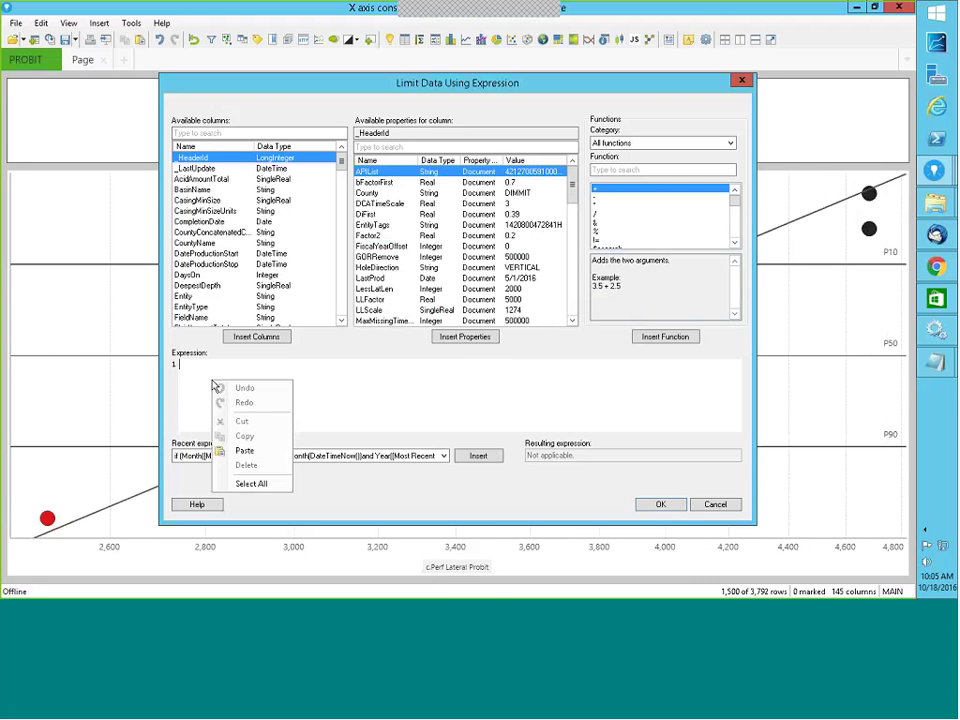
pyautogui.click(244, 452)
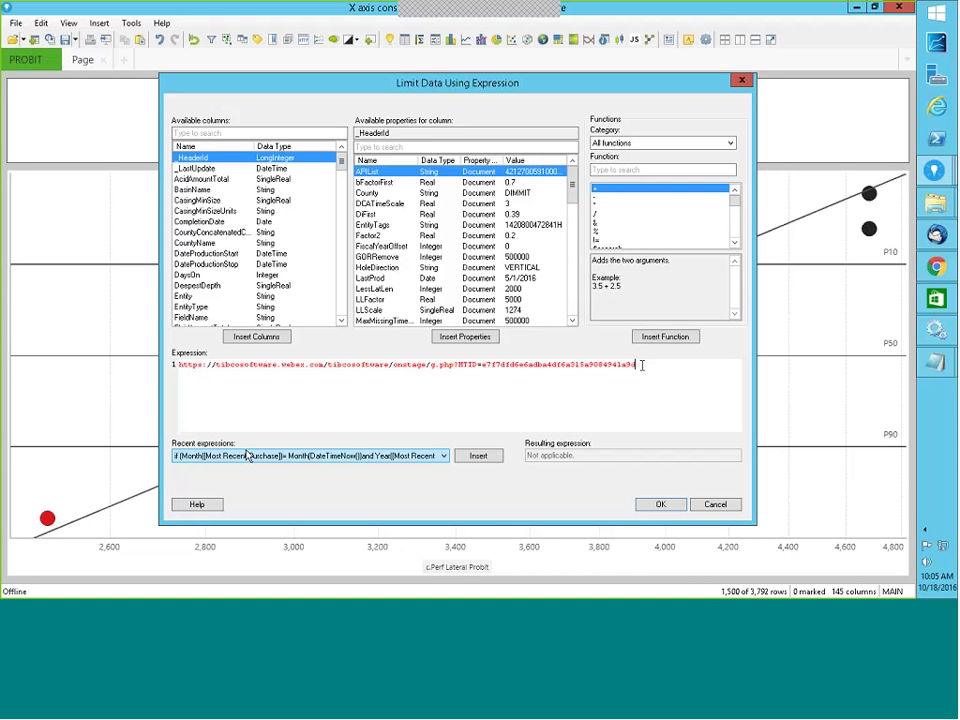
pyautogui.moveTo(636, 364); pyautogui.dragTo(170, 367)
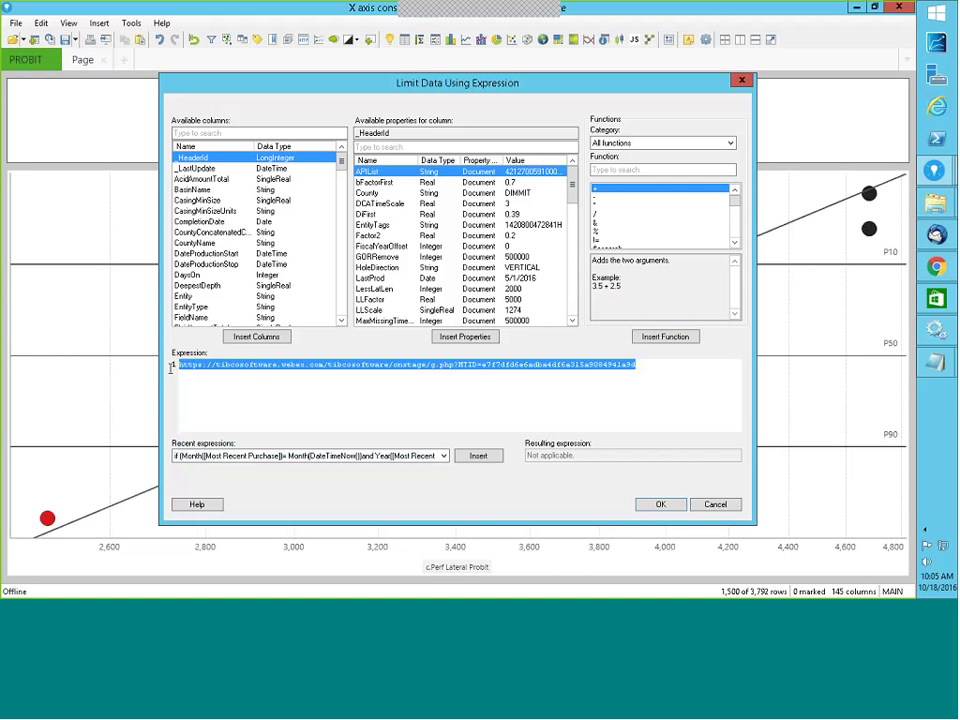
pyautogui.click(715, 504)
pyautogui.click(621, 448)
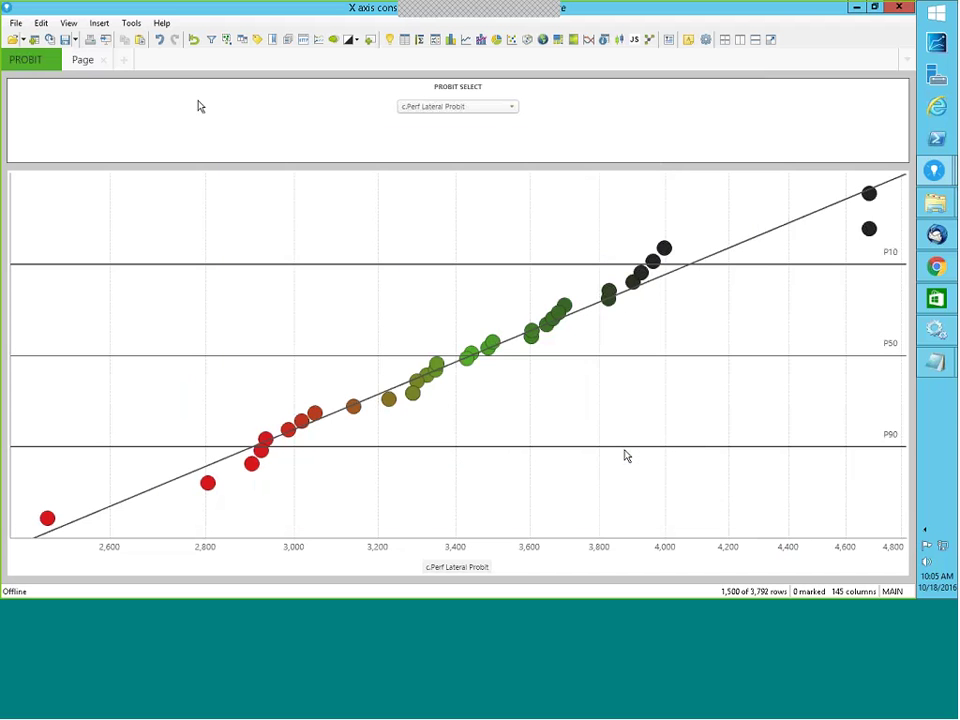
# Step: Copy the expression $esc(${Probit2})<500 from the text area on the second page and close its editor
pyautogui.click(80, 60)
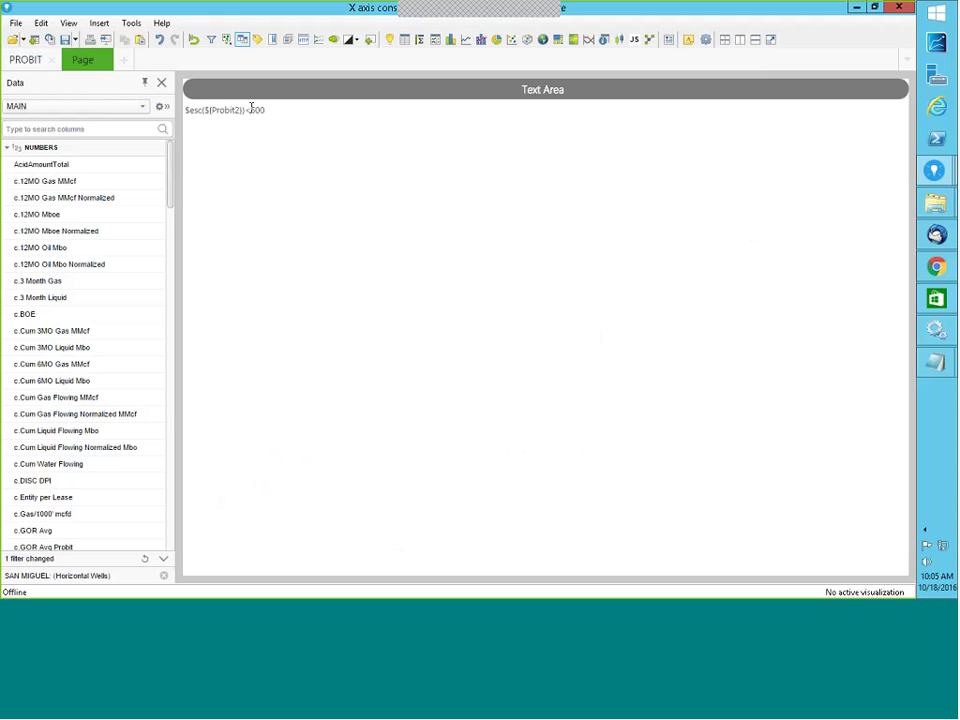
pyautogui.rightClick(252, 106)
pyautogui.click(279, 116)
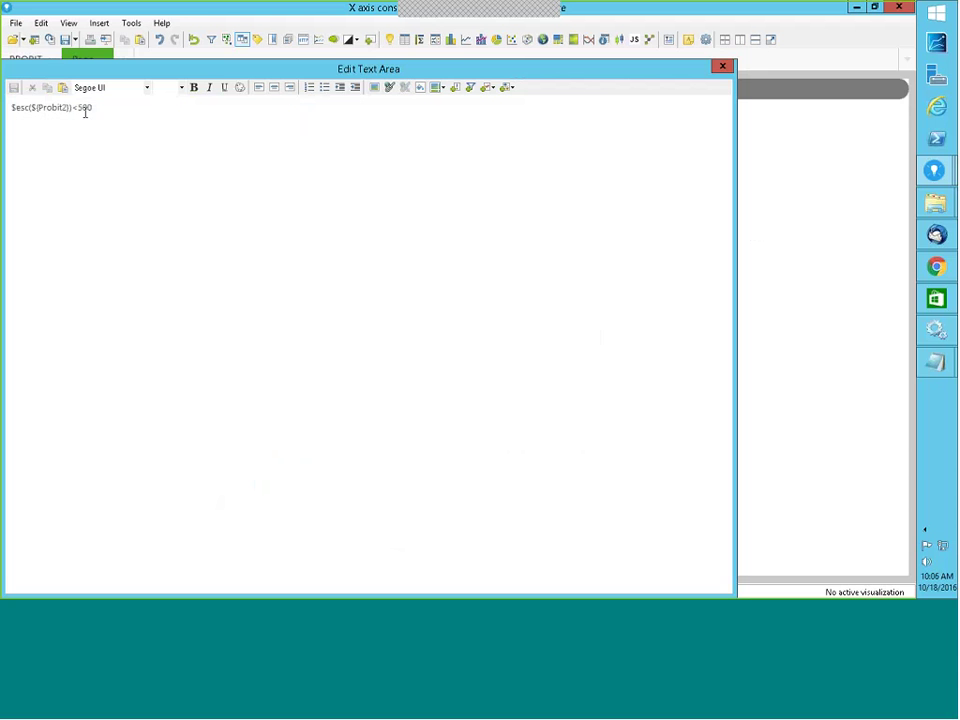
pyautogui.moveTo(98, 109); pyautogui.dragTo(10, 107)
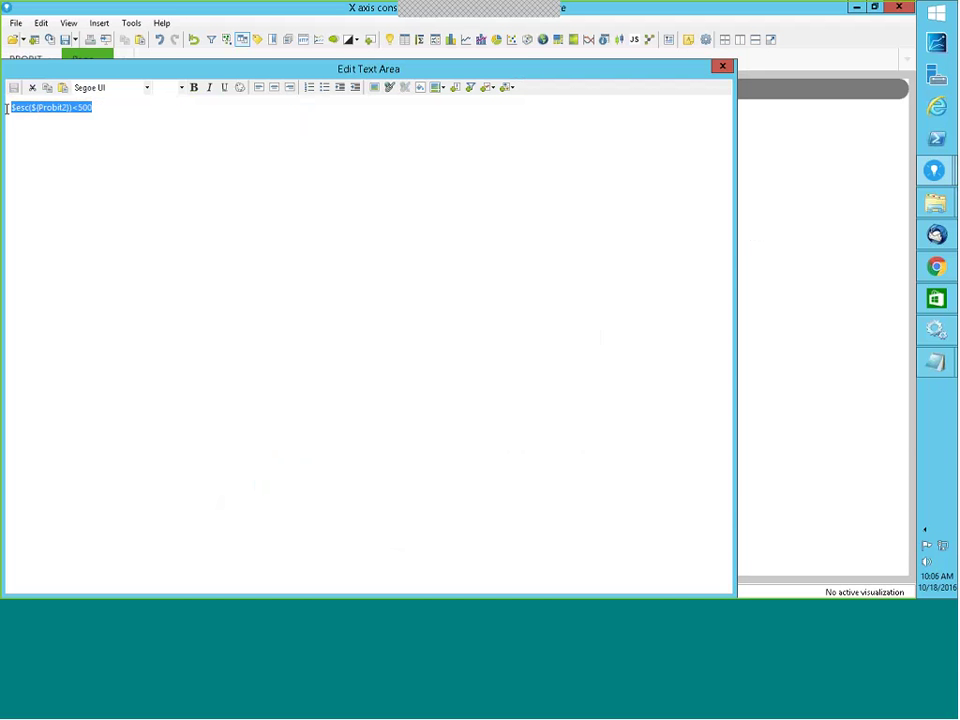
pyautogui.rightClick(45, 116)
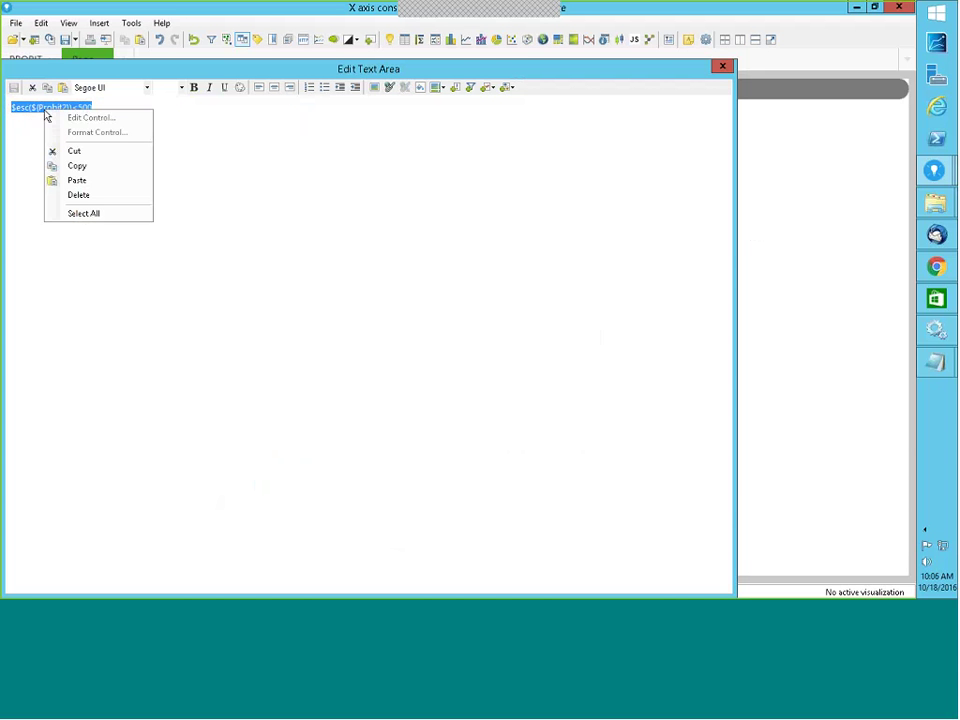
pyautogui.click(80, 166)
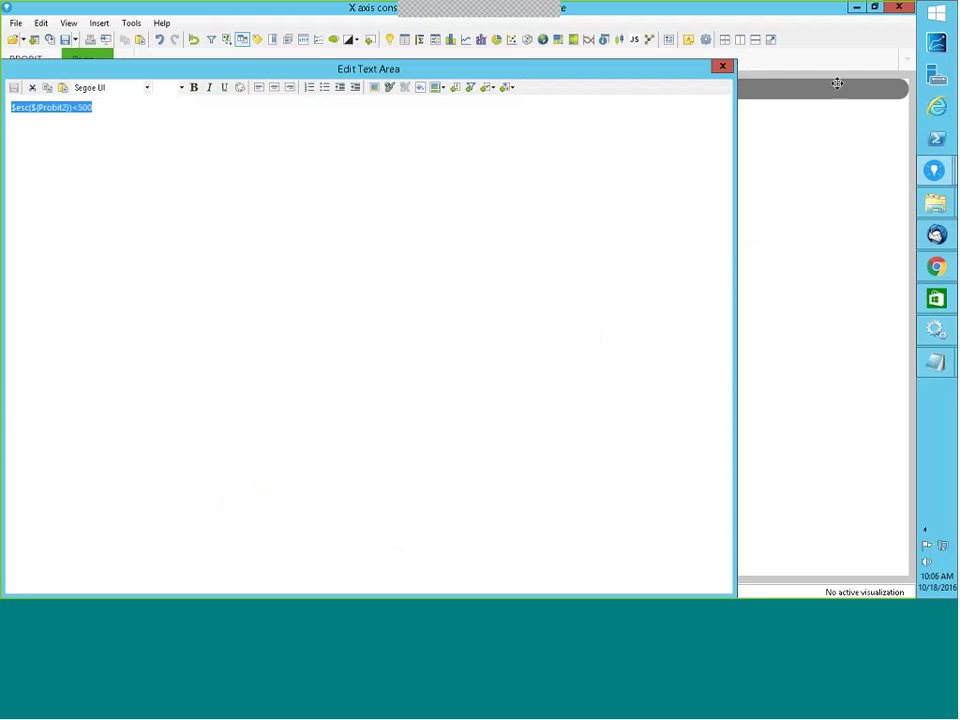
pyautogui.click(724, 68)
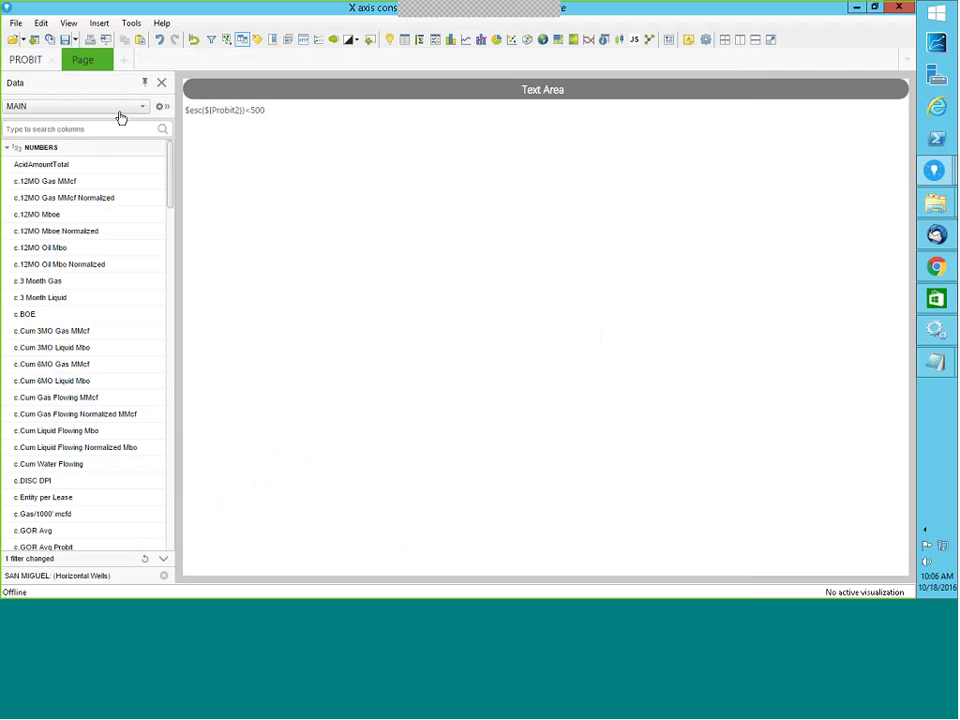
# Step: Limit the PROBIT page scatter plot's data with the copied expression $esc(${Probit2})<500 and close its properties
pyautogui.click(29, 62)
pyautogui.rightClick(745, 315)
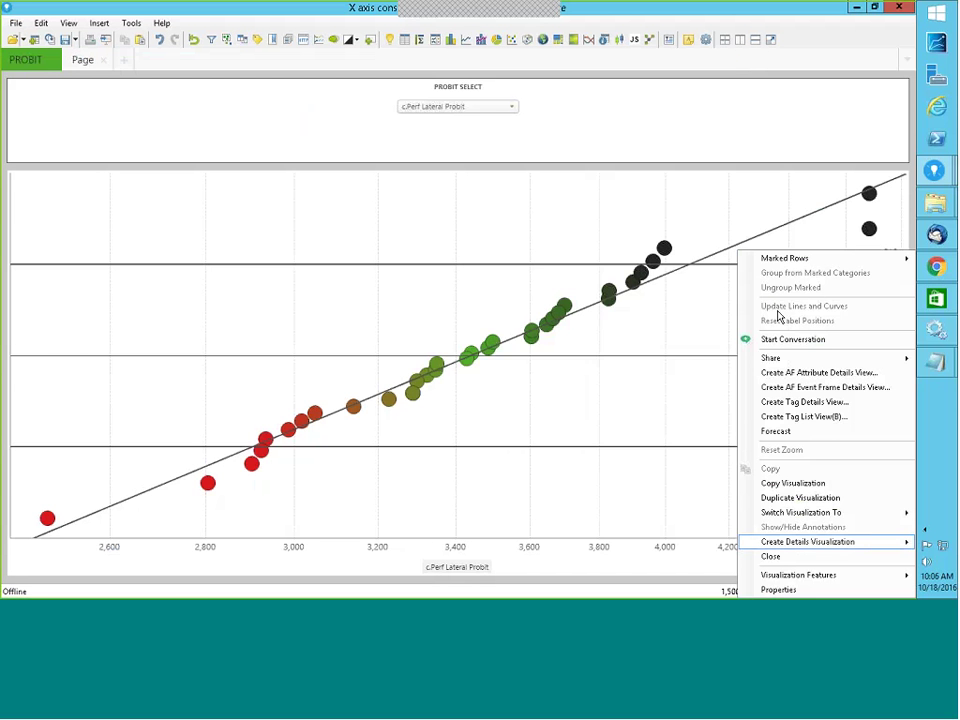
pyautogui.click(800, 589)
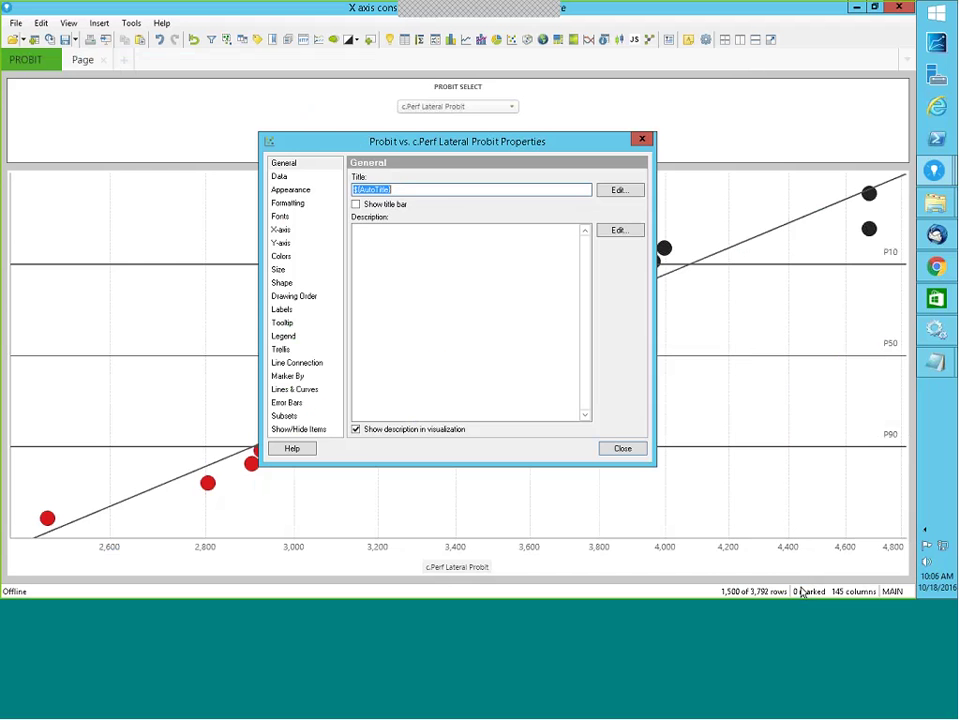
pyautogui.click(280, 176)
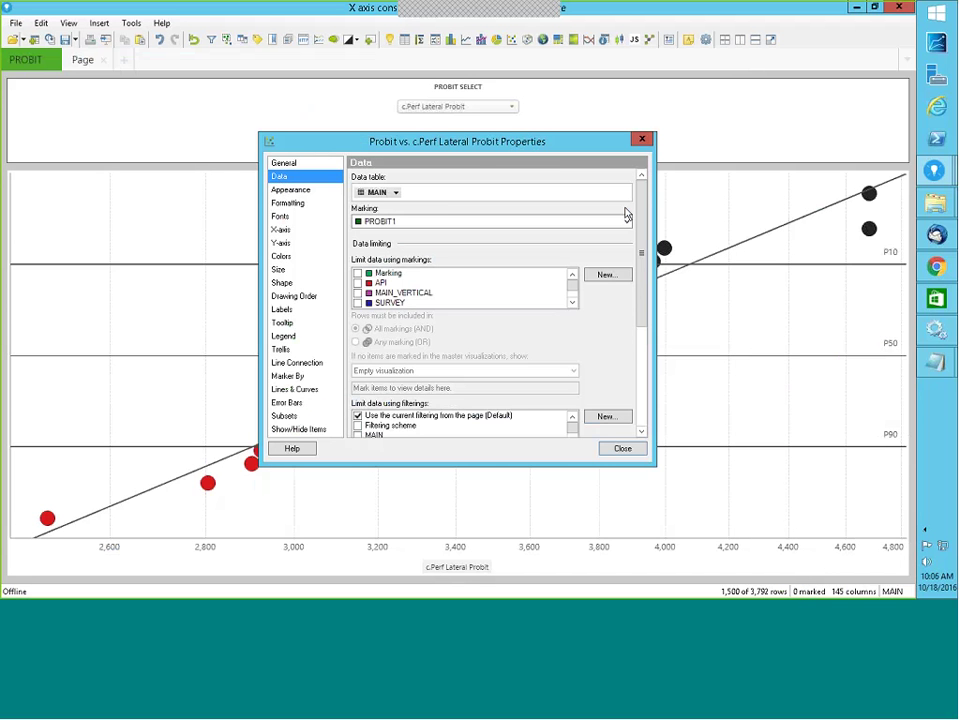
pyautogui.moveTo(641, 251); pyautogui.dragTo(641, 350)
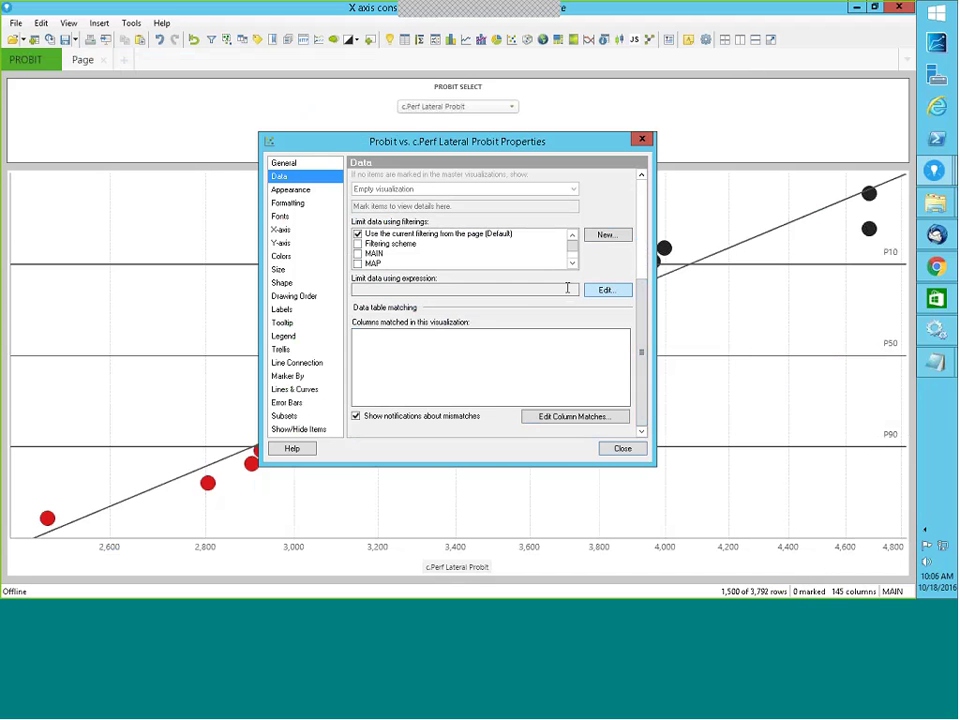
pyautogui.click(605, 291)
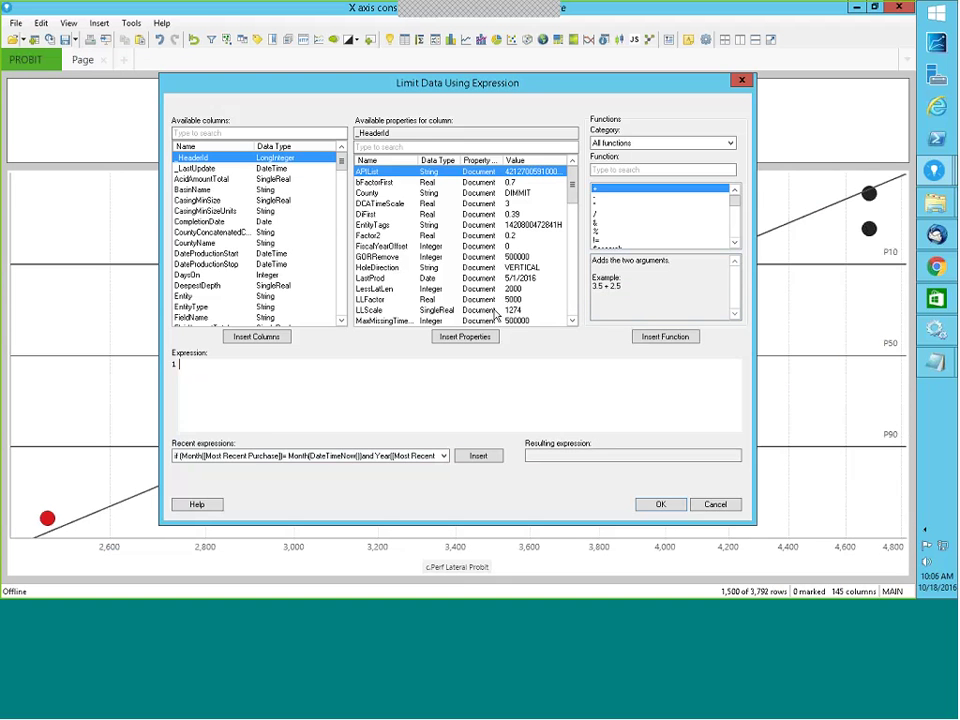
pyautogui.rightClick(251, 381)
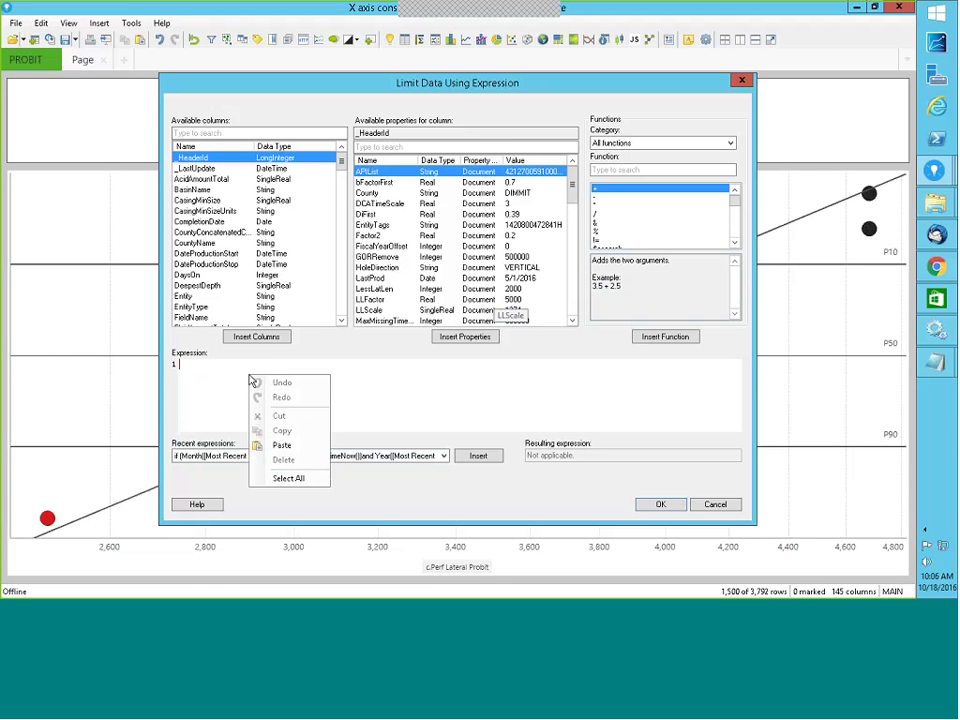
pyautogui.click(282, 445)
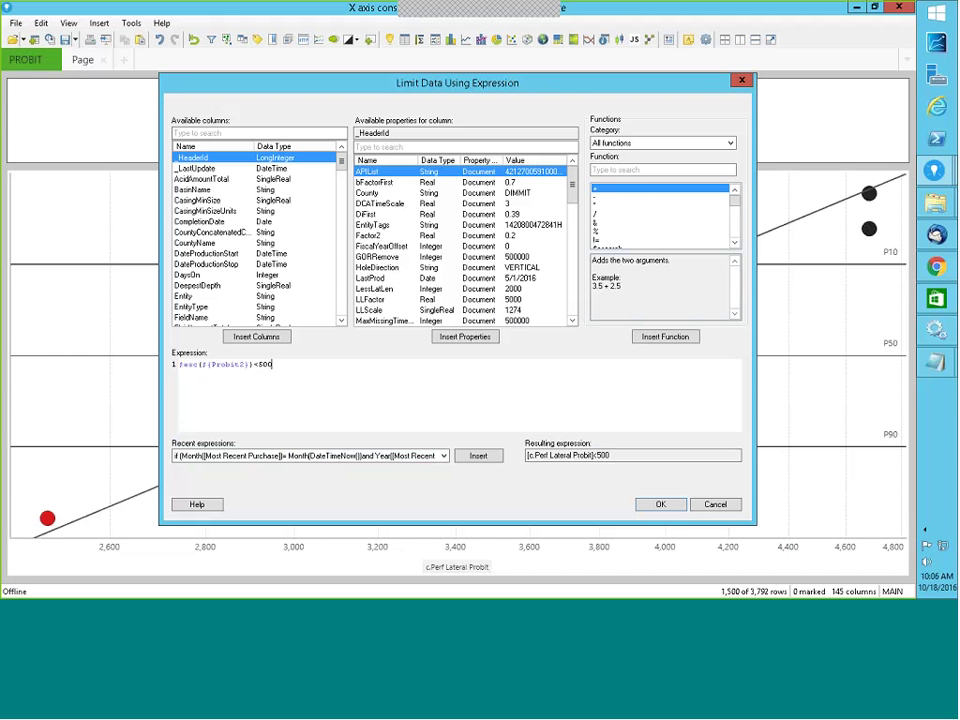
pyautogui.click(660, 504)
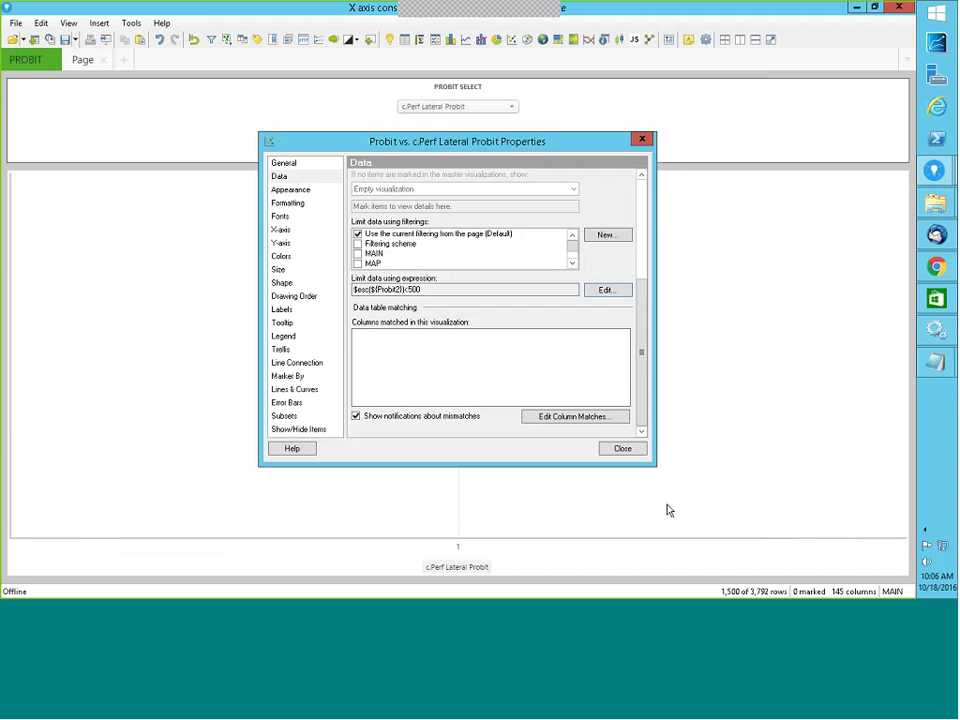
pyautogui.click(620, 450)
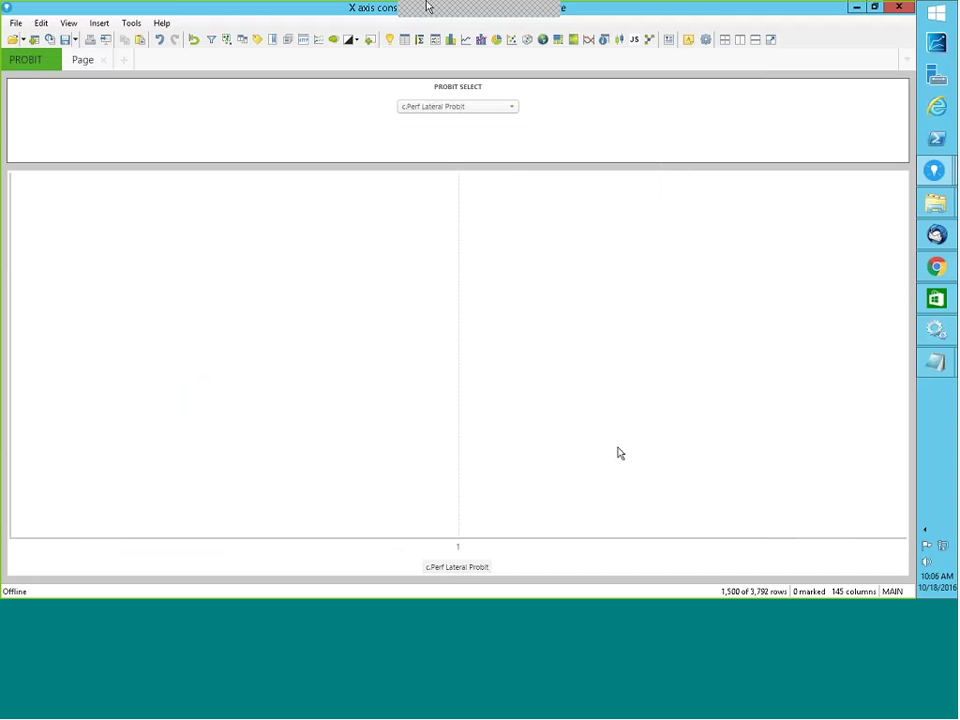
# Step: Switch the Probit Select property through c.GOR Avg Probit and c.IP30 Oil Bpd Normalized, ending on c.12MO Oil Mbo Normalized
pyautogui.click(508, 106)
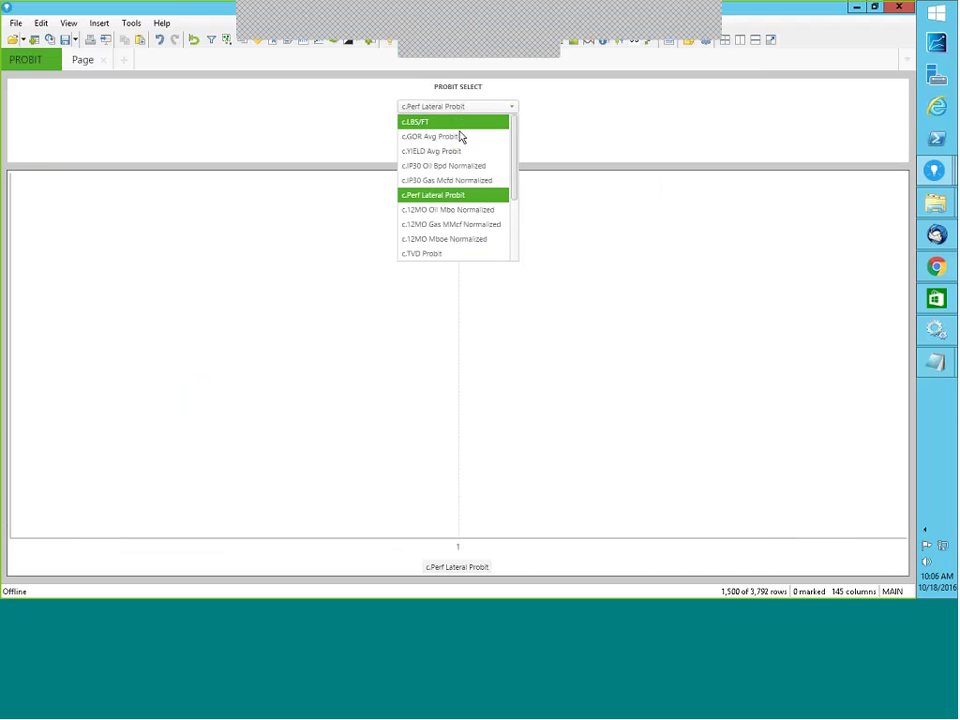
pyautogui.click(461, 137)
pyautogui.click(511, 106)
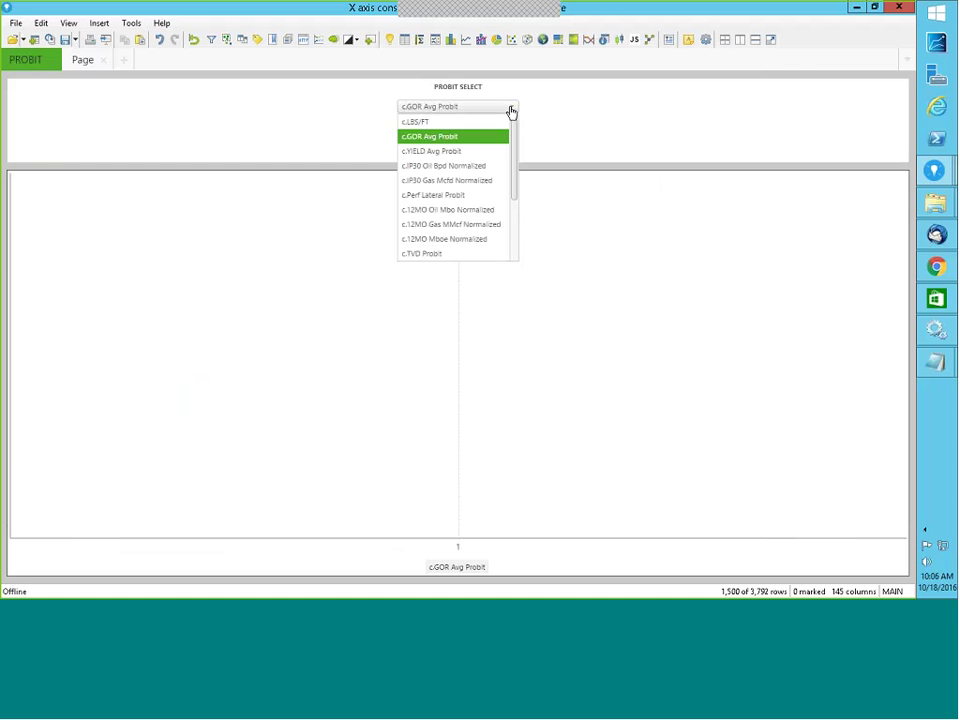
pyautogui.click(454, 167)
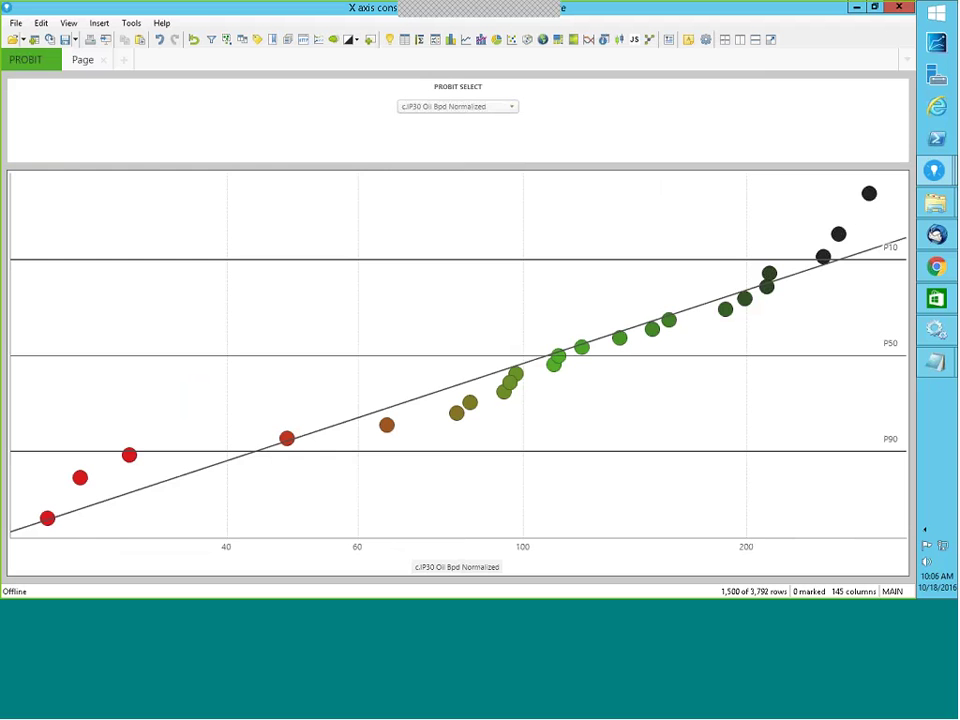
pyautogui.click(511, 107)
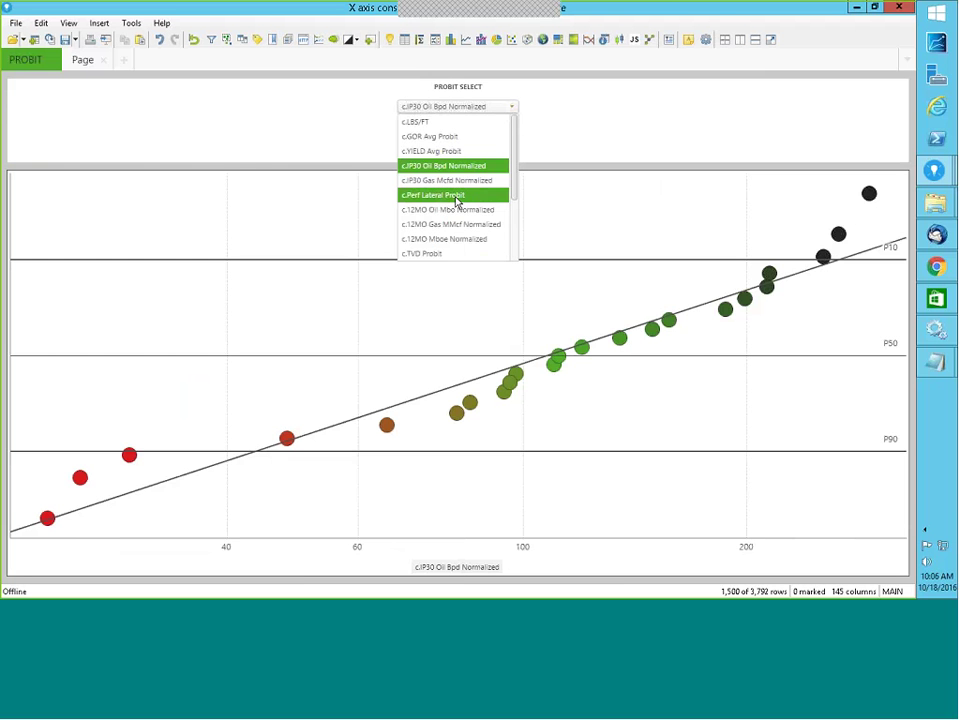
pyautogui.click(459, 209)
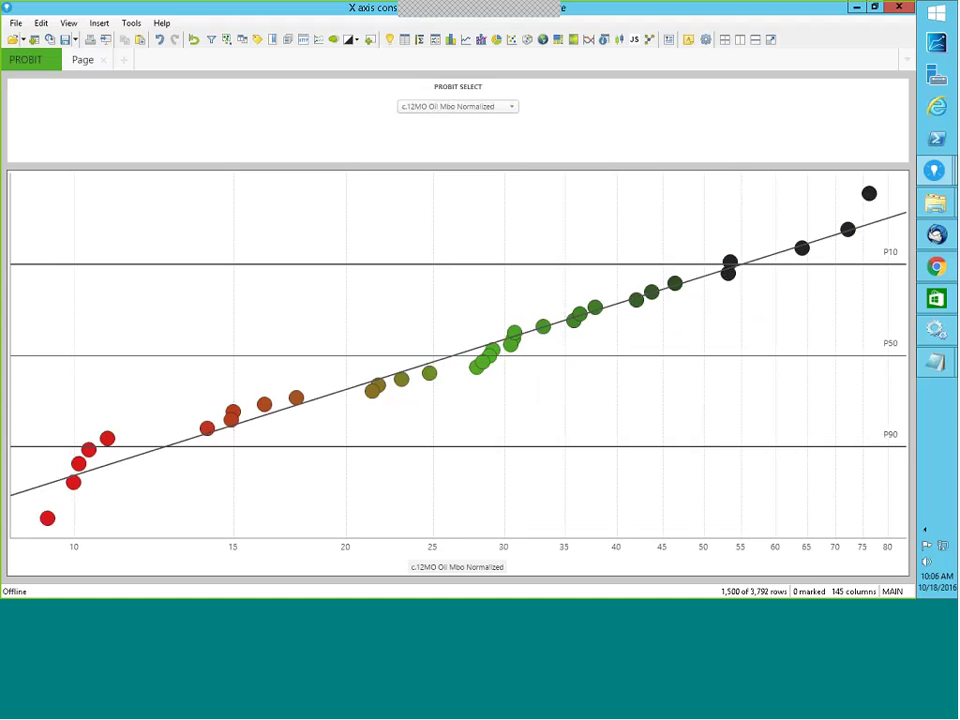
# Step: Review the scatter plot's data limiting expression and how it resolves, leaving the expression and properties unchanged
pyautogui.rightClick(666, 212)
pyautogui.click(722, 552)
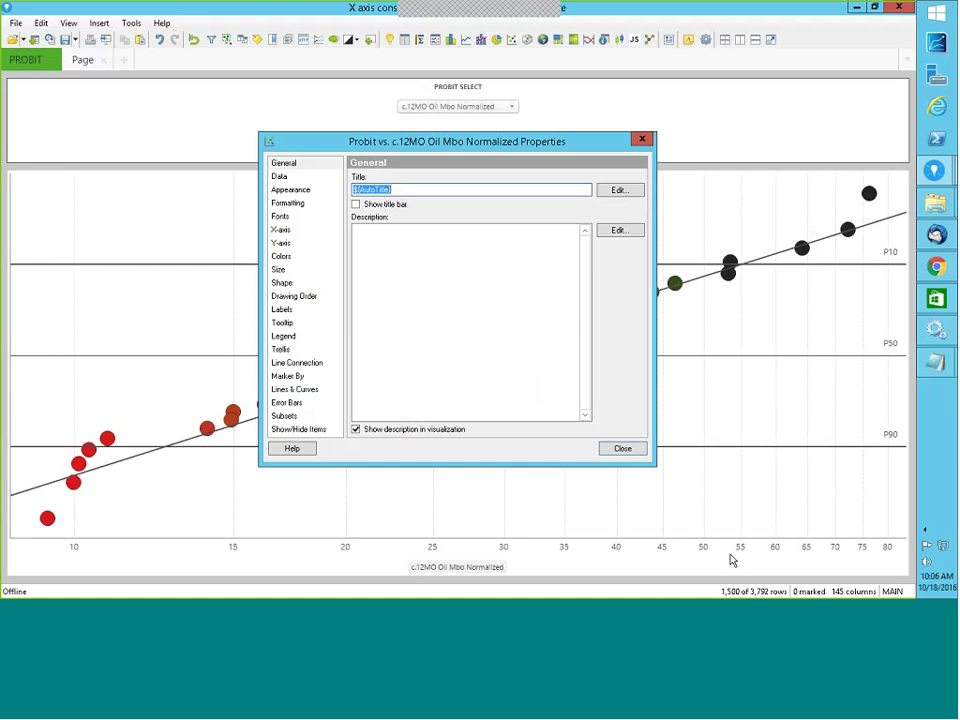
pyautogui.click(280, 176)
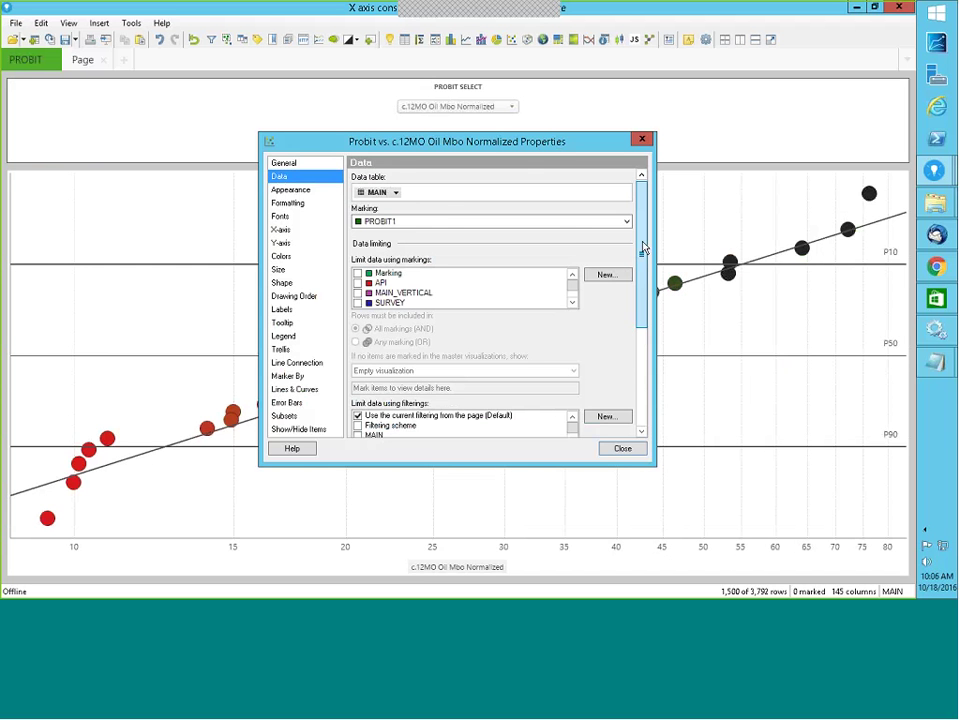
pyautogui.moveTo(647, 288); pyautogui.dragTo(660, 366)
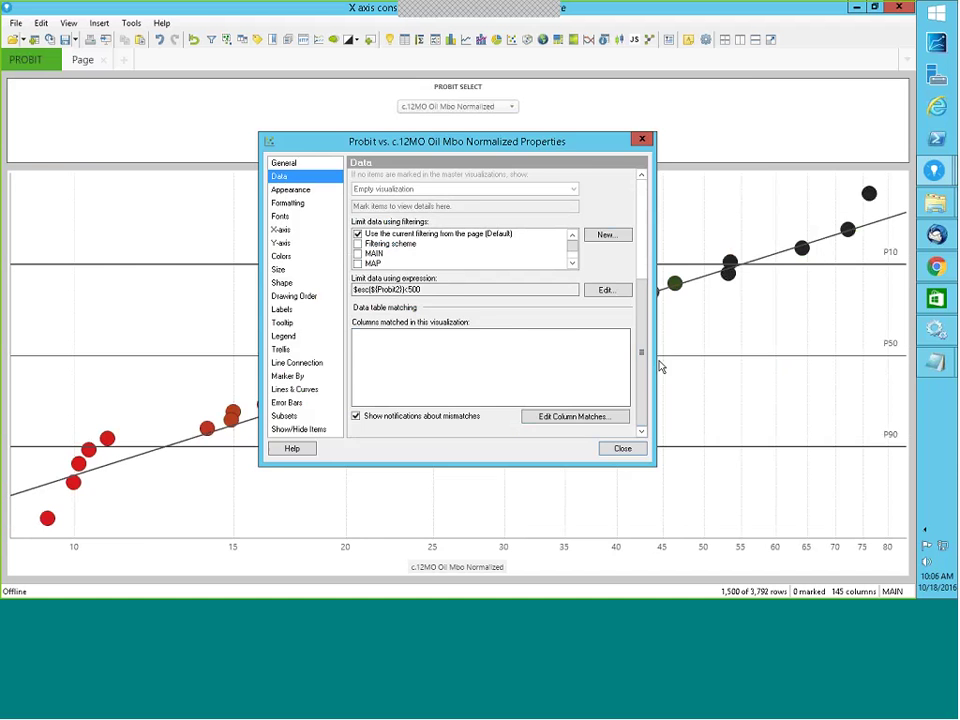
pyautogui.click(606, 291)
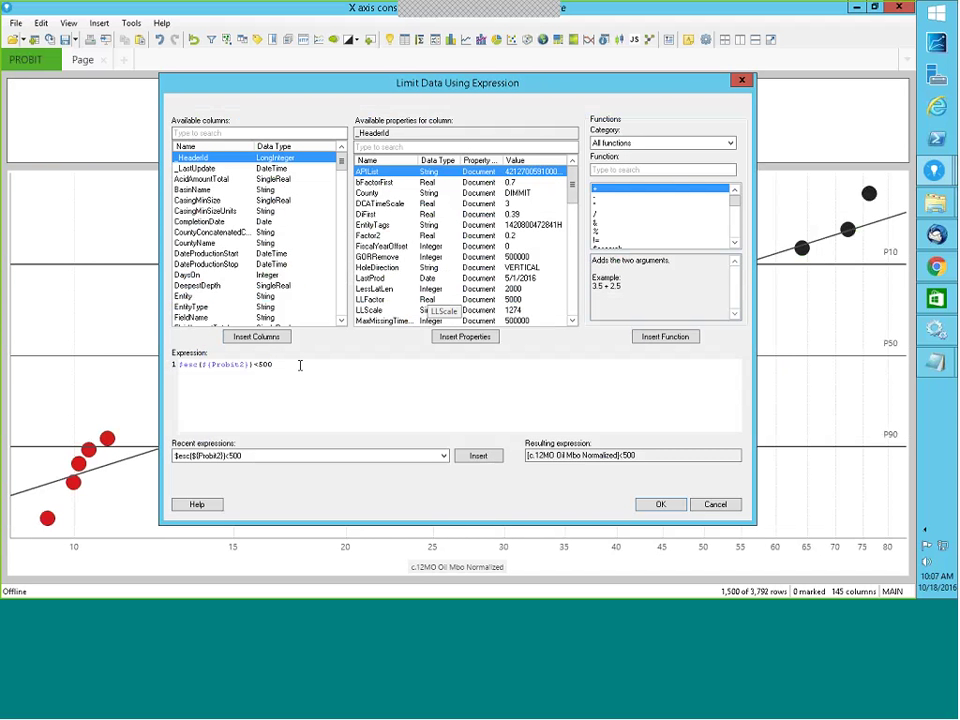
pyautogui.click(299, 365)
pyautogui.click(717, 505)
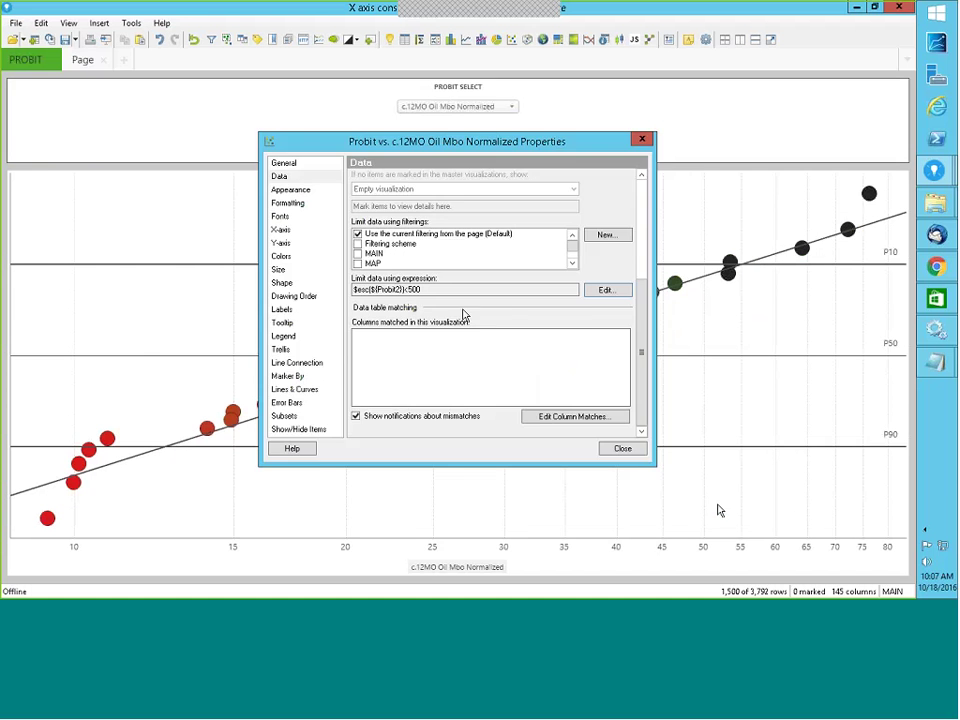
pyautogui.click(634, 450)
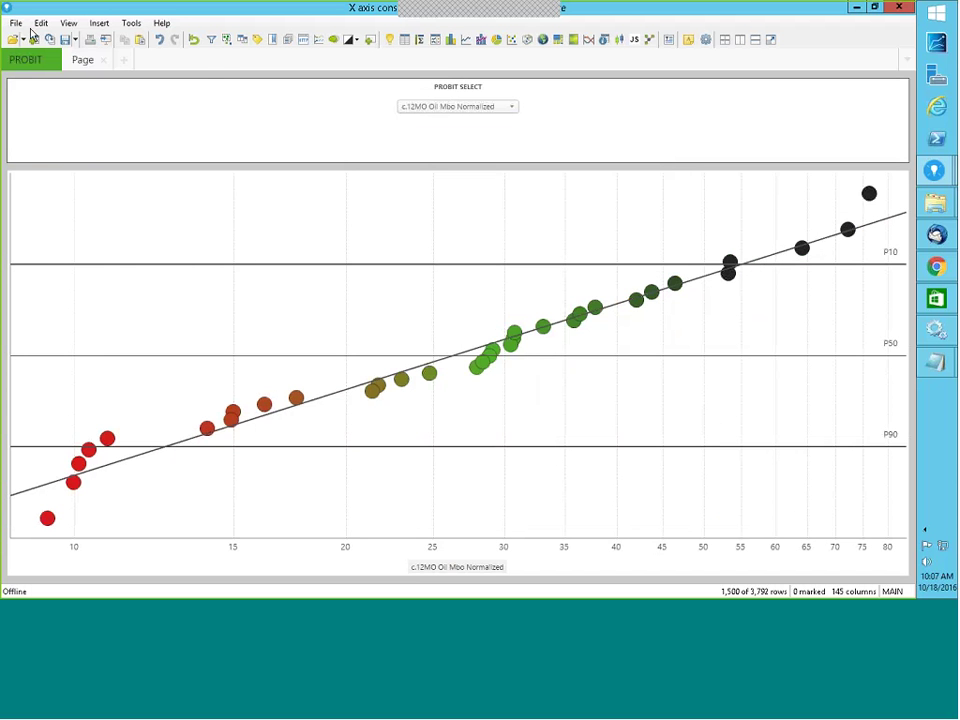
# Step: Insert a new text area on the PROBIT page and open it for editing
pyautogui.click(99, 23)
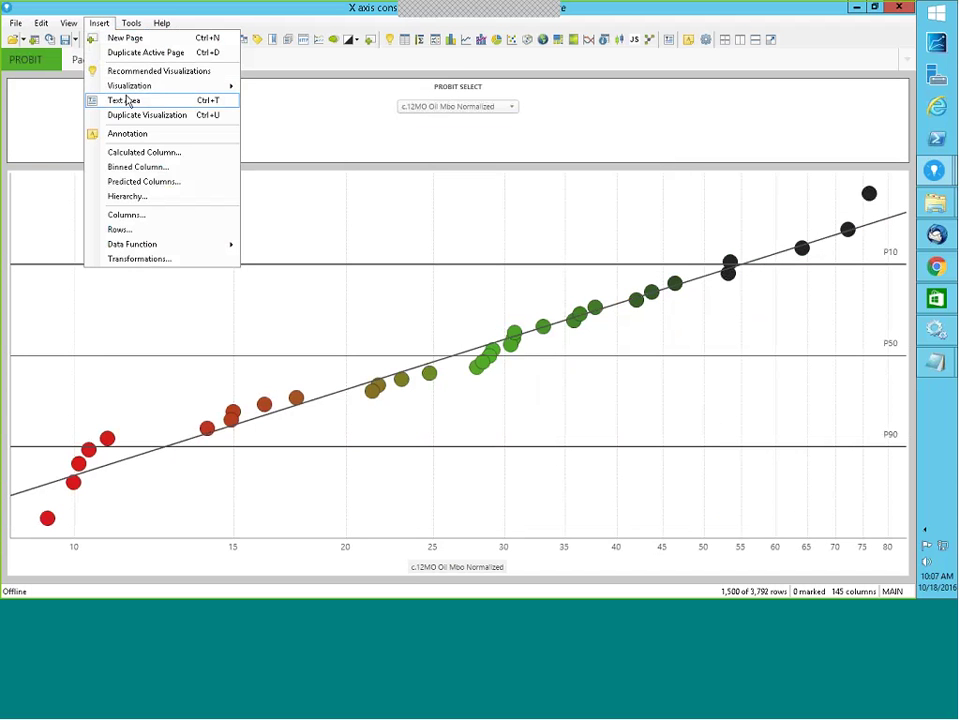
pyautogui.click(128, 102)
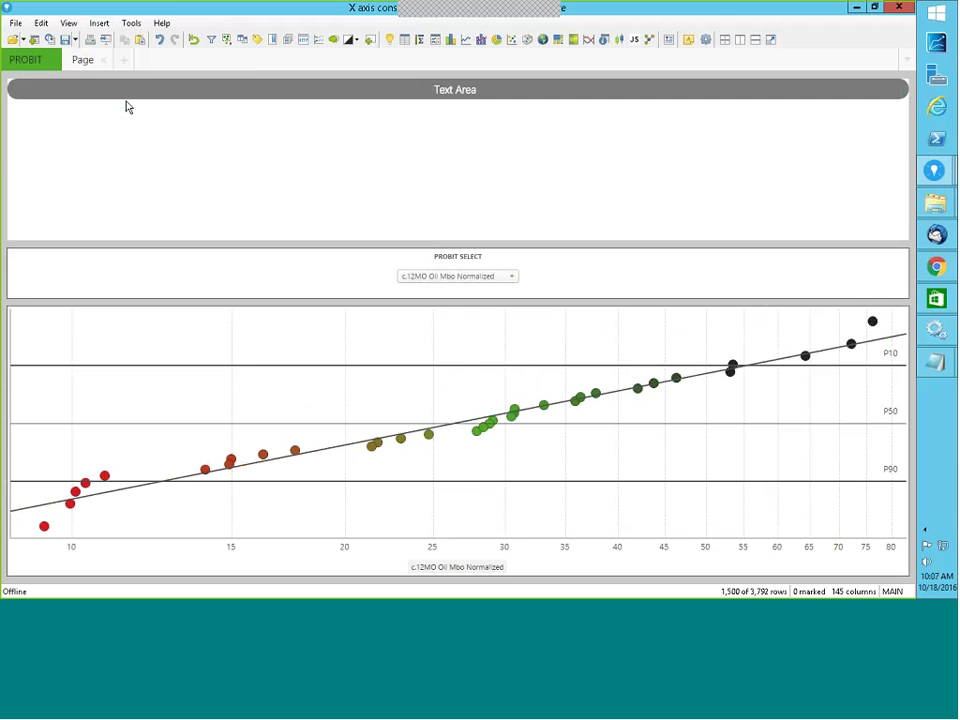
pyautogui.moveTo(874, 90)
pyautogui.click(869, 93)
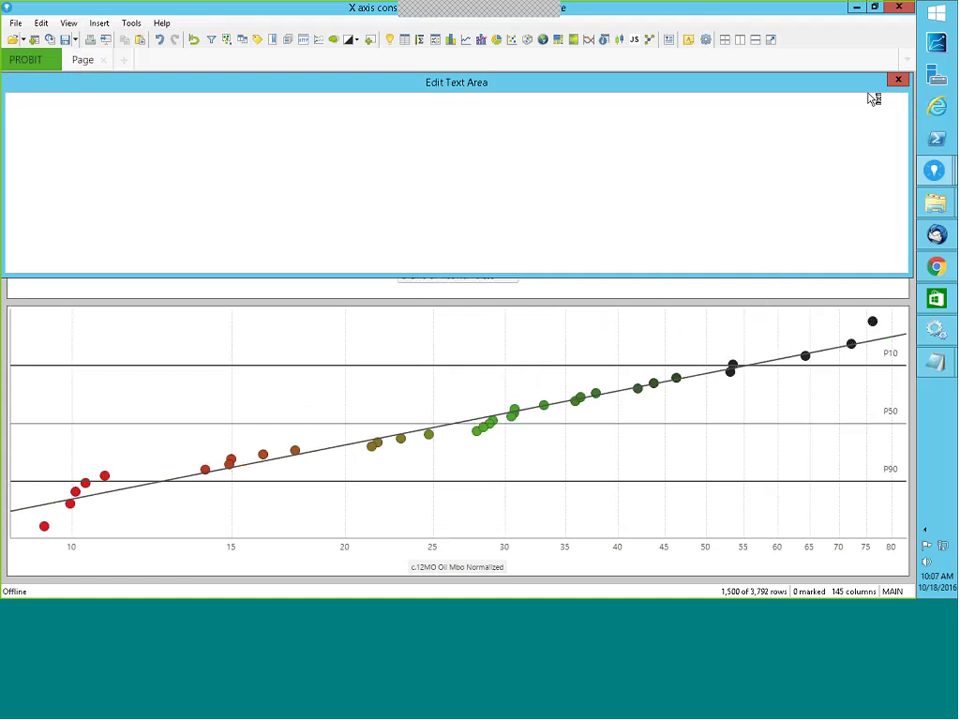
# Step: Start an input field control in the text area and create an Integer document property newinput with value 600 for it
pyautogui.click(487, 101)
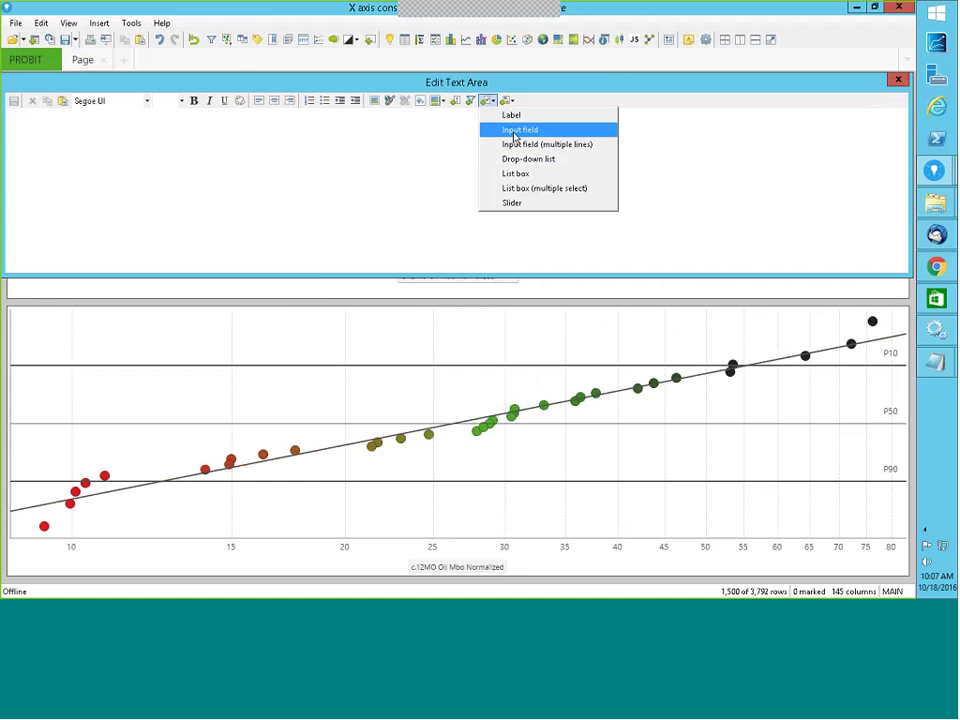
pyautogui.click(515, 131)
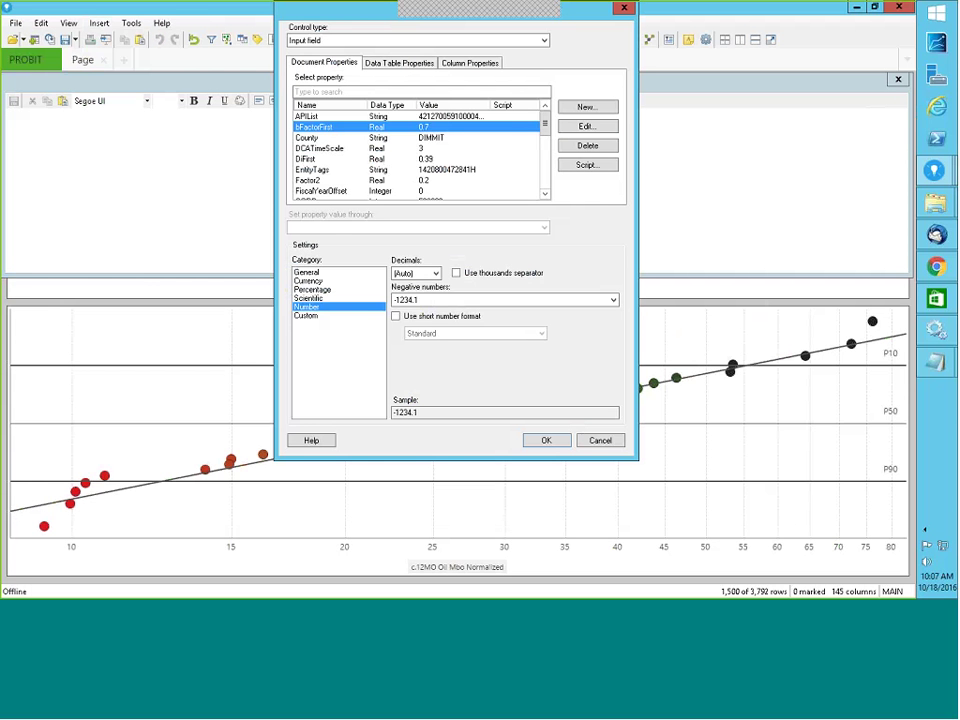
pyautogui.click(582, 107)
pyautogui.write('n')
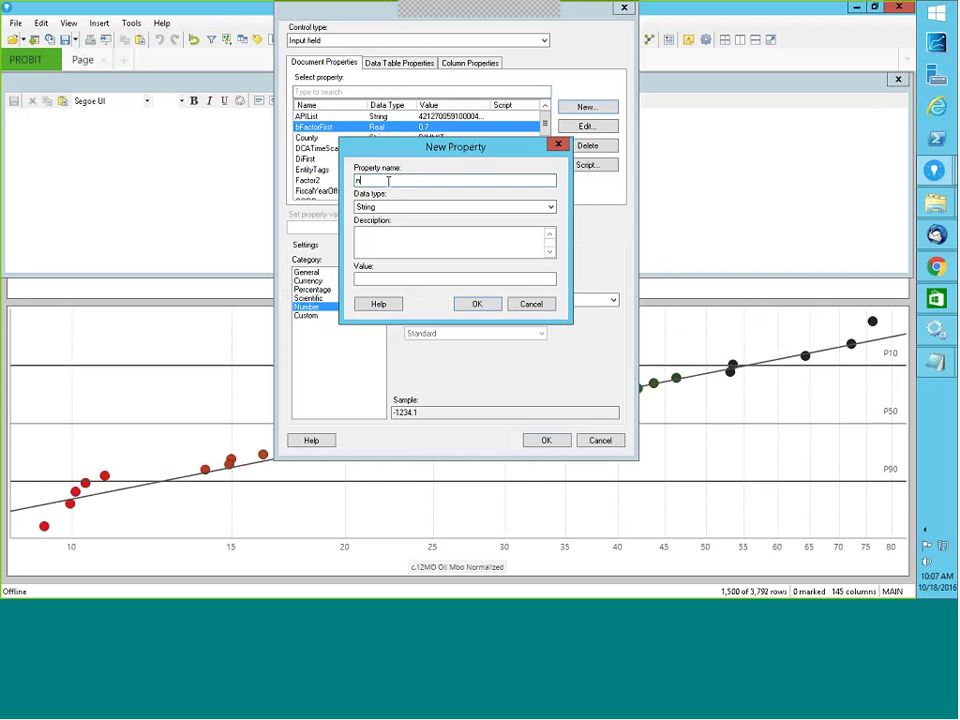
pyautogui.write('e')
pyautogui.write('wnnput')
pyautogui.click(400, 207)
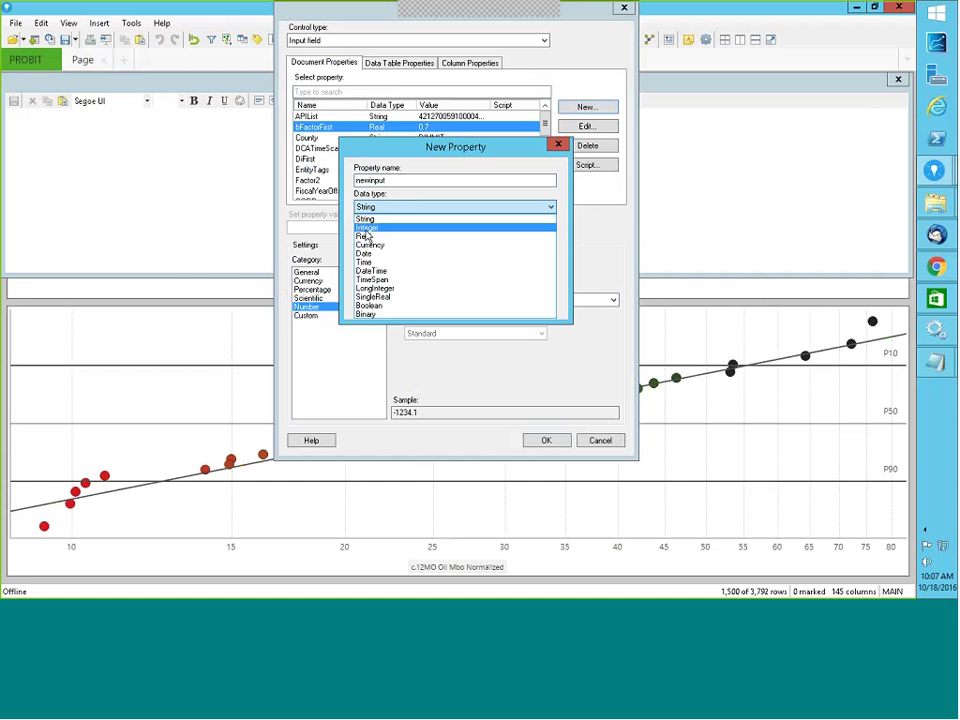
pyautogui.click(366, 229)
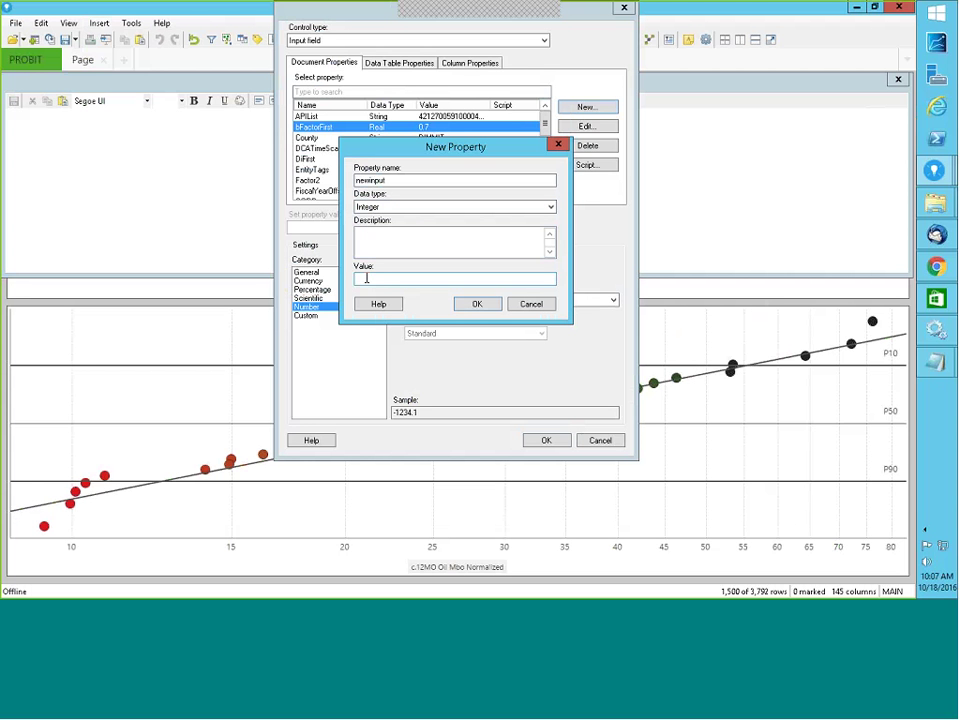
pyautogui.click(366, 278)
pyautogui.write('6')
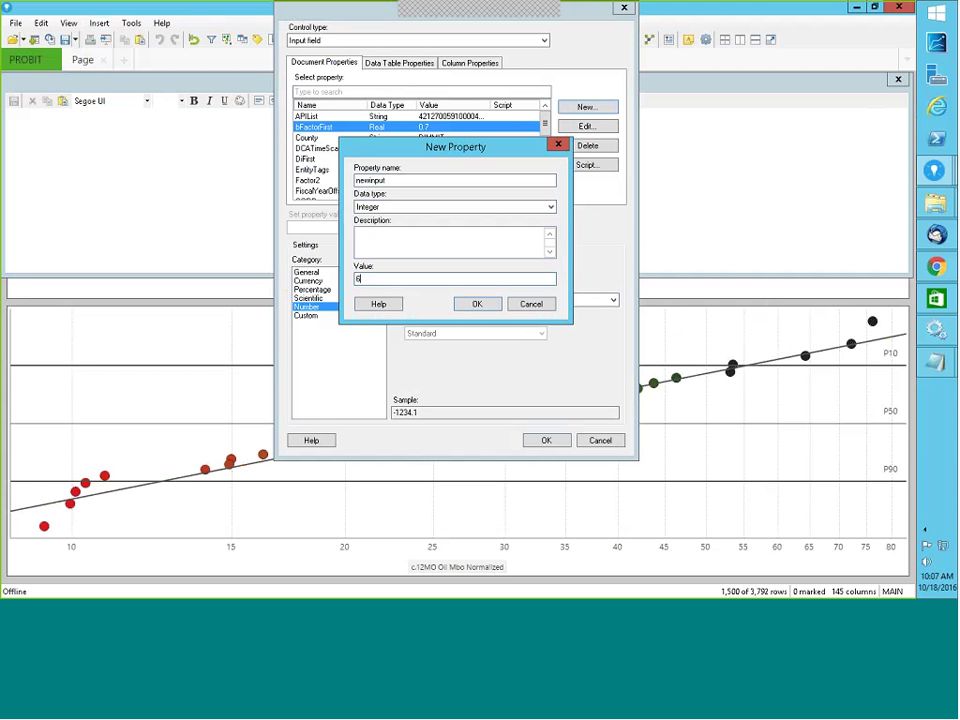
pyautogui.write('00')
pyautogui.click(475, 303)
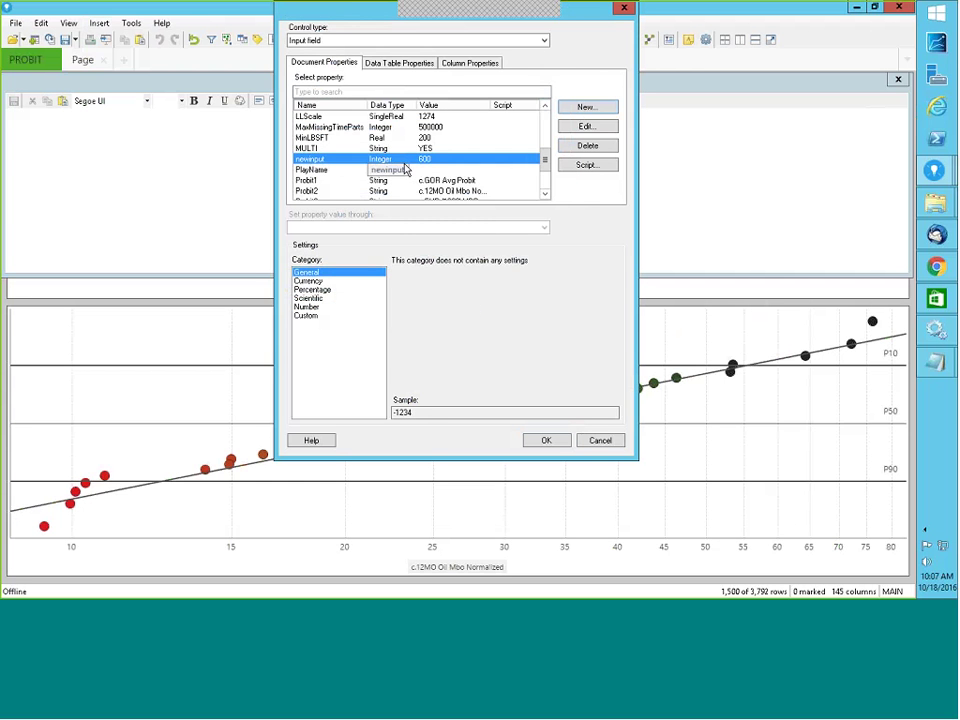
# Step: Try to place the newinput input field in the text area and save the changes
pyautogui.click(544, 441)
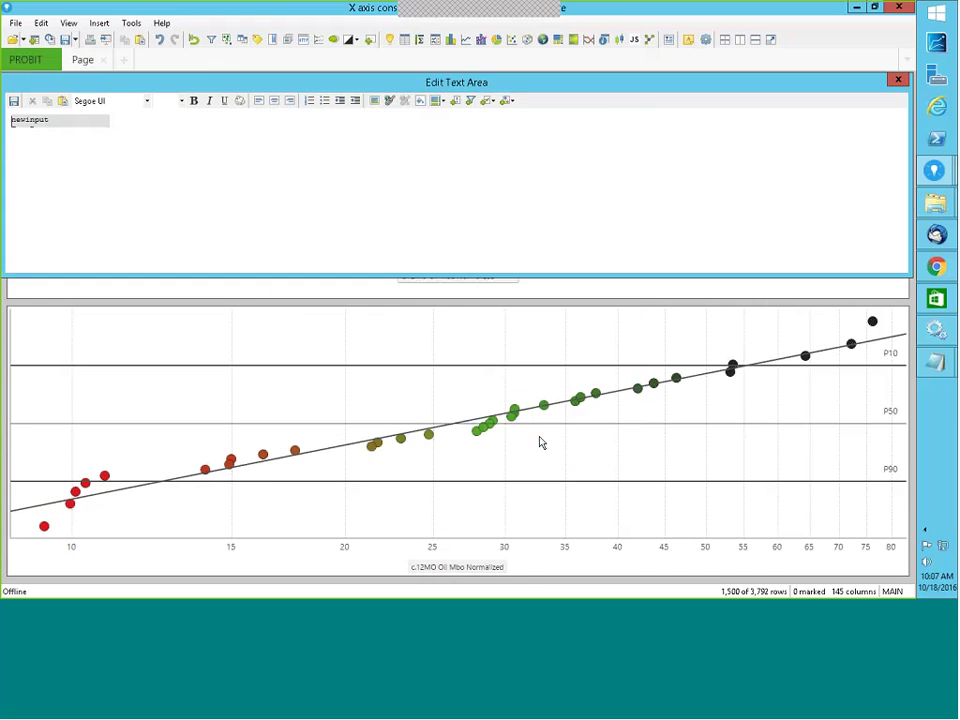
pyautogui.click(896, 80)
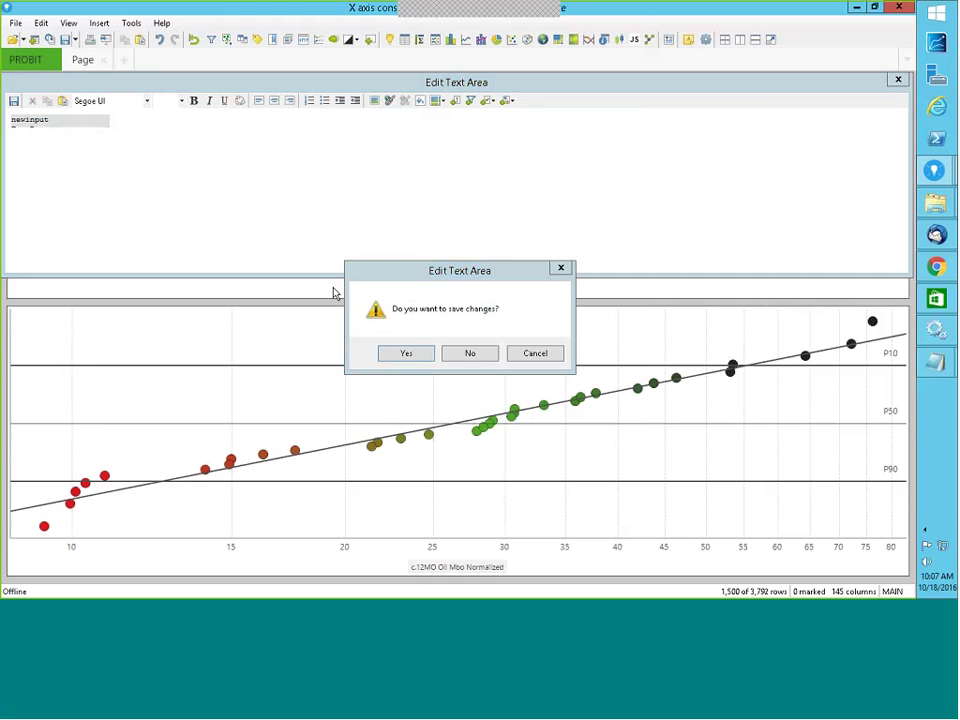
pyautogui.click(415, 353)
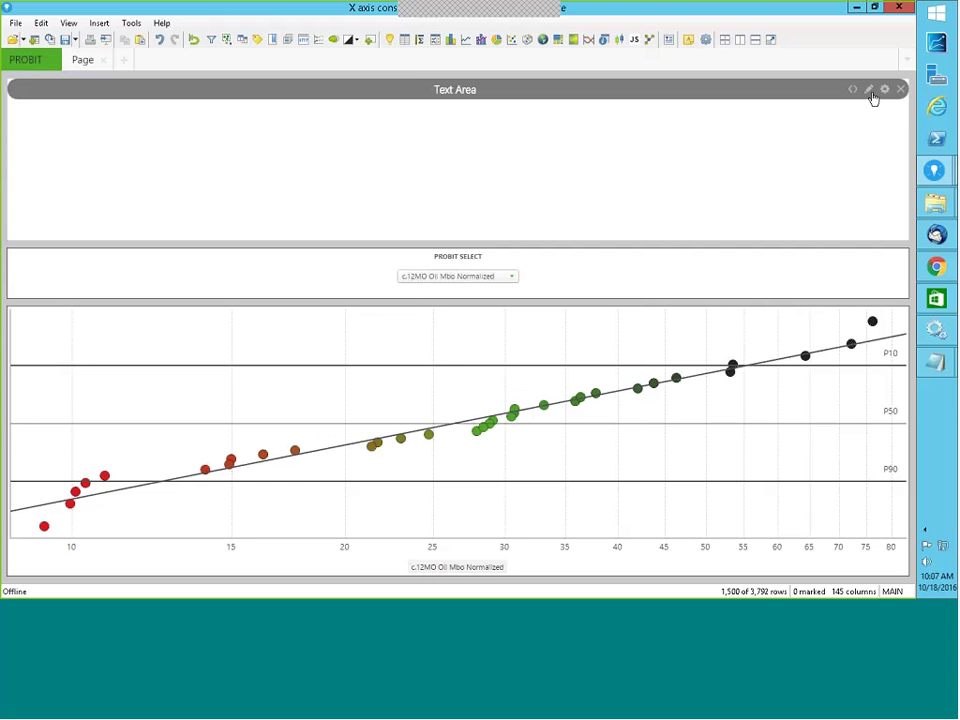
# Step: Reopen the empty text area on the PROBIT page for editing and start an input field control
pyautogui.click(870, 92)
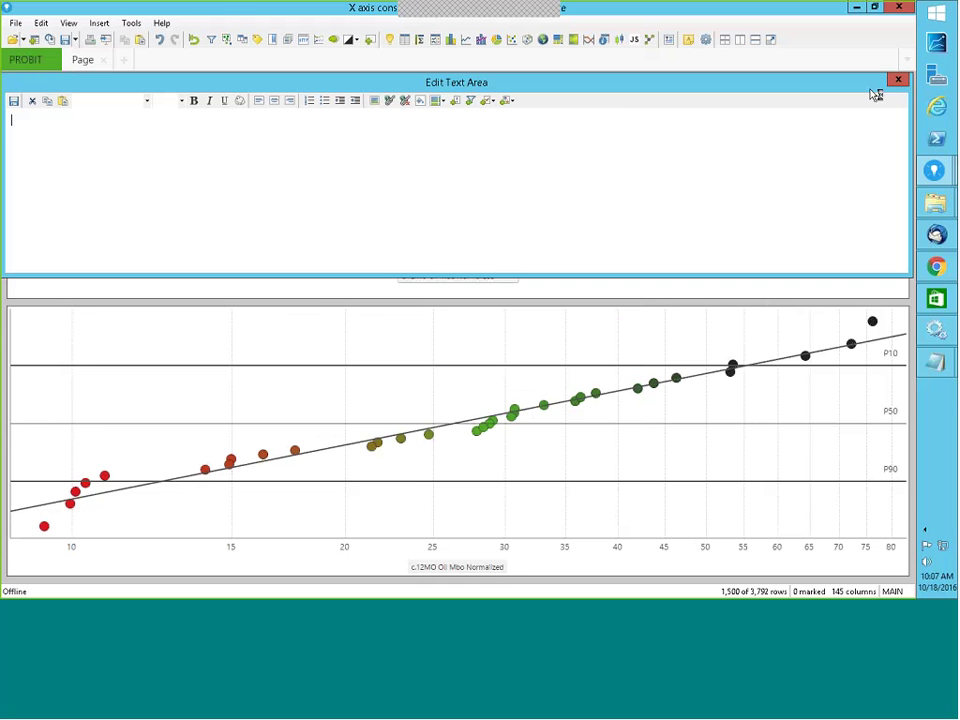
pyautogui.click(491, 102)
pyautogui.click(518, 131)
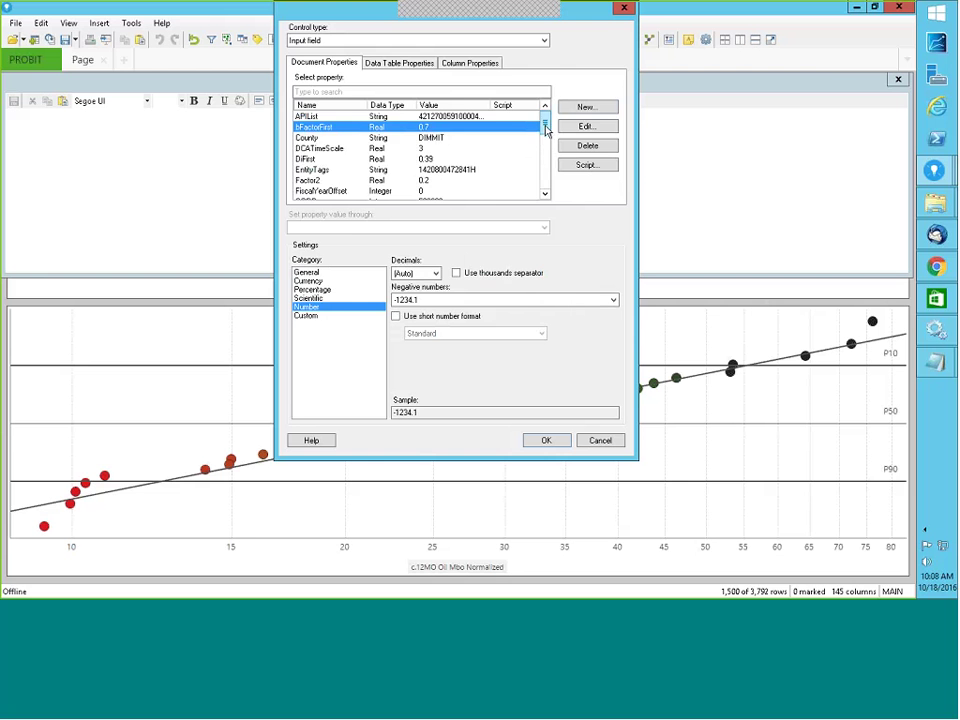
pyautogui.moveTo(546, 127)
pyautogui.mouseDown()
pyautogui.moveTo(544, 182)
pyautogui.moveTo(544, 129)
pyautogui.mouseUp()
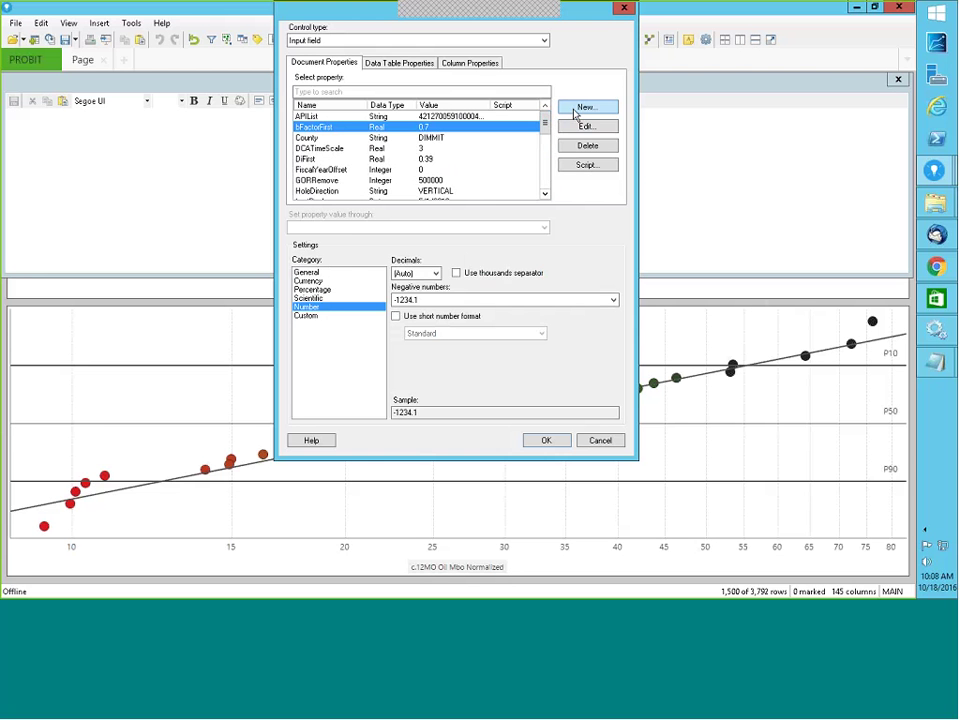
pyautogui.click(577, 109)
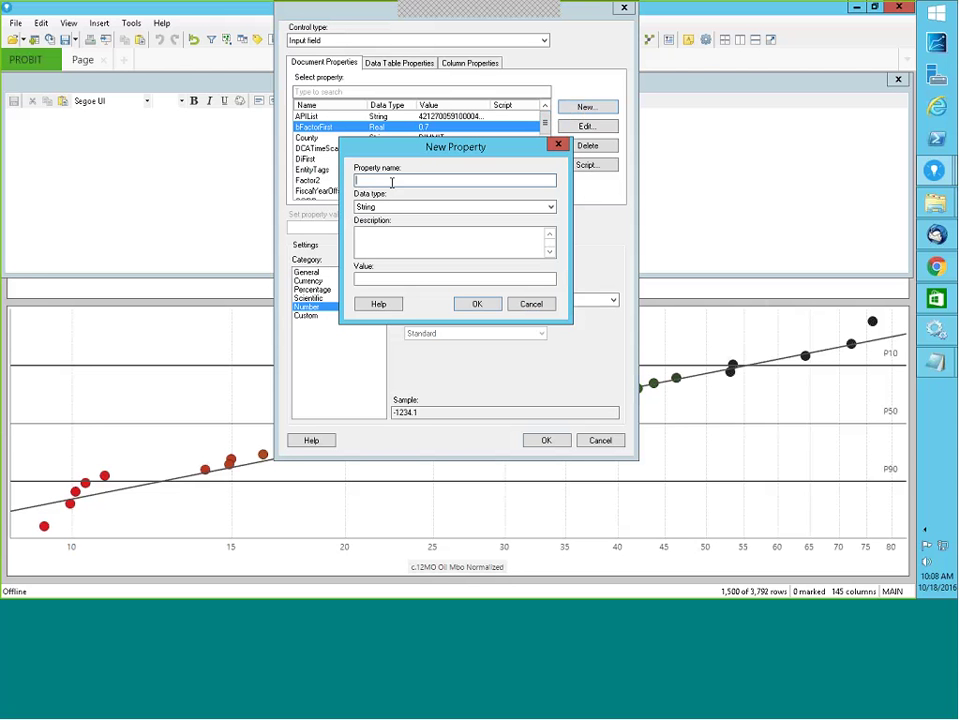
pyautogui.write('new input')
pyautogui.click(394, 206)
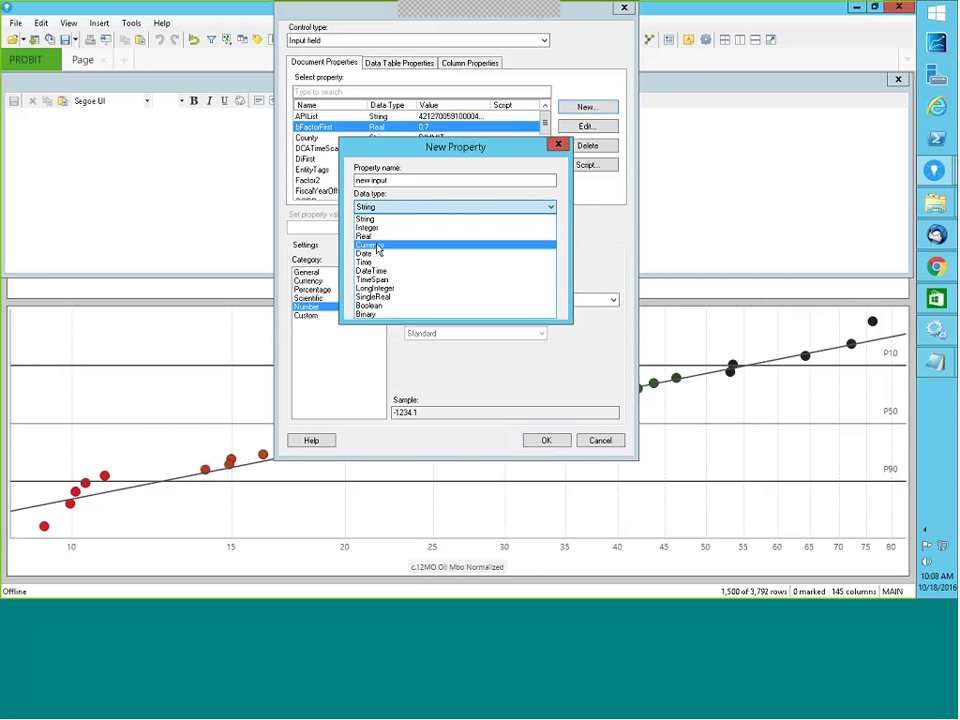
pyautogui.click(376, 228)
pyautogui.click(371, 280)
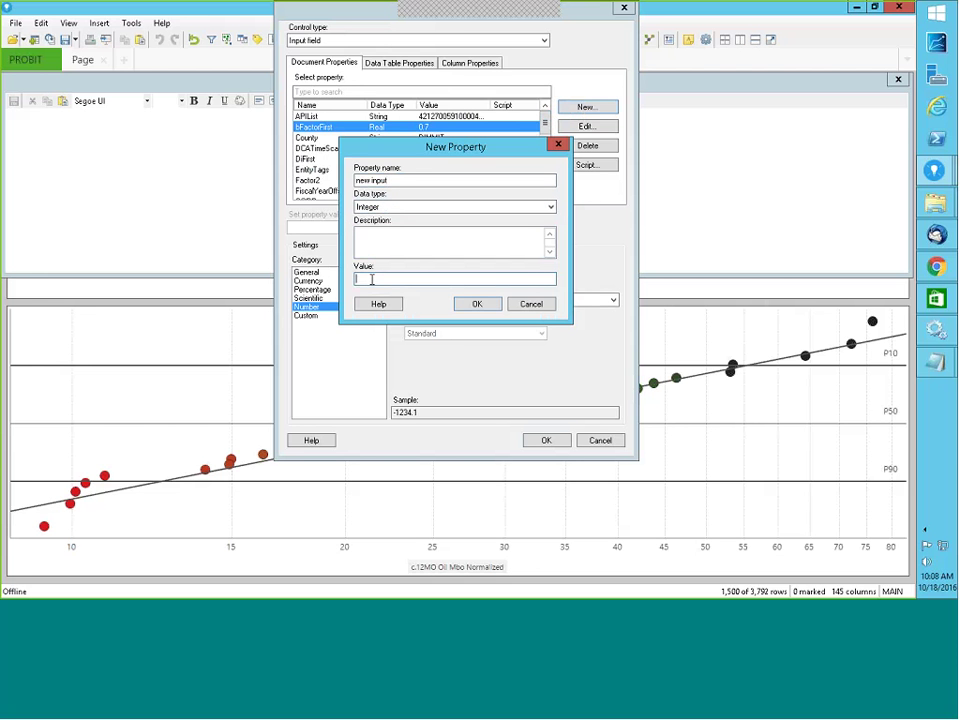
pyautogui.write('1000')
pyautogui.click(474, 304)
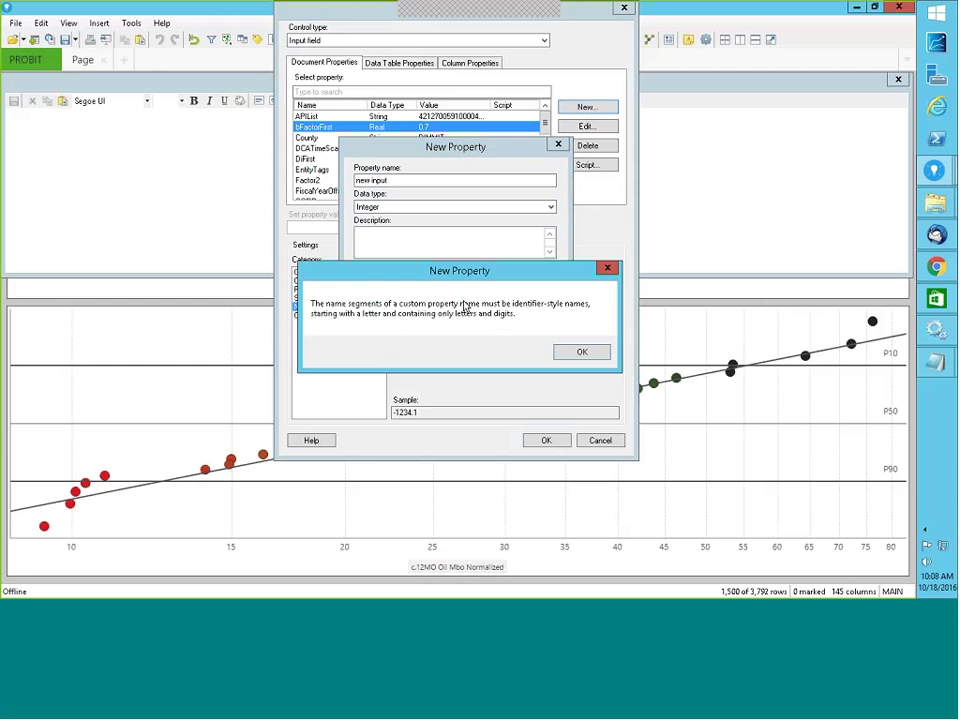
pyautogui.click(582, 353)
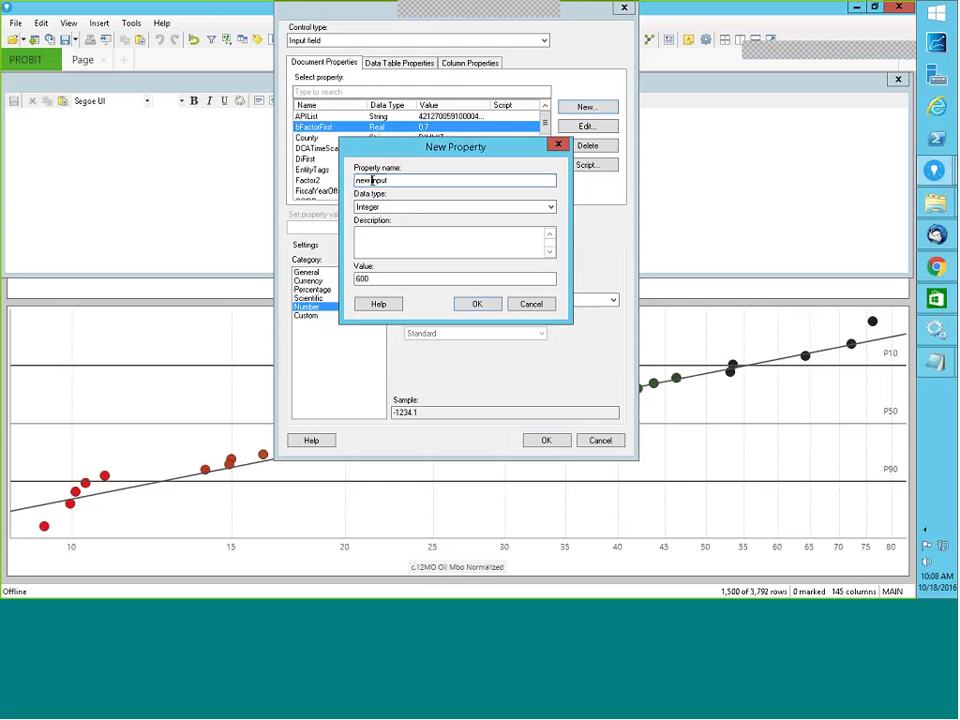
pyautogui.press('BackSpace')
pyautogui.click(487, 303)
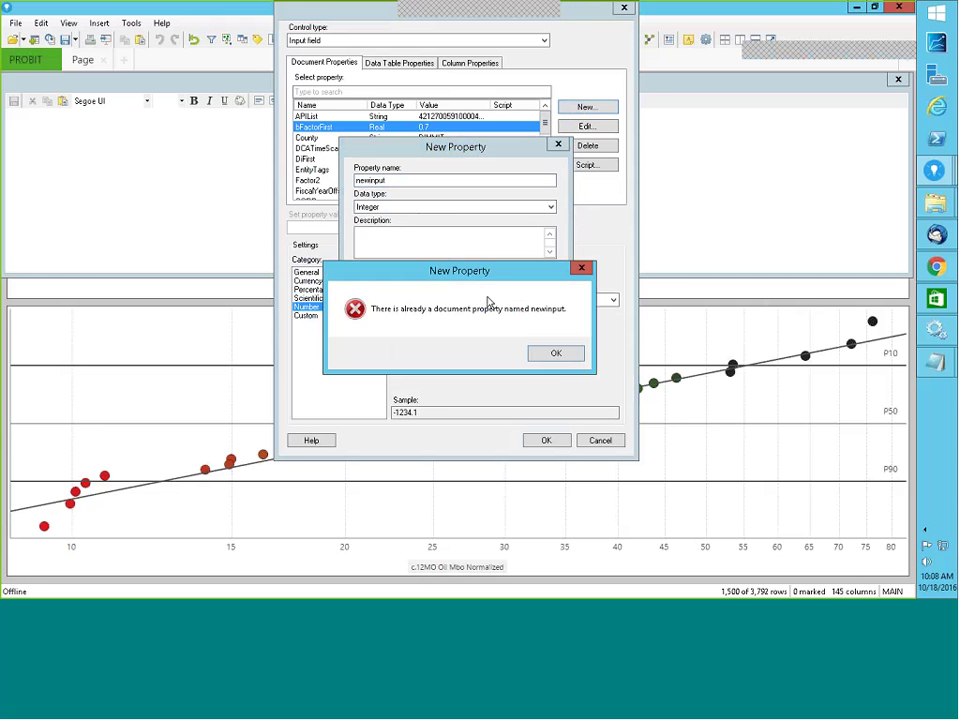
pyautogui.click(558, 361)
pyautogui.click(530, 307)
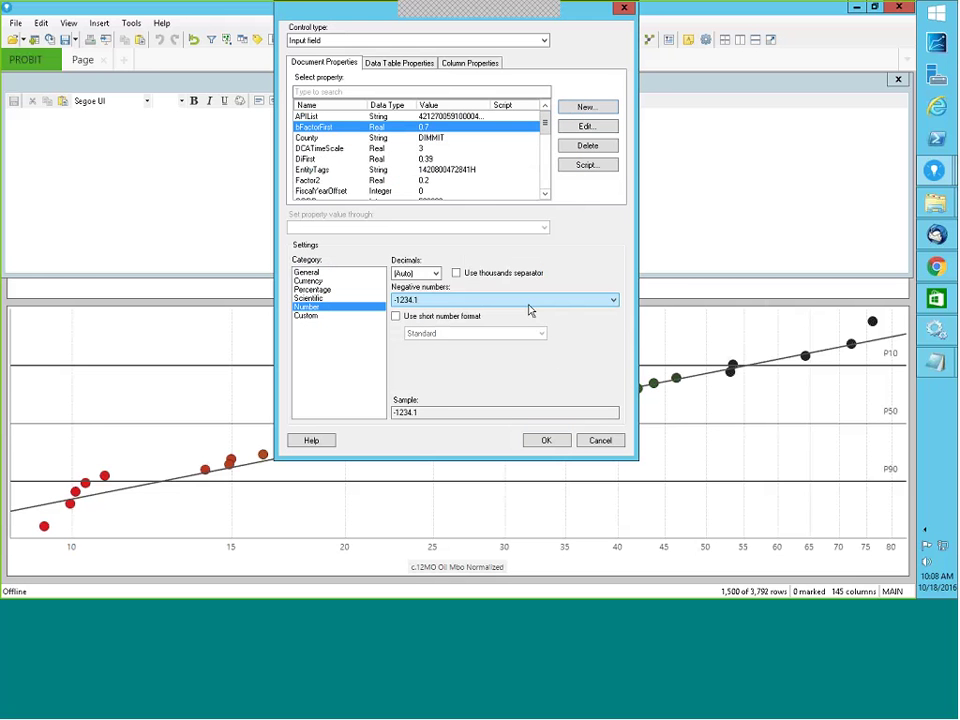
# Step: Choose the existing newinput document property for the input field and insert the control in the text area
pyautogui.scroll(-5, 490, 163)
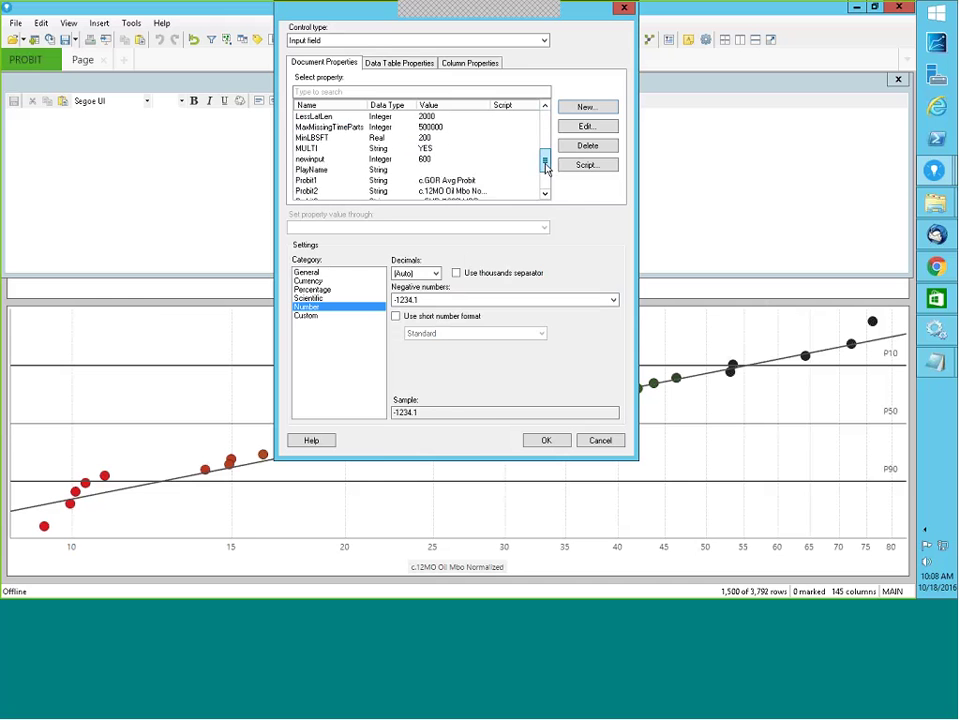
pyautogui.click(312, 170)
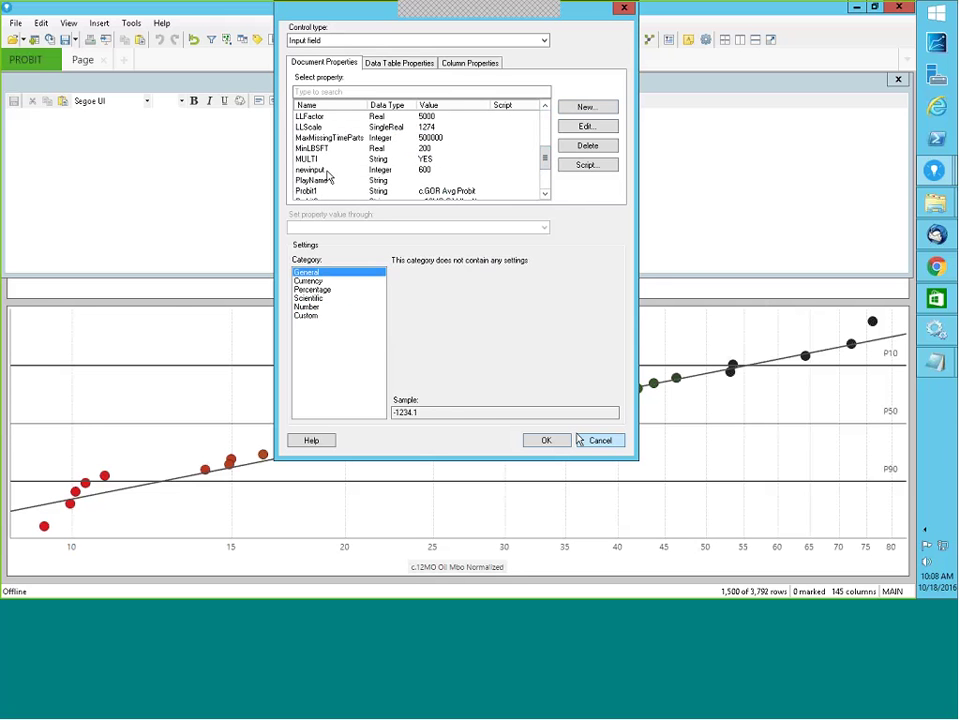
pyautogui.doubleClick(312, 170)
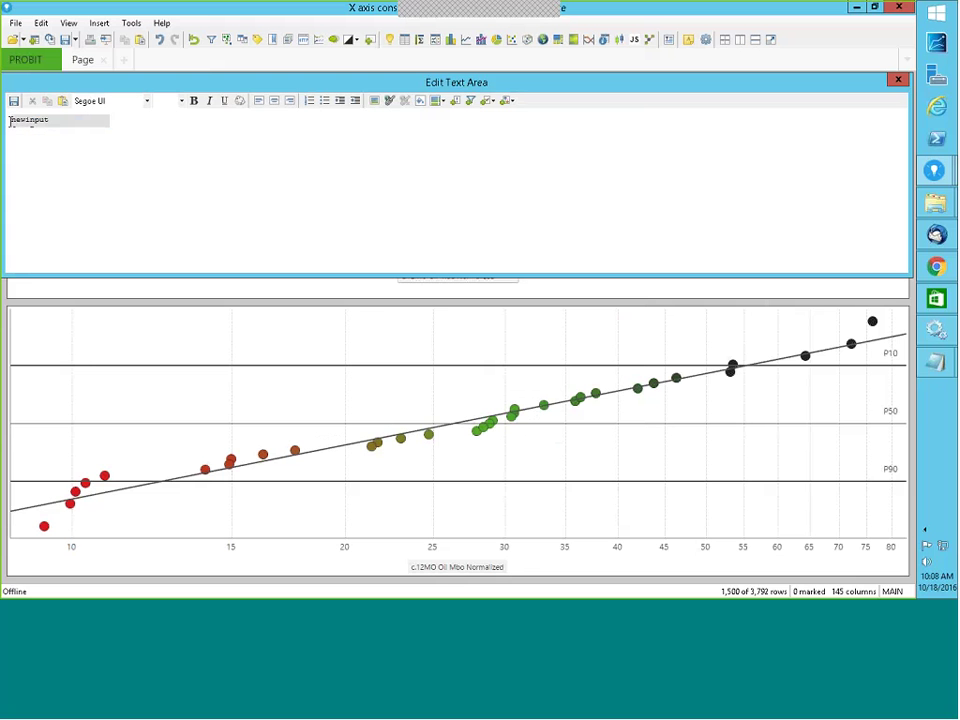
# Step: Add the label "new input" in front of the input field and save the text area
pyautogui.click(10, 121)
pyautogui.write('new in')
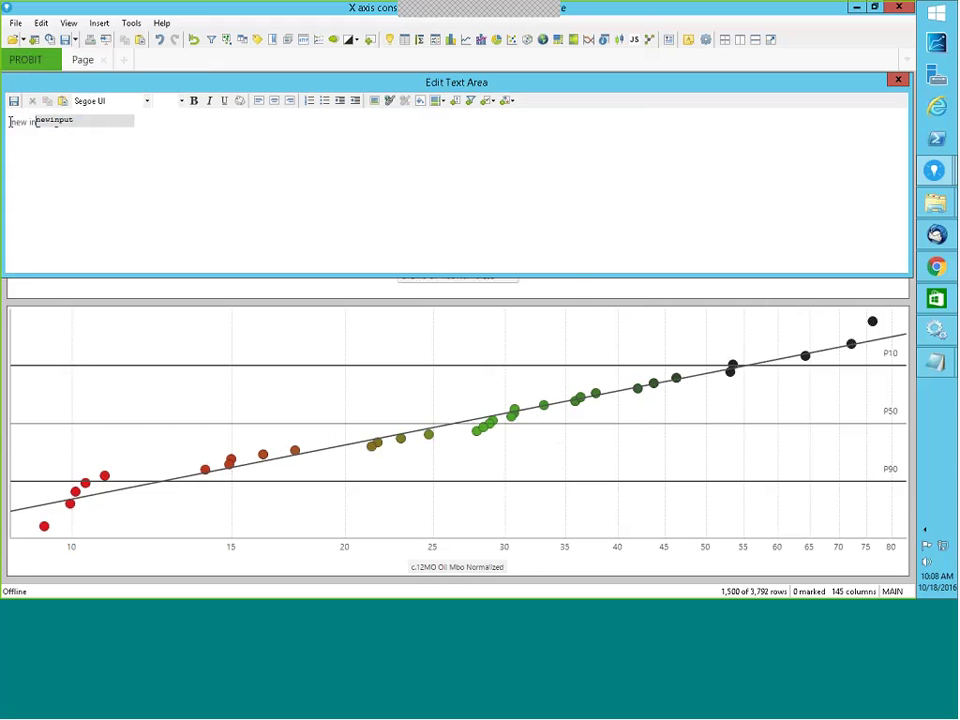
pyautogui.write('put')
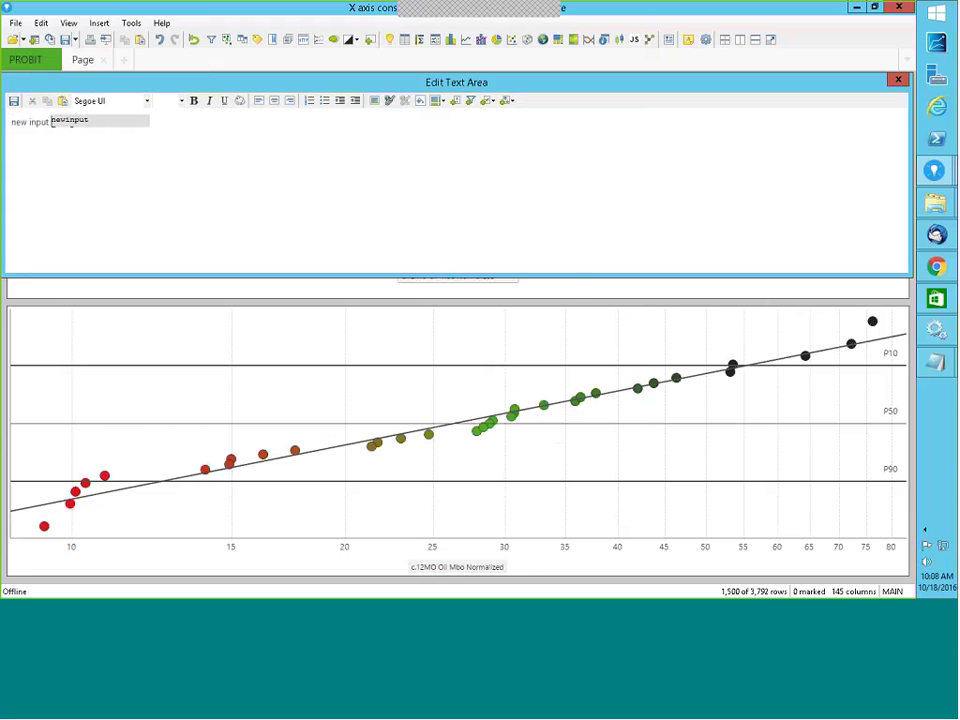
pyautogui.click(898, 79)
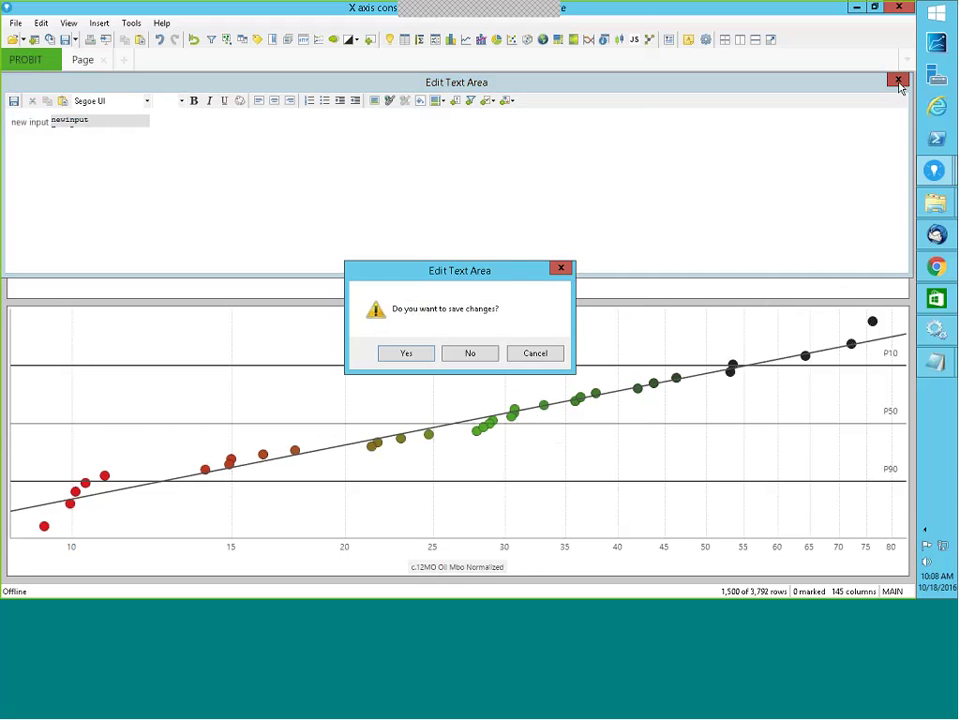
pyautogui.click(418, 353)
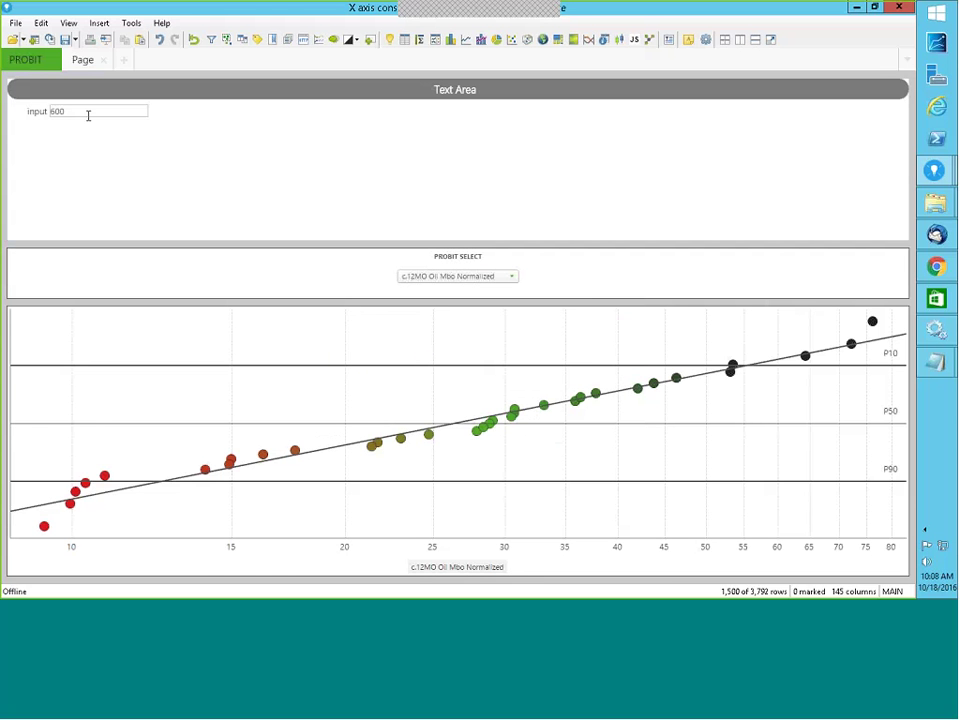
# Step: Replace the 500 in the scatter plot's data limiting expression with the newinput document property and close the plot's properties
pyautogui.rightClick(660, 449)
pyautogui.click(699, 590)
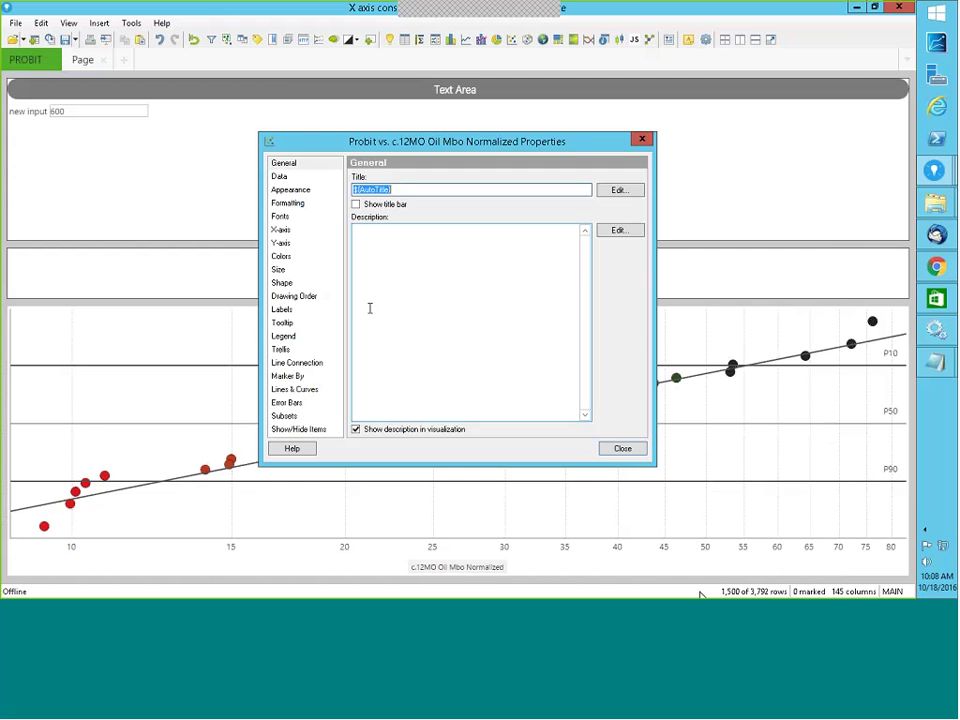
pyautogui.click(283, 177)
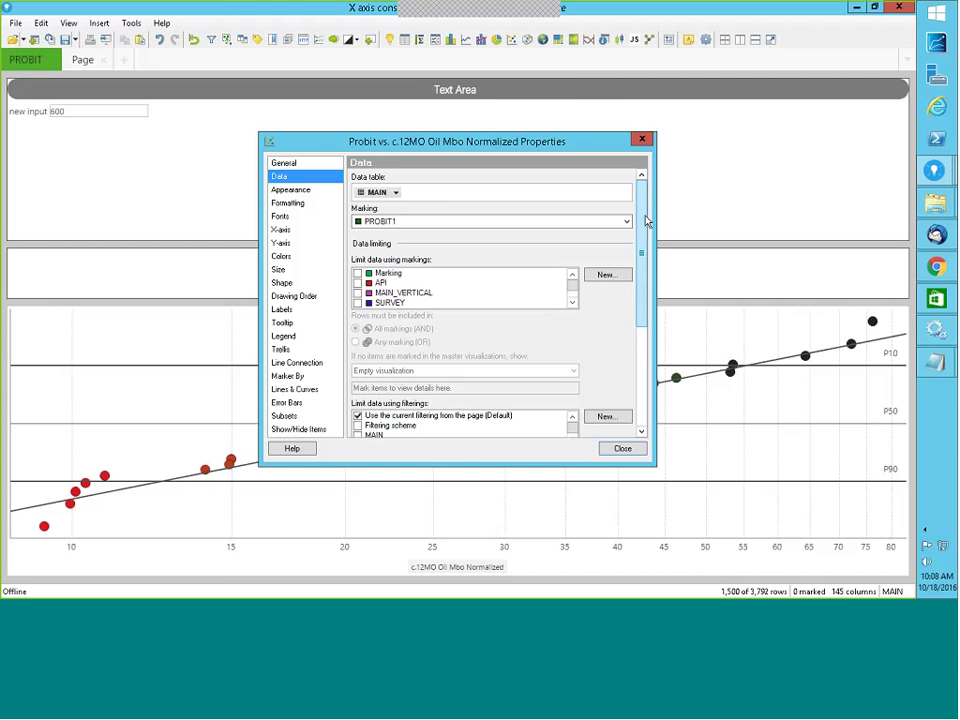
pyautogui.scroll(-5, 643, 320)
pyautogui.click(605, 288)
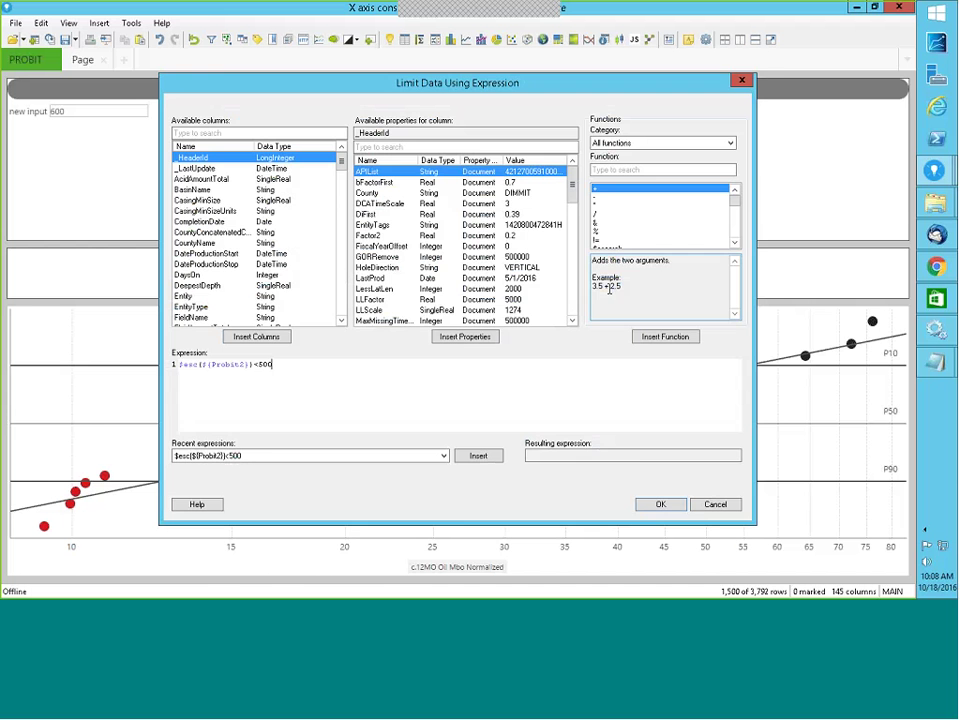
pyautogui.moveTo(257, 366); pyautogui.dragTo(274, 365)
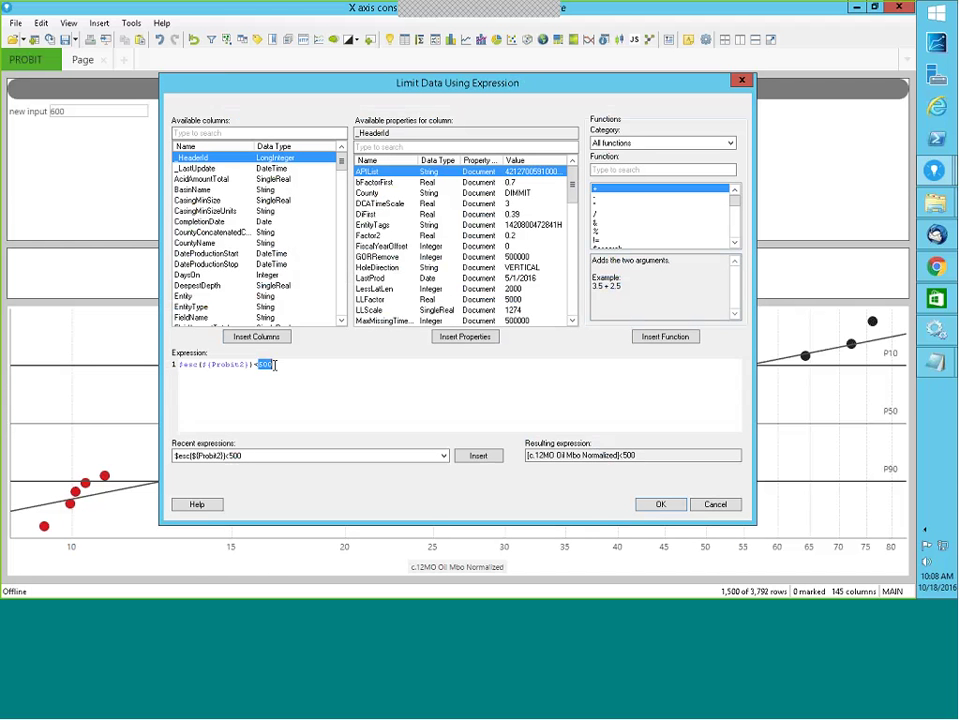
pyautogui.click(370, 147)
pyautogui.write('new')
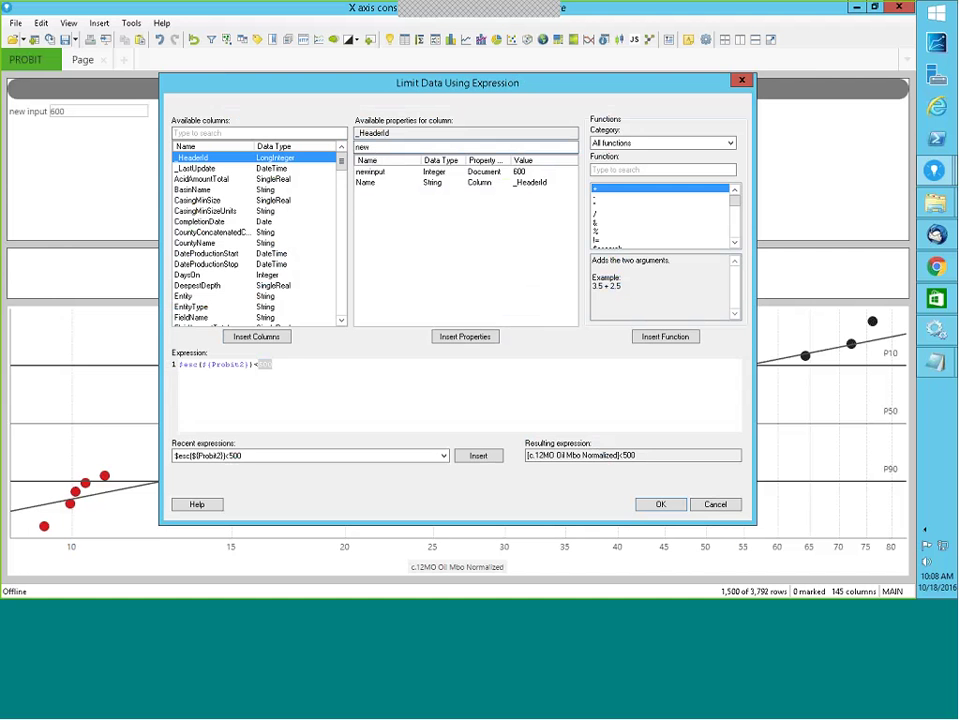
pyautogui.click(370, 171)
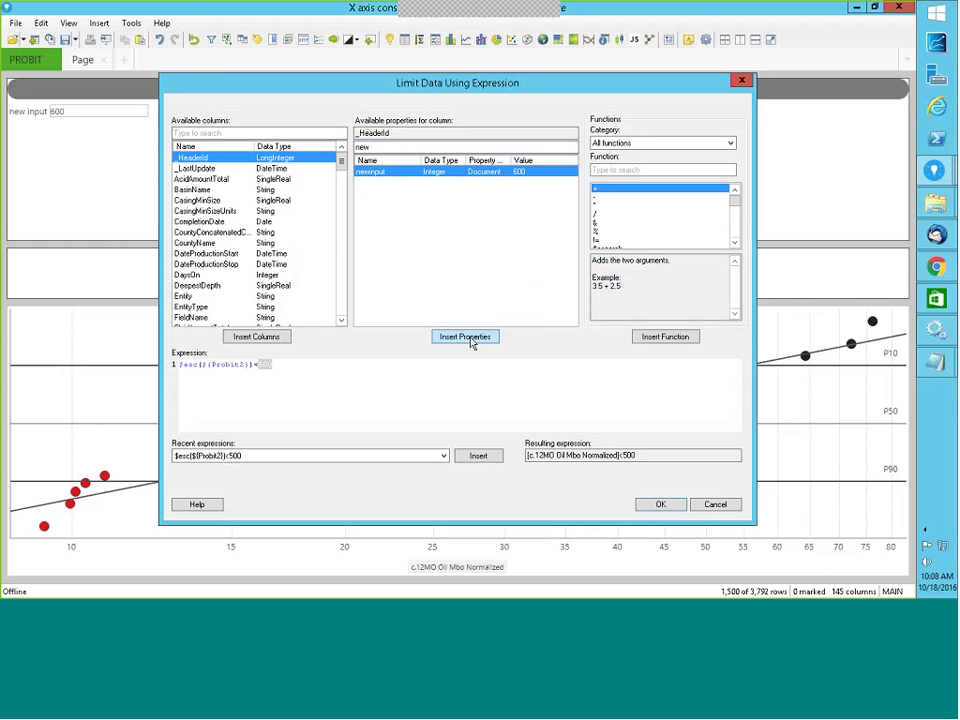
pyautogui.click(465, 337)
pyautogui.click(660, 504)
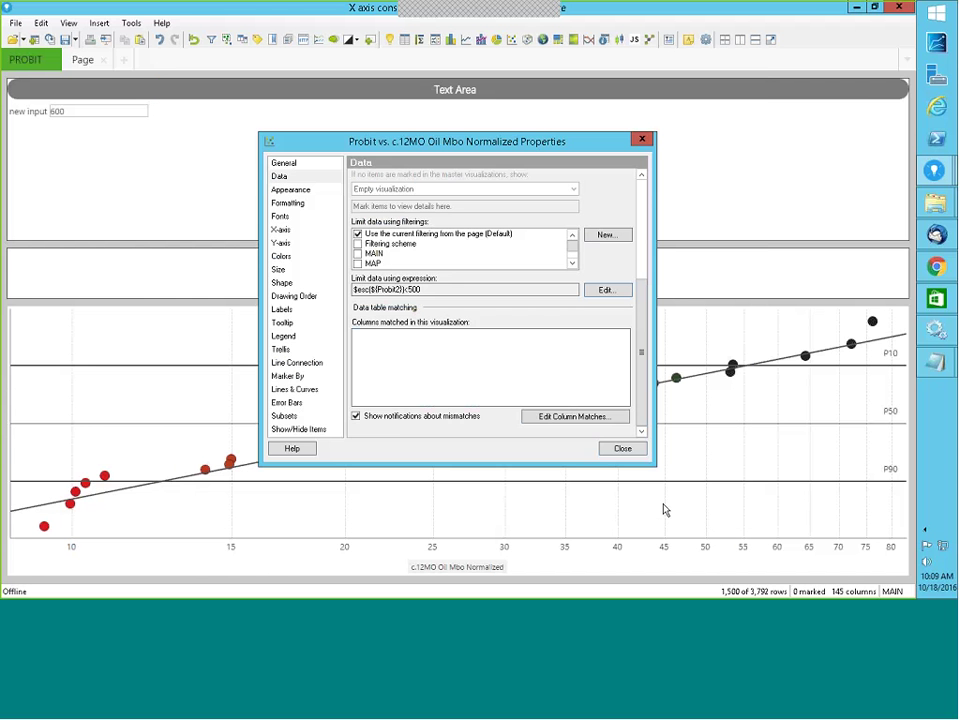
pyautogui.click(620, 448)
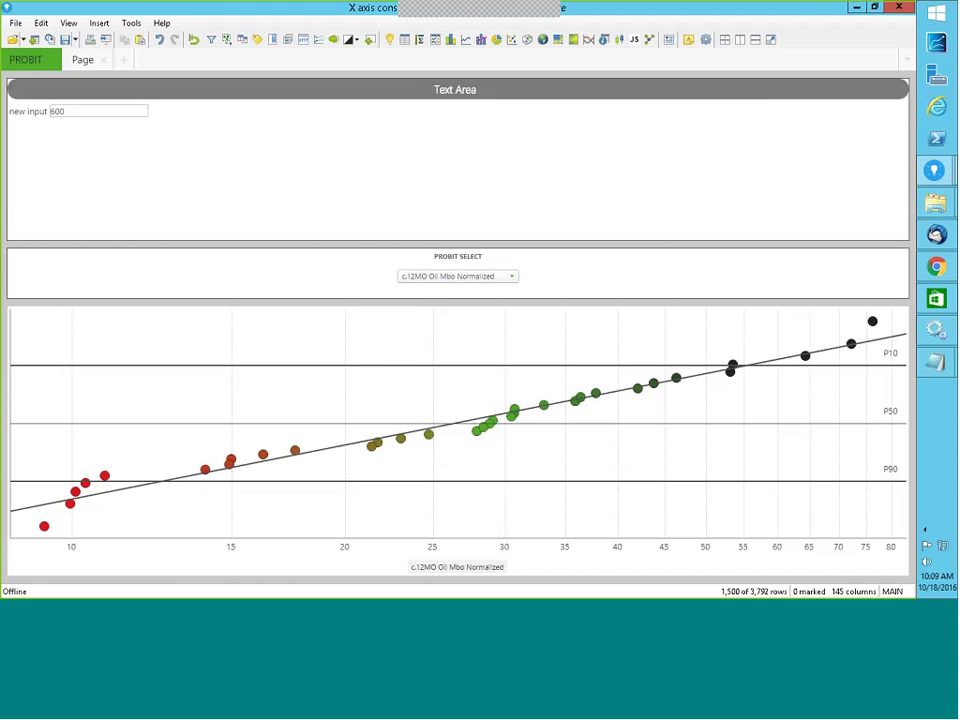
# Step: Set the new input field to 6000 and switch the probit selection to c.IP30 Oil Bpd Normalized, followed by c.IP30 Gas Mcfd Normalized
pyautogui.click(69, 111)
pyautogui.write('0')
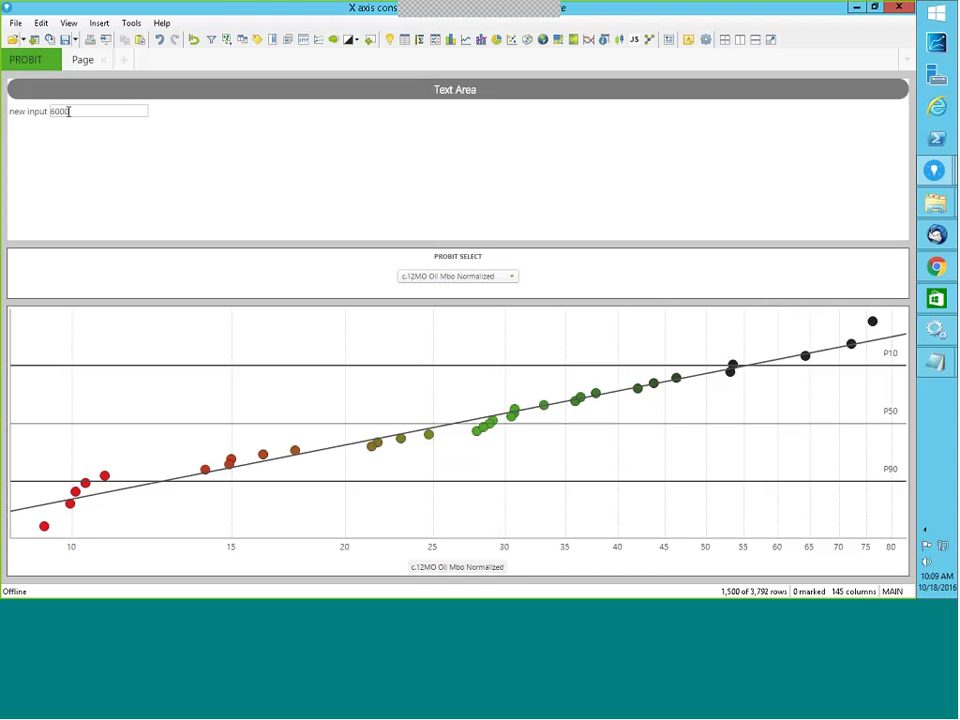
pyautogui.click(470, 276)
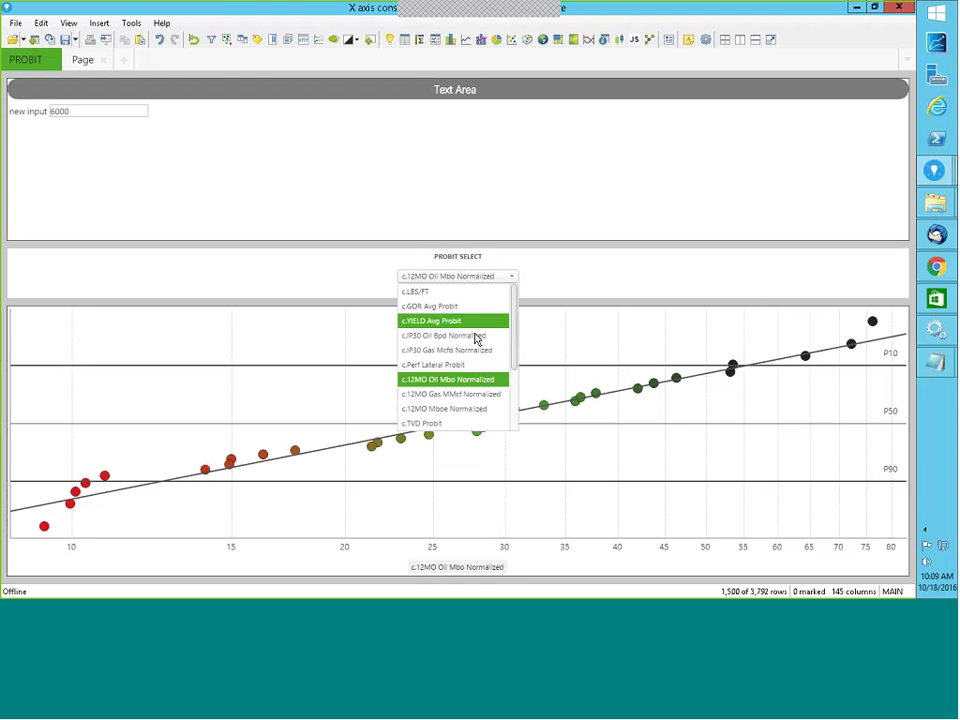
pyautogui.click(476, 337)
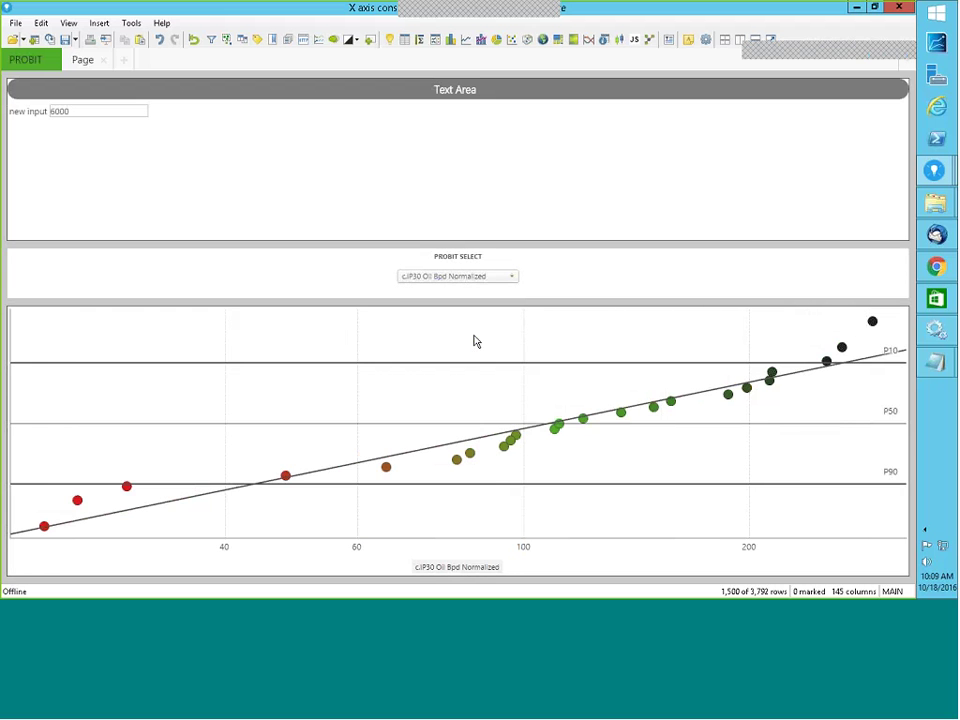
pyautogui.click(512, 280)
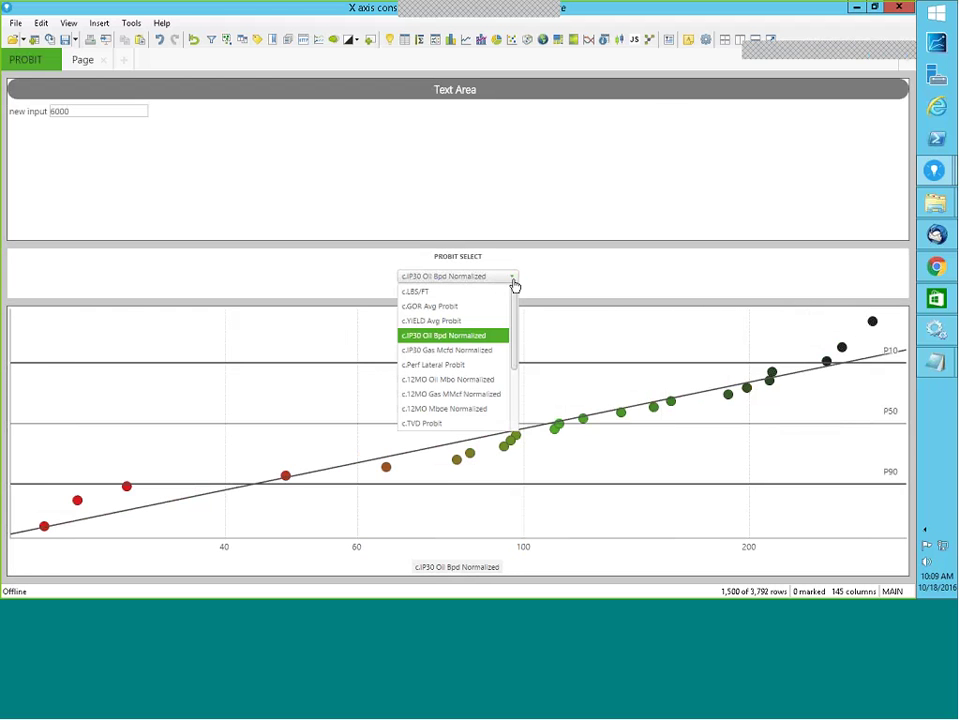
pyautogui.click(487, 351)
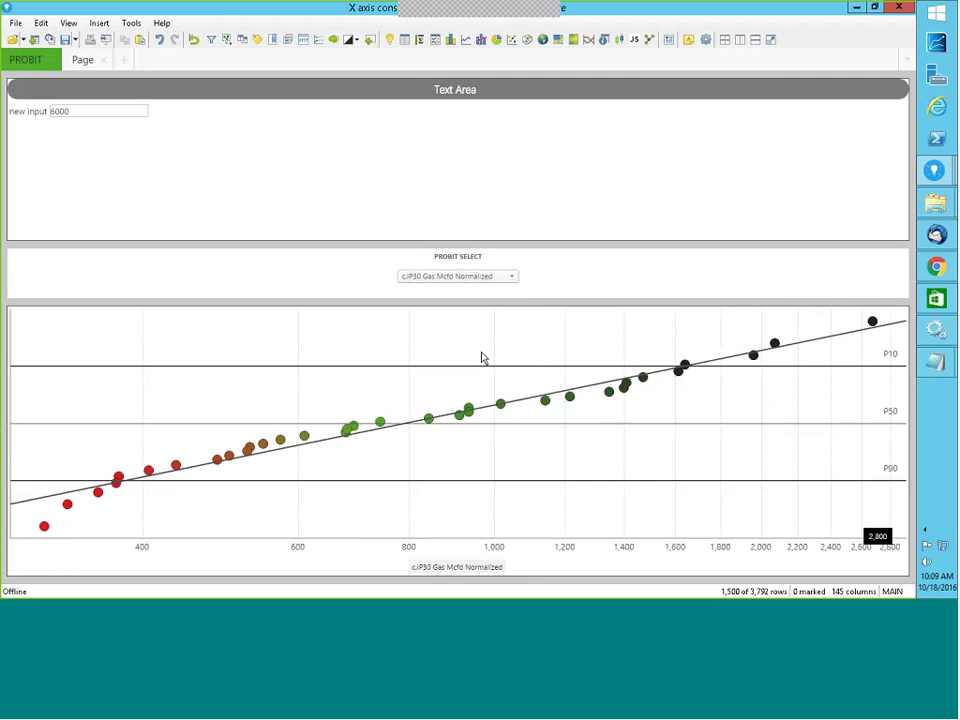
# Step: Set the new input field to 600 and apply it to the scatter plot
pyautogui.click(71, 110)
pyautogui.press('BackSpace')
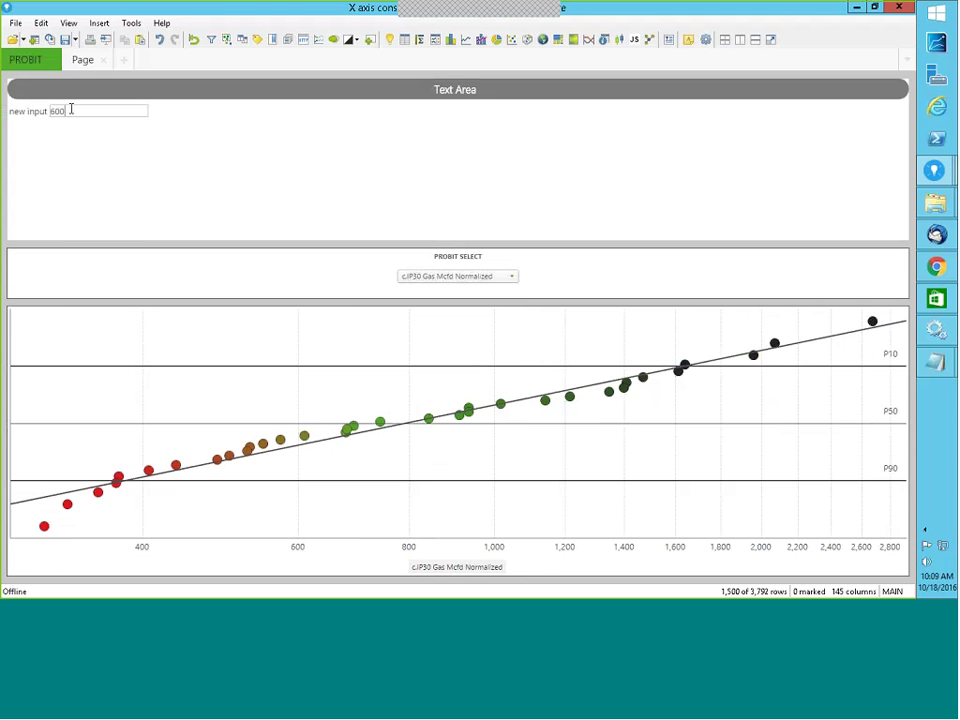
pyautogui.press('Return')
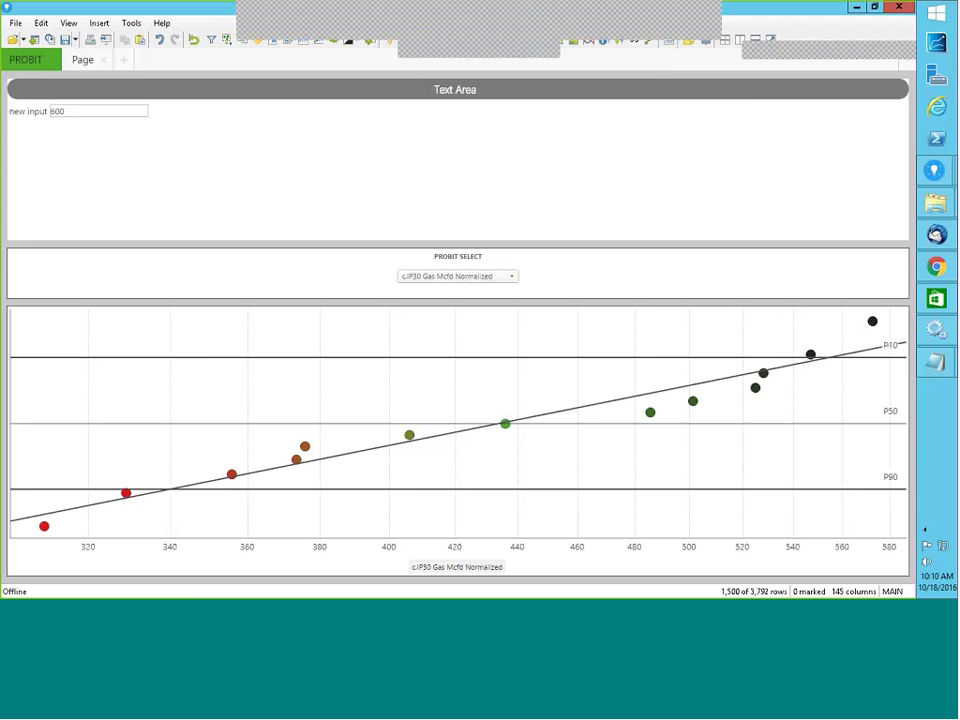
# Step: Check the emailed question in the links file in Notepad and return to the Spotfire analysis
pyautogui.moveTo(937, 365)
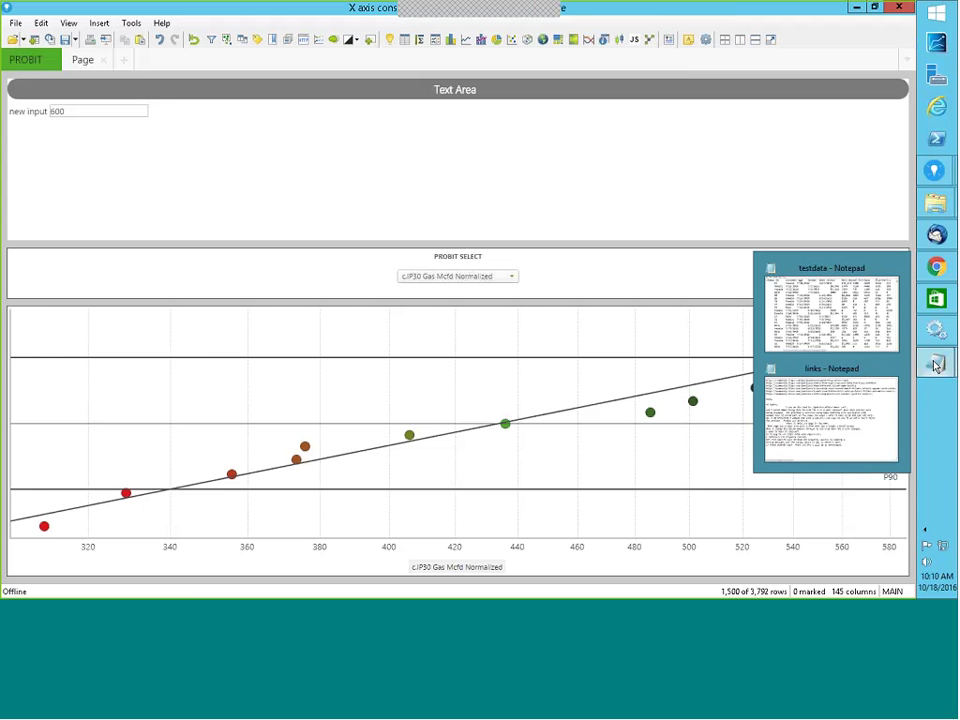
pyautogui.click(806, 369)
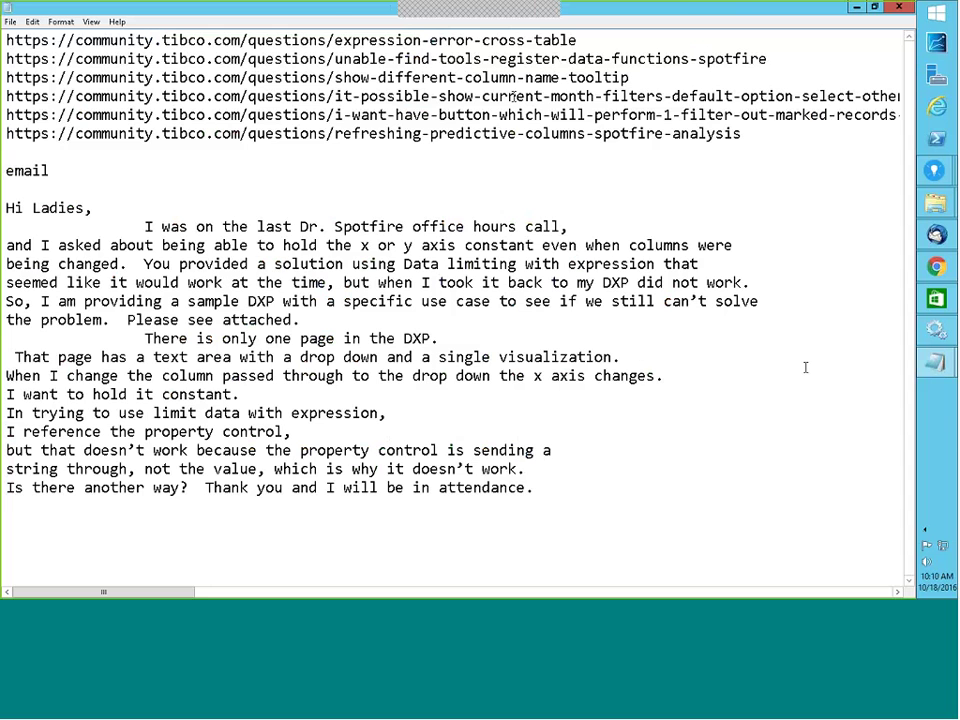
pyautogui.click(855, 10)
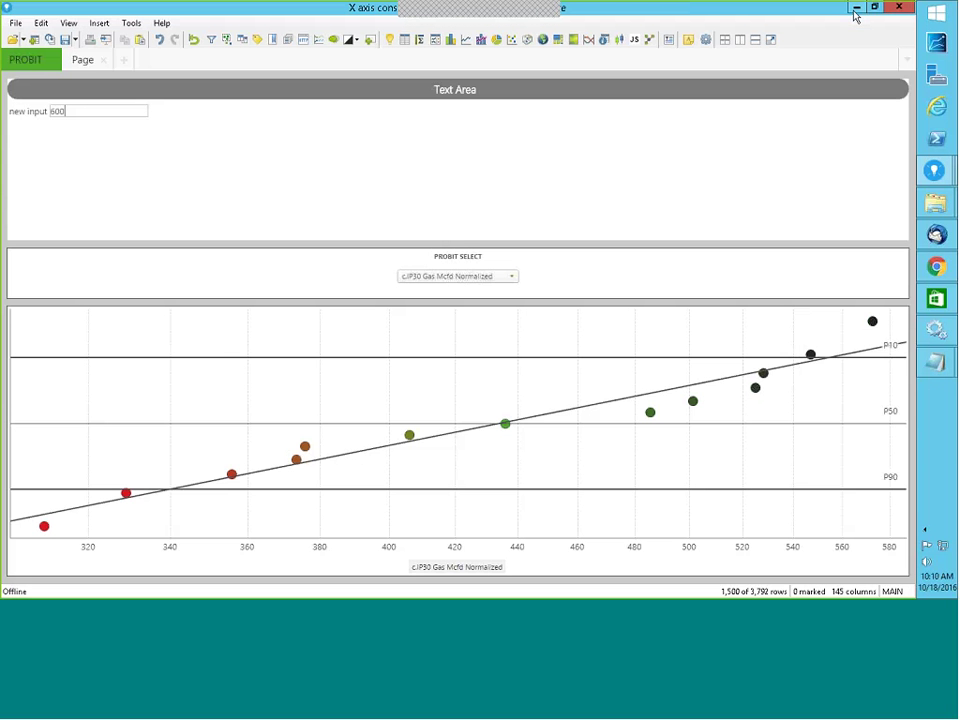
# Step: Switch to Chrome and open the TIBCO Community question about the expression error in a cross table
pyautogui.click(855, 10)
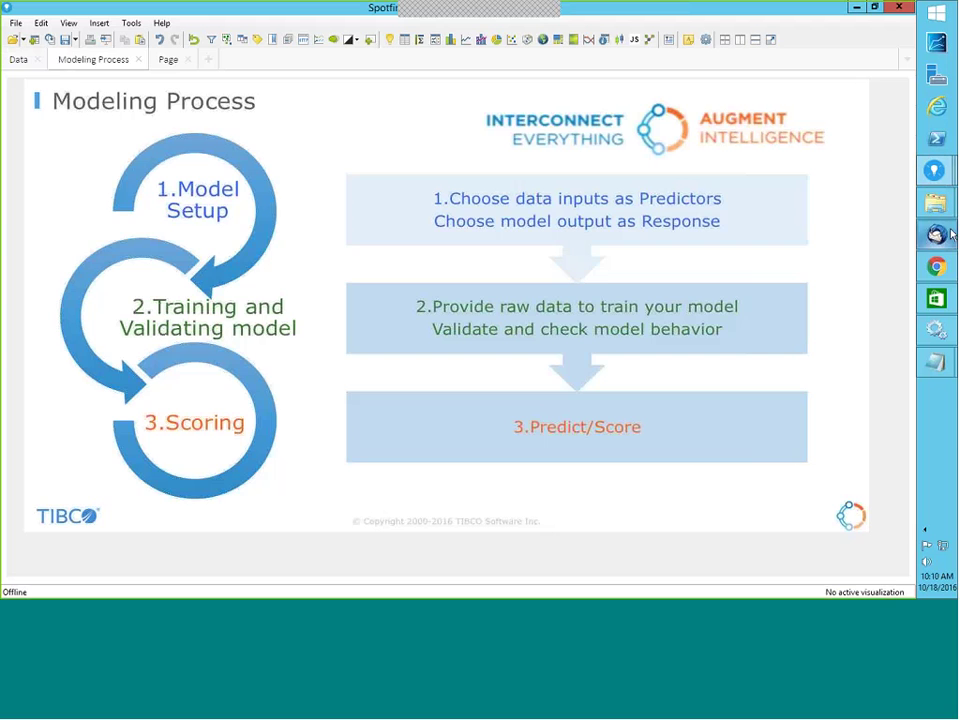
pyautogui.click(937, 268)
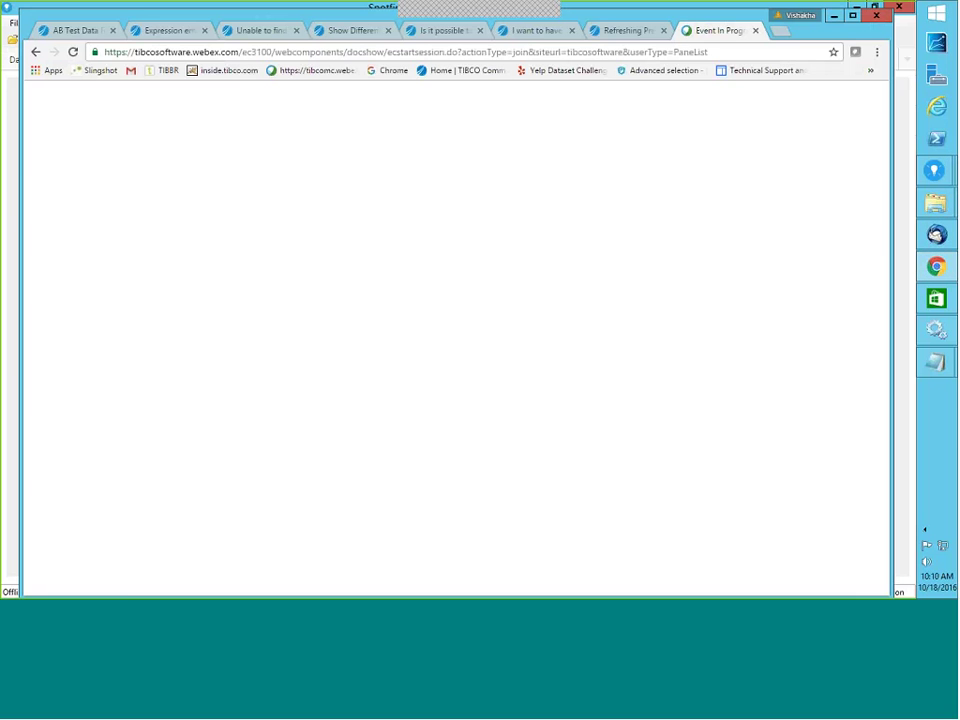
pyautogui.click(155, 32)
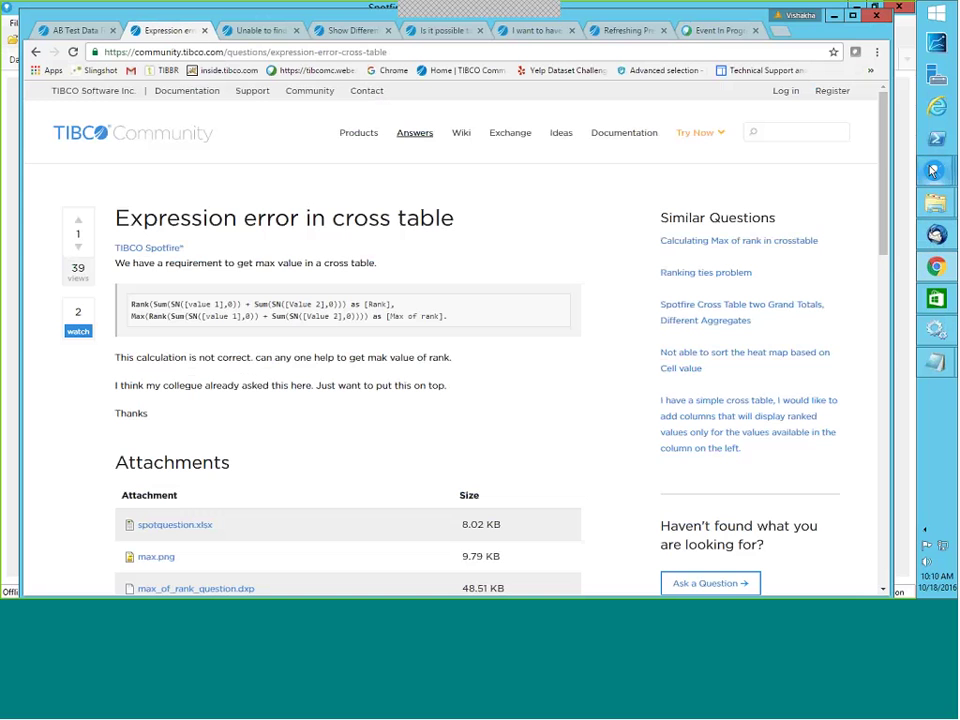
# Step: Switch to the testdata.dxp analysis in Spotfire and show its Whiteboard page
pyautogui.moveTo(934, 173)
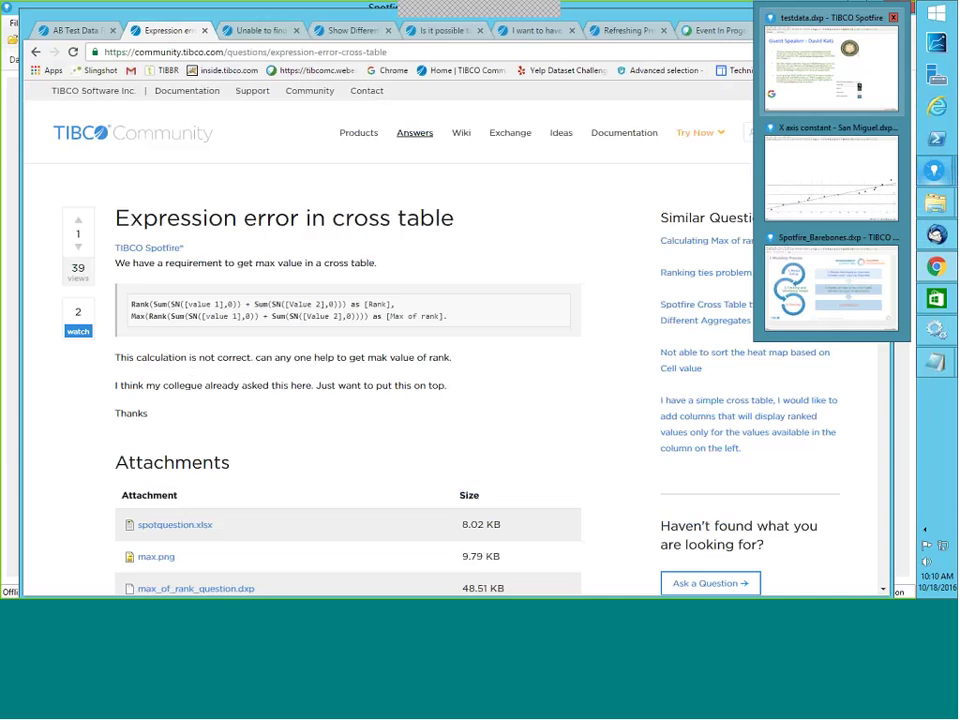
pyautogui.click(817, 25)
pyautogui.click(30, 60)
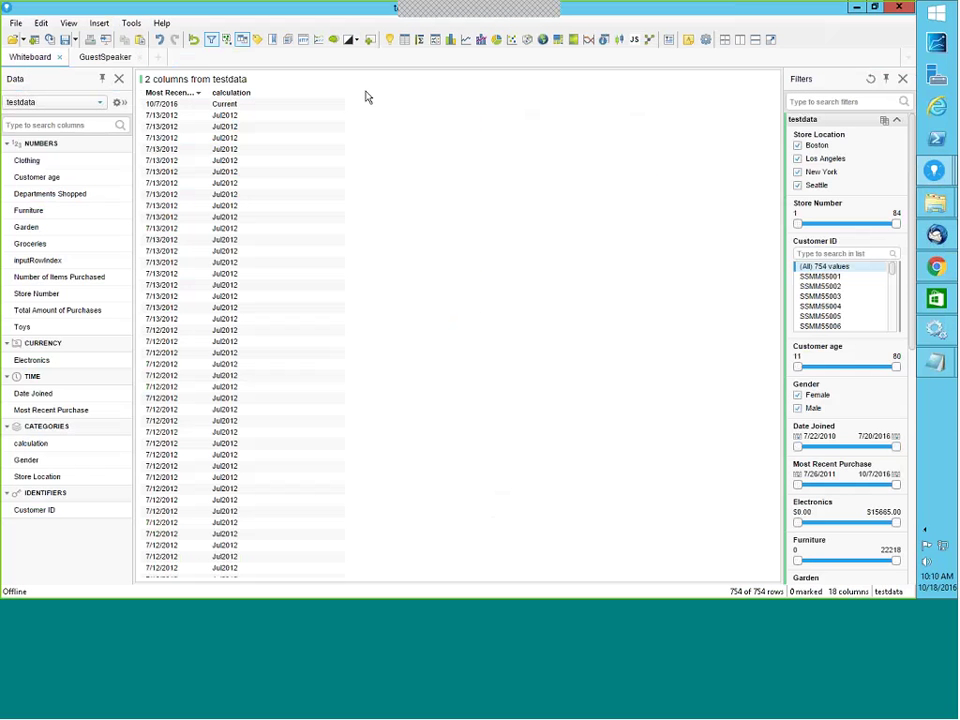
# Step: Add a testdata table and a cross table to the Whiteboard page, and close the newly added testdata table
pyautogui.click(406, 41)
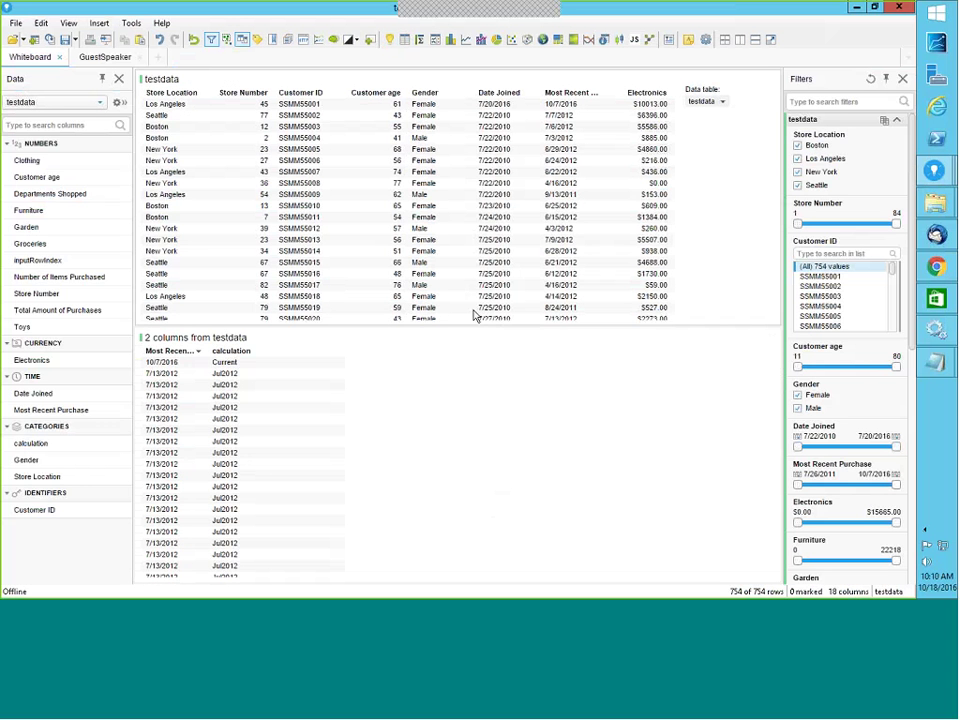
pyautogui.moveTo(469, 326); pyautogui.dragTo(469, 486)
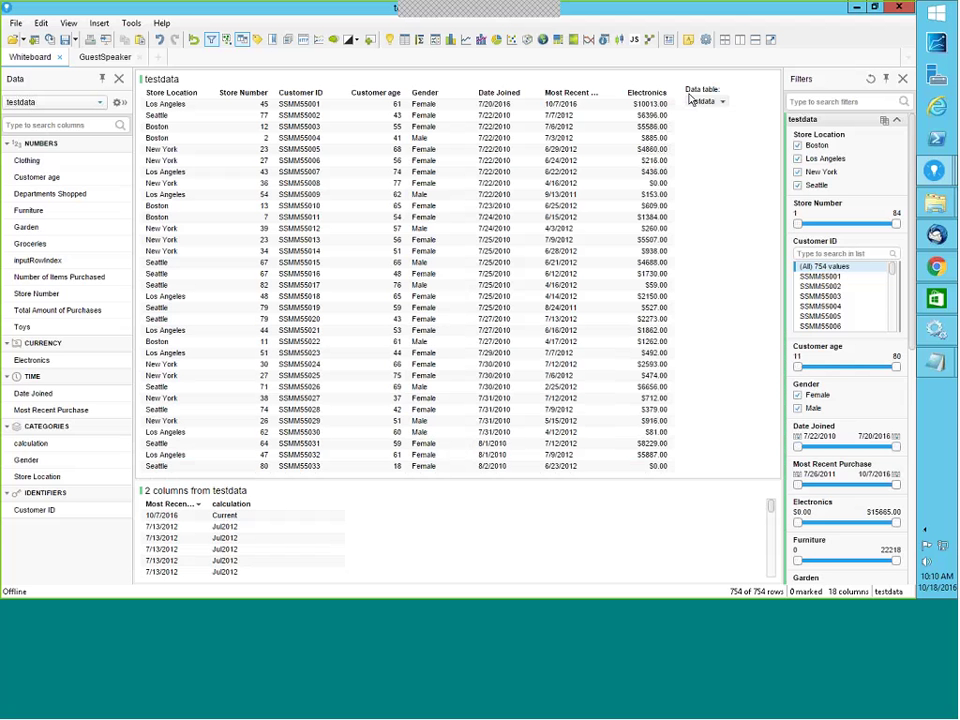
pyautogui.click(421, 41)
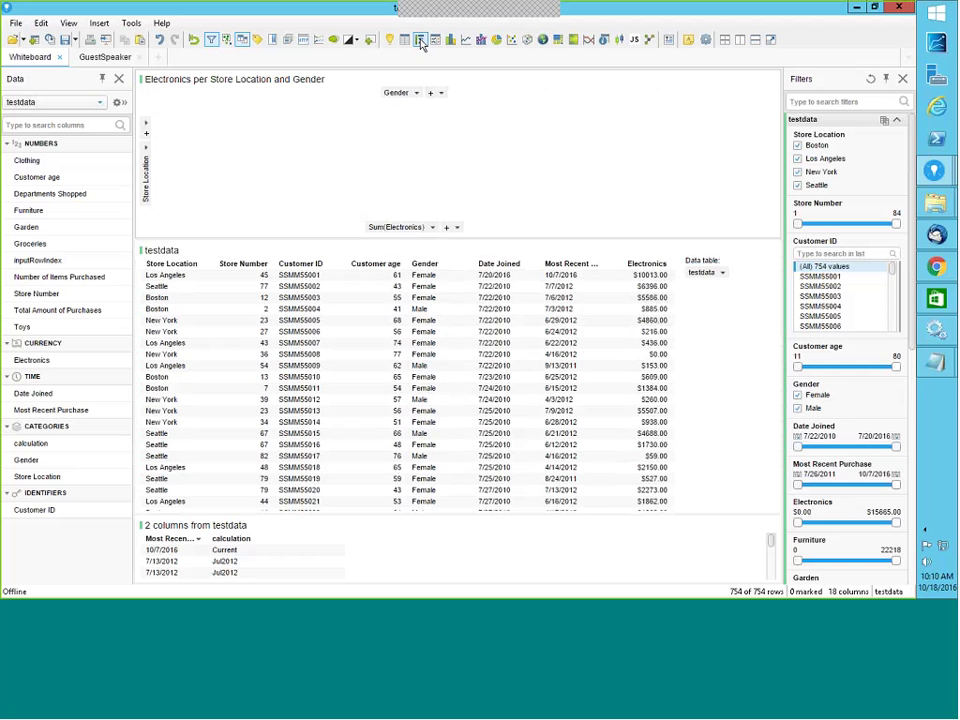
pyautogui.click(773, 252)
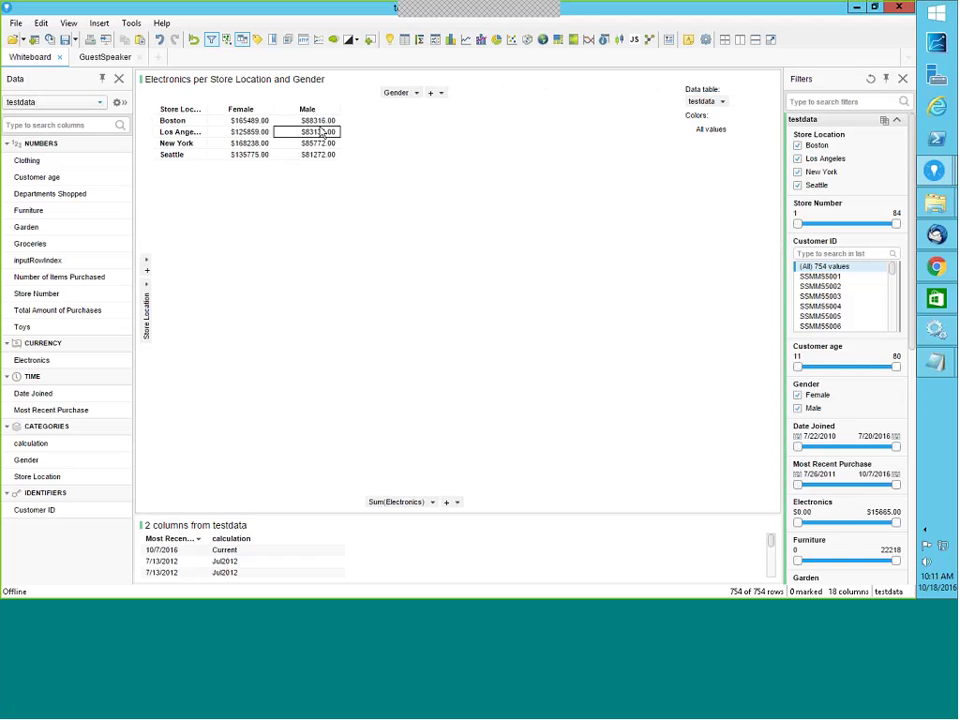
# Step: Set the cross table's cell value expression to Sum([Electronics]),Rank([Electronics])
pyautogui.rightClick(404, 503)
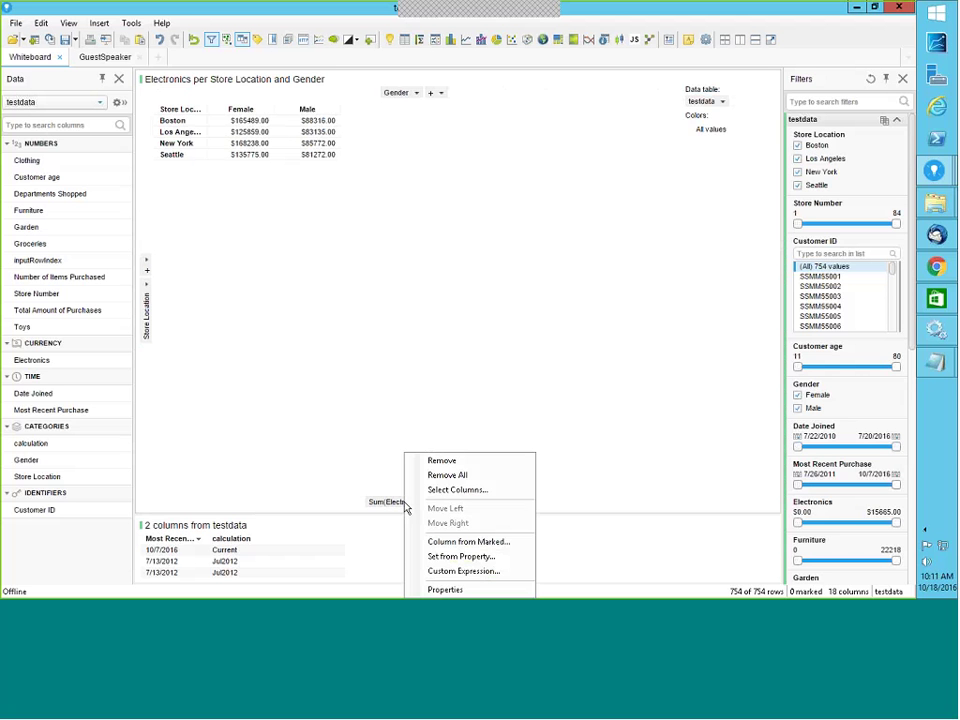
pyautogui.click(463, 571)
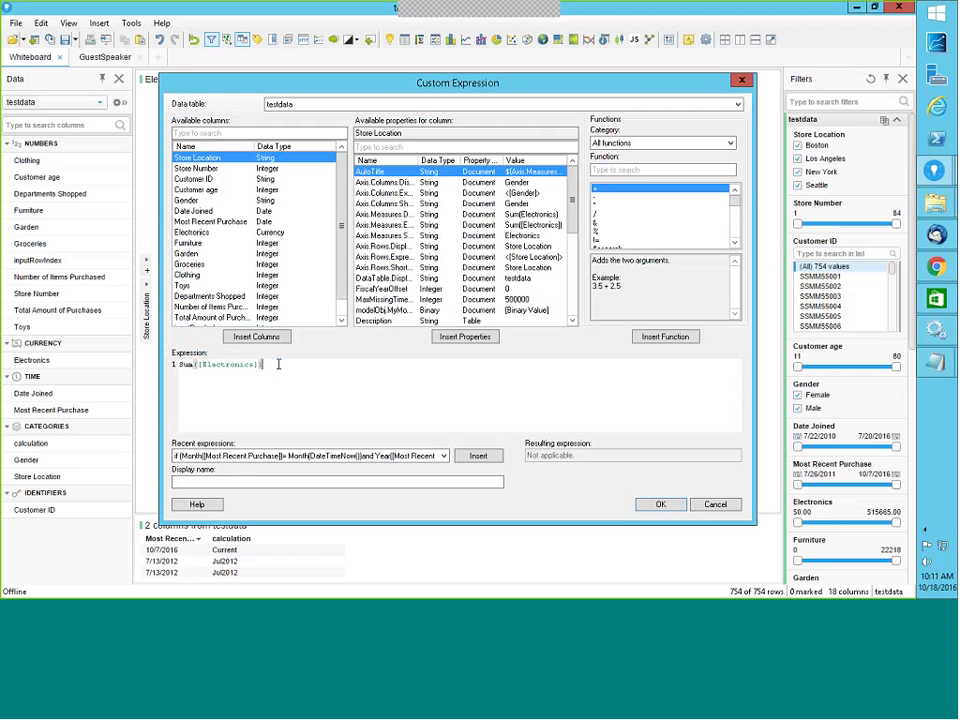
pyautogui.write(',rank')
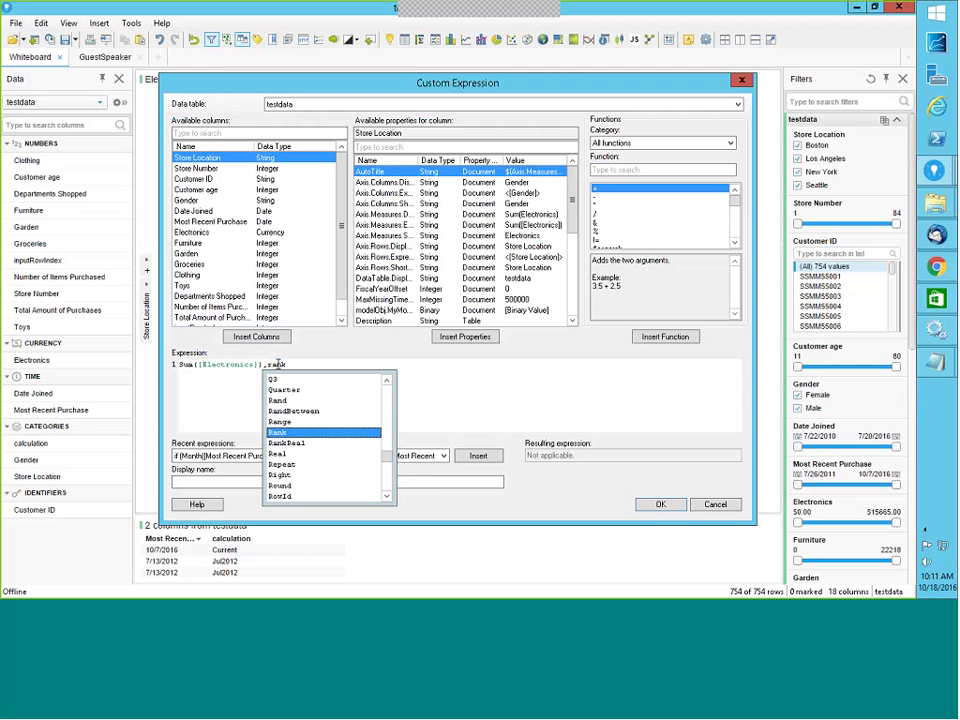
pyautogui.press('Return')
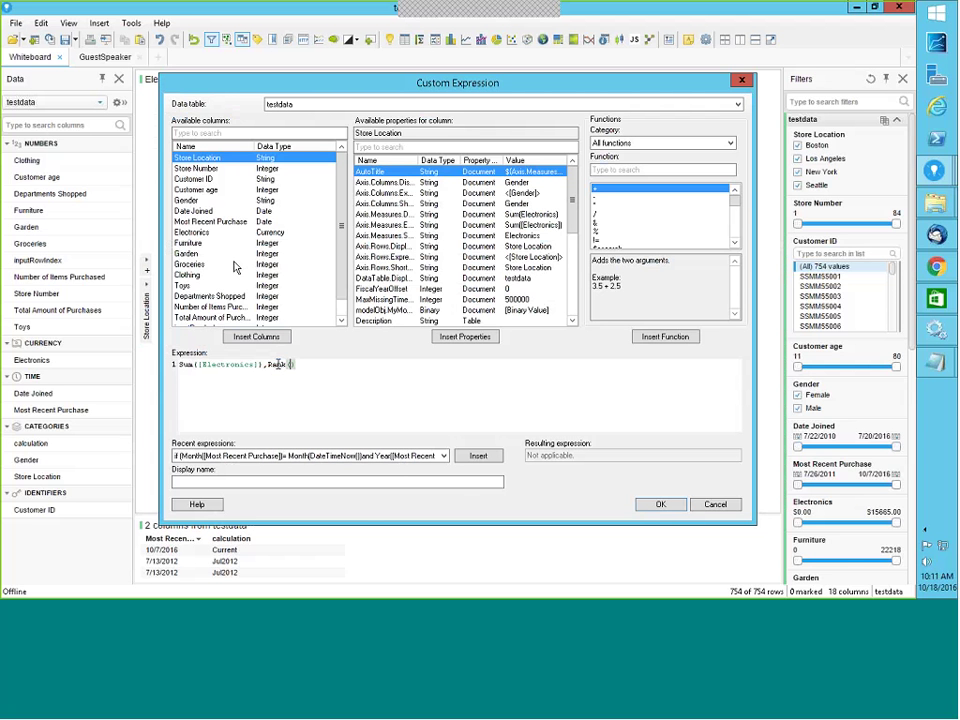
pyautogui.click(190, 232)
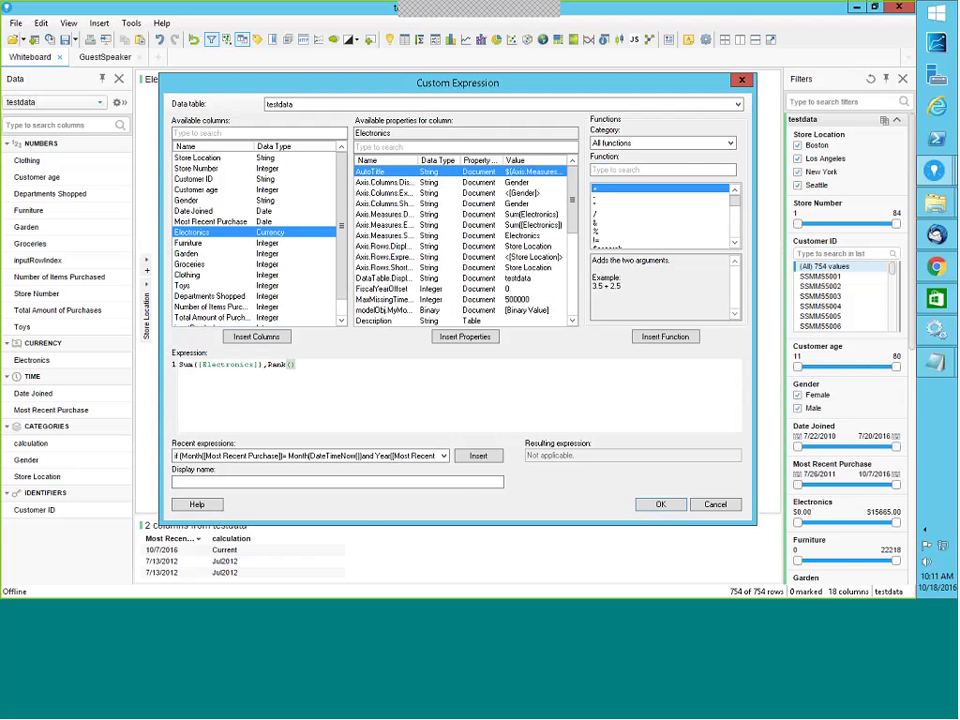
pyautogui.click(251, 336)
pyautogui.click(673, 511)
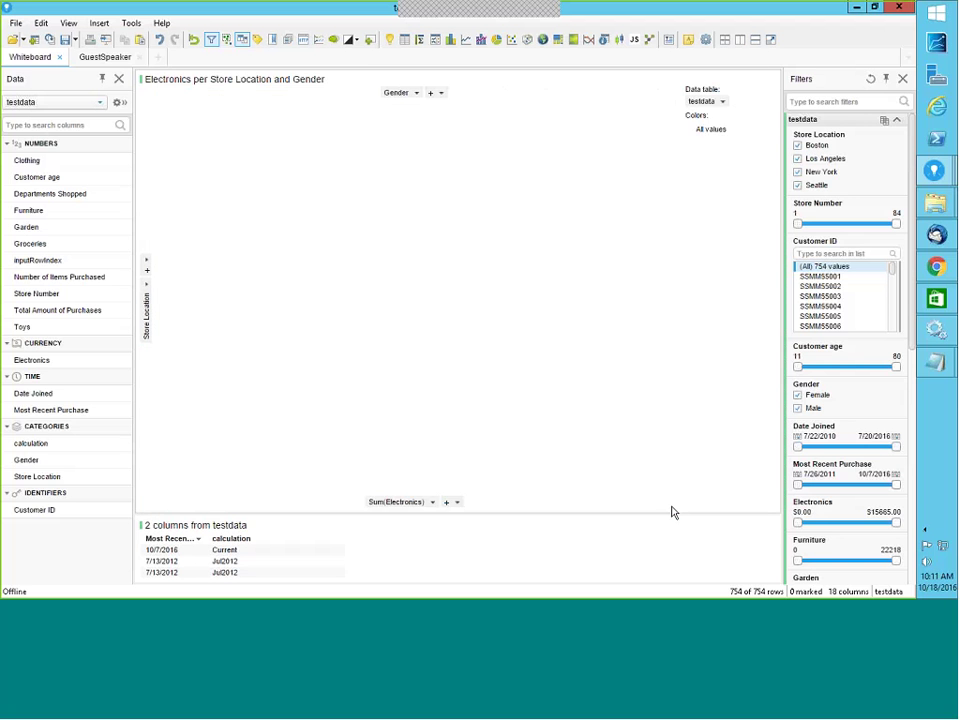
# Step: Add (Column Names) after Gender on the cross table's column axis
pyautogui.click(441, 93)
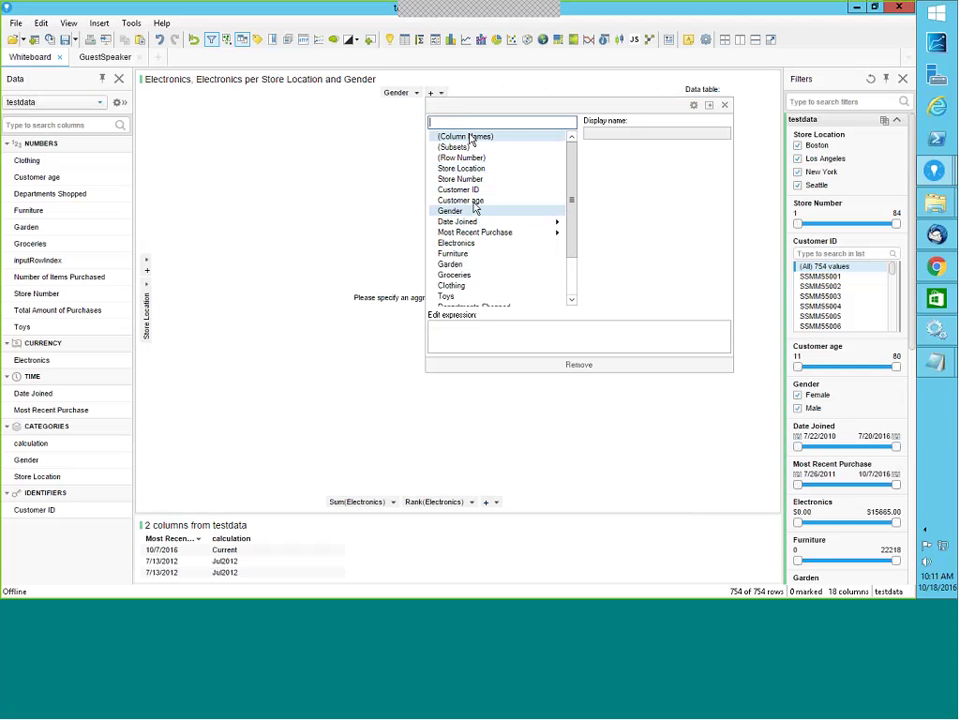
pyautogui.click(468, 136)
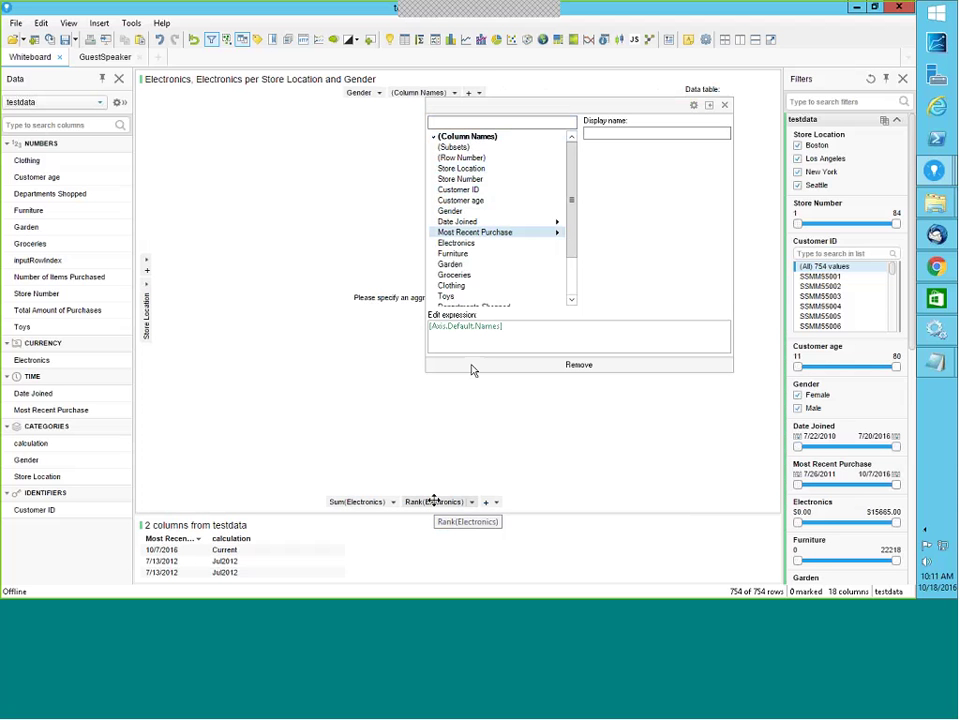
pyautogui.click(725, 105)
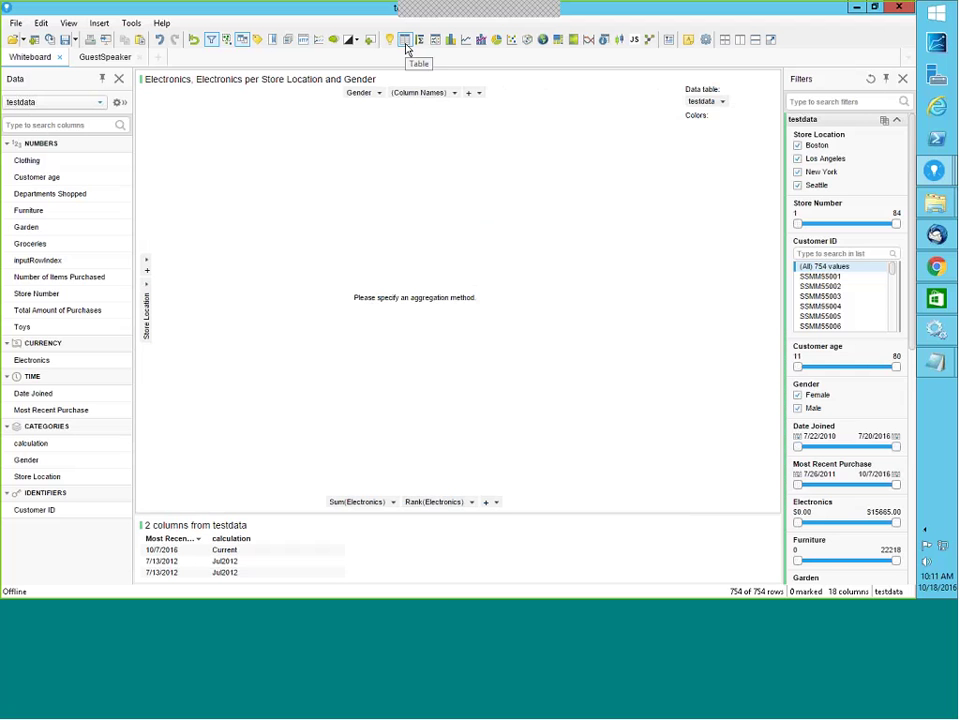
# Step: Wrap the rank in Max so the cell value expression reads Sum([Electronics]),Max( Rank([Electronics])), and apply it
pyautogui.rightClick(447, 503)
pyautogui.click(500, 571)
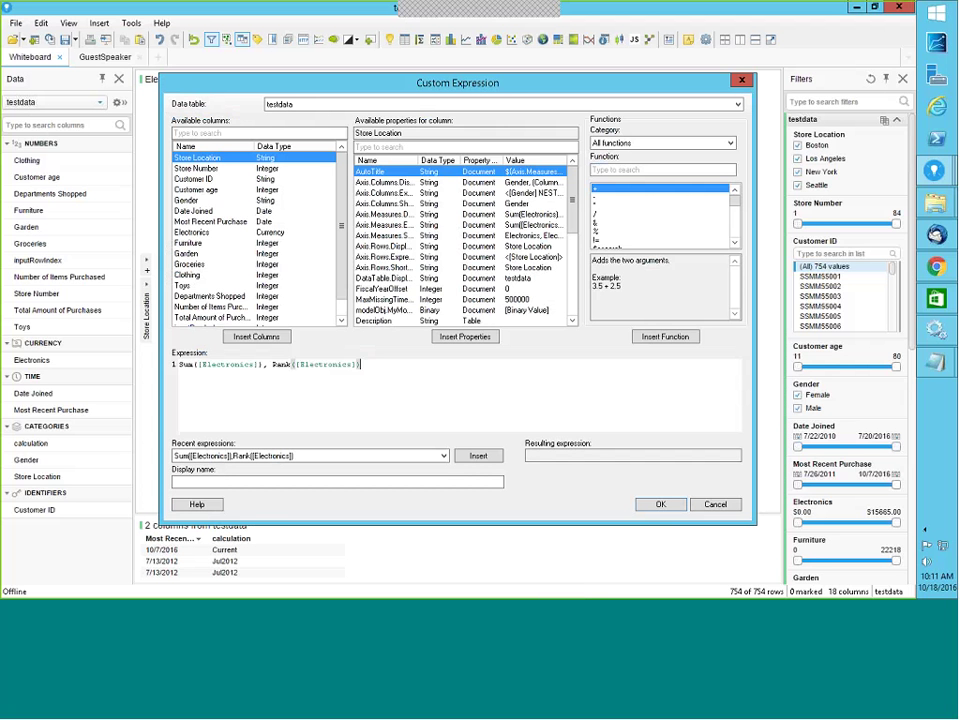
pyautogui.click(270, 366)
pyautogui.write('Ma')
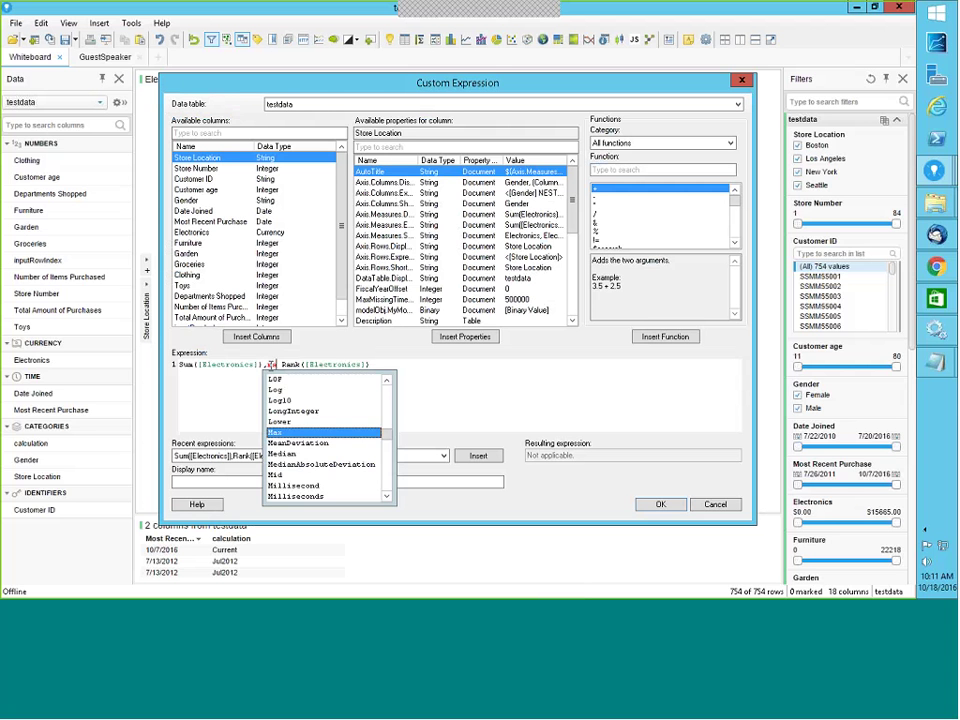
pyautogui.write('x')
pyautogui.press('Return')
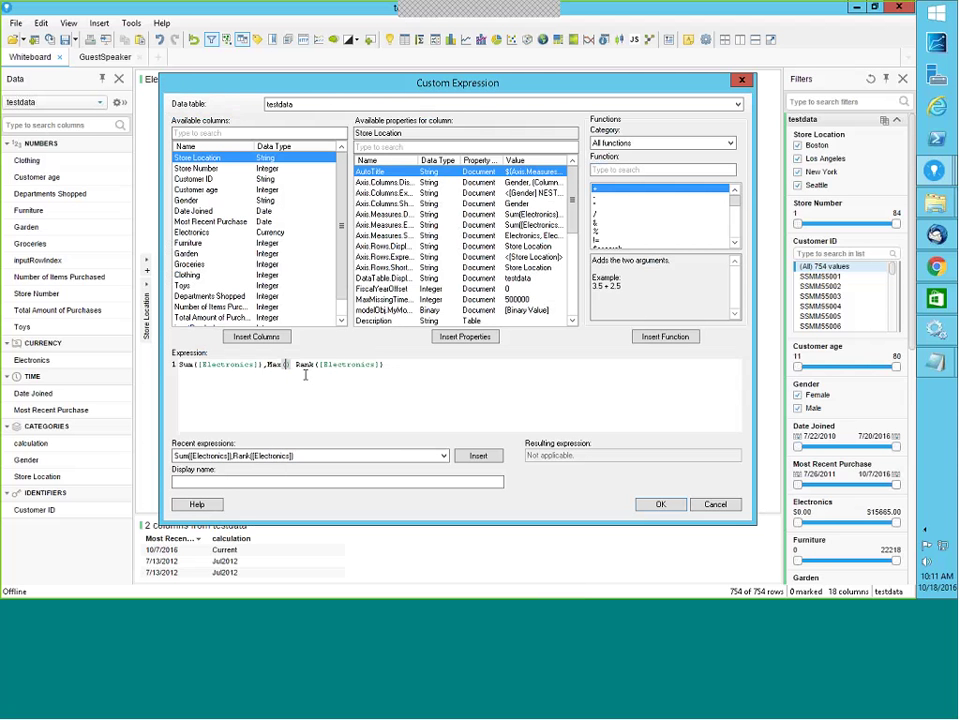
pyautogui.click(294, 372)
pyautogui.write(',')
pyautogui.press('BackSpace')
pyautogui.press('BackSpace')
pyautogui.click(390, 365)
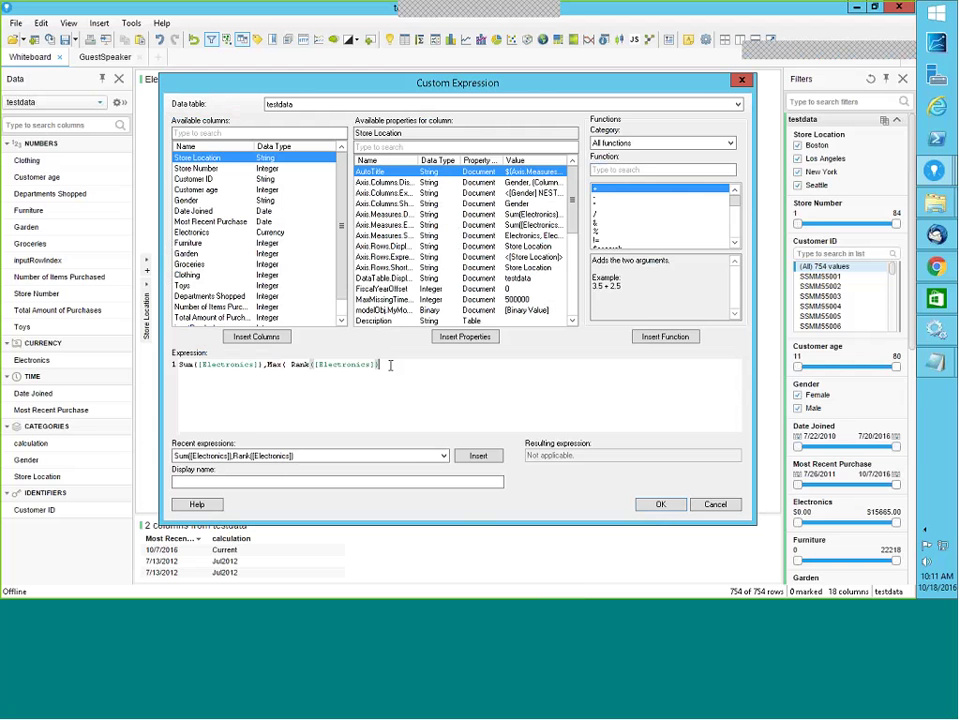
pyautogui.write(')')
pyautogui.click(660, 504)
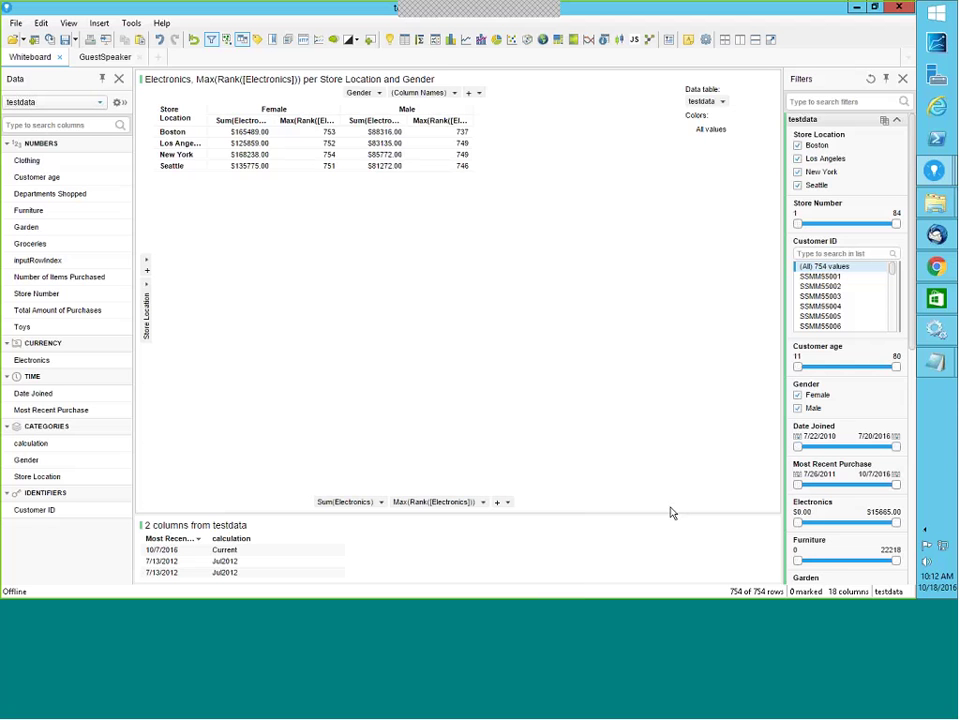
# Step: Look up the Rank function's description and examples while inserting a calculated column, and leave without creating one
pyautogui.click(41, 23)
pyautogui.moveTo(99, 23)
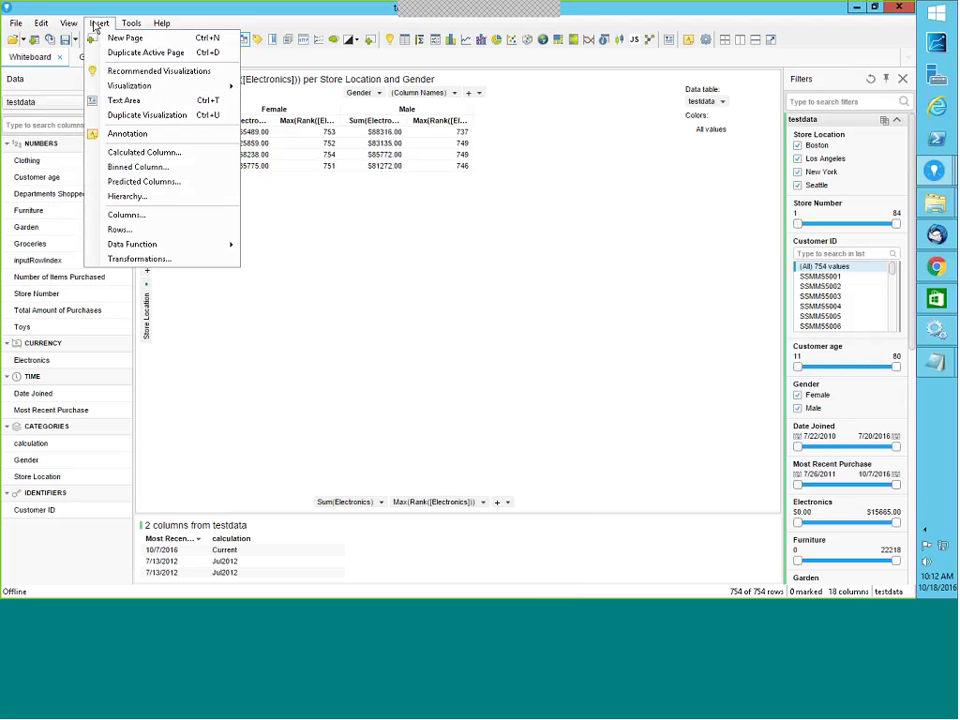
pyautogui.click(146, 155)
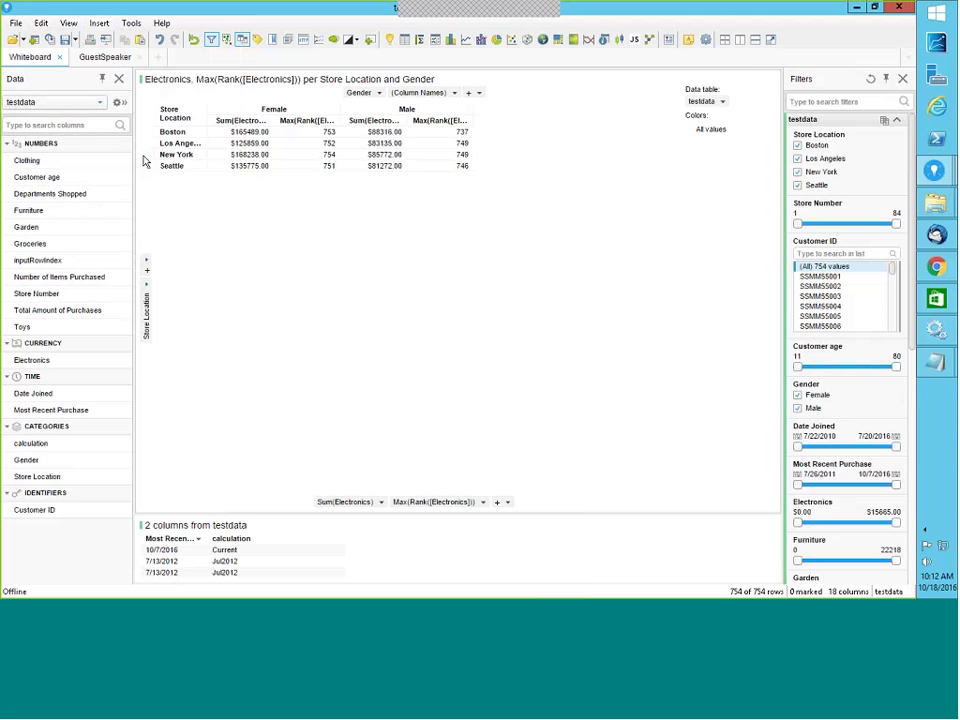
pyautogui.click(620, 168)
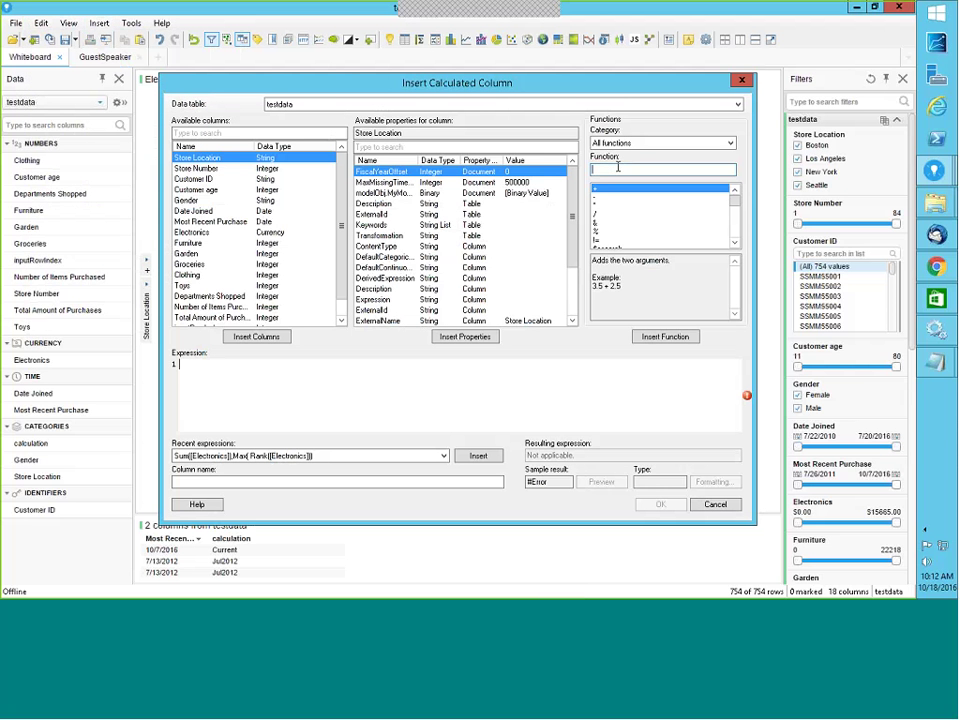
pyautogui.write('rank')
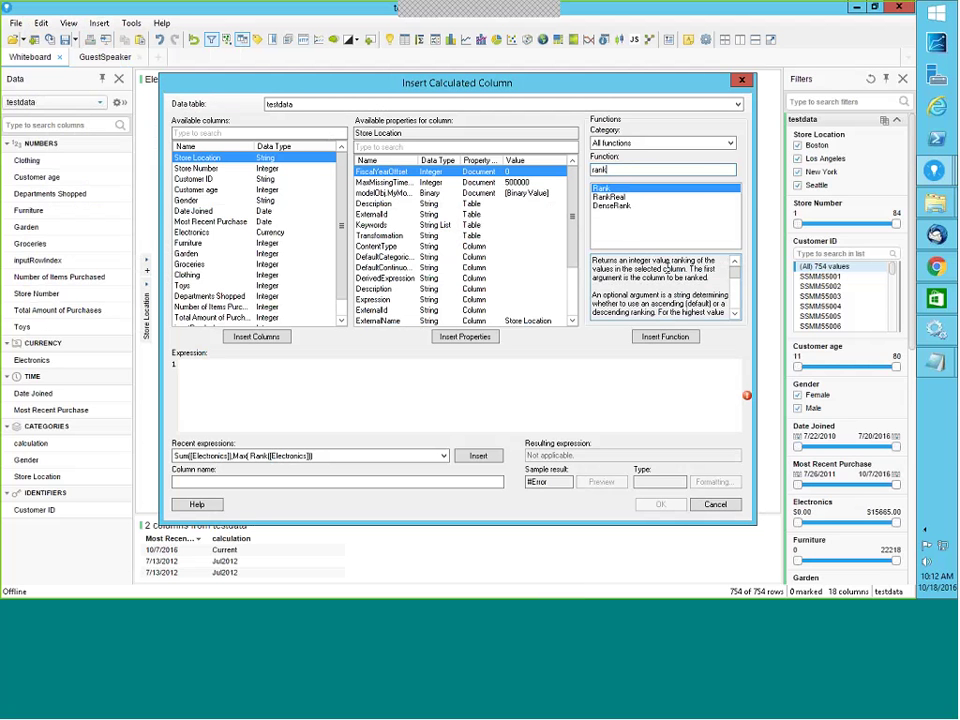
pyautogui.moveTo(735, 270); pyautogui.dragTo(737, 303)
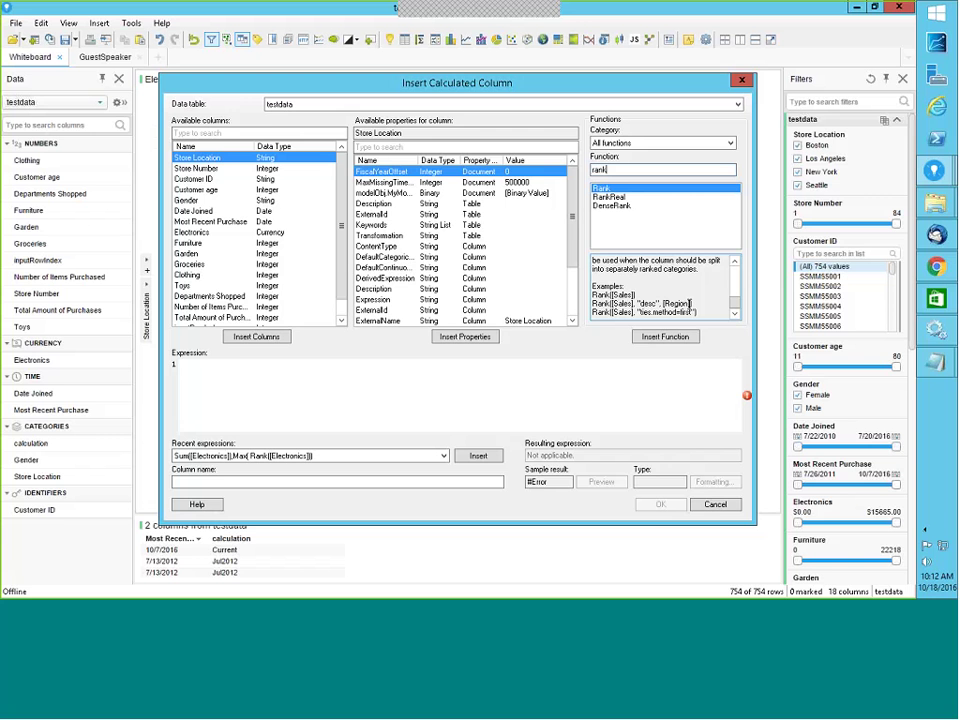
pyautogui.click(712, 506)
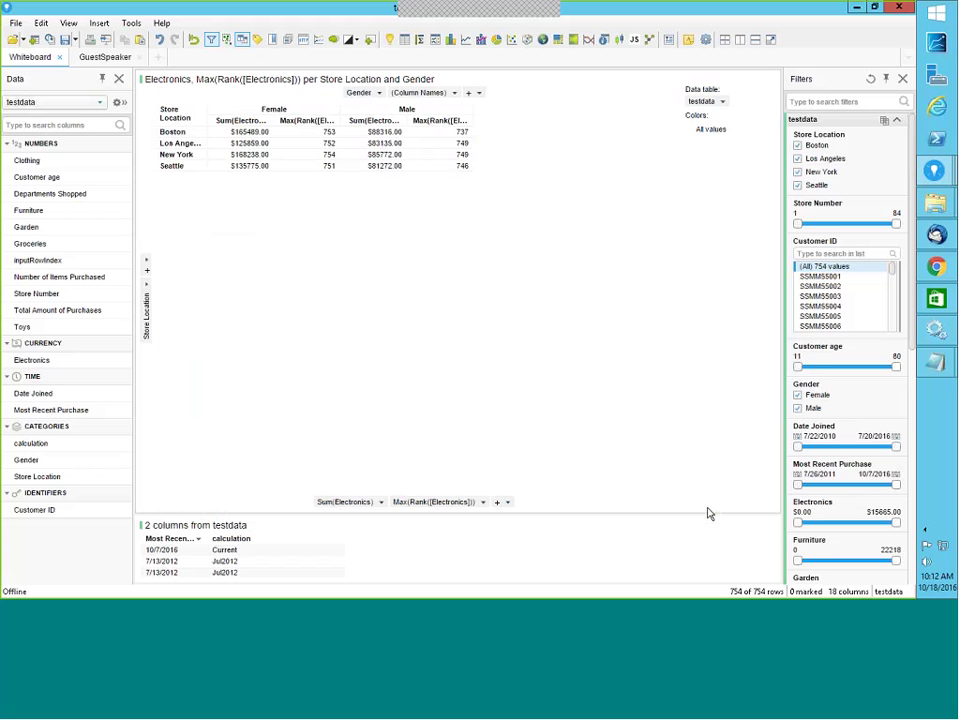
pyautogui.rightClick(406, 505)
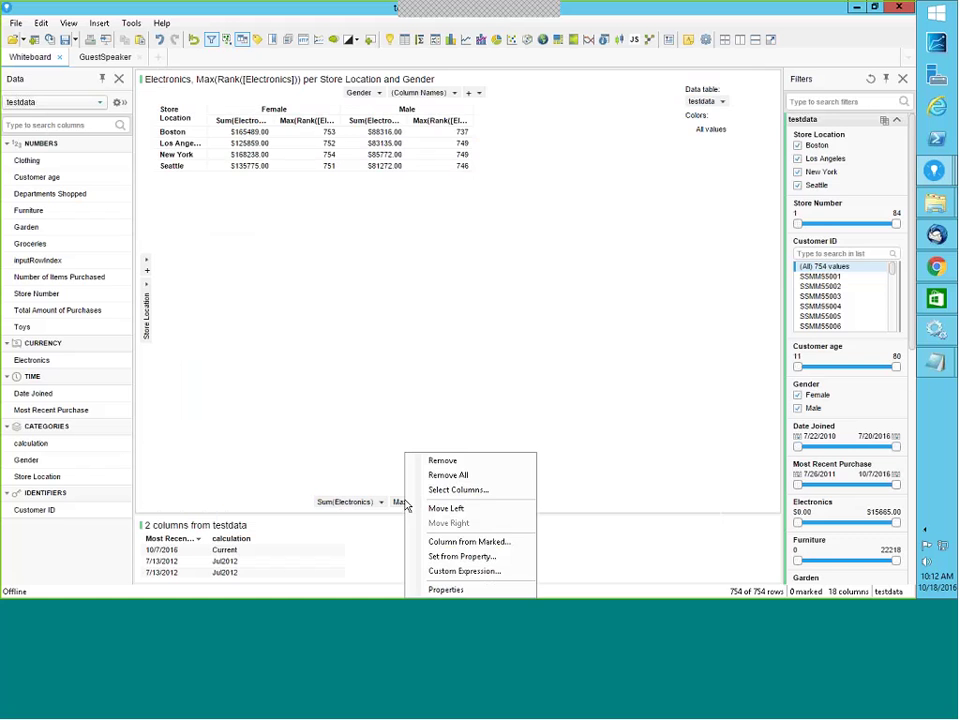
pyautogui.click(460, 571)
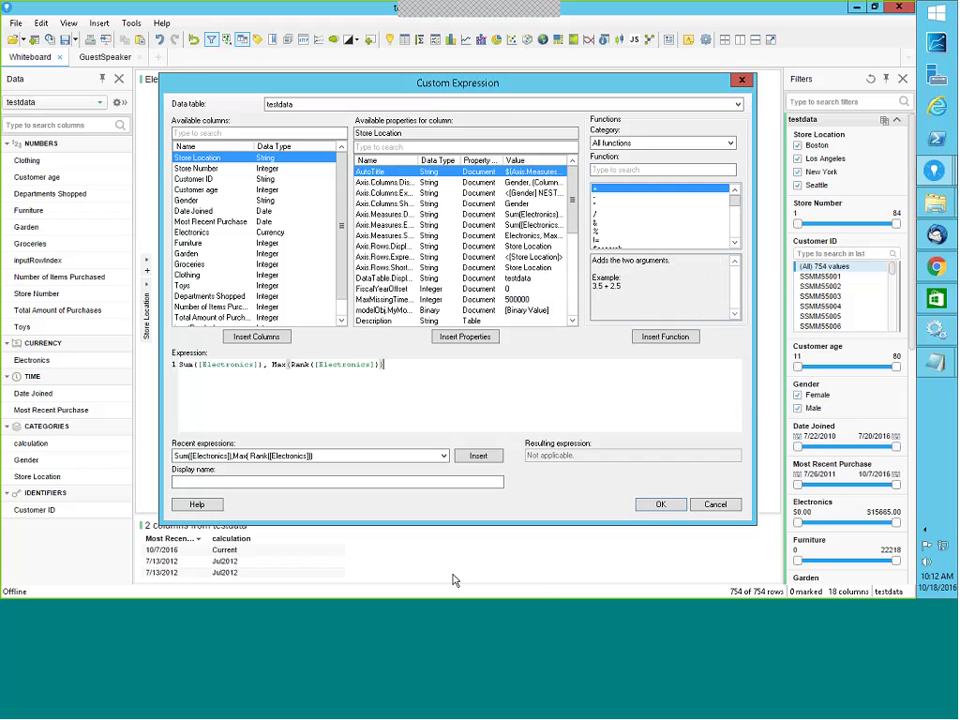
pyautogui.write(',')
pyautogui.click(715, 505)
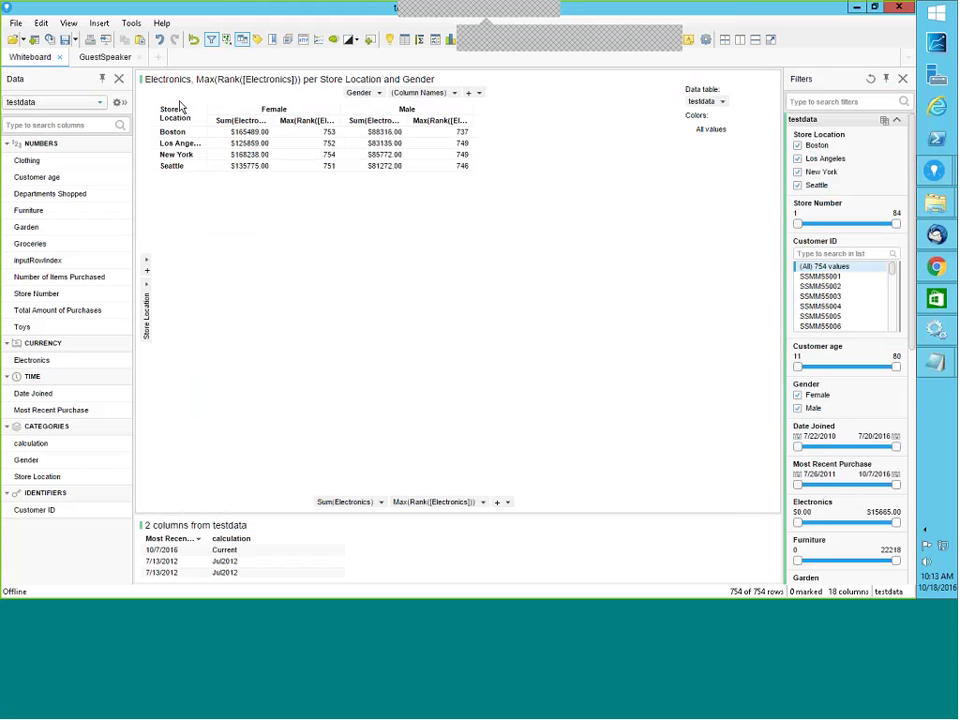
# Step: Remove Gender from the cross table's column axis and replace the remaining (Column Names) entry with Gender
pyautogui.click(379, 93)
pyautogui.click(492, 365)
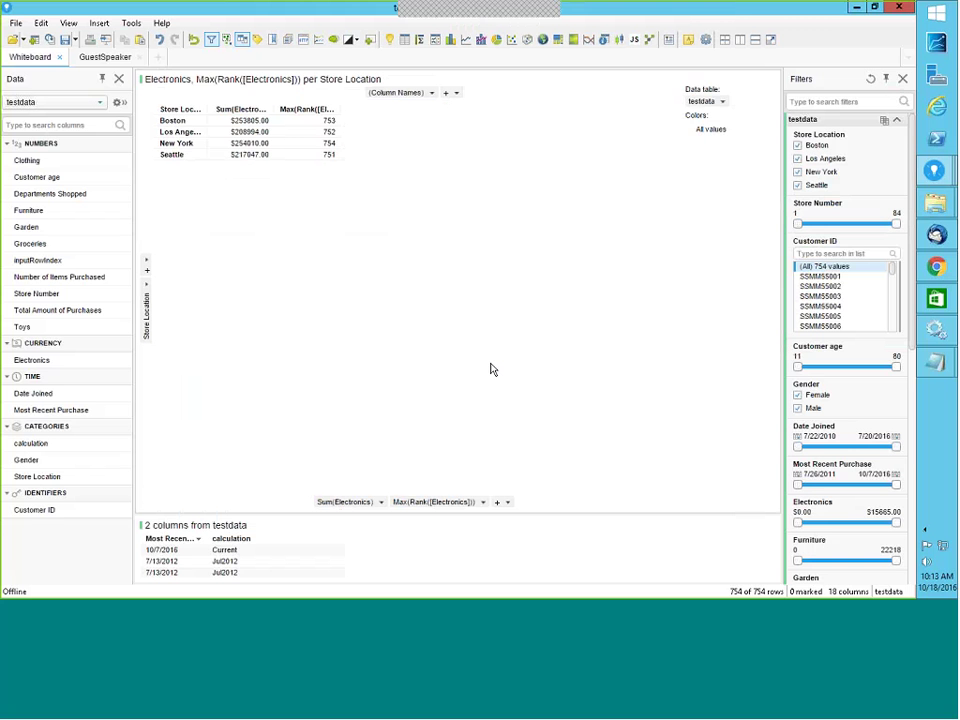
pyautogui.click(433, 93)
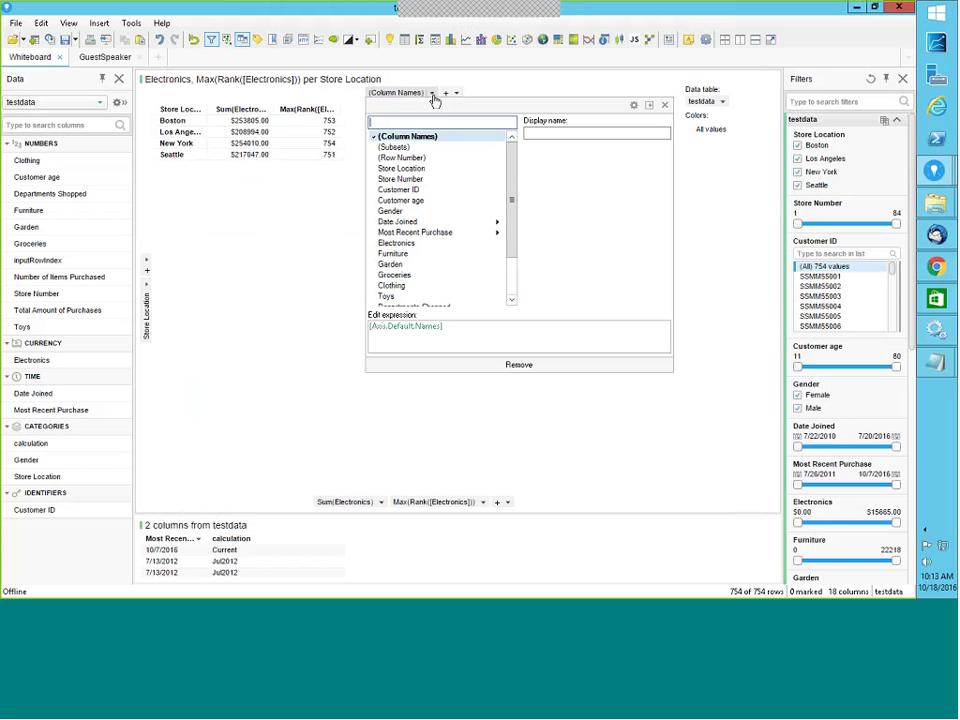
pyautogui.click(391, 211)
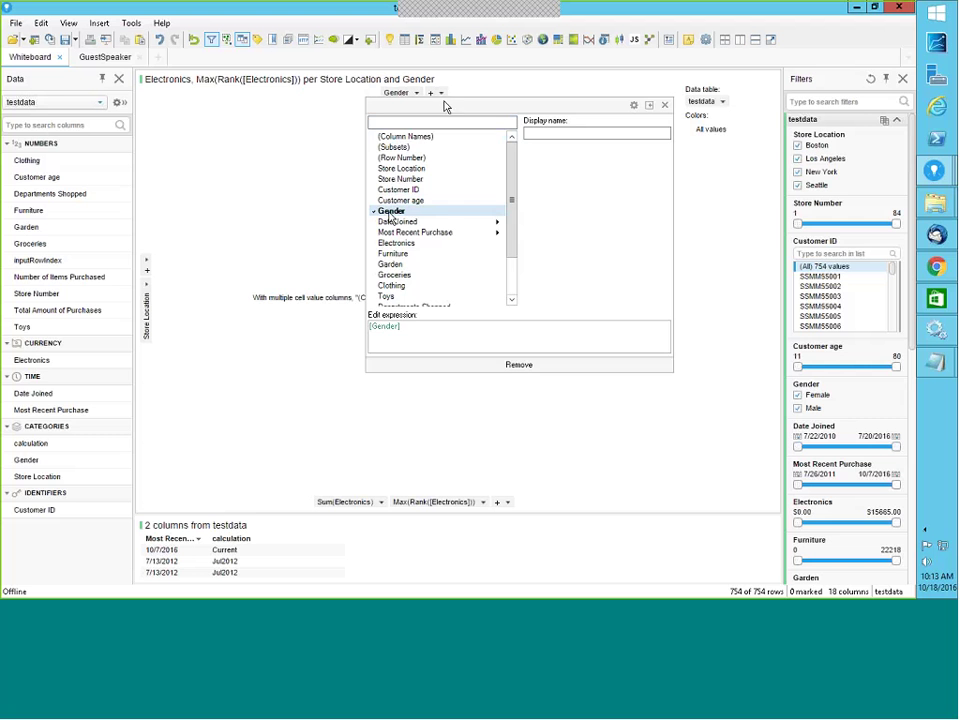
pyautogui.click(484, 84)
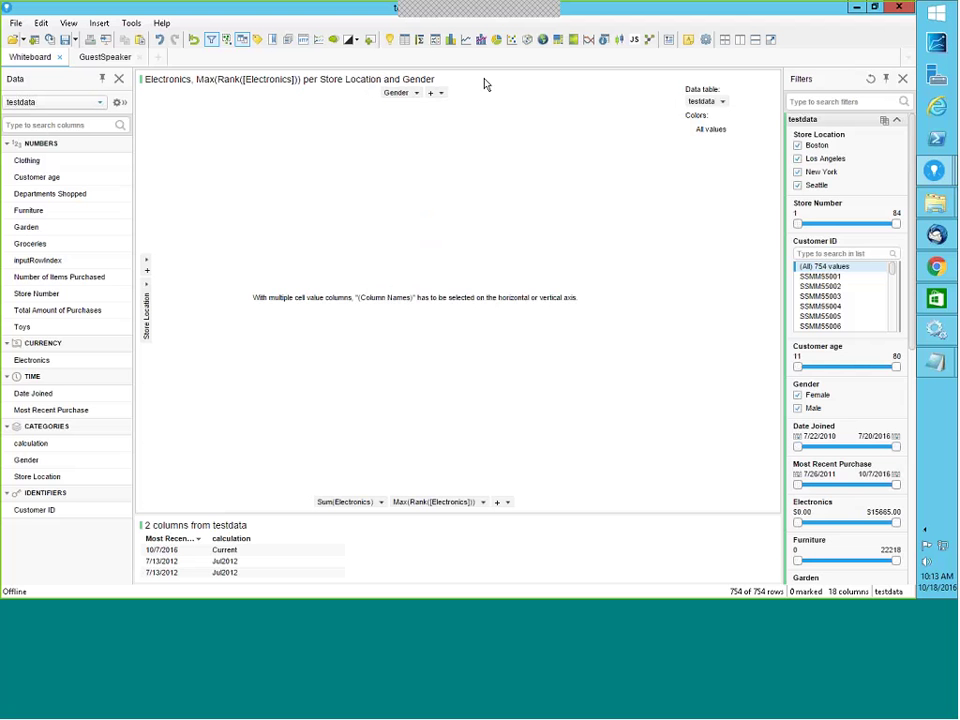
# Step: Add (Column Names) after Gender on the cross table's column axis
pyautogui.click(431, 93)
pyautogui.click(452, 138)
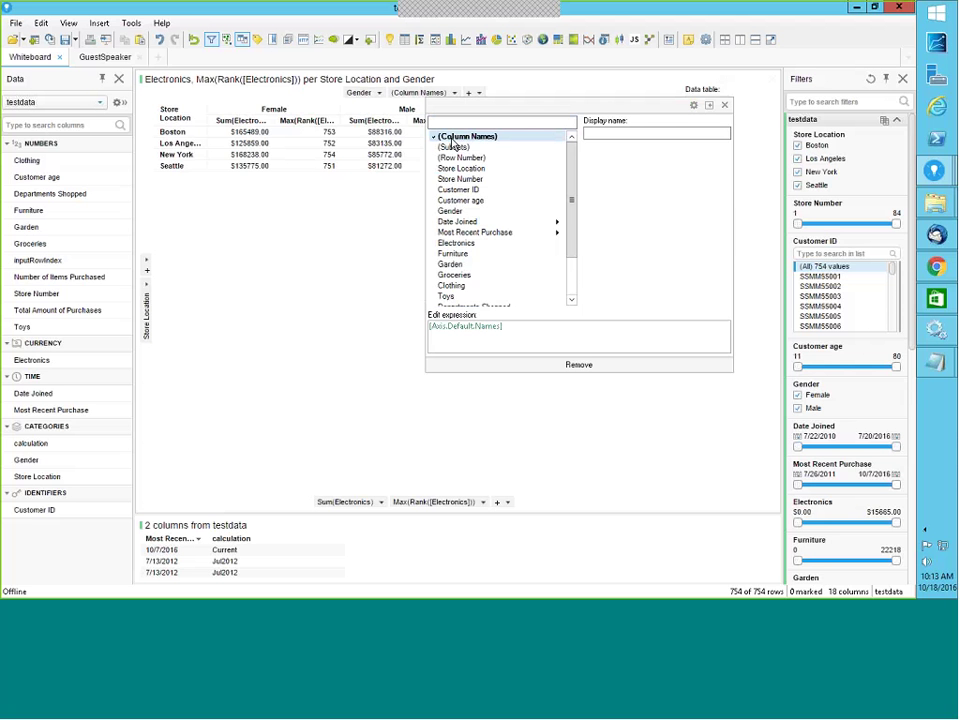
pyautogui.click(725, 105)
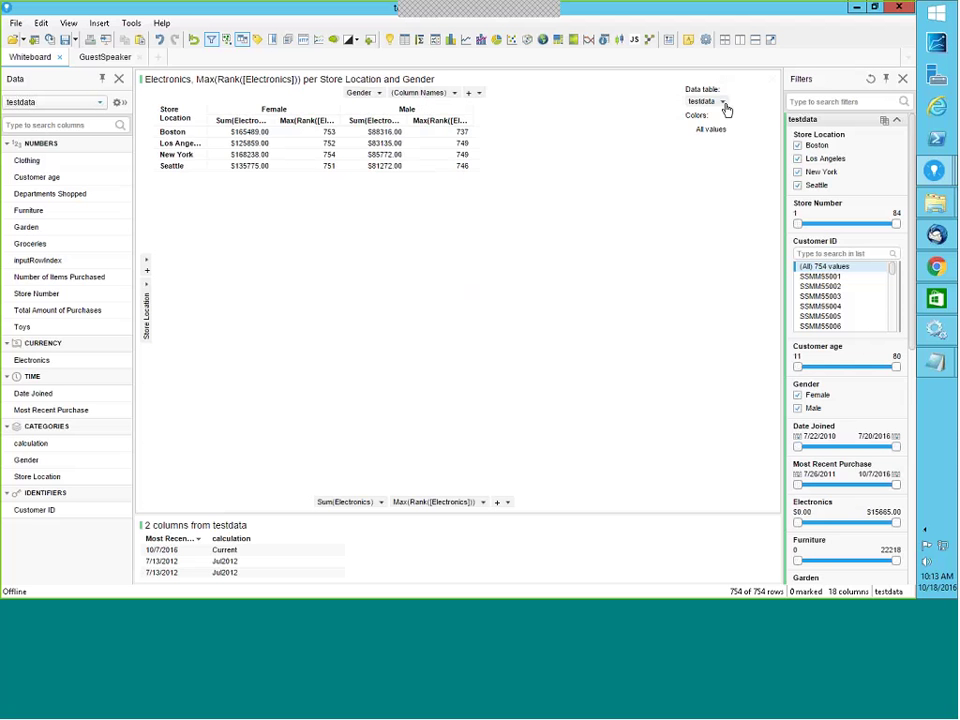
# Step: Add [Gender] as a further Rank argument in the cross table's cell value expression, giving Max(Rank([Electronics],[Gender]))
pyautogui.rightClick(422, 502)
pyautogui.click(469, 571)
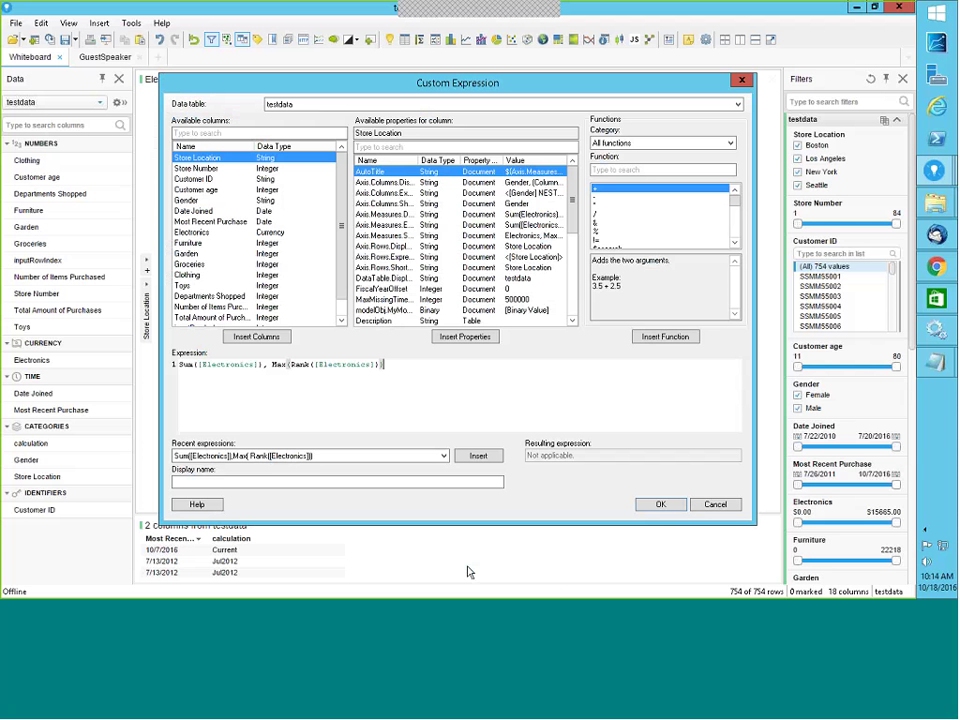
pyautogui.click(372, 365)
pyautogui.doubleClick(374, 365)
pyautogui.write(',')
pyautogui.click(205, 200)
pyautogui.click(240, 338)
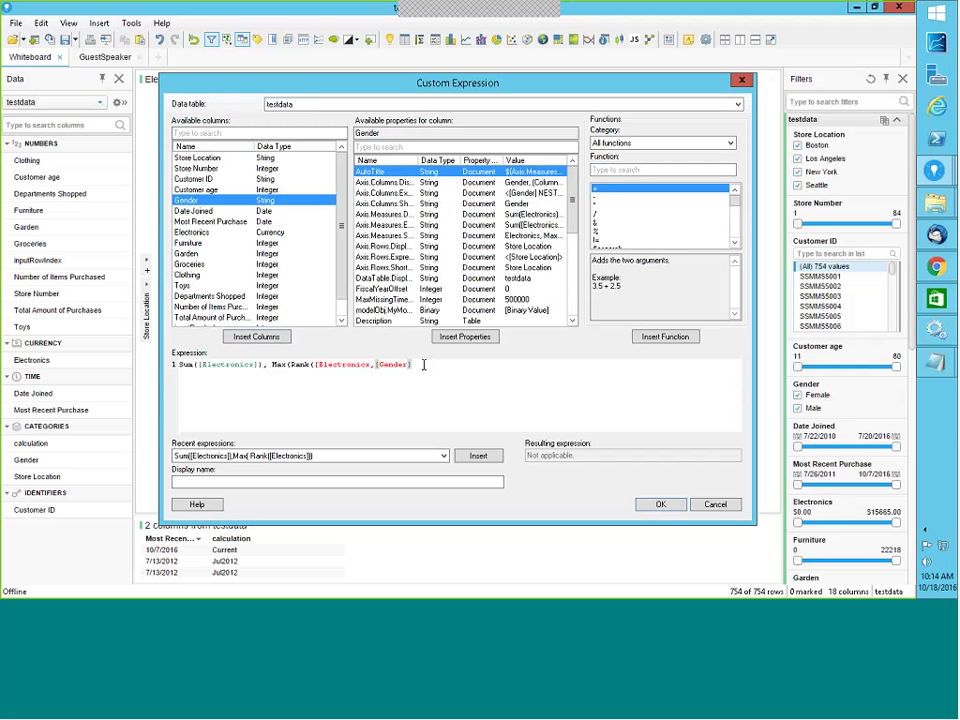
pyautogui.write('))')
pyautogui.click(370, 365)
pyautogui.write(']')
pyautogui.press('End')
# Step: Insert "desc" before [Gender] so the expression reads Sum([Electronics]), Max(Rank([Electronics],"desc",[Gender])), and apply it
pyautogui.click(380, 365)
pyautogui.write('desc"')
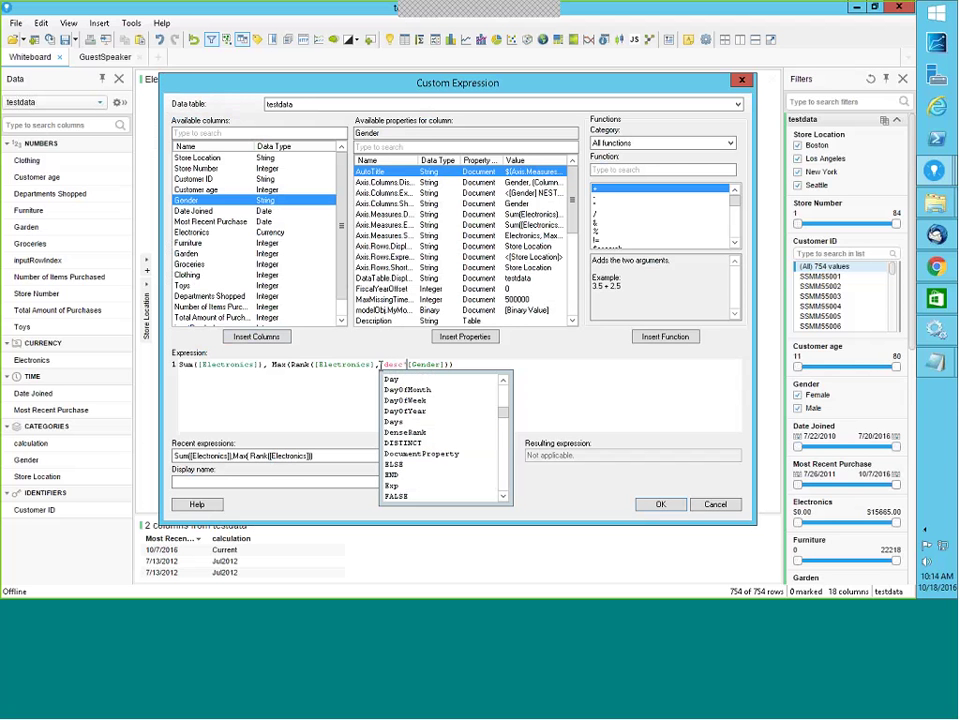
pyautogui.write(',')
pyautogui.click(627, 395)
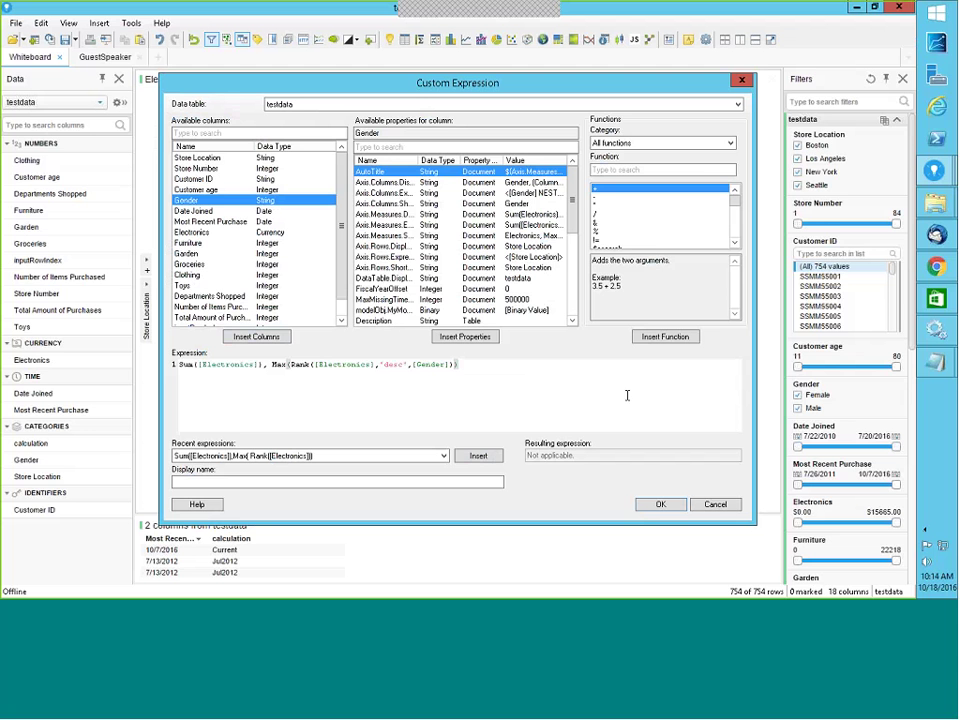
pyautogui.click(660, 504)
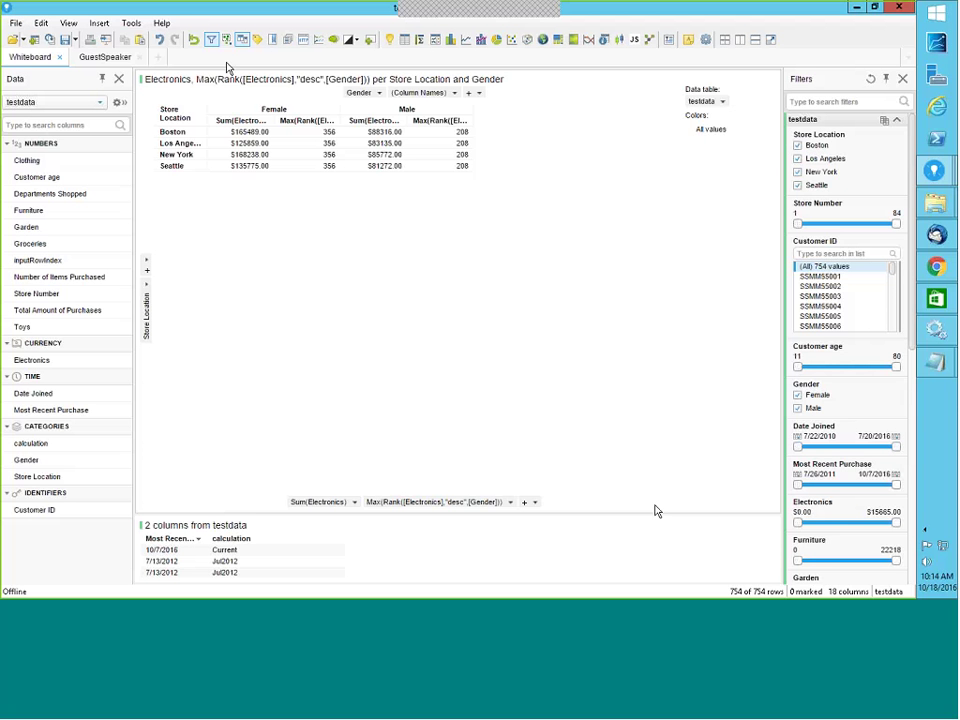
# Step: Start a calculated column from the most recent expression and cut it down to (Rank([Electronics],"desc",[Gender]))
pyautogui.click(100, 23)
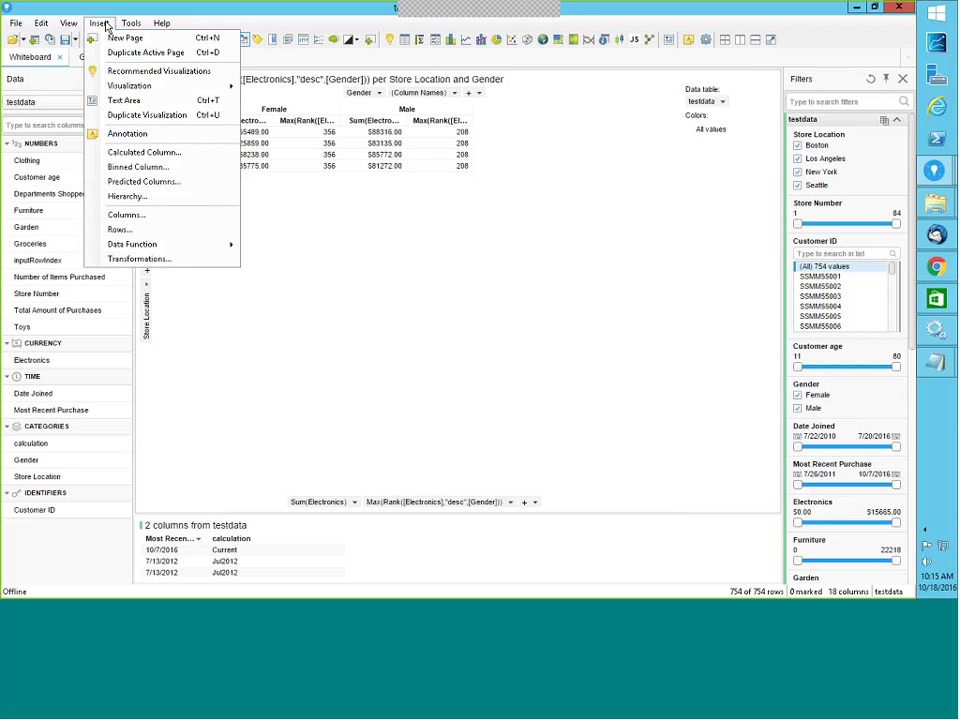
pyautogui.click(146, 154)
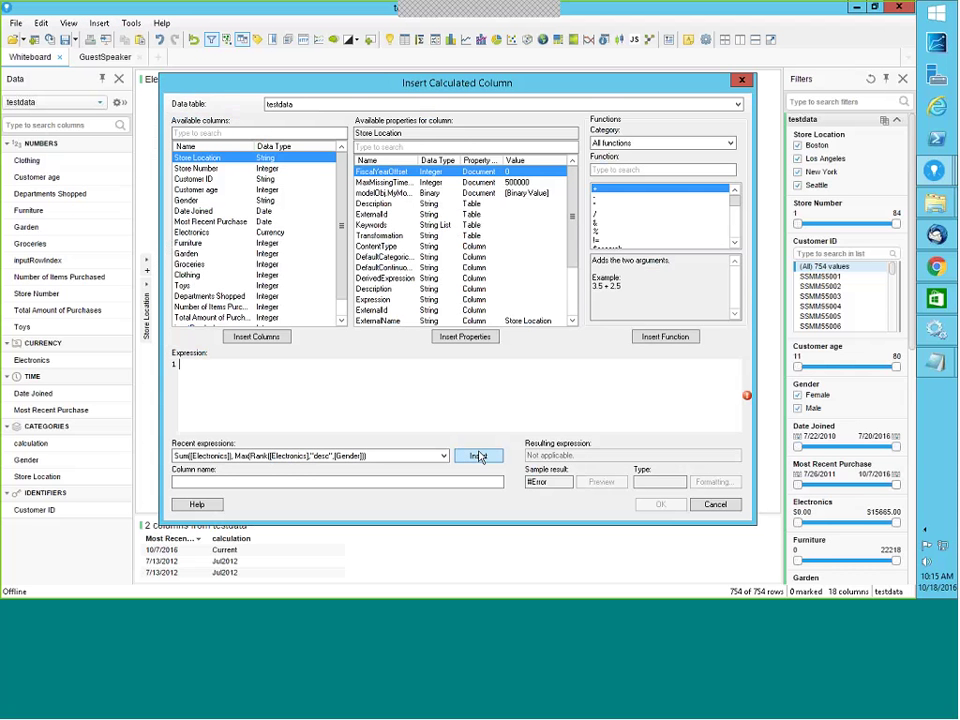
pyautogui.click(480, 456)
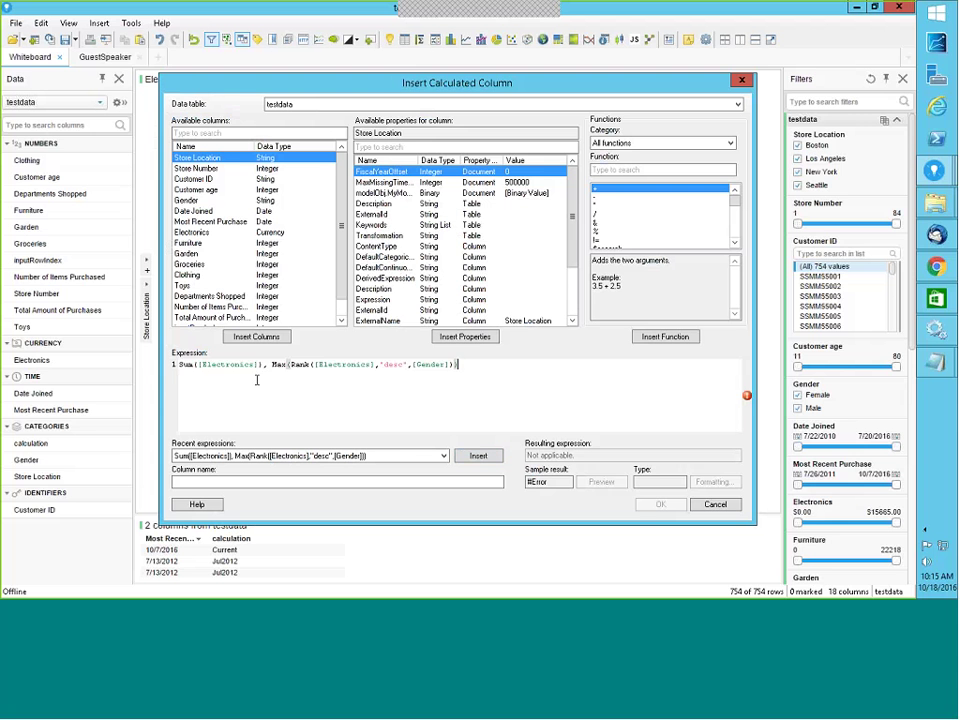
pyautogui.moveTo(268, 364); pyautogui.dragTo(132, 355)
pyautogui.press('Delete')
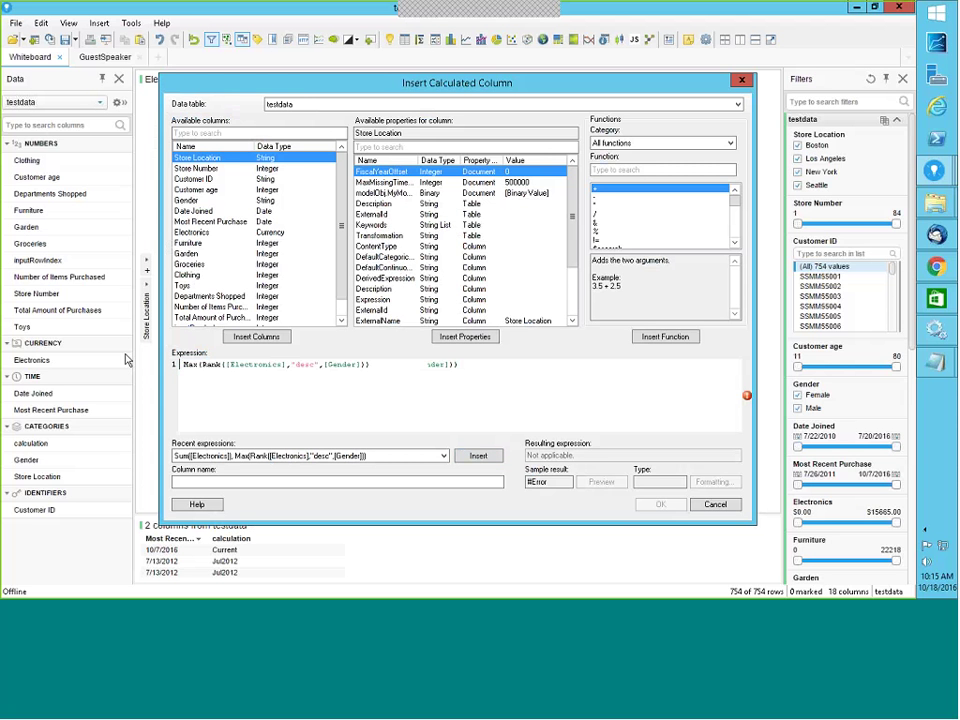
pyautogui.moveTo(200, 366); pyautogui.dragTo(110, 371)
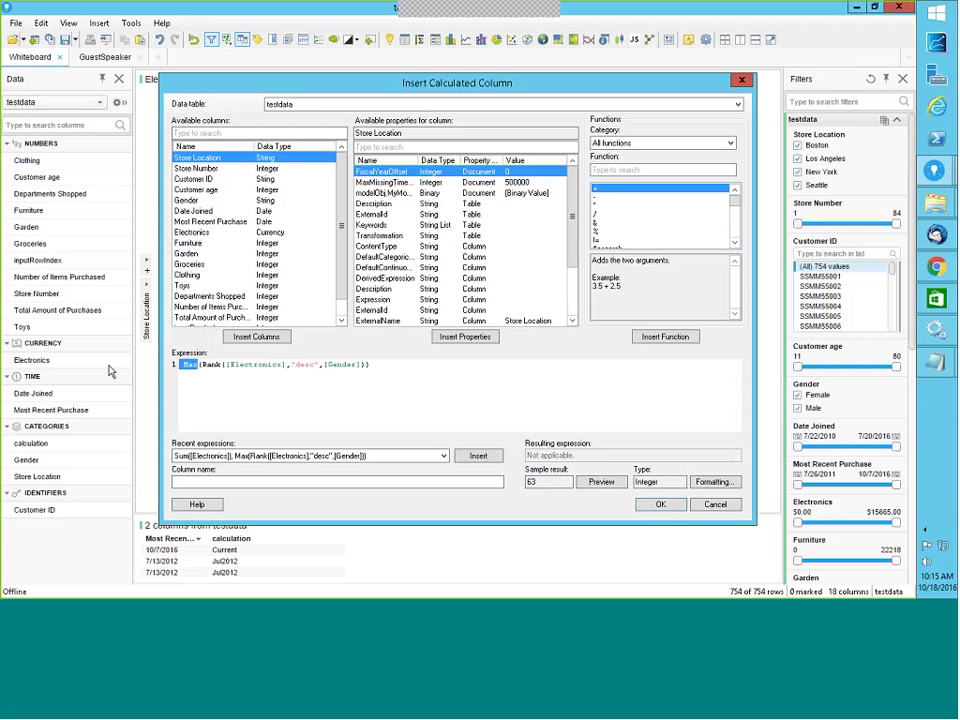
pyautogui.press('Delete')
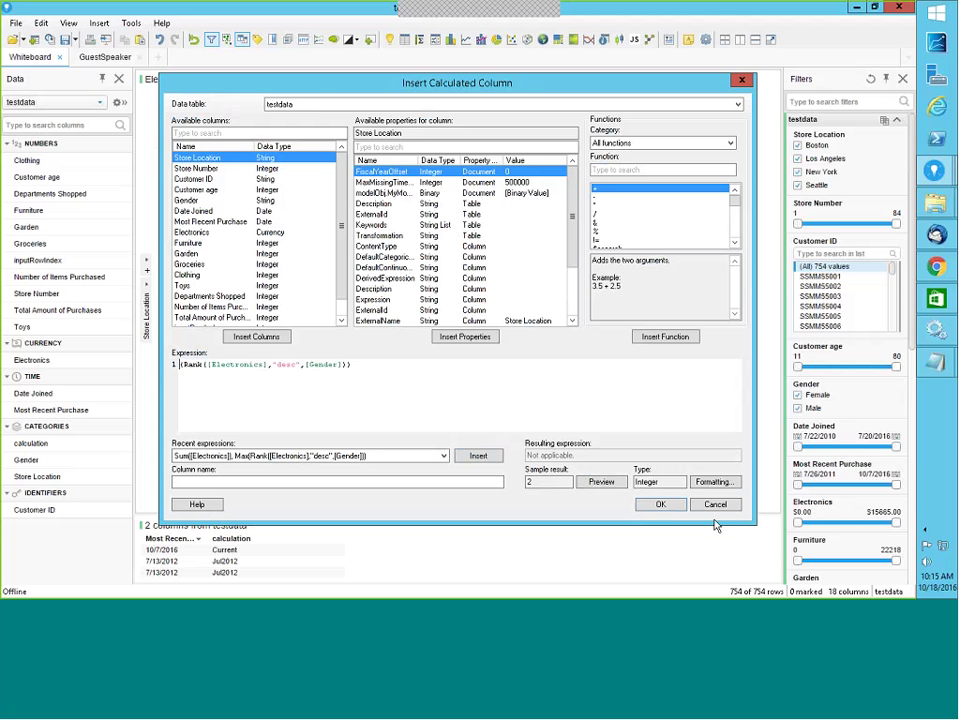
# Step: Name the calculated column ranking and create it
pyautogui.click(184, 483)
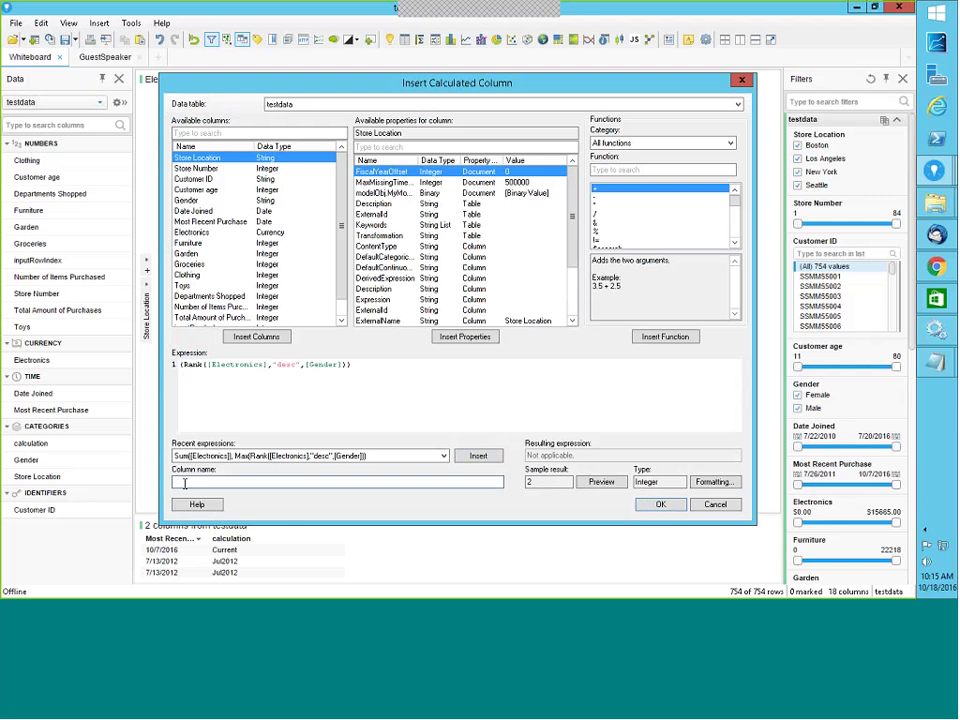
pyautogui.write('ranking')
pyautogui.click(661, 504)
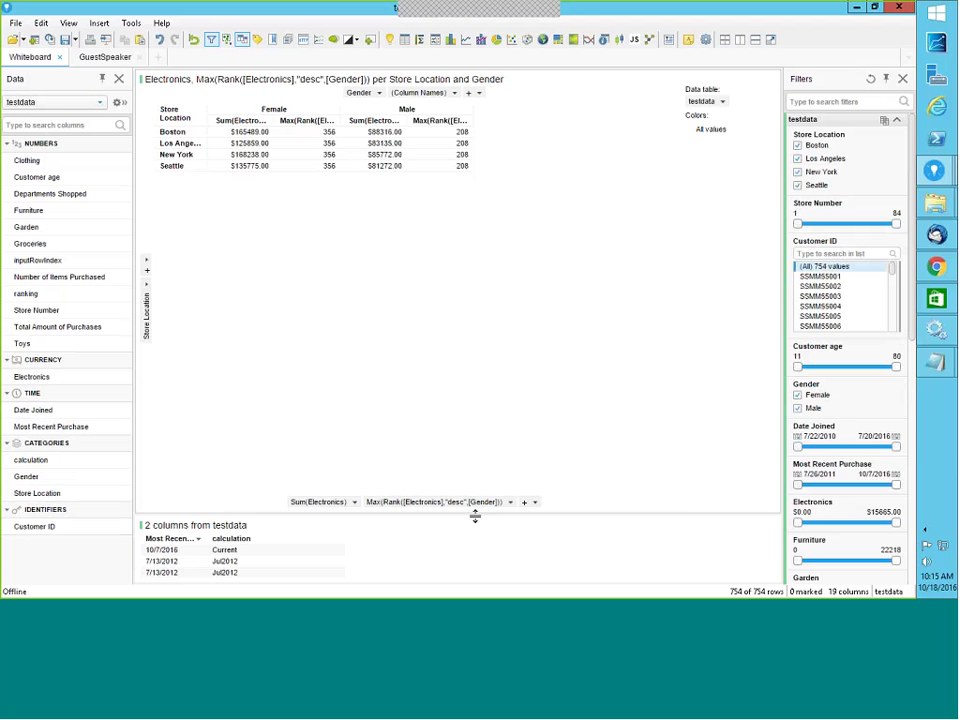
# Step: Add a table visualization of testdata to the page and remove all of its selected columns
pyautogui.moveTo(476, 516); pyautogui.dragTo(476, 281)
pyautogui.click(405, 40)
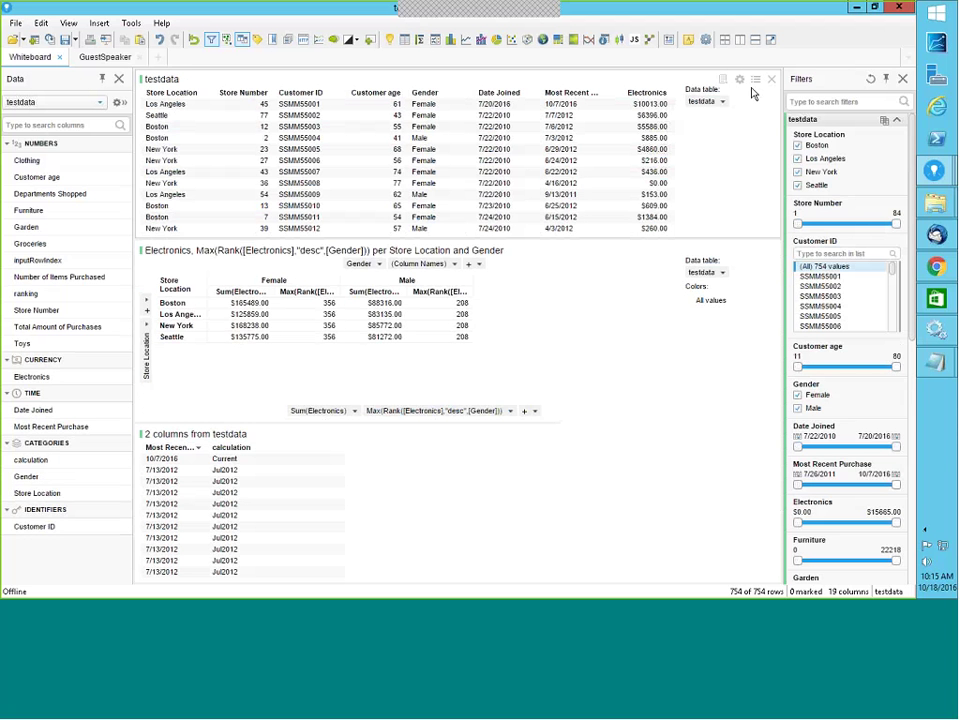
pyautogui.click(740, 80)
pyautogui.click(294, 236)
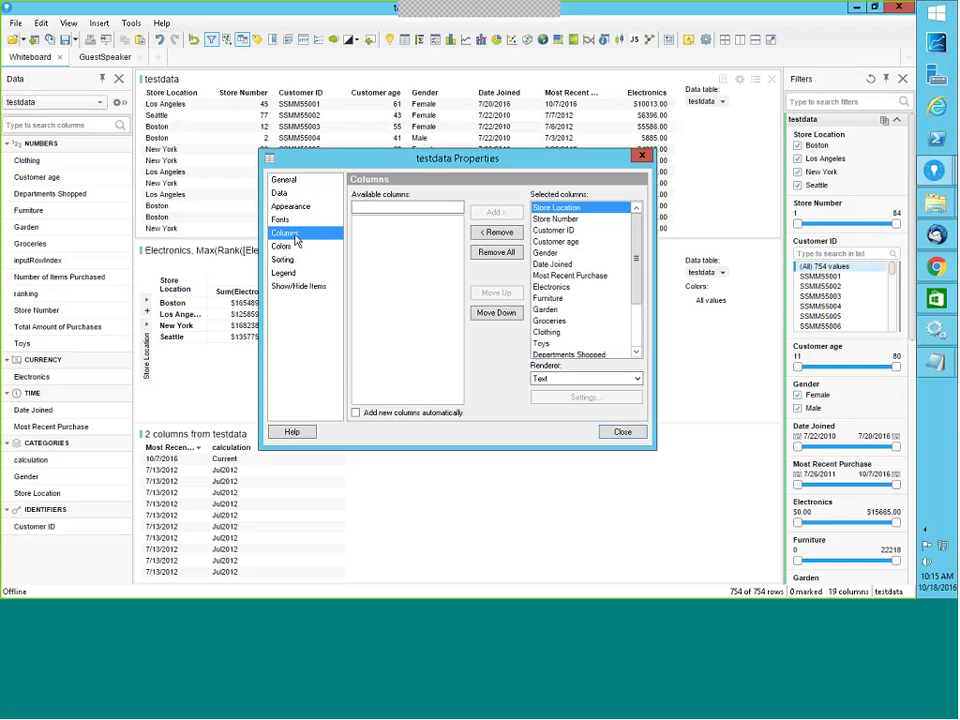
pyautogui.click(496, 252)
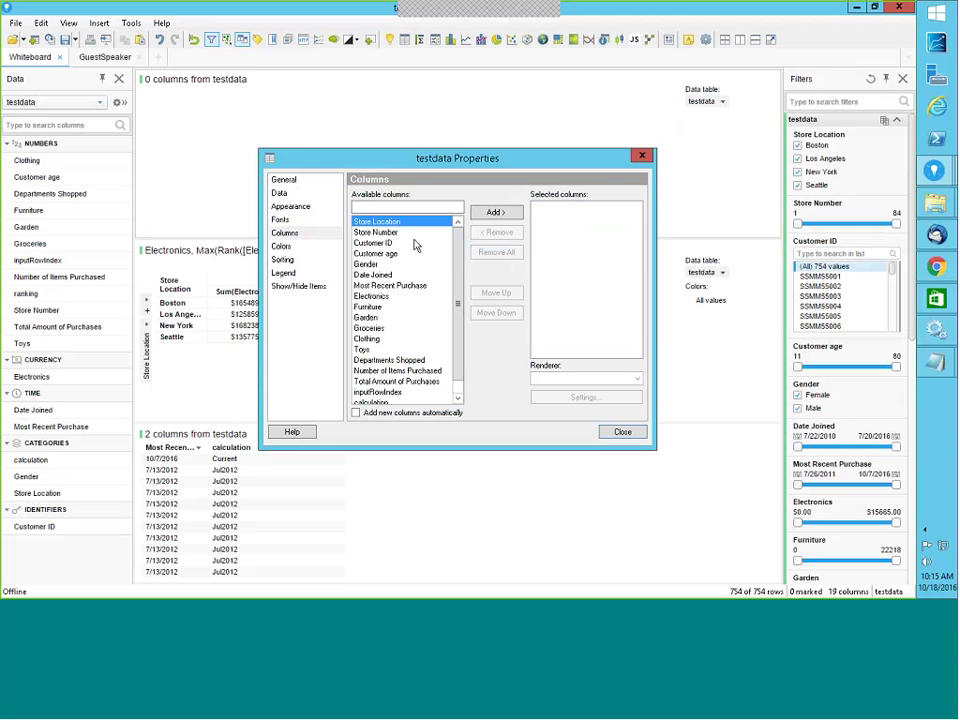
# Step: Show the Electronics and ranking columns in the new table to check the ranks, and remove that table from the page
pyautogui.click(372, 296)
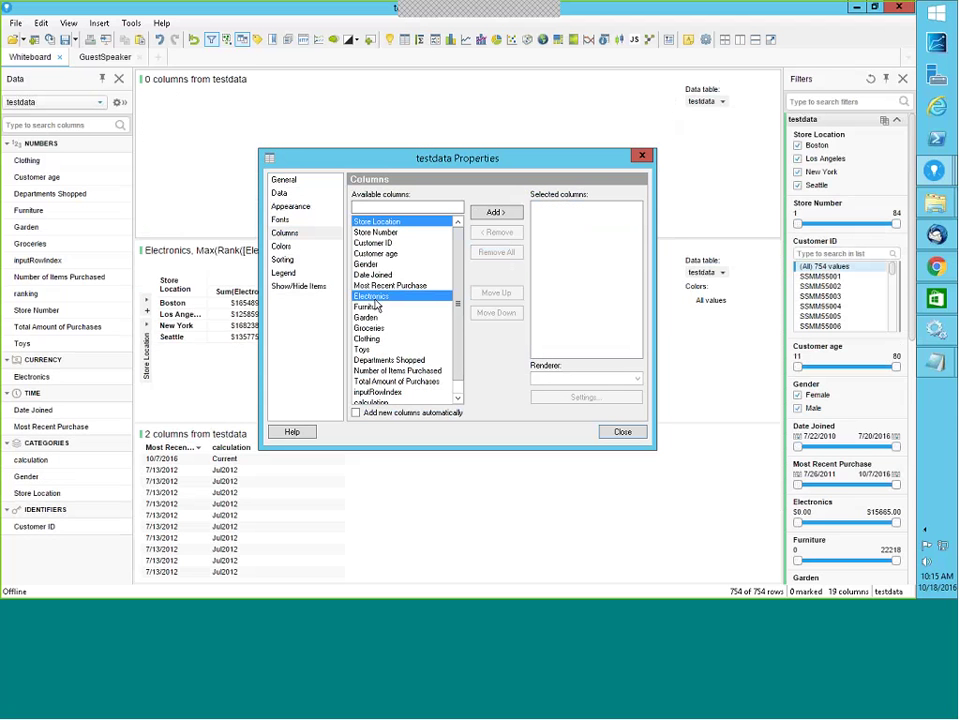
pyautogui.click(496, 212)
pyautogui.scroll(-1, 400, 350)
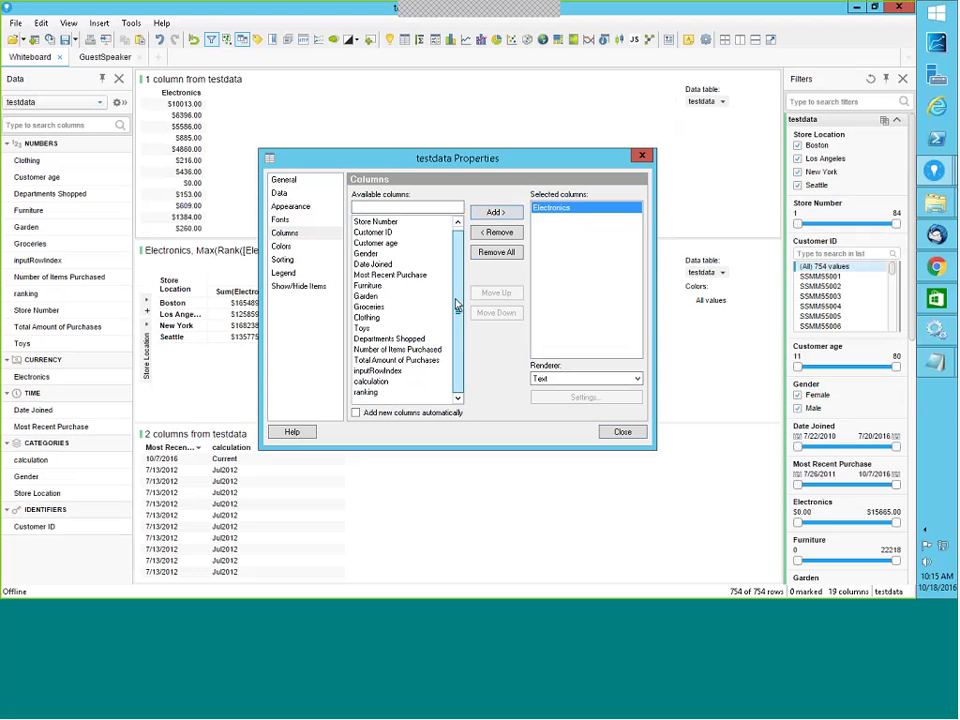
pyautogui.click(378, 392)
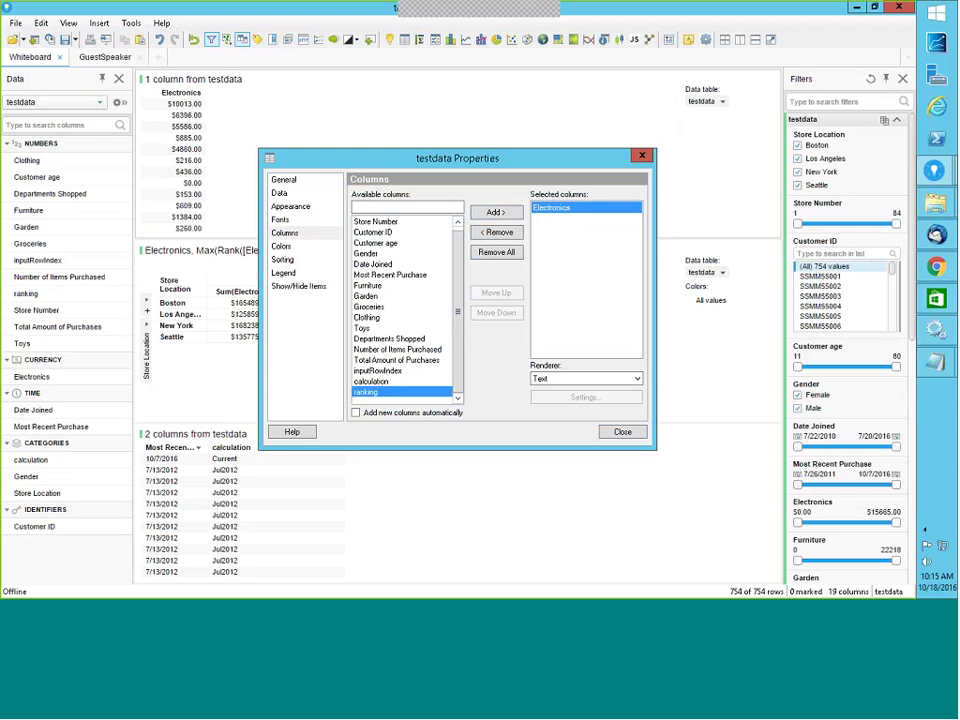
pyautogui.click(508, 214)
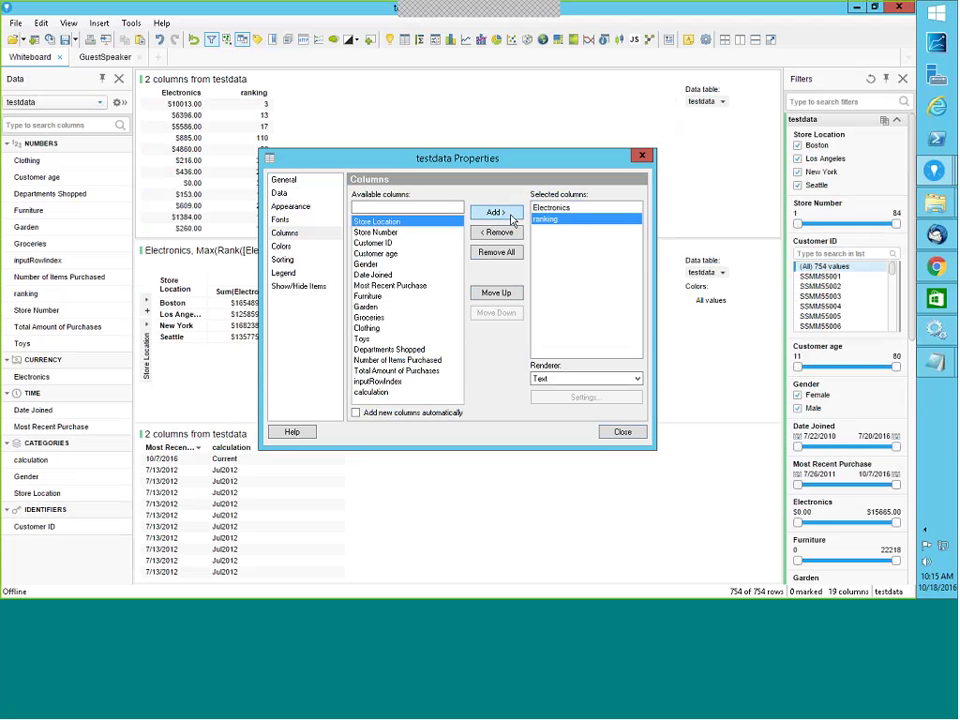
pyautogui.click(608, 431)
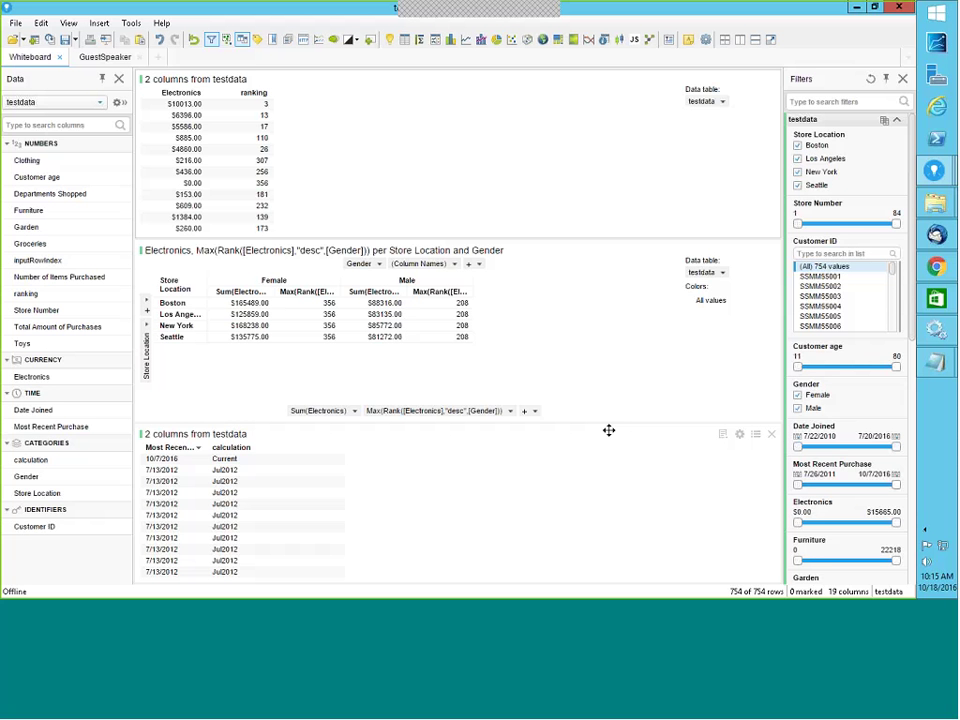
pyautogui.click(771, 79)
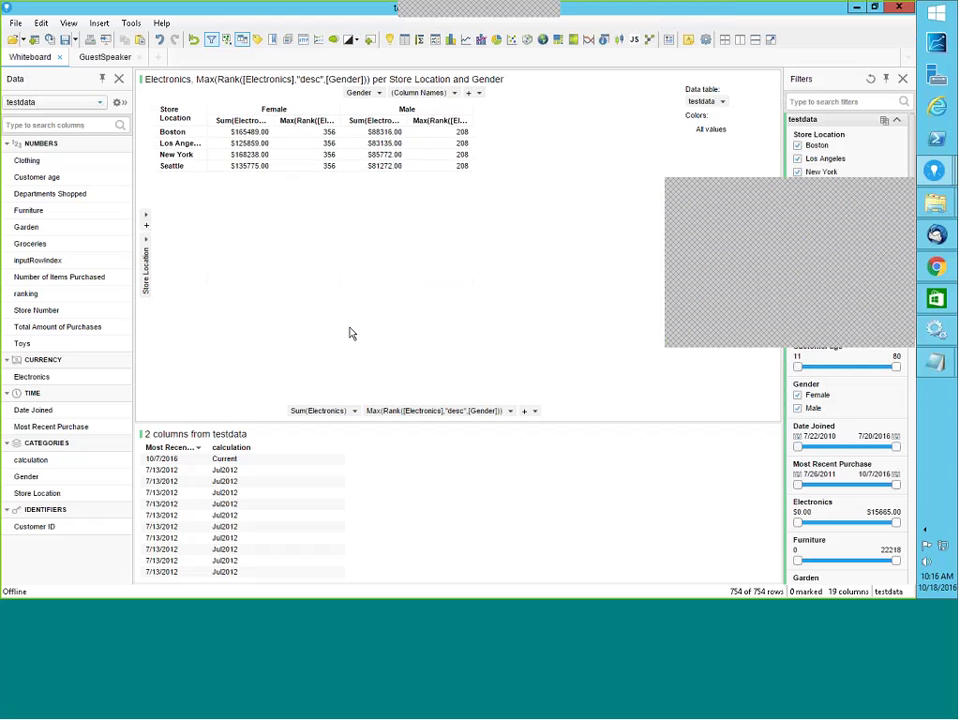
# Step: Search the functions for rank in a new calculated column and read DenseRank's description through to its examples
pyautogui.click(99, 22)
pyautogui.click(144, 152)
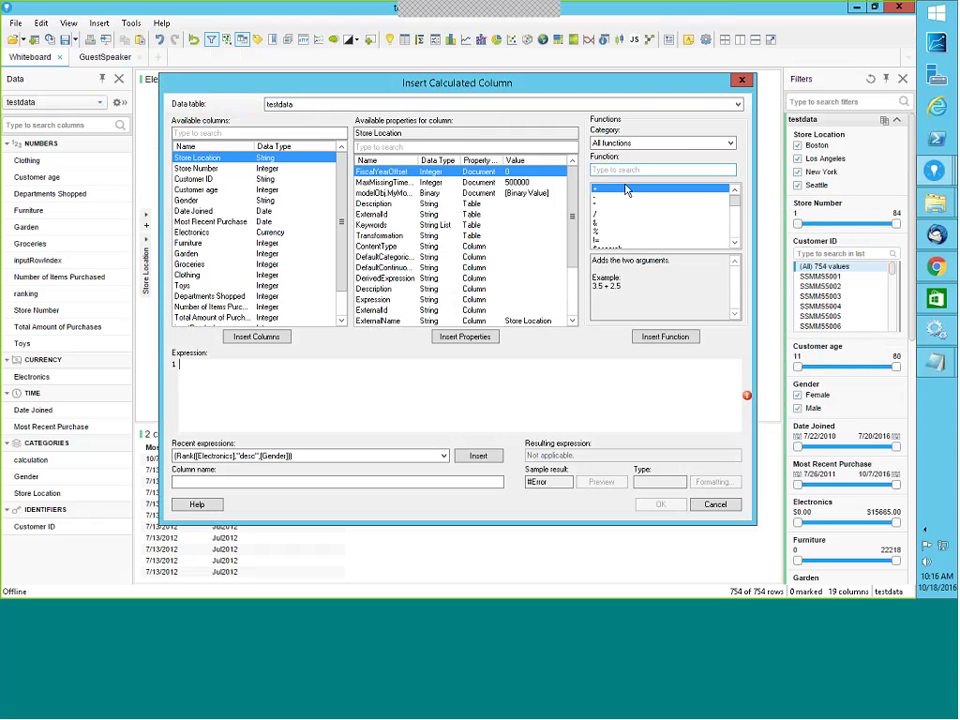
pyautogui.click(614, 172)
pyautogui.write('rank')
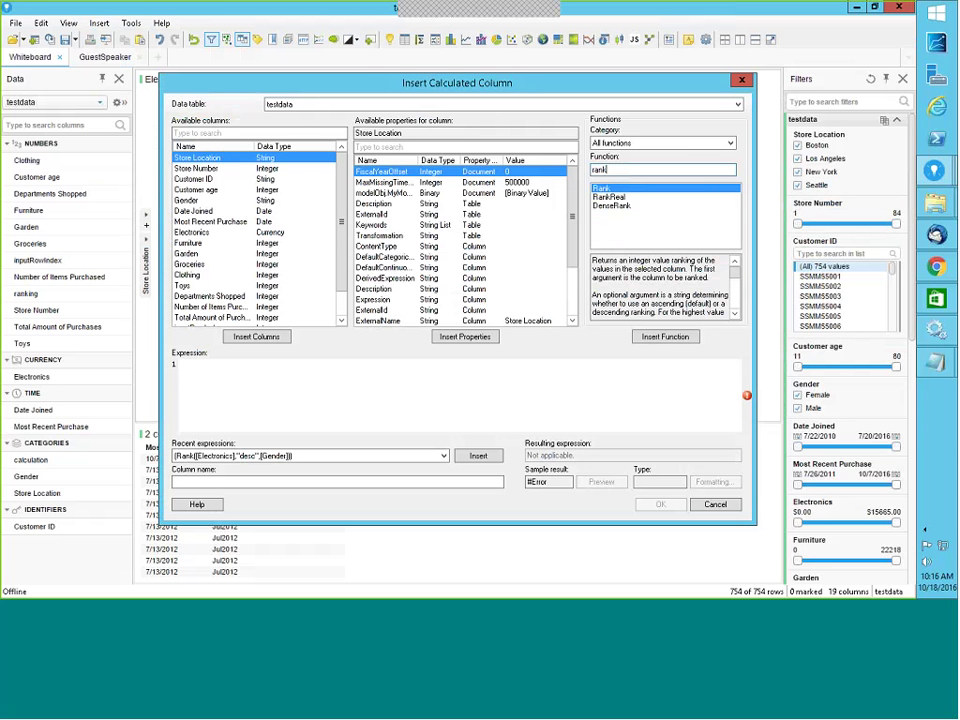
pyautogui.click(612, 206)
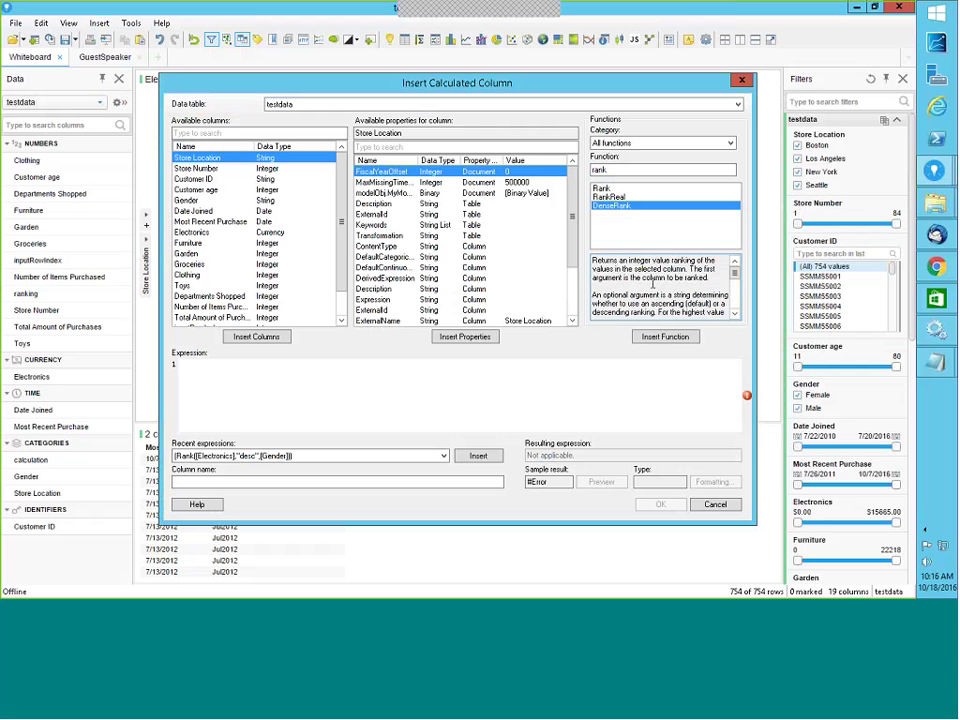
pyautogui.moveTo(737, 281); pyautogui.dragTo(738, 286)
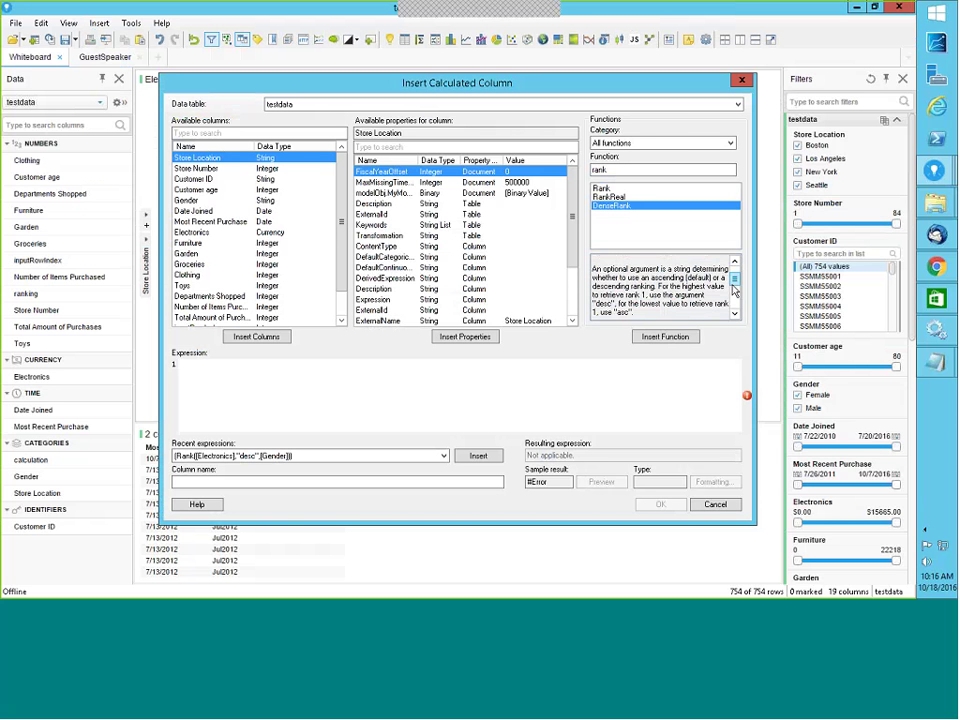
pyautogui.moveTo(733, 289); pyautogui.dragTo(734, 296)
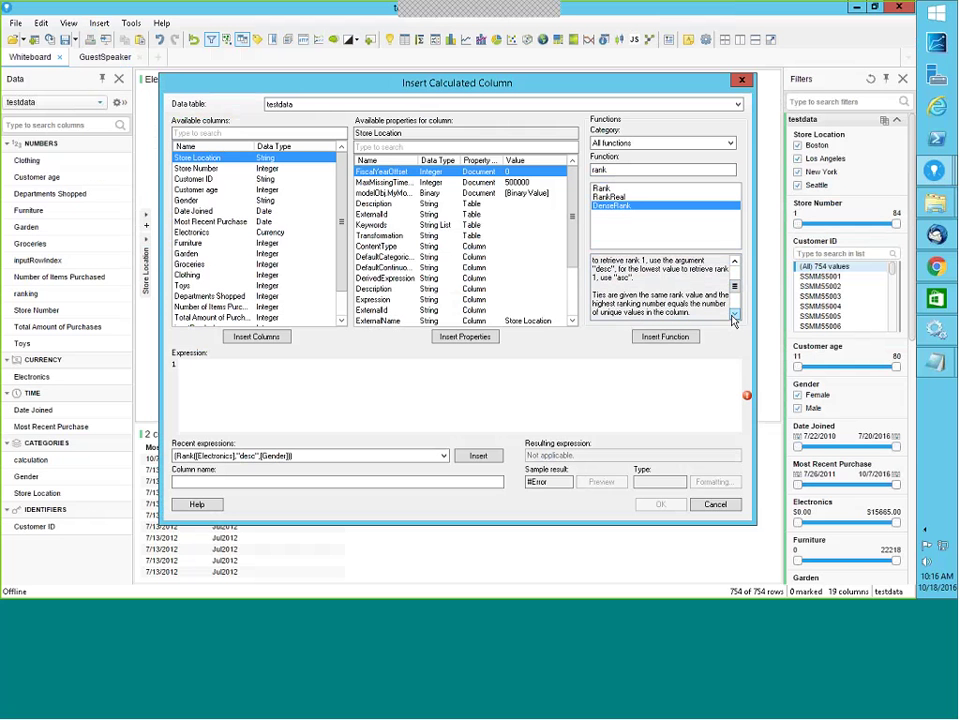
pyautogui.click(734, 316)
pyautogui.click(734, 316)
pyautogui.click(734, 316)
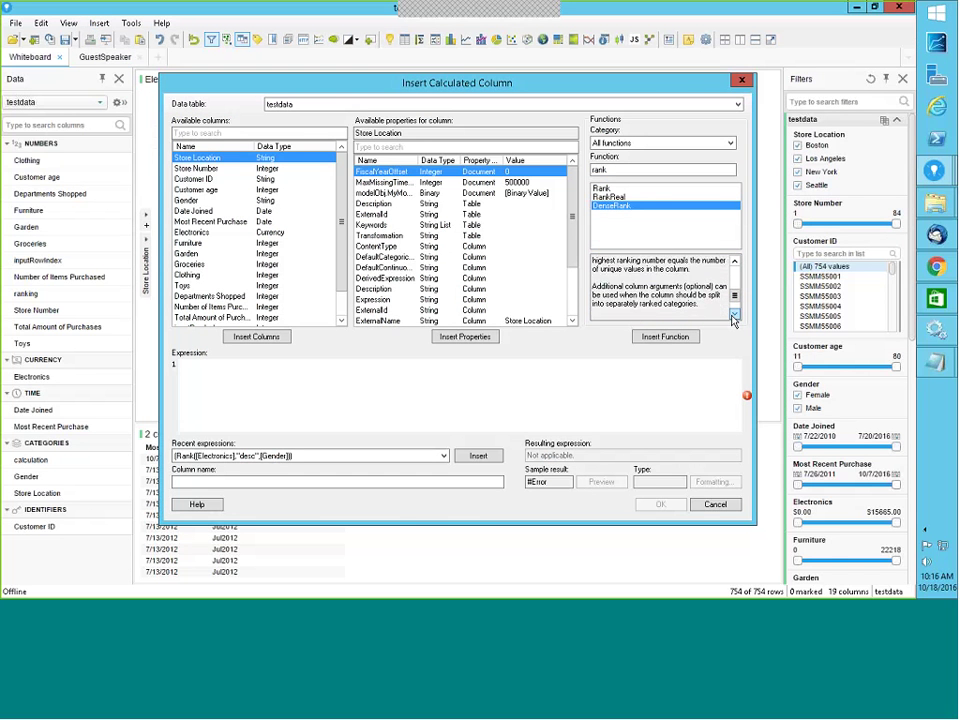
pyautogui.click(734, 316)
pyautogui.click(734, 316)
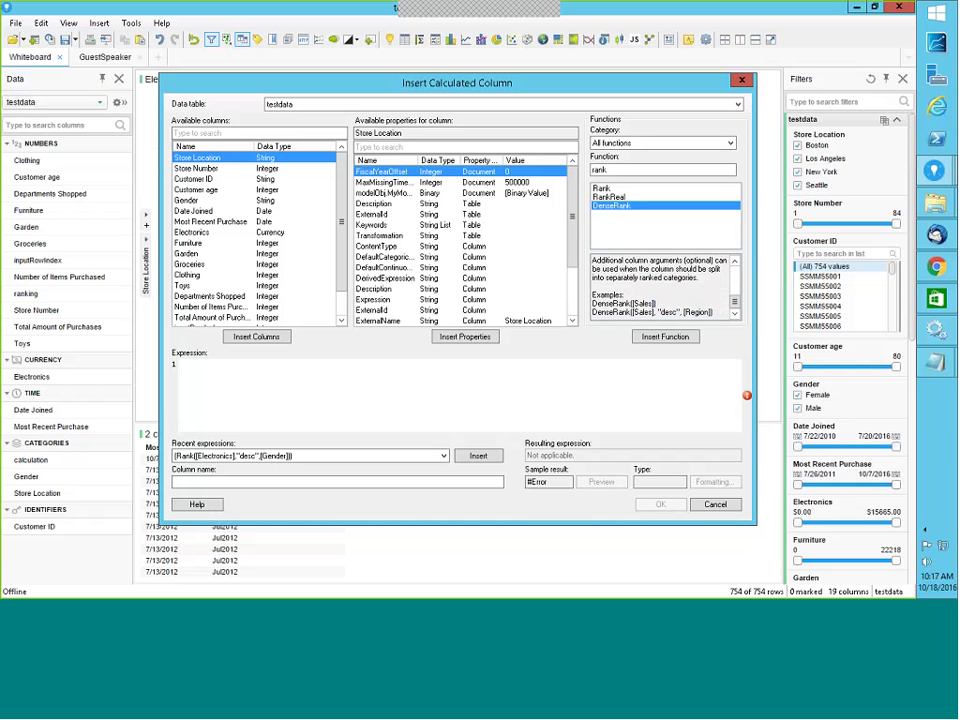
# Step: Read the descriptions of the RankReal and Rank functions, including the ties method options, and close the calculated column dialog
pyautogui.click(611, 198)
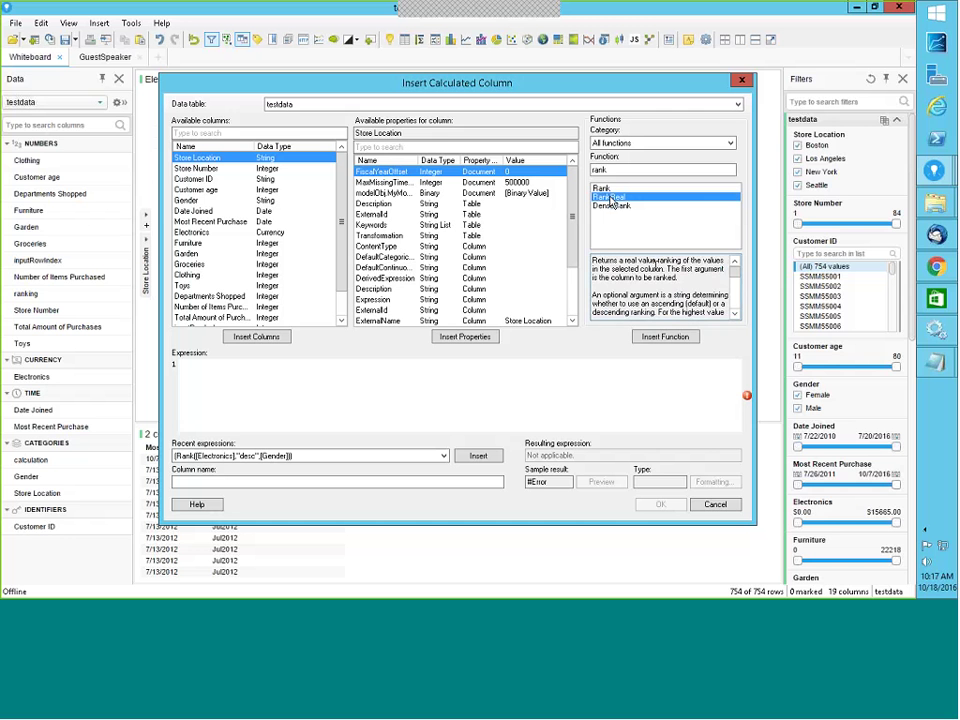
pyautogui.scroll(-3, 733, 287)
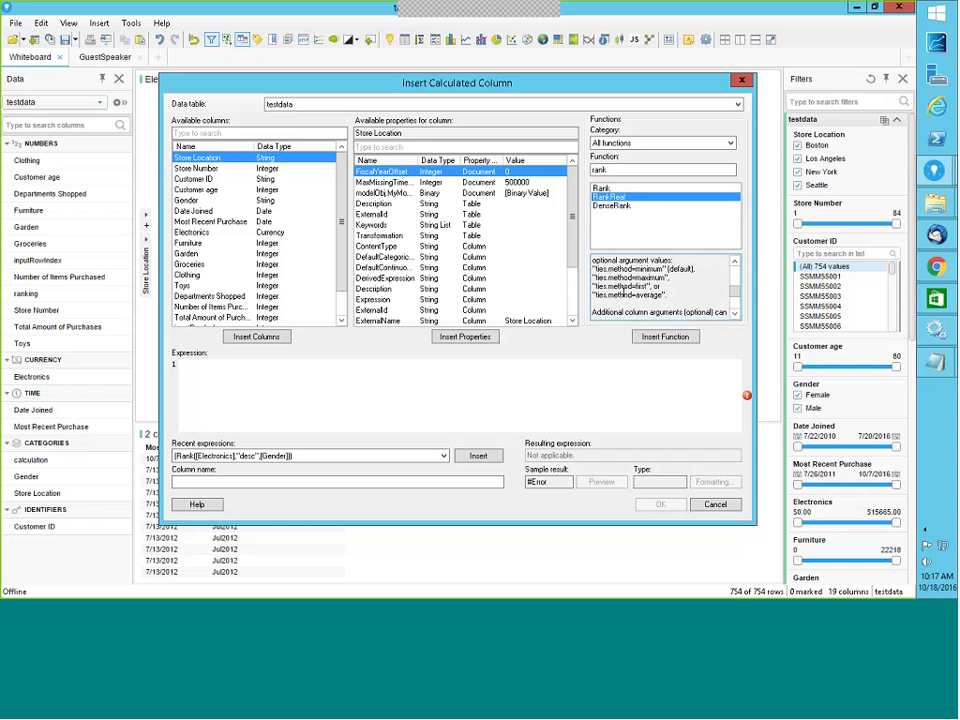
pyautogui.click(606, 189)
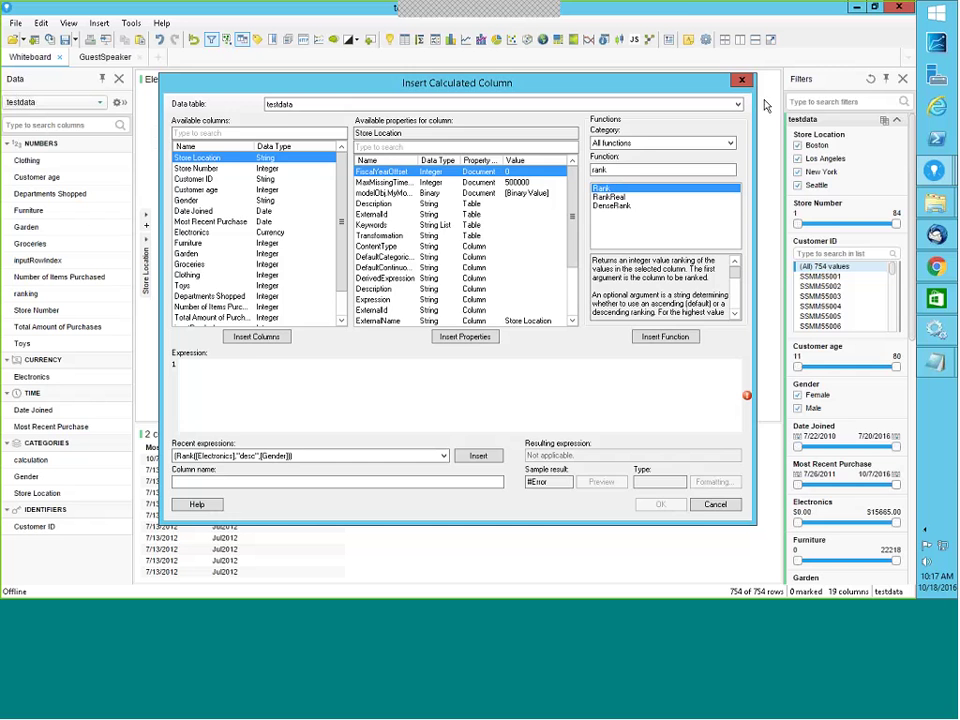
pyautogui.press('Escape')
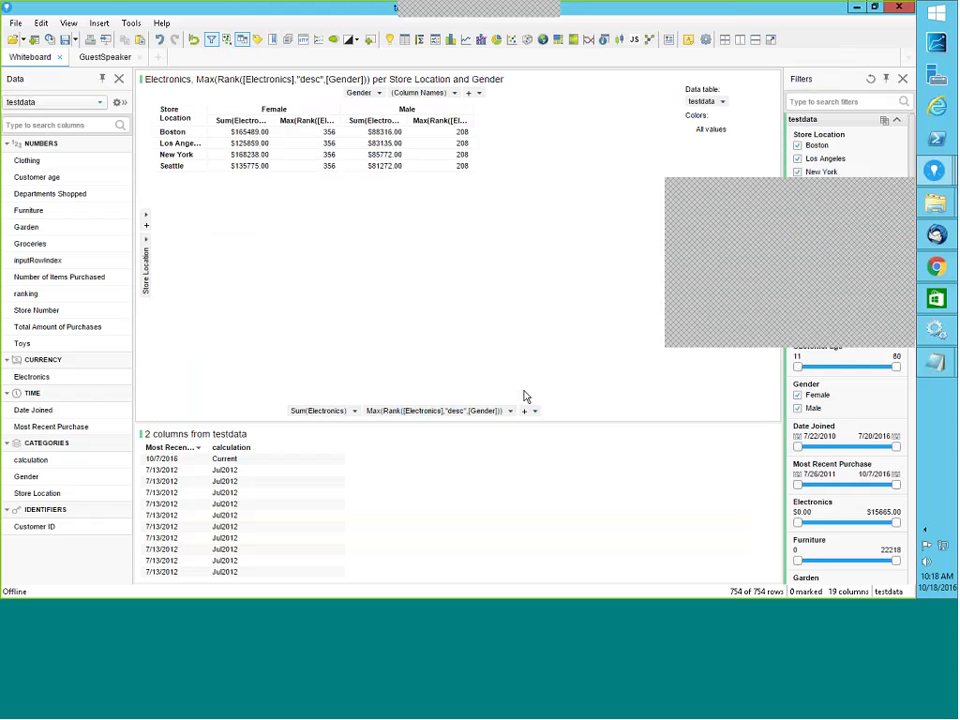
# Step: Show the tags and create a tag collection named newlocation for the testdata table
pyautogui.click(100, 26)
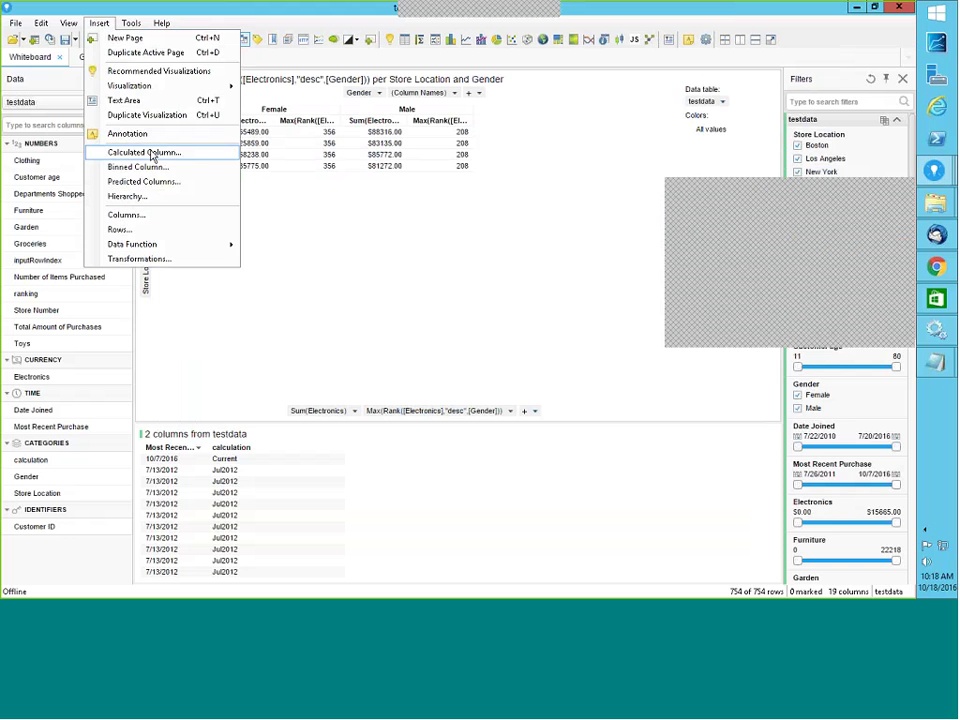
pyautogui.moveTo(70, 25)
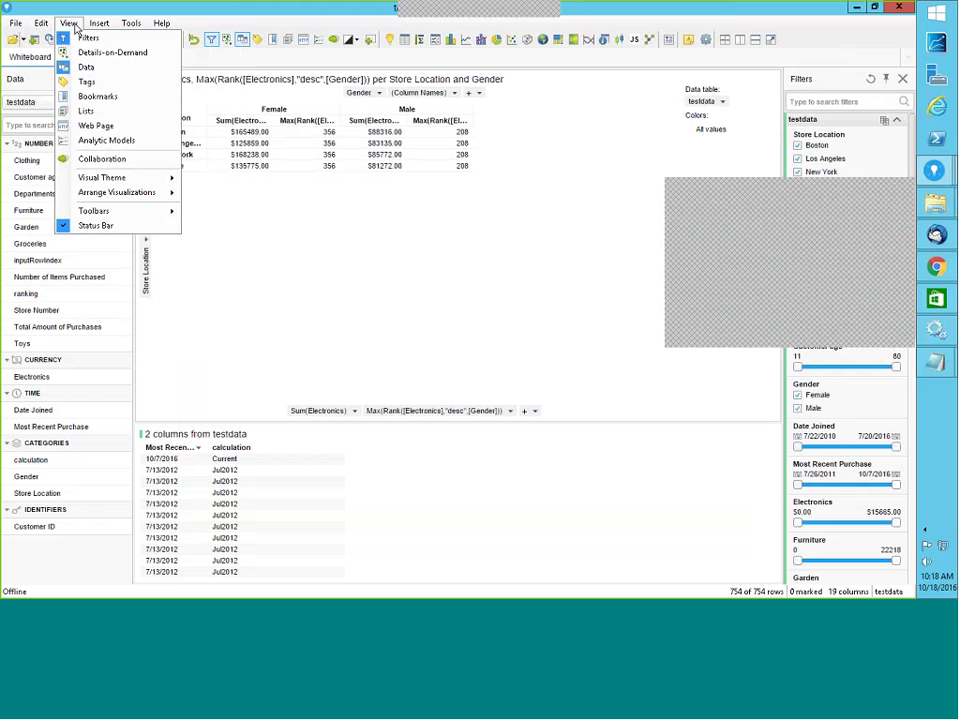
pyautogui.click(88, 82)
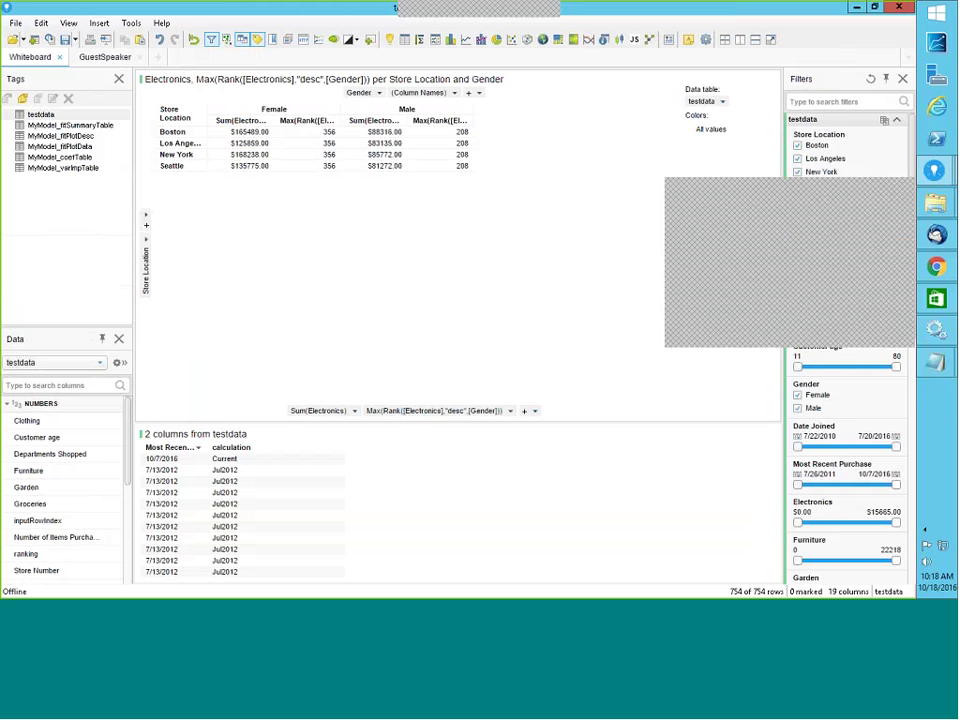
pyautogui.click(22, 98)
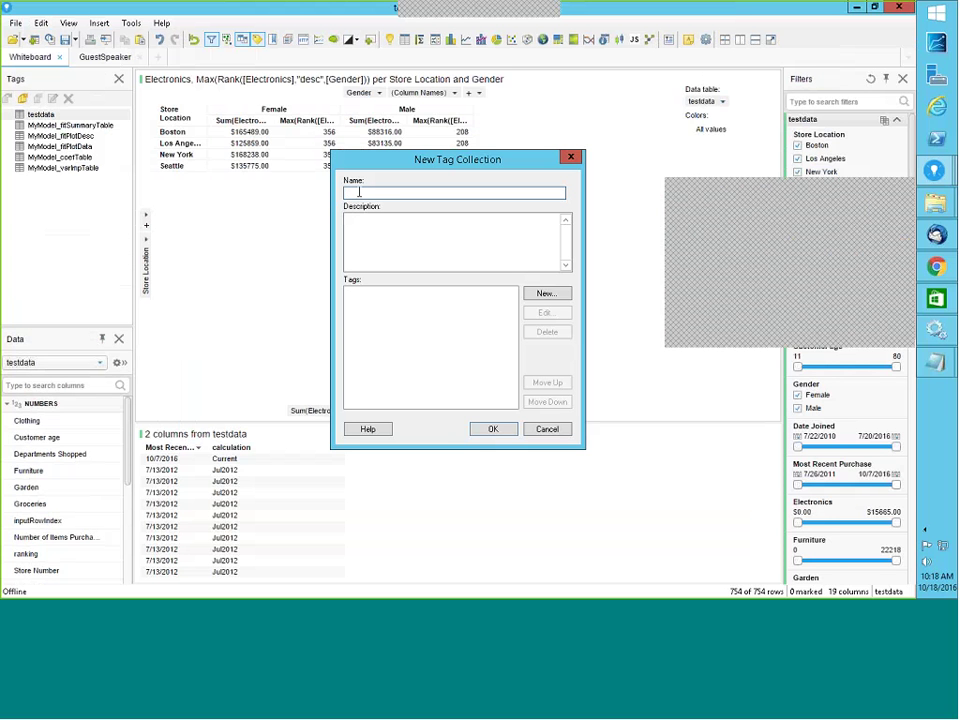
pyautogui.write('newlocation')
pyautogui.click(495, 429)
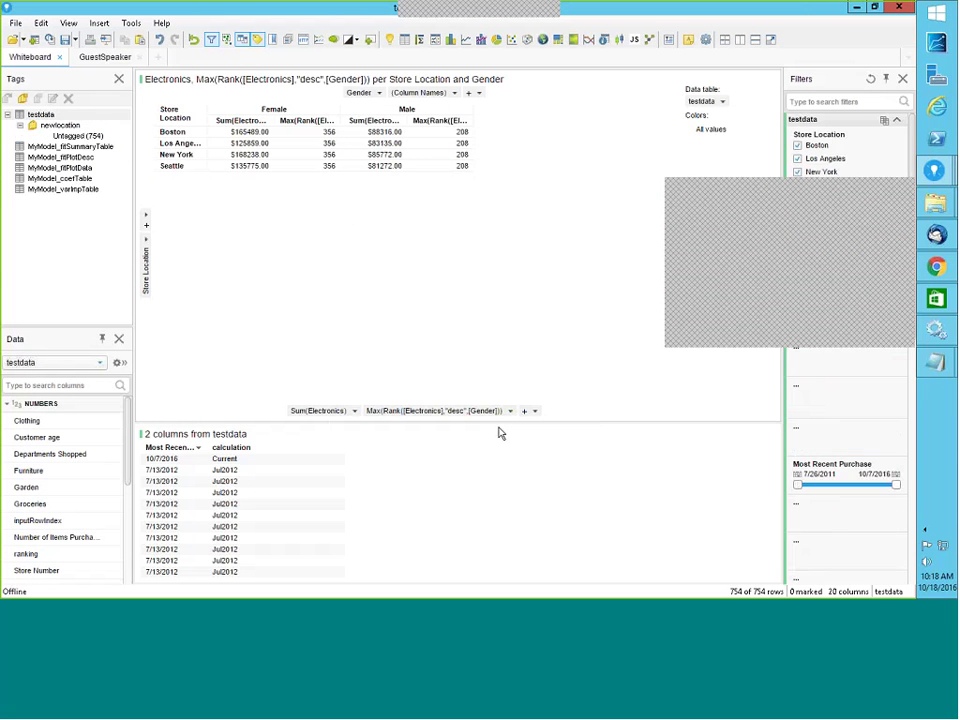
# Step: Switch the cross table to a bar chart with Store Location on the category axis and remove the Max(Rank) expression from the value axis
pyautogui.rightClick(303, 219)
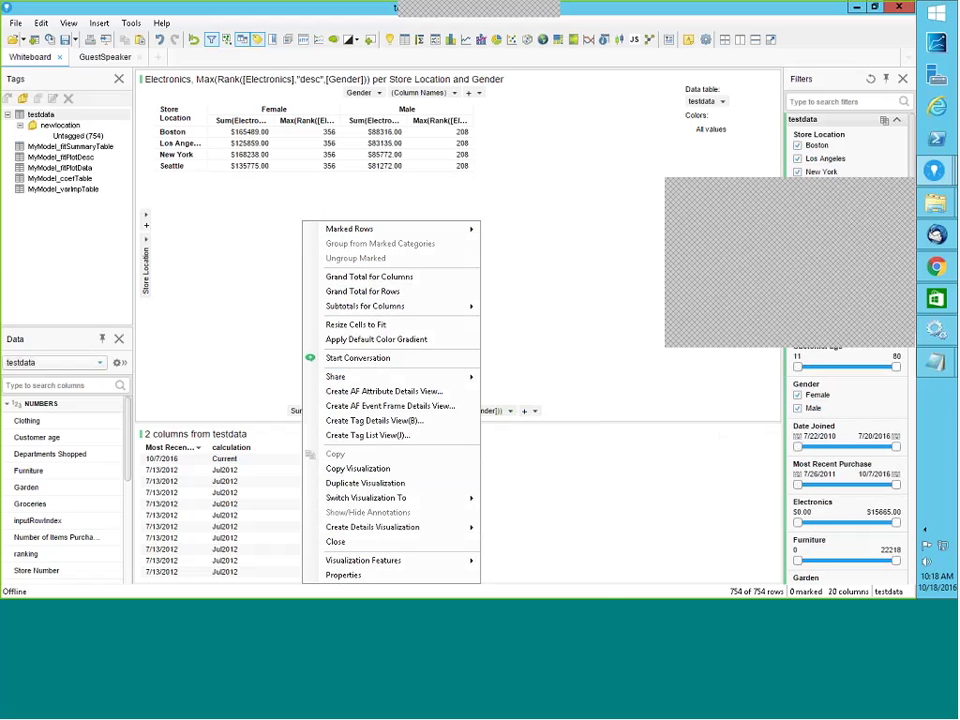
pyautogui.moveTo(377, 499)
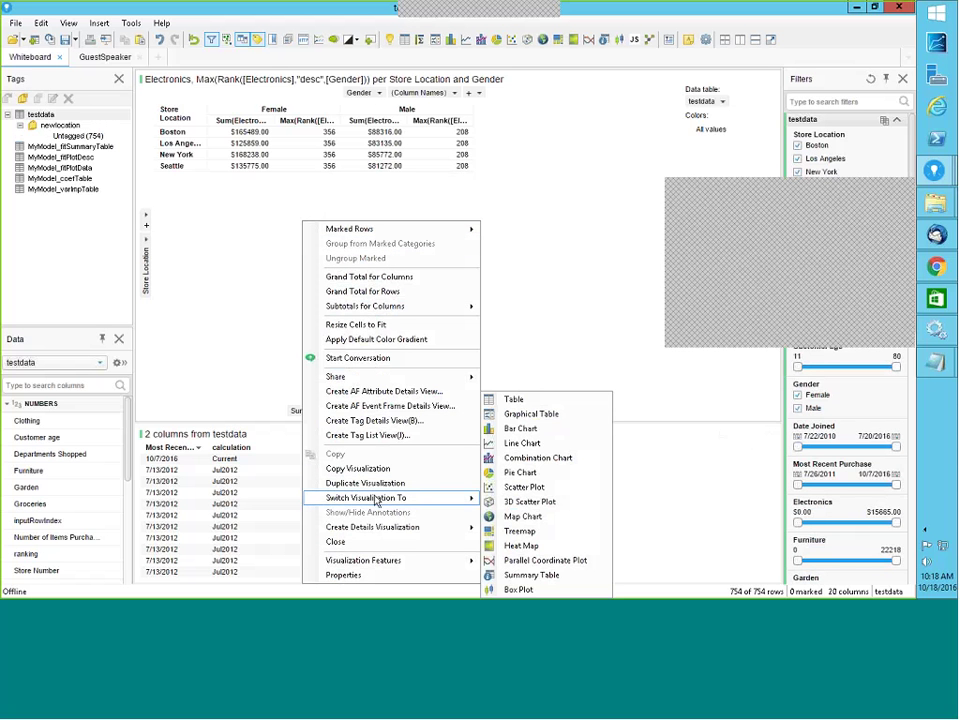
pyautogui.click(522, 428)
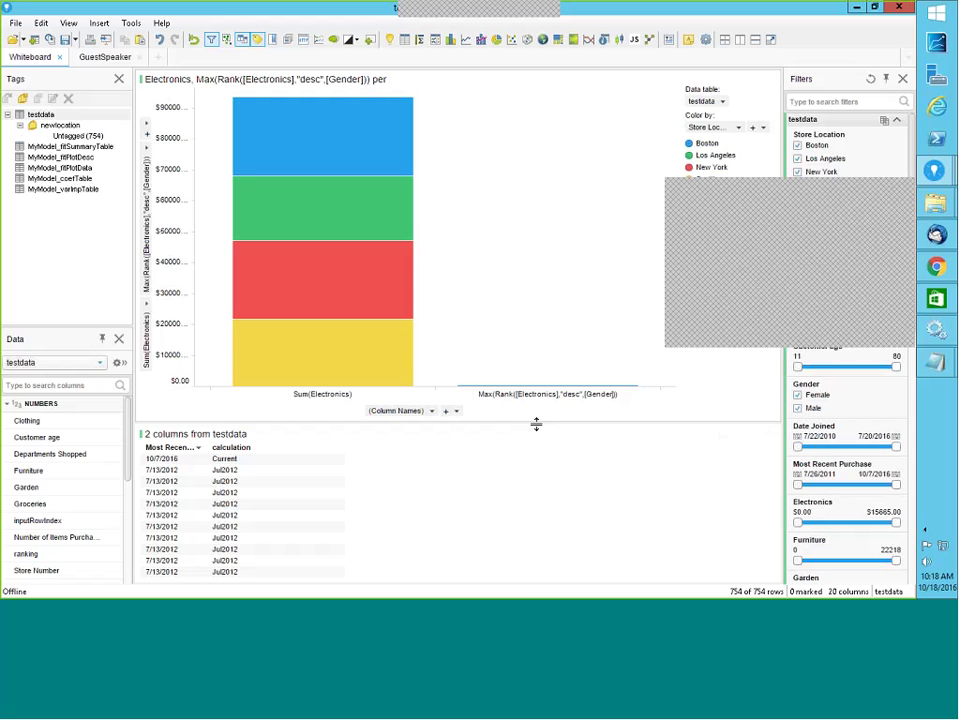
pyautogui.click(432, 411)
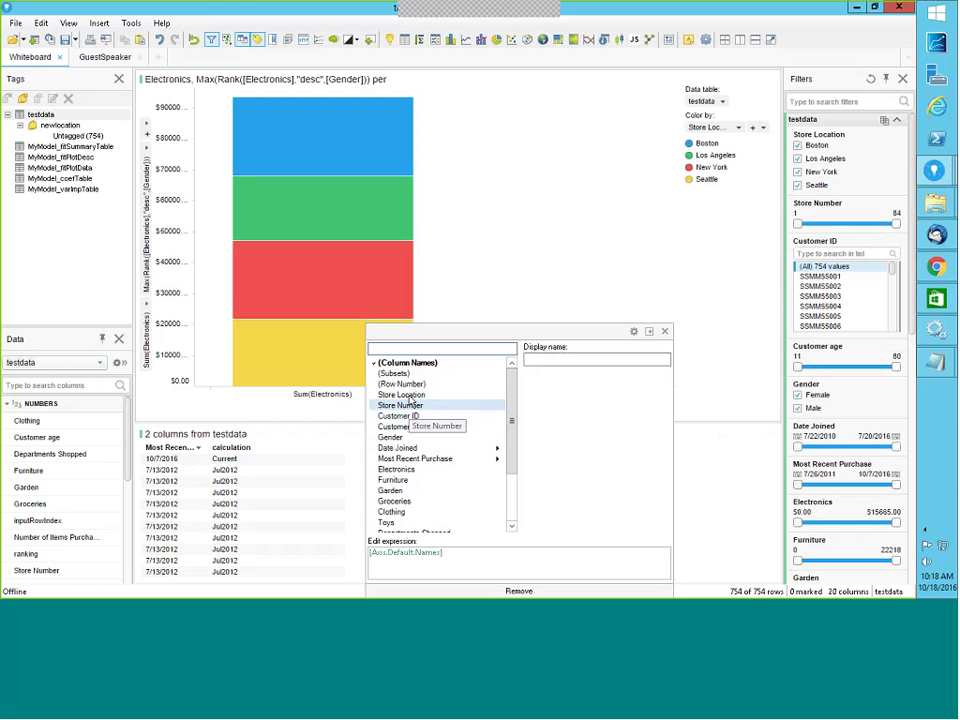
pyautogui.click(406, 395)
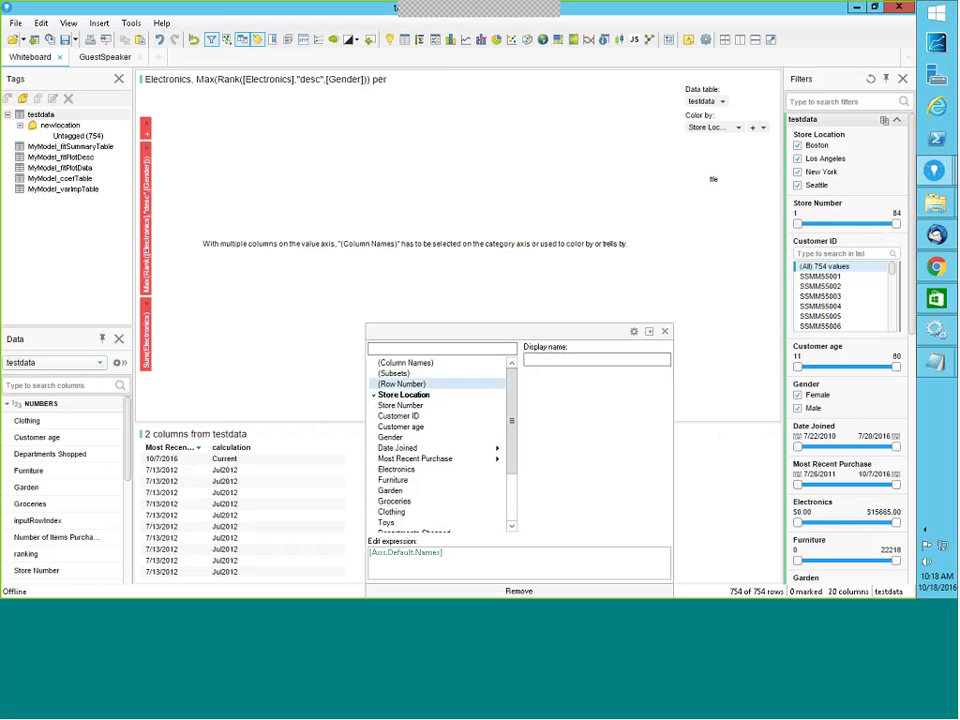
pyautogui.click(147, 155)
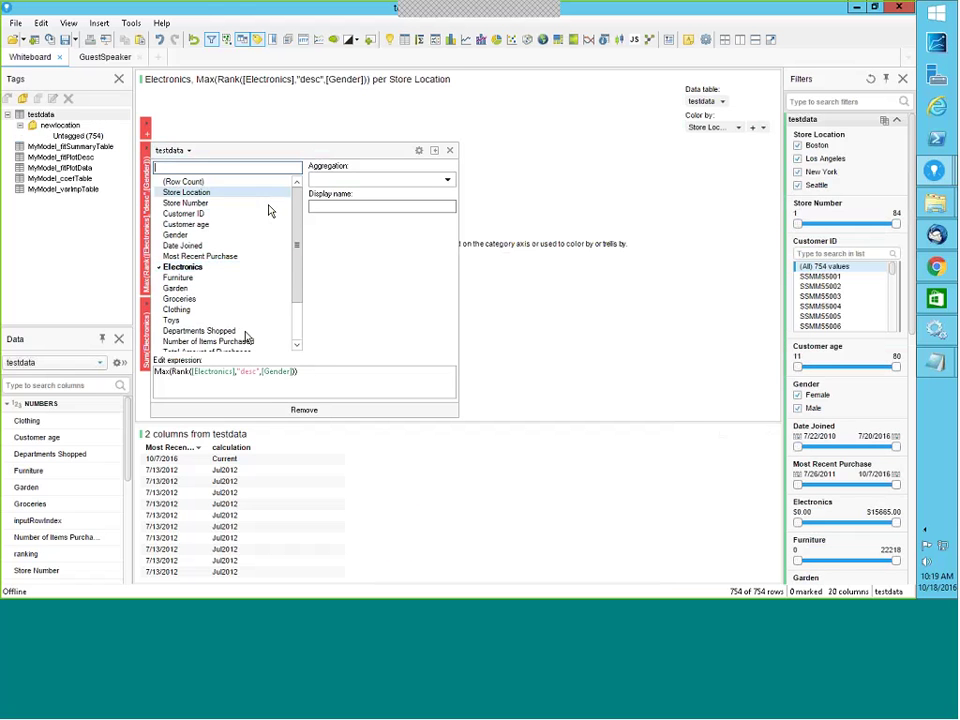
pyautogui.click(302, 411)
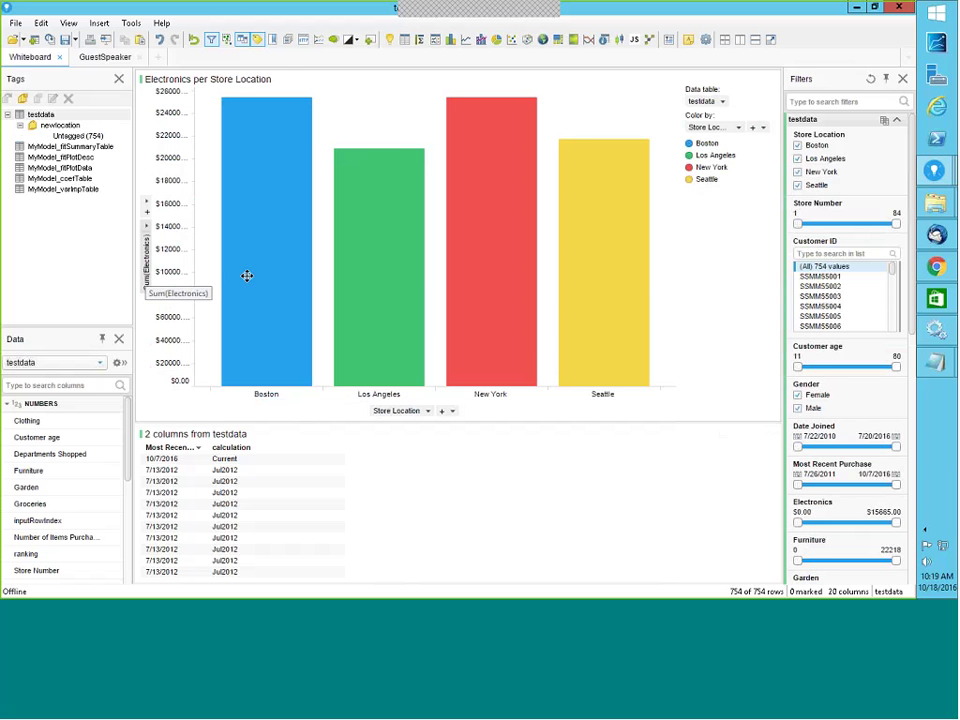
pyautogui.moveTo(350, 345)
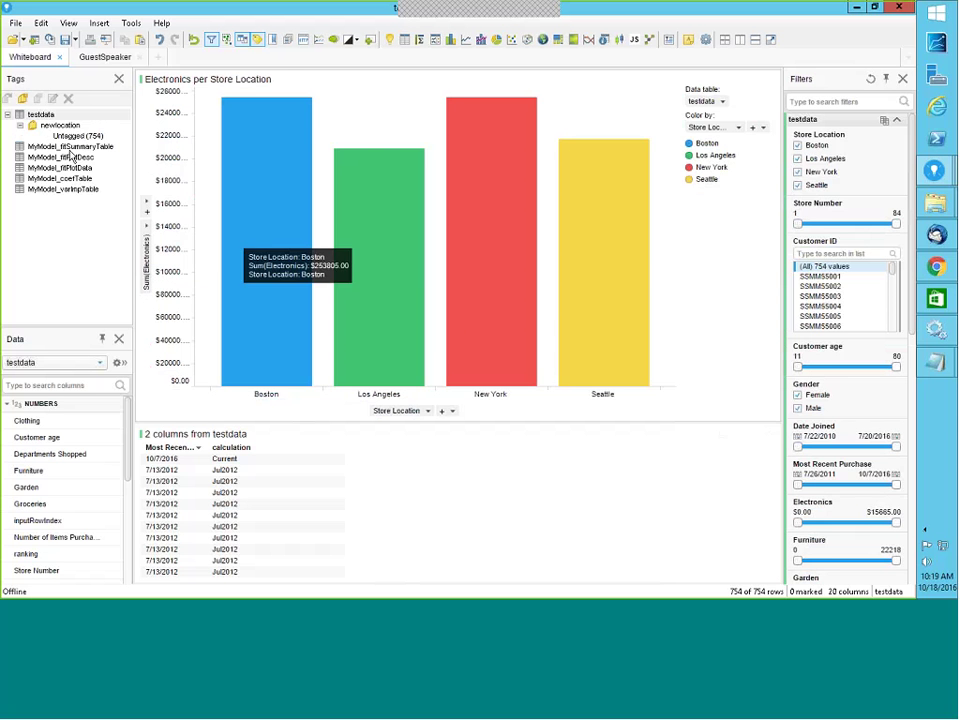
# Step: Add two tags named bostonlos and nycseatl to the newlocation tag collection
pyautogui.click(45, 127)
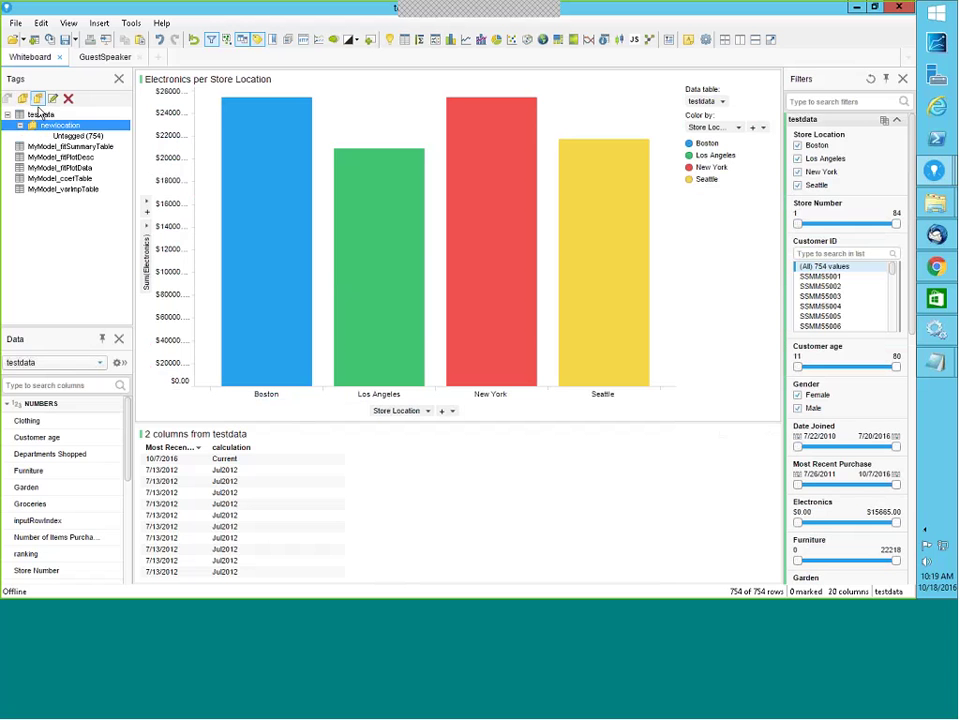
pyautogui.click(37, 98)
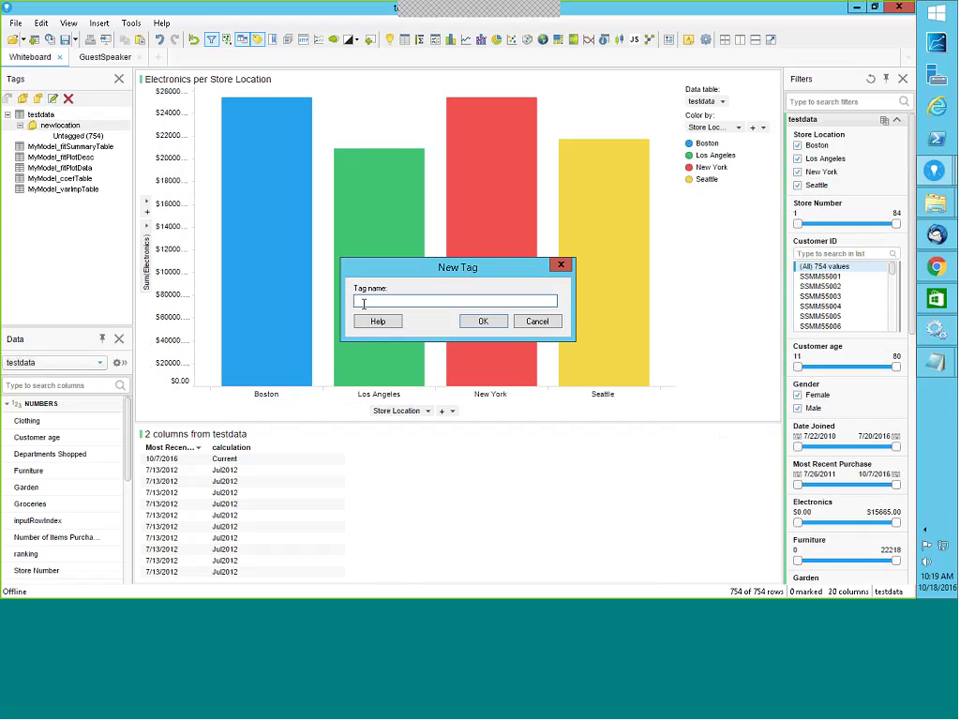
pyautogui.write('bostonlos')
pyautogui.click(466, 327)
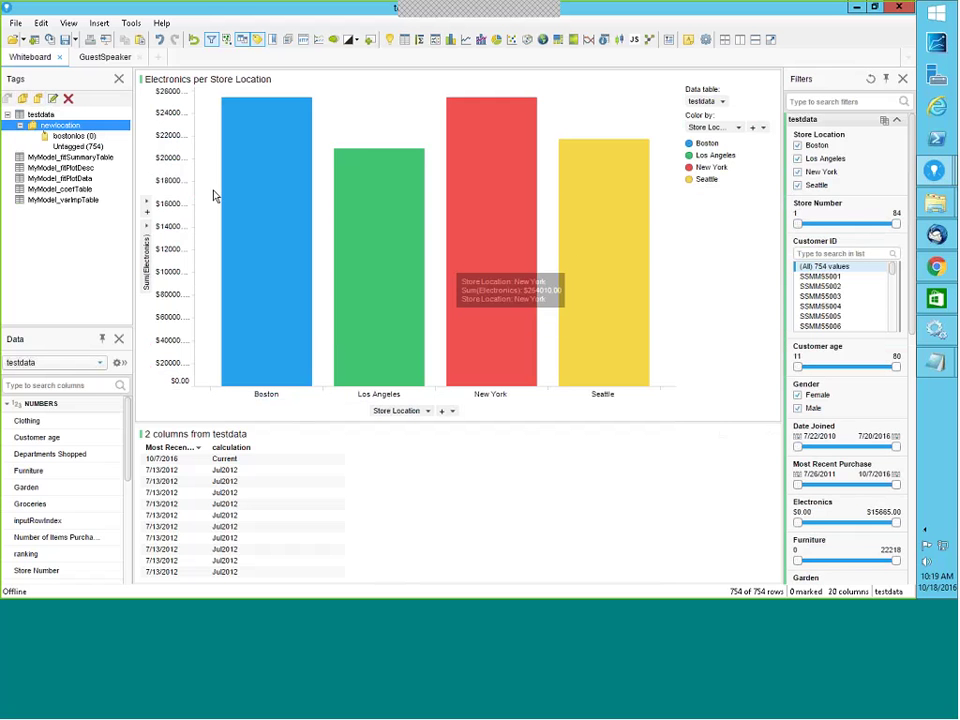
pyautogui.click(38, 99)
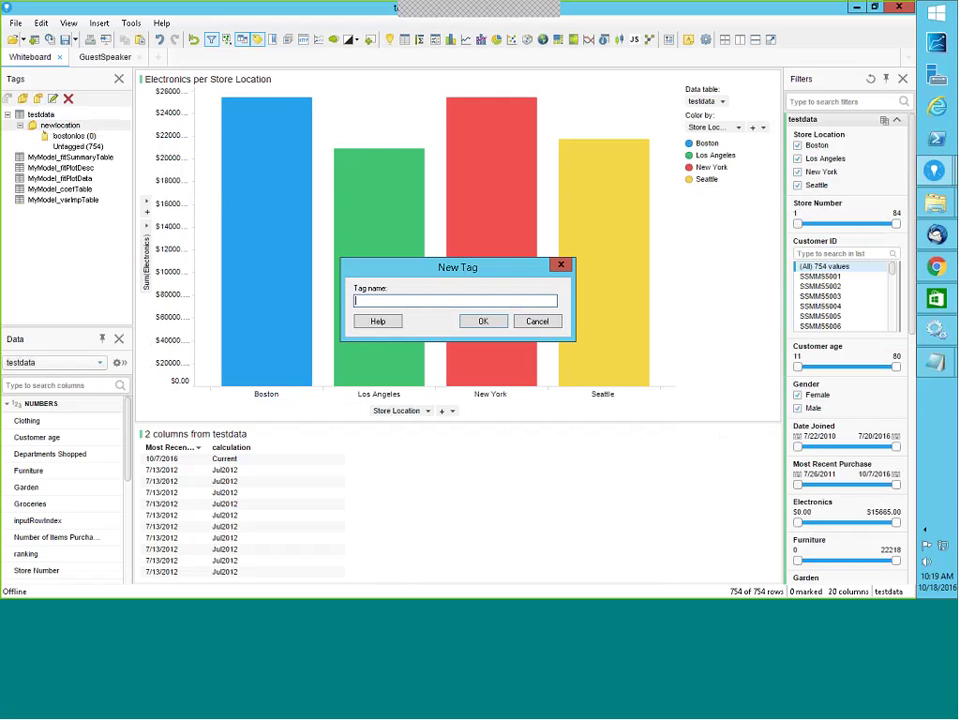
pyautogui.write('nycseall')
pyautogui.click(478, 322)
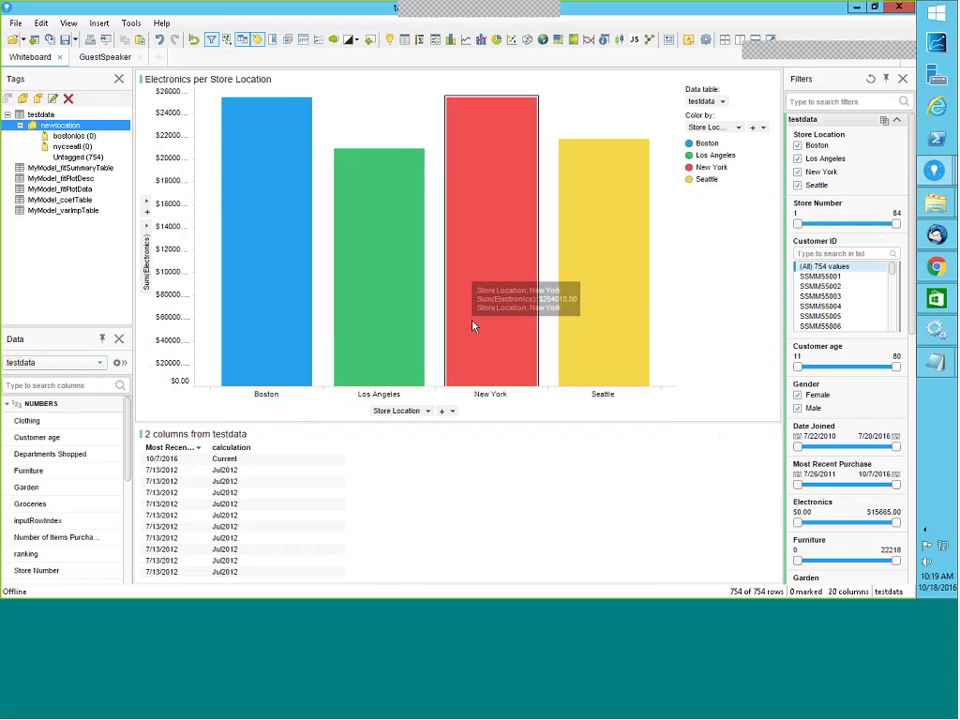
# Step: Mark the Boston and Los Angeles bars and attach the bostonlos tag to the marked rows
pyautogui.moveTo(212, 95); pyautogui.dragTo(408, 273)
pyautogui.rightClick(75, 141)
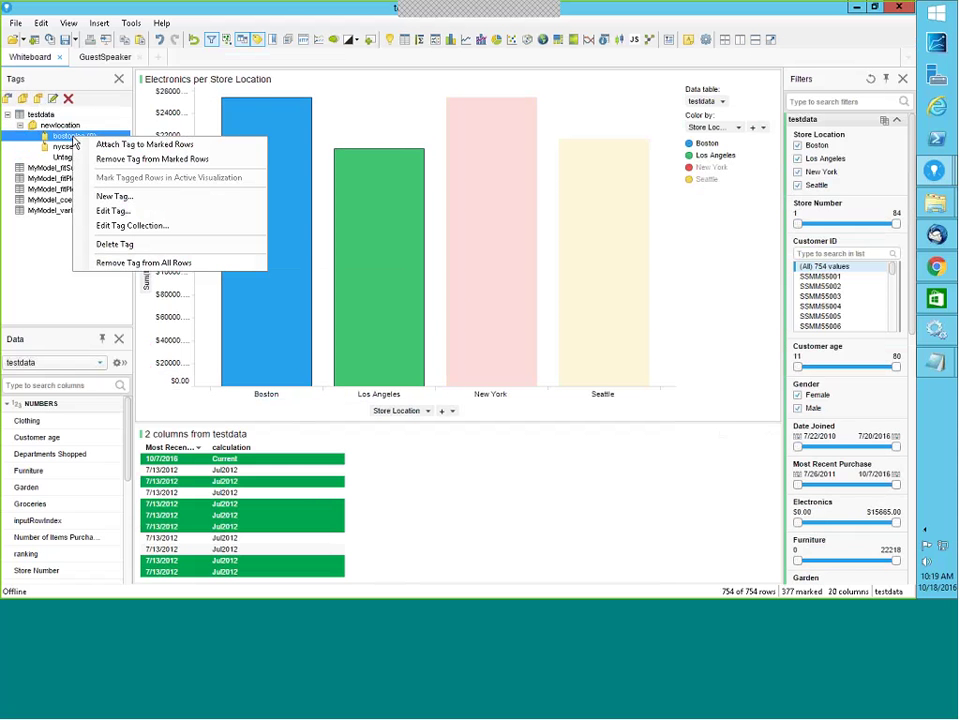
pyautogui.click(118, 145)
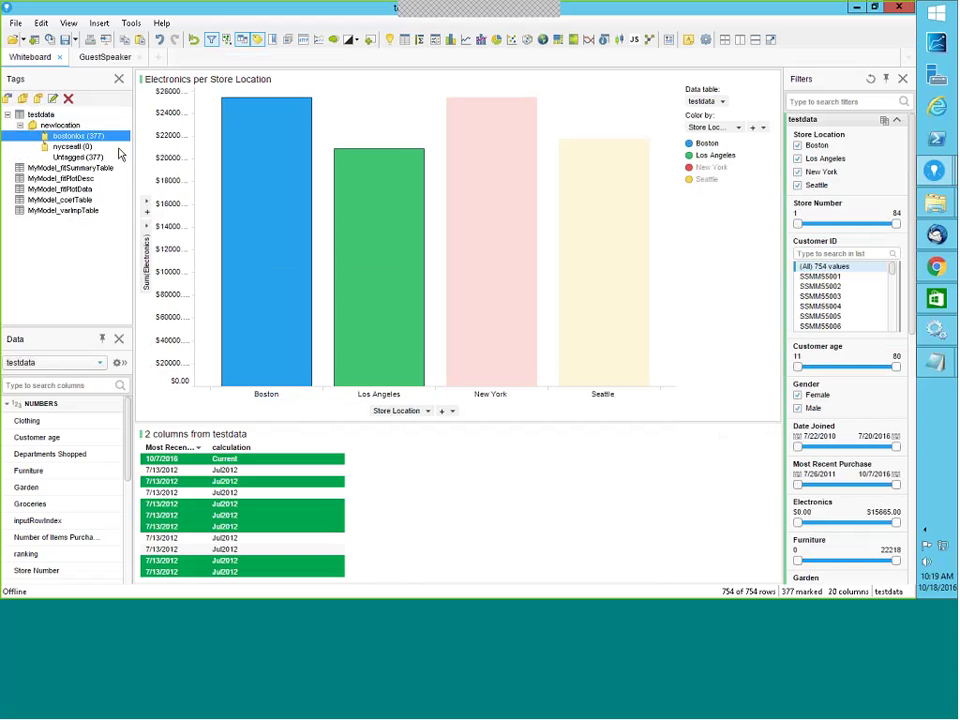
# Step: Mark the Los Angeles, New York and Seattle bars and attach the nycseatl tag only to marked rows without a tag
pyautogui.click(449, 93)
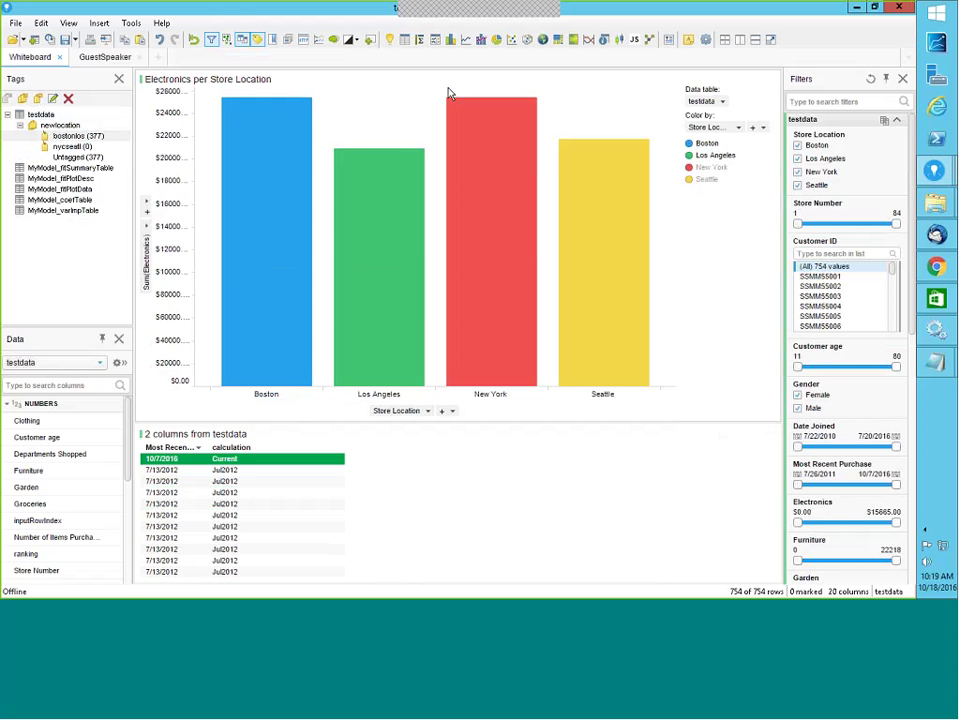
pyautogui.moveTo(422, 90); pyautogui.dragTo(655, 287)
pyautogui.click(68, 147)
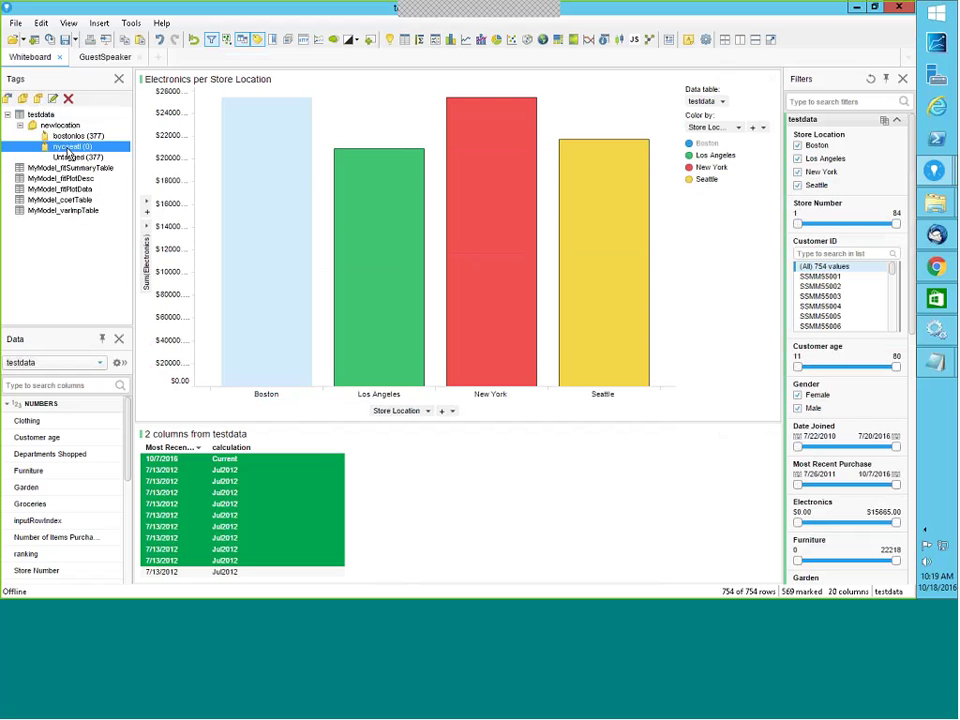
pyautogui.rightClick(68, 147)
pyautogui.click(126, 156)
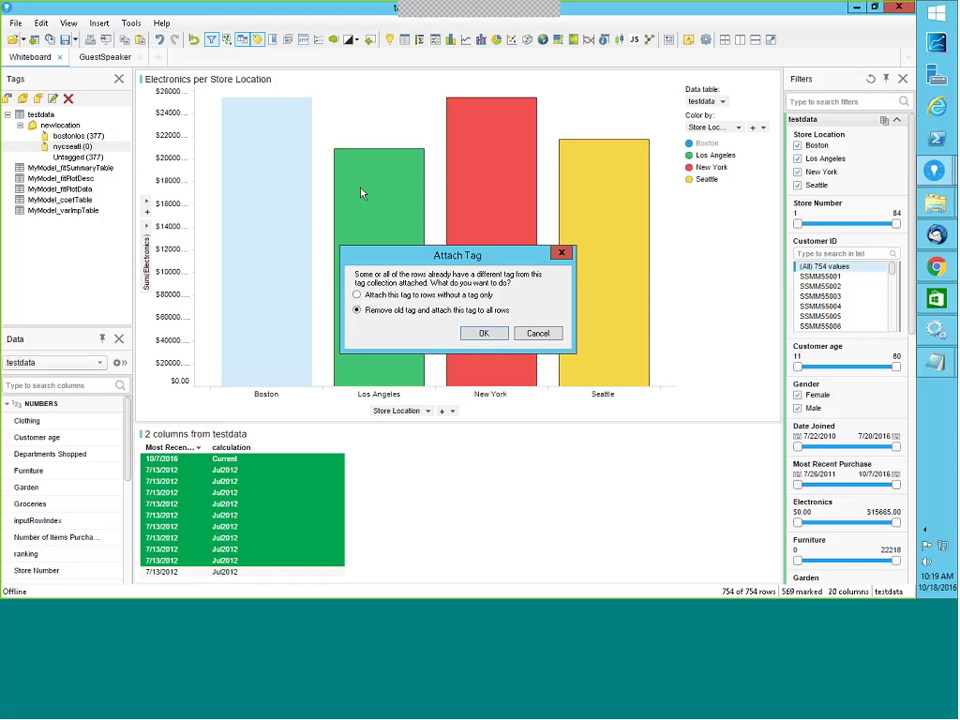
pyautogui.click(357, 297)
pyautogui.click(483, 333)
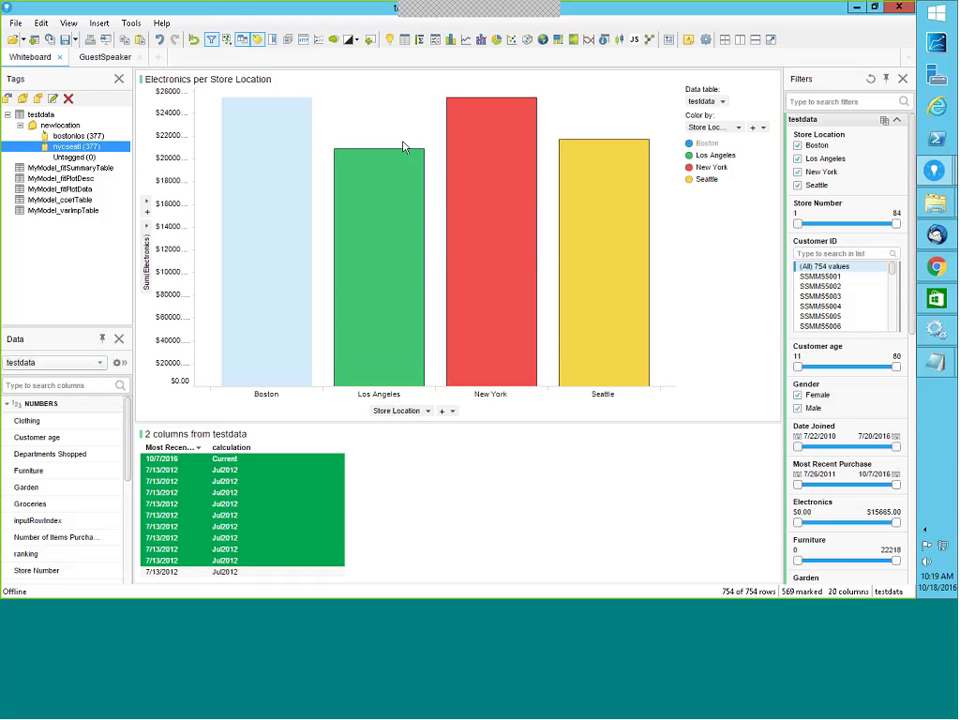
# Step: Clear the marking and set the bar chart's category axis to newlocation
pyautogui.click(377, 110)
pyautogui.click(430, 410)
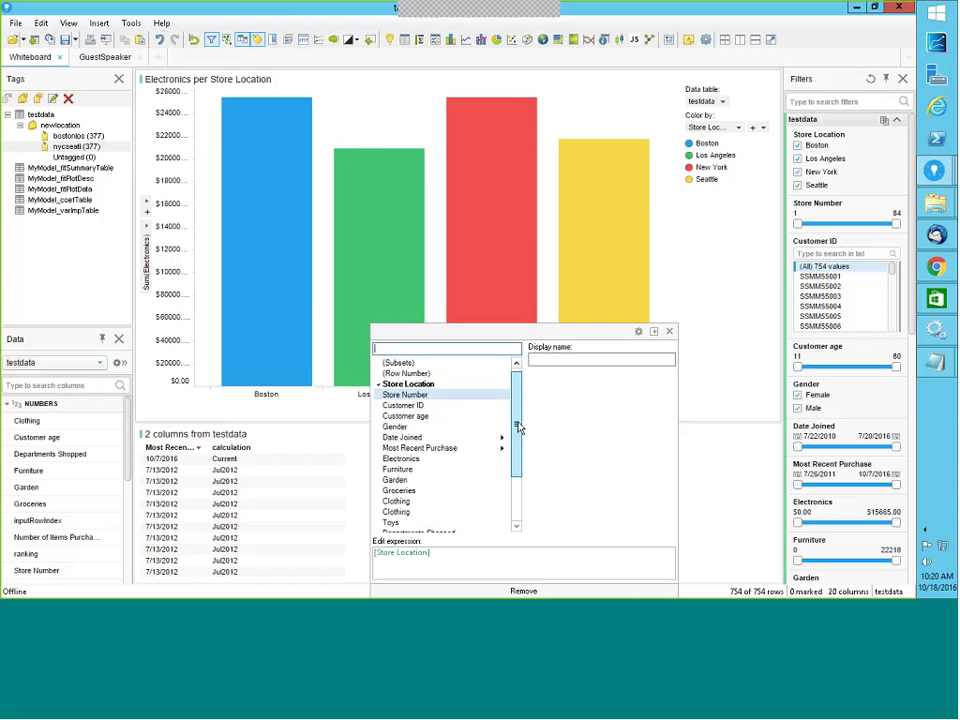
pyautogui.scroll(-5, 516, 470)
pyautogui.click(401, 522)
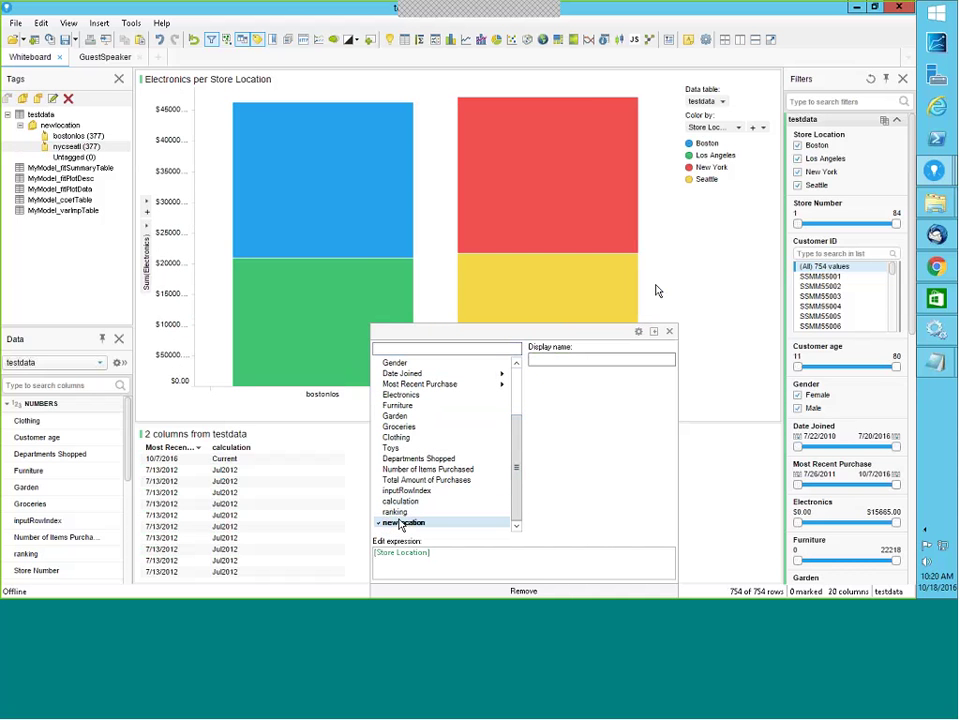
pyautogui.click(700, 263)
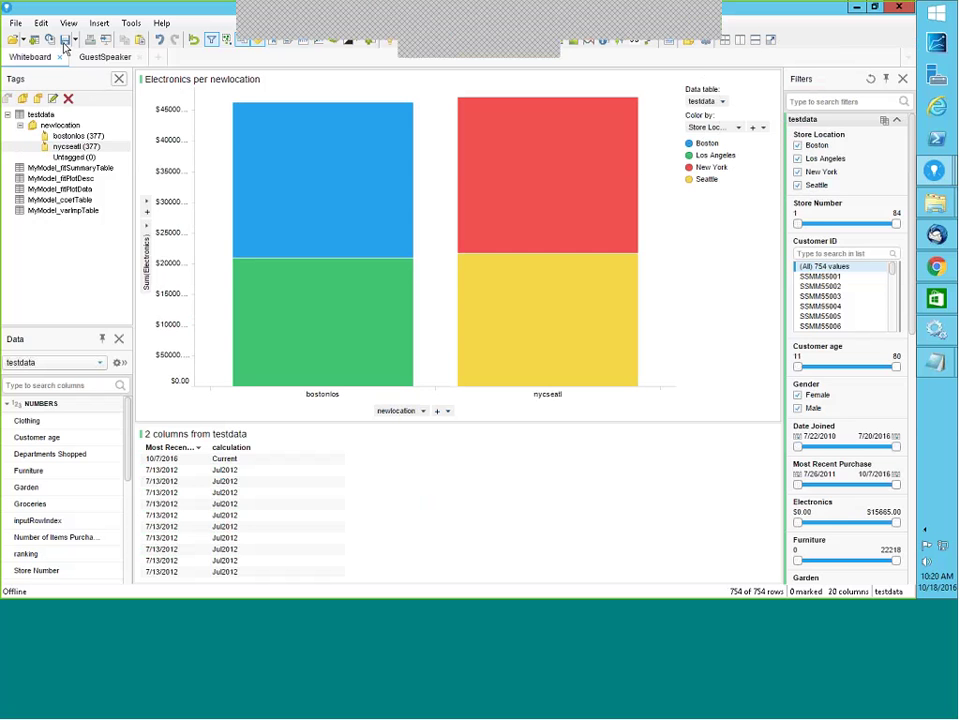
# Step: Give the Store Location column of testdata a custom sort order with Seattle moved ahead of Boston, Los Angeles and New York
pyautogui.click(41, 23)
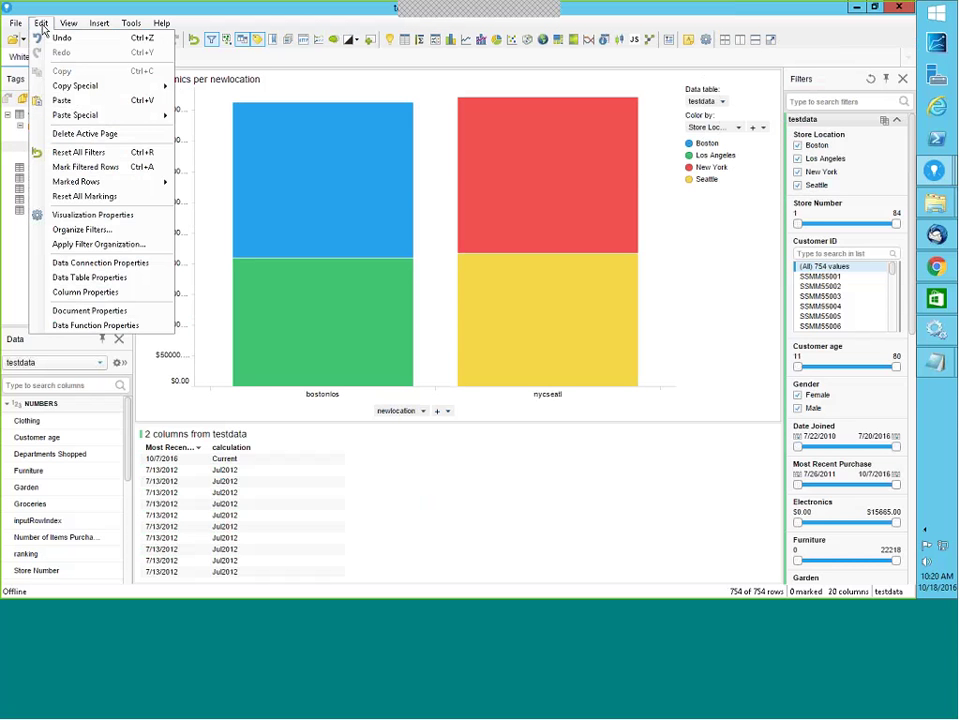
pyautogui.click(101, 295)
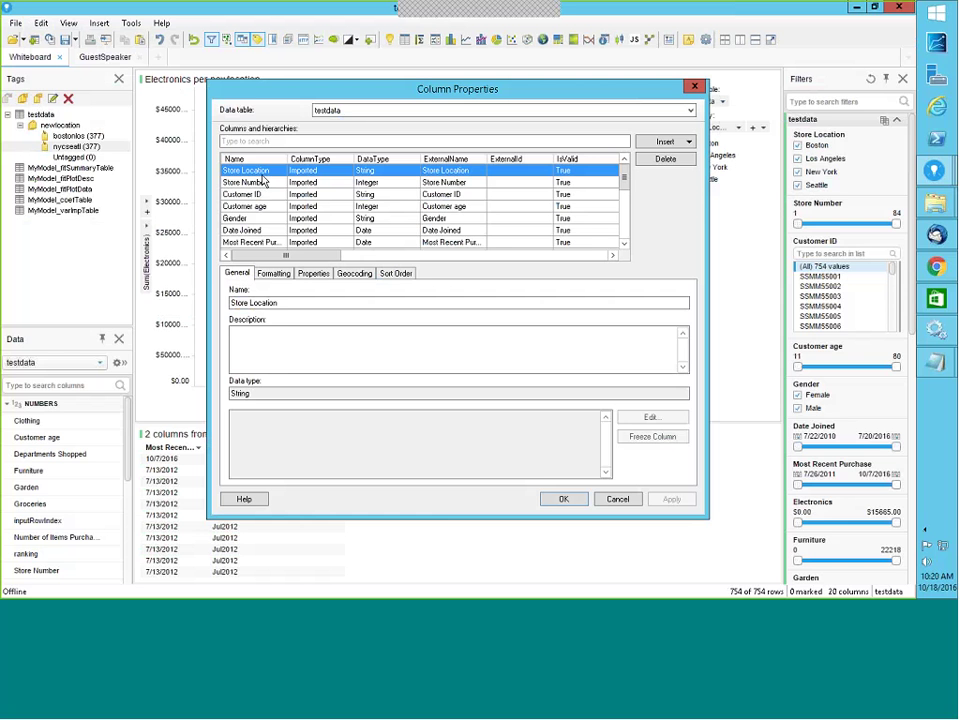
pyautogui.click(395, 273)
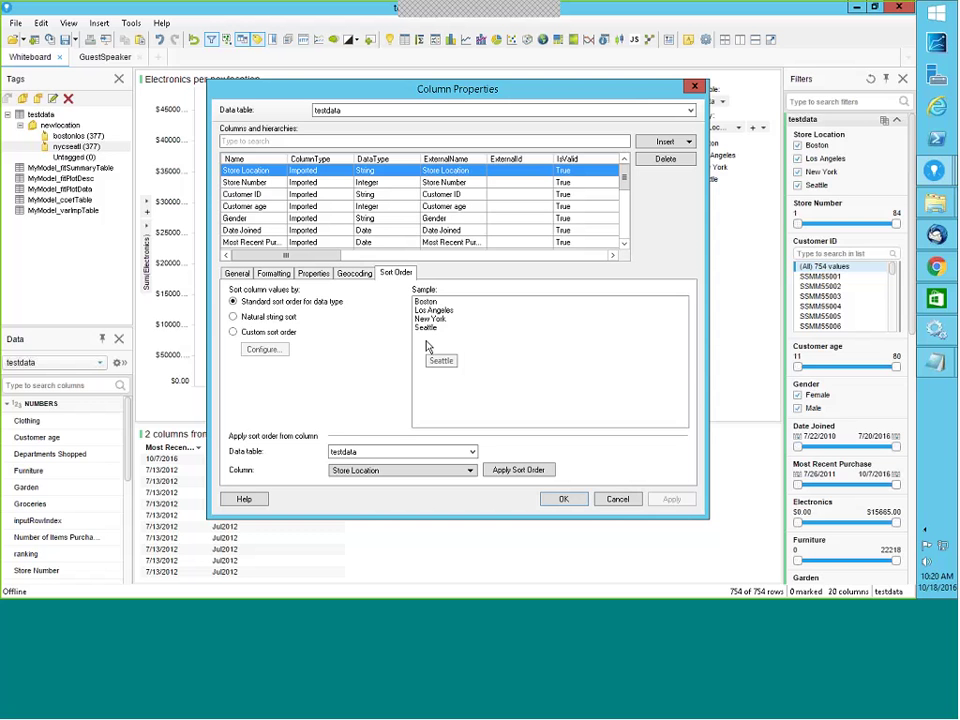
pyautogui.click(233, 332)
pyautogui.click(263, 350)
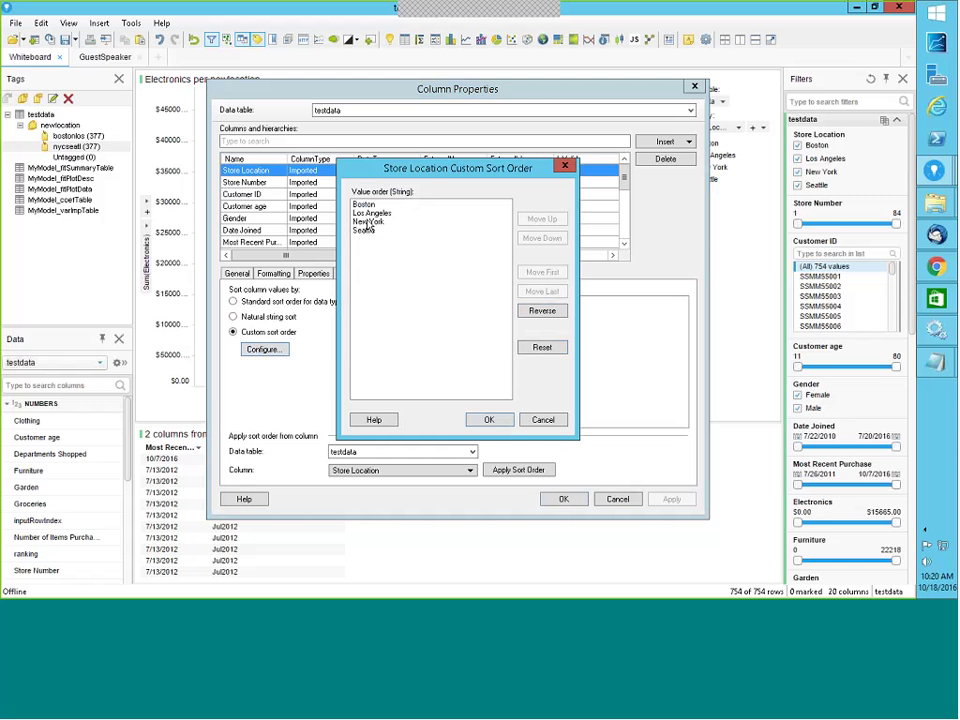
pyautogui.click(366, 231)
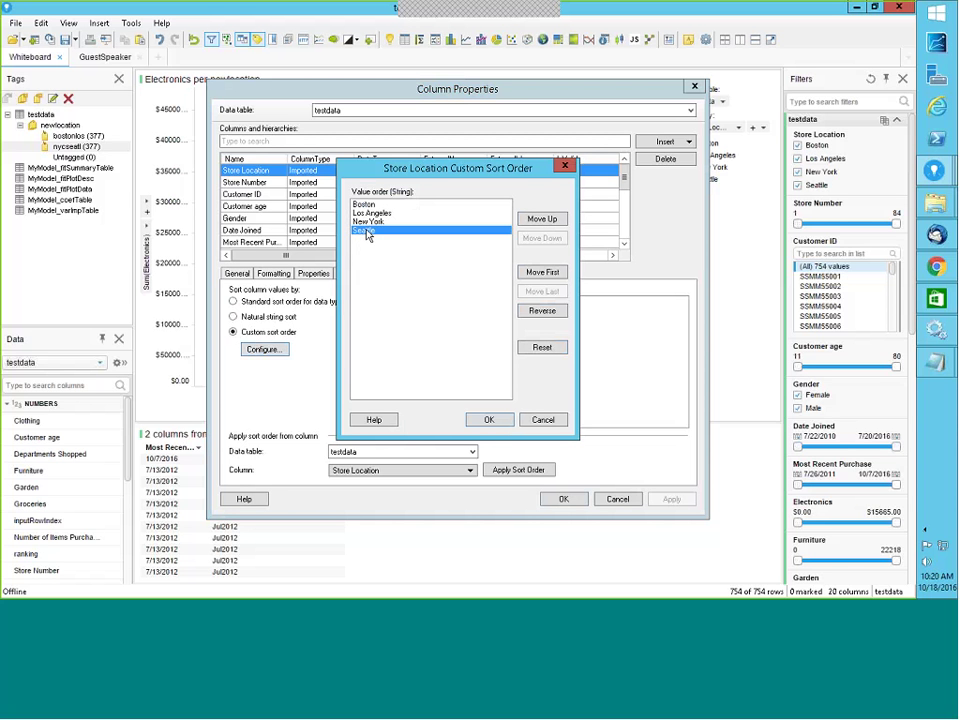
pyautogui.click(541, 220)
pyautogui.click(541, 220)
pyautogui.click(541, 220)
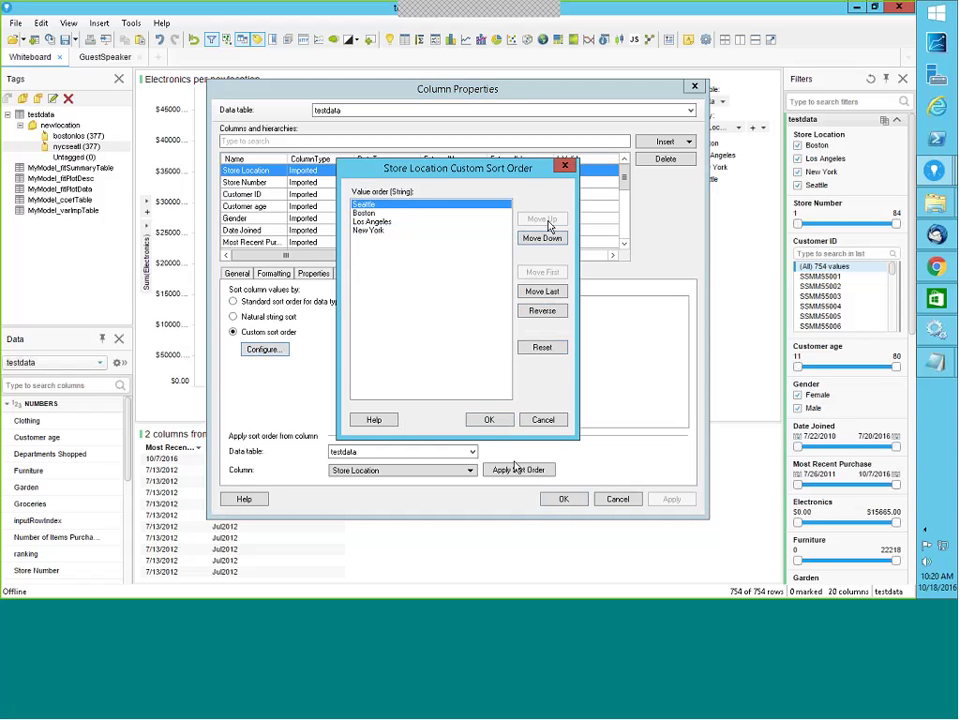
pyautogui.click(491, 421)
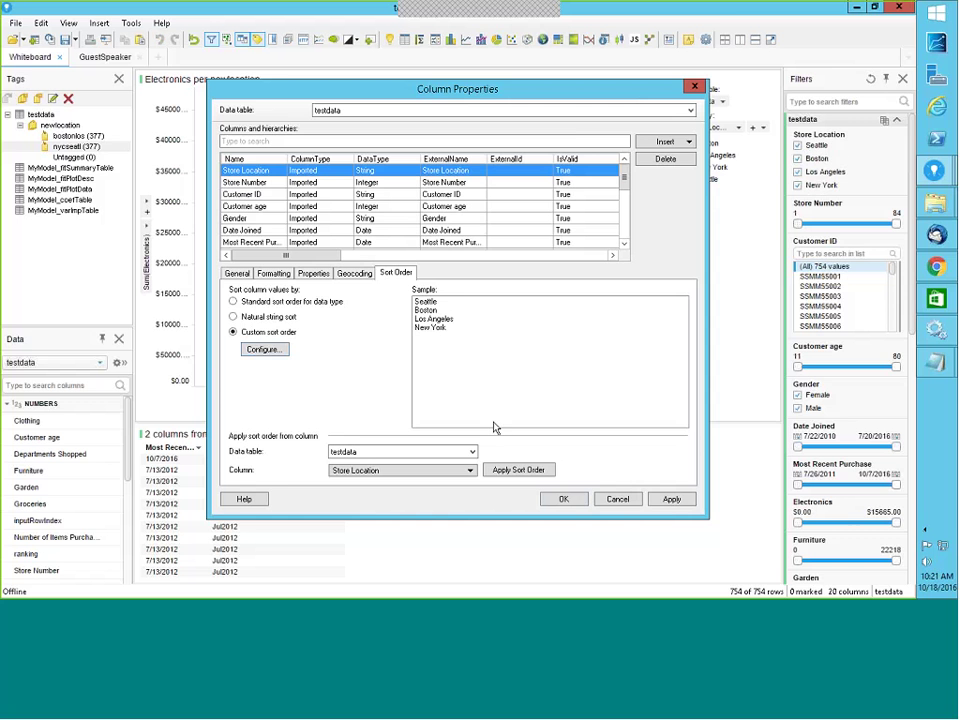
pyautogui.click(671, 498)
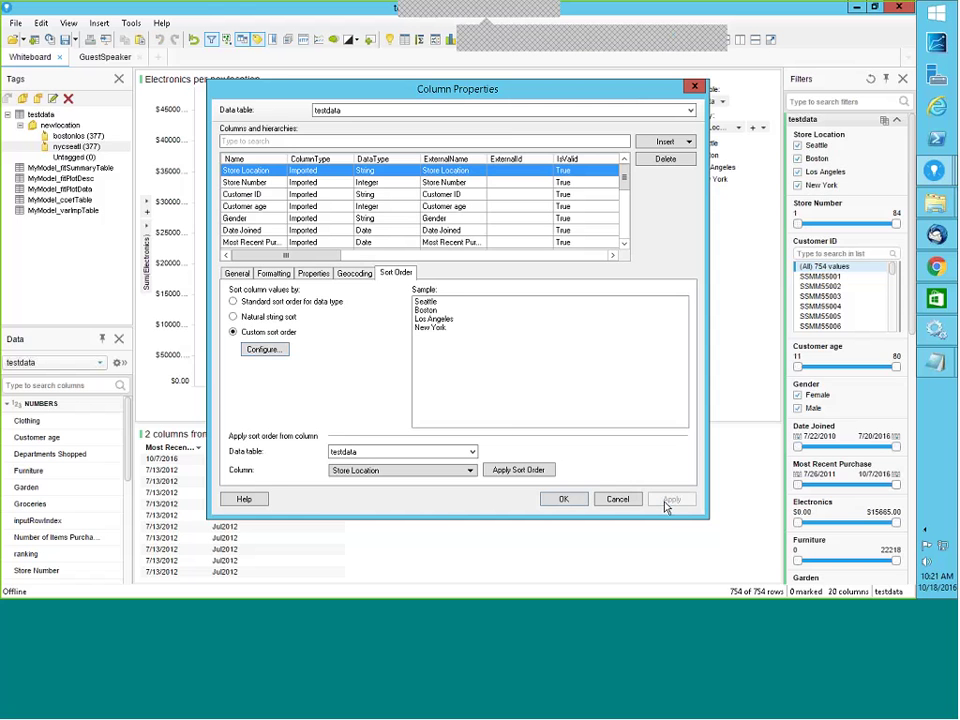
pyautogui.click(563, 498)
# Step: Set the bar chart's category axis to Store Location
pyautogui.click(422, 411)
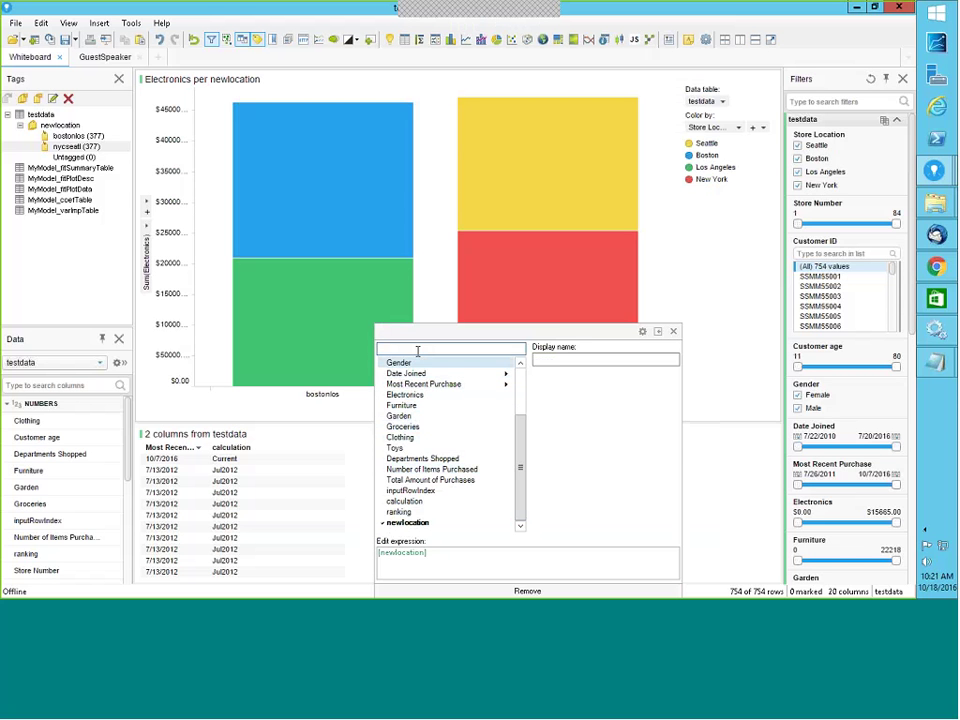
pyautogui.write('s')
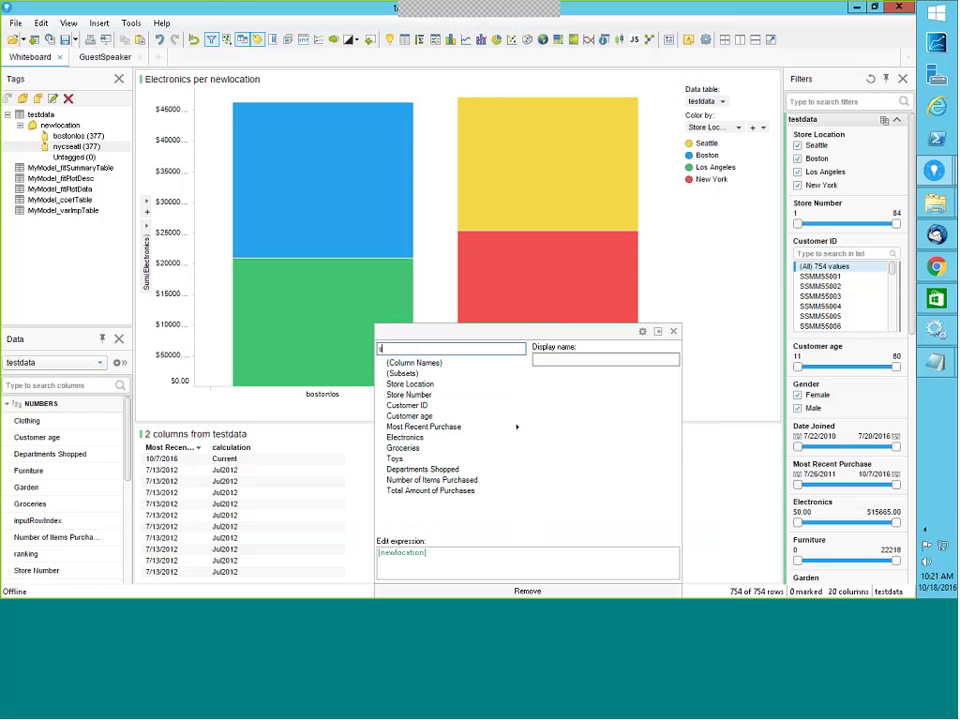
pyautogui.click(410, 384)
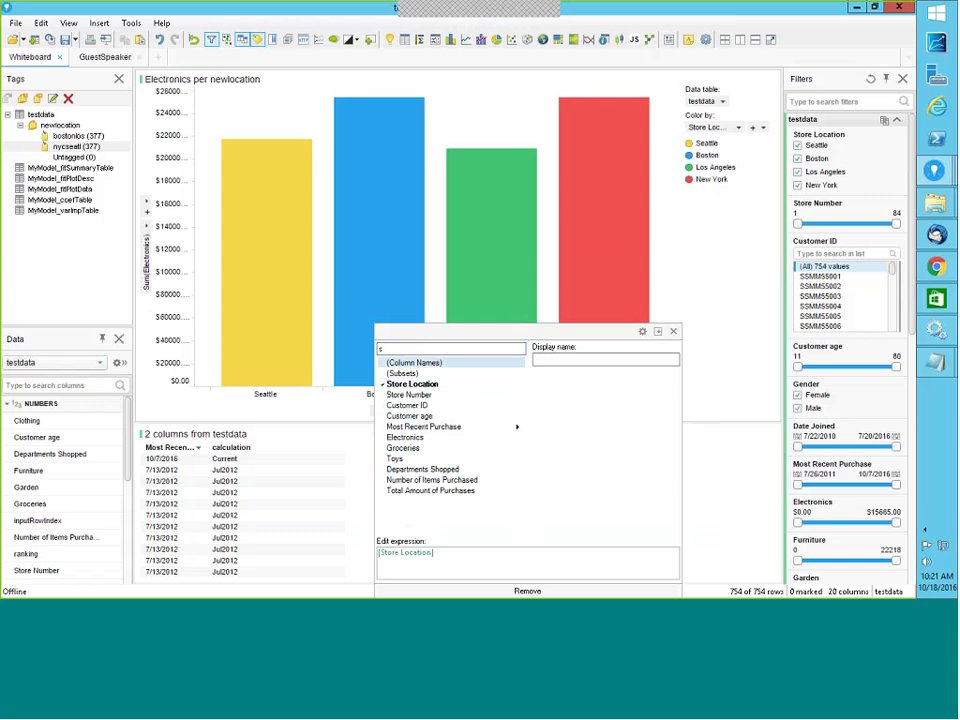
pyautogui.click(673, 331)
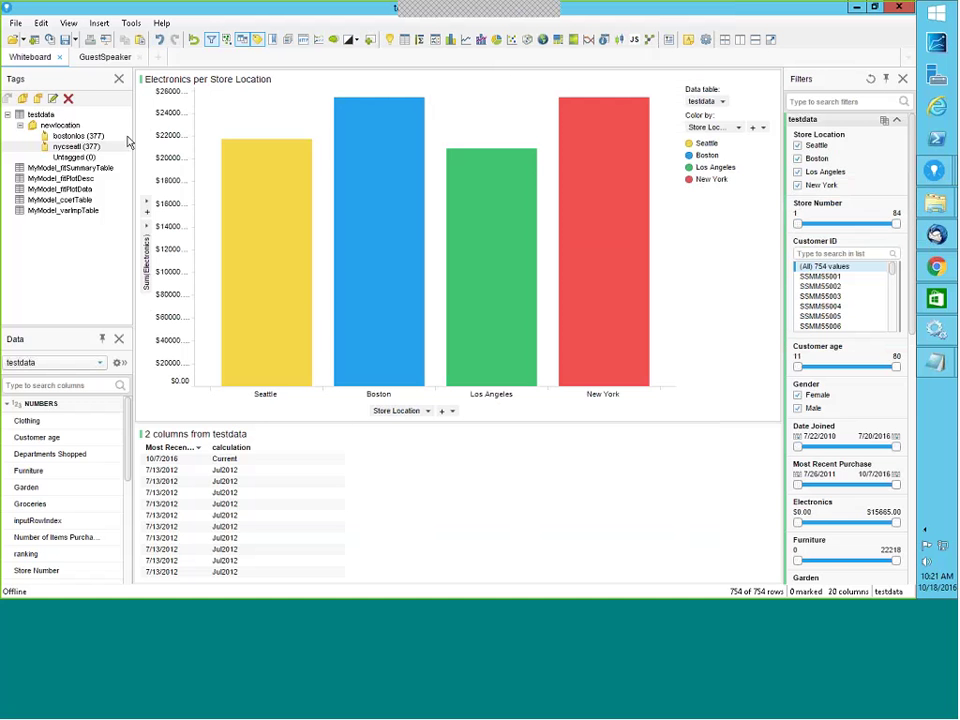
# Step: Examine the column types and expressions of testdata's inputRowIndex, ranking and newlocation columns in the column properties
pyautogui.click(41, 23)
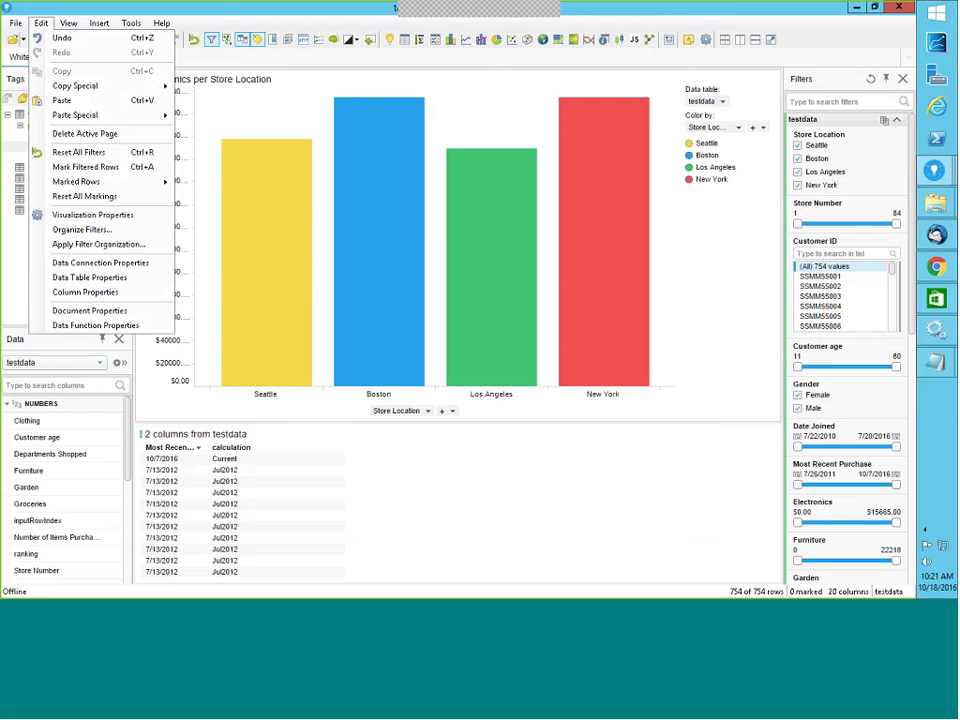
pyautogui.click(90, 292)
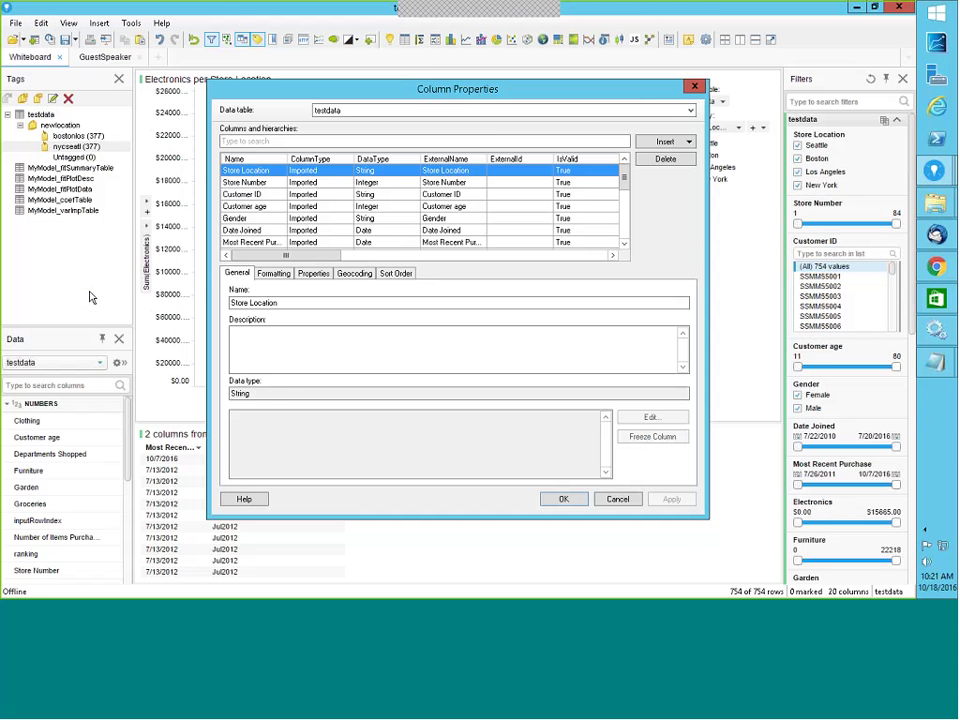
pyautogui.click(446, 111)
pyautogui.click(446, 111)
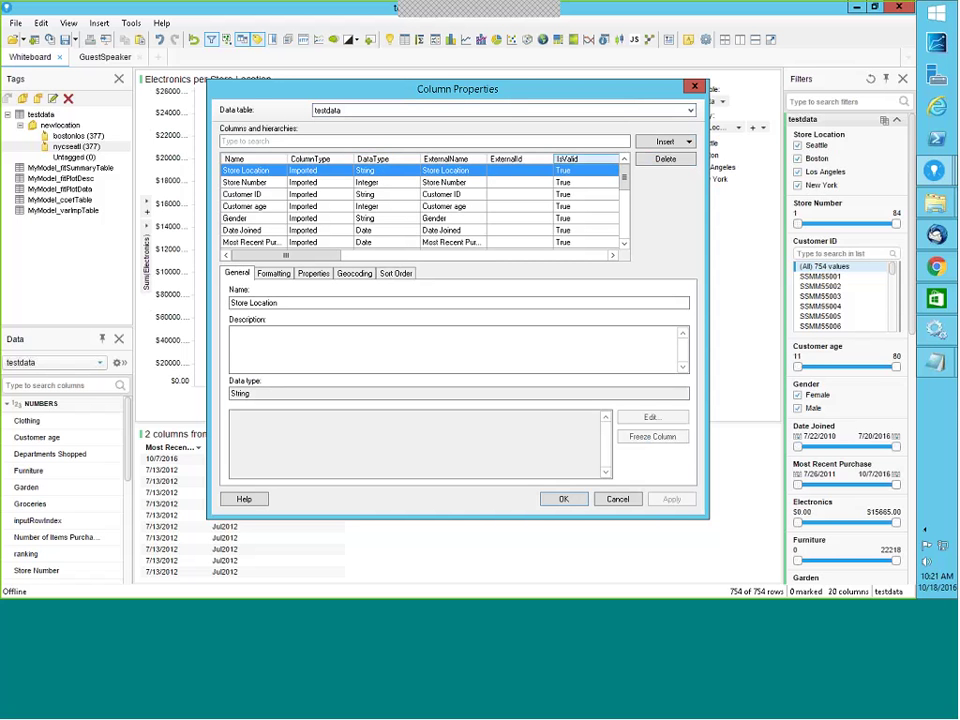
pyautogui.moveTo(328, 258); pyautogui.dragTo(285, 259)
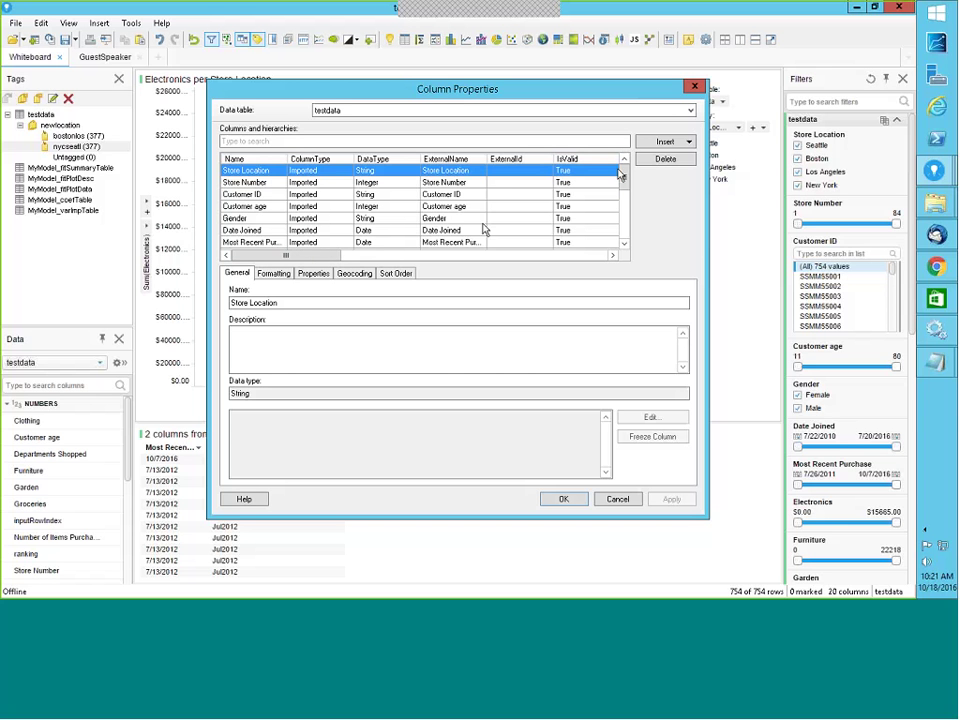
pyautogui.moveTo(624, 178); pyautogui.dragTo(624, 237)
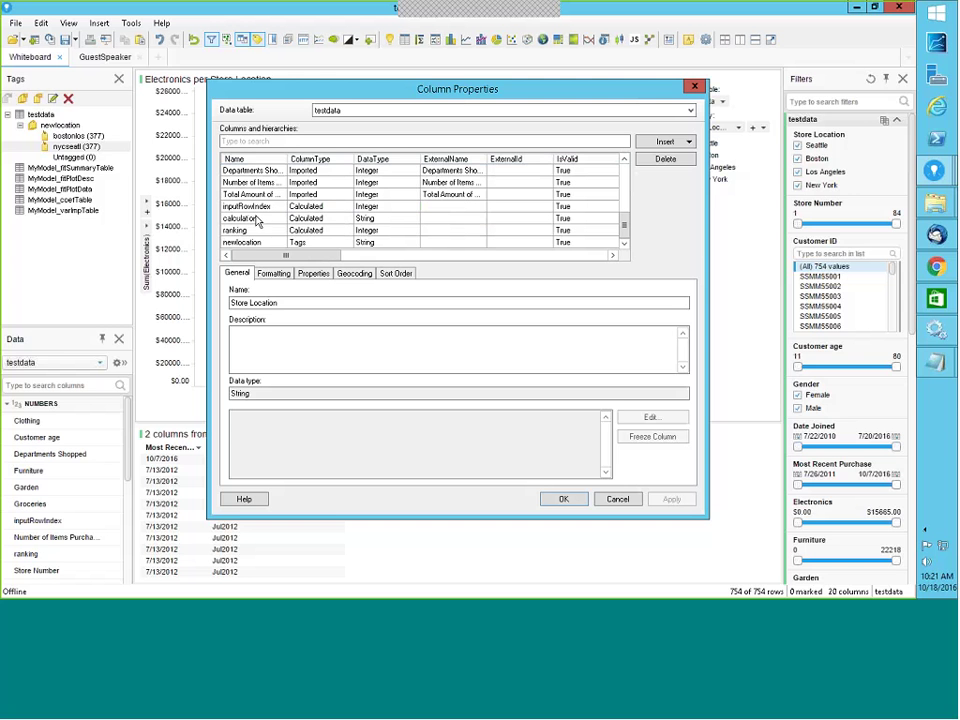
pyautogui.moveTo(304, 210); pyautogui.dragTo(302, 254)
pyautogui.click(307, 207)
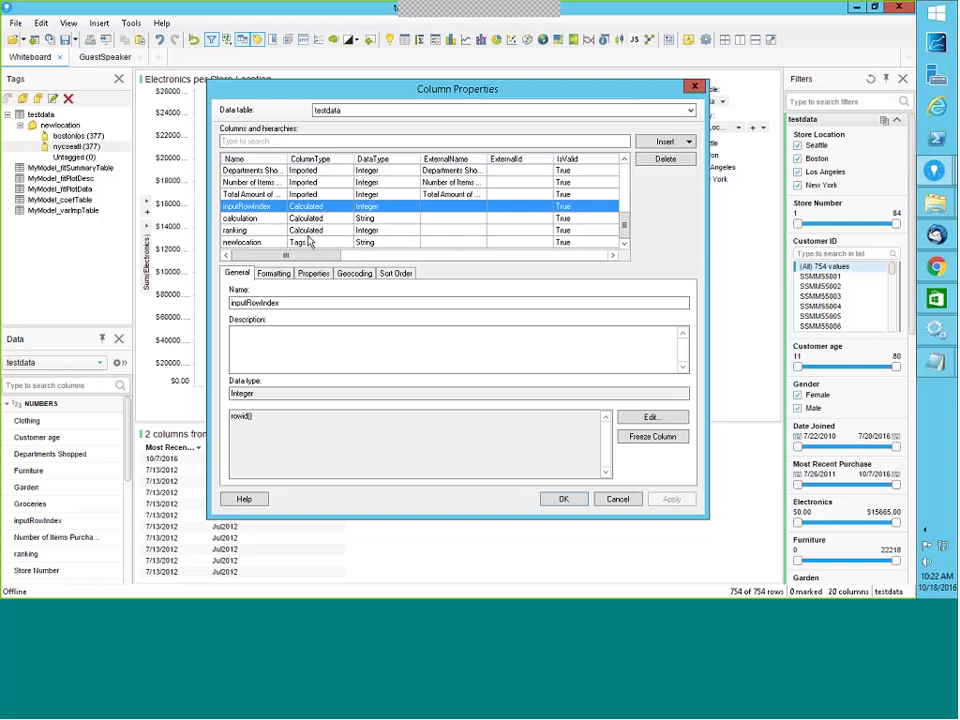
pyautogui.click(310, 231)
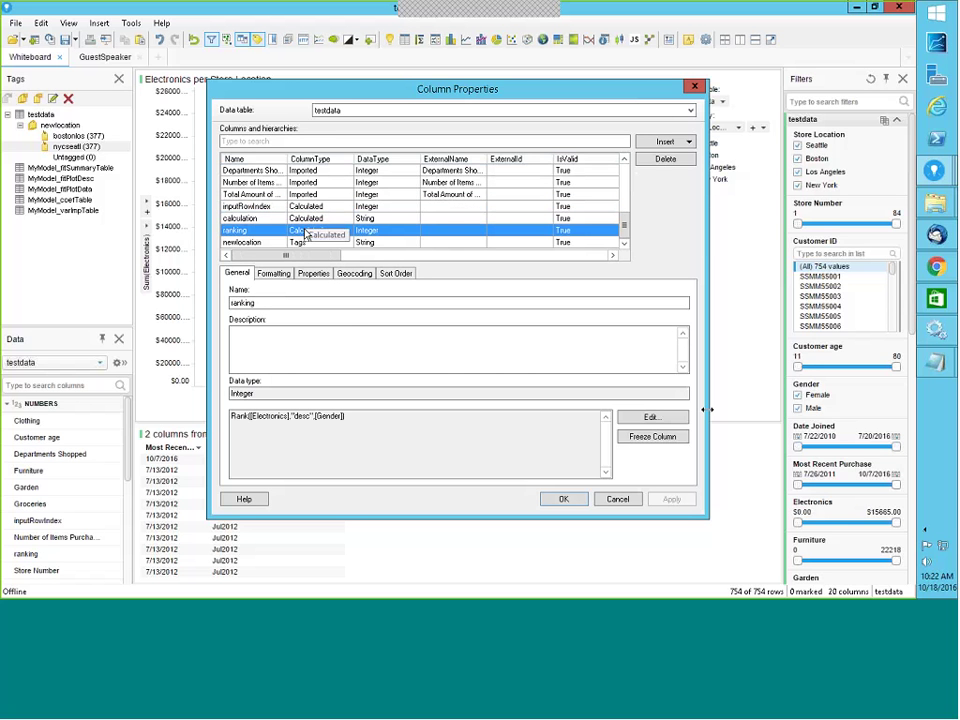
pyautogui.click(299, 243)
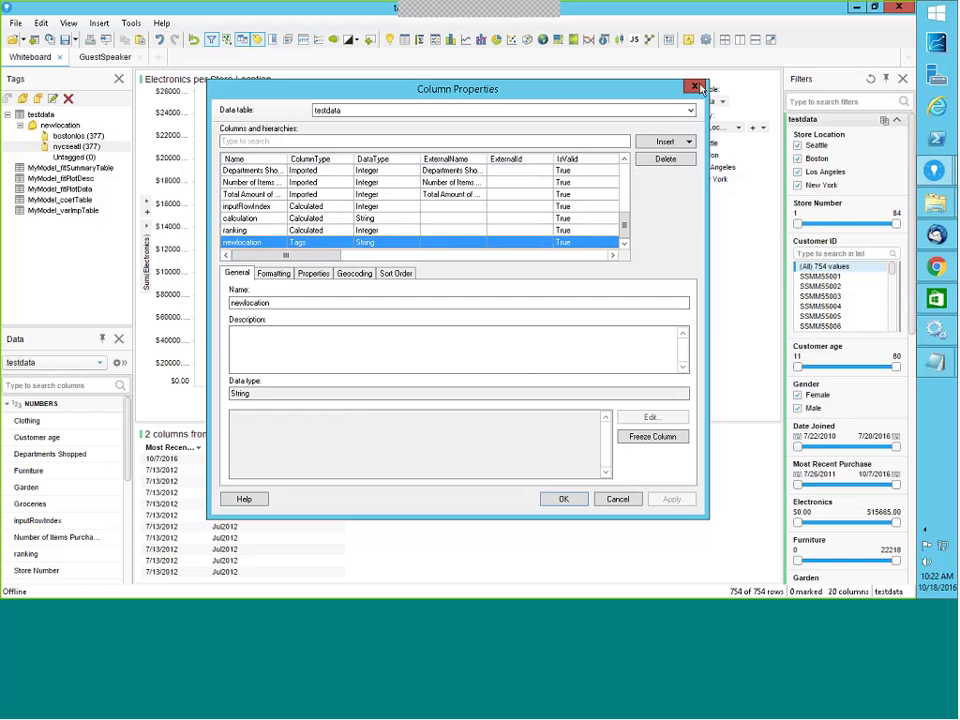
pyautogui.press('Escape')
# Step: Review the source information of the testdata table in the data table properties
pyautogui.click(41, 23)
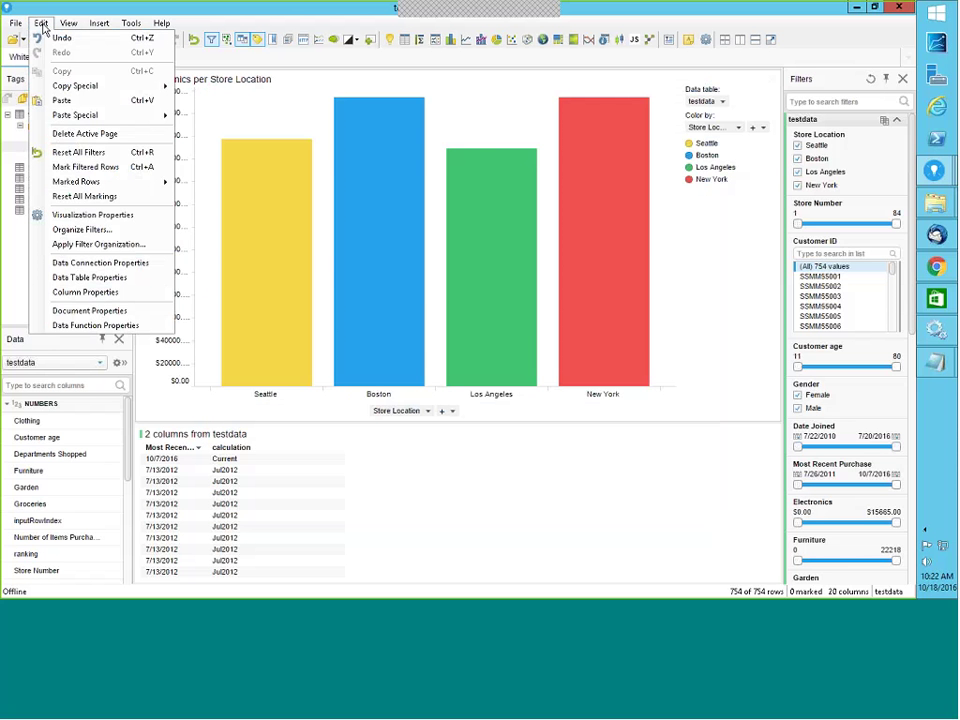
pyautogui.click(92, 277)
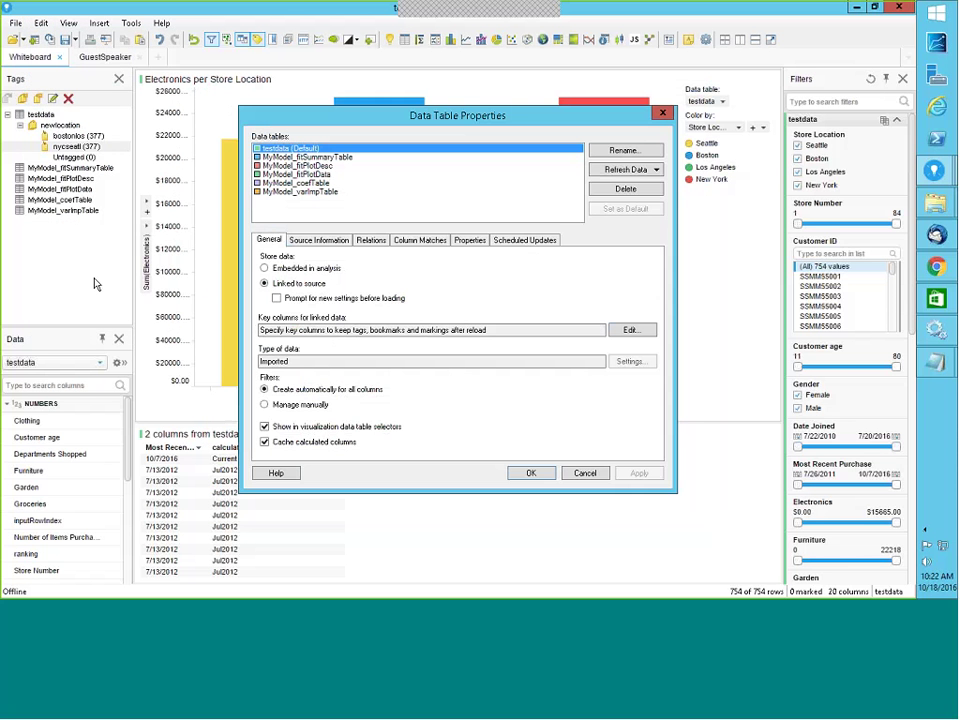
pyautogui.click(318, 240)
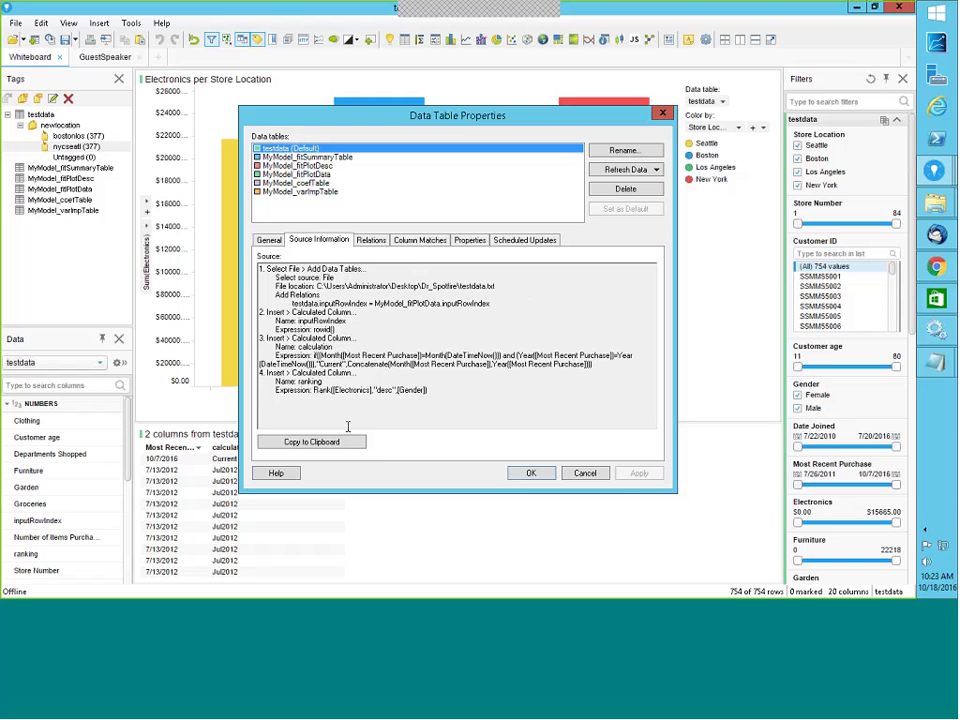
pyautogui.click(661, 113)
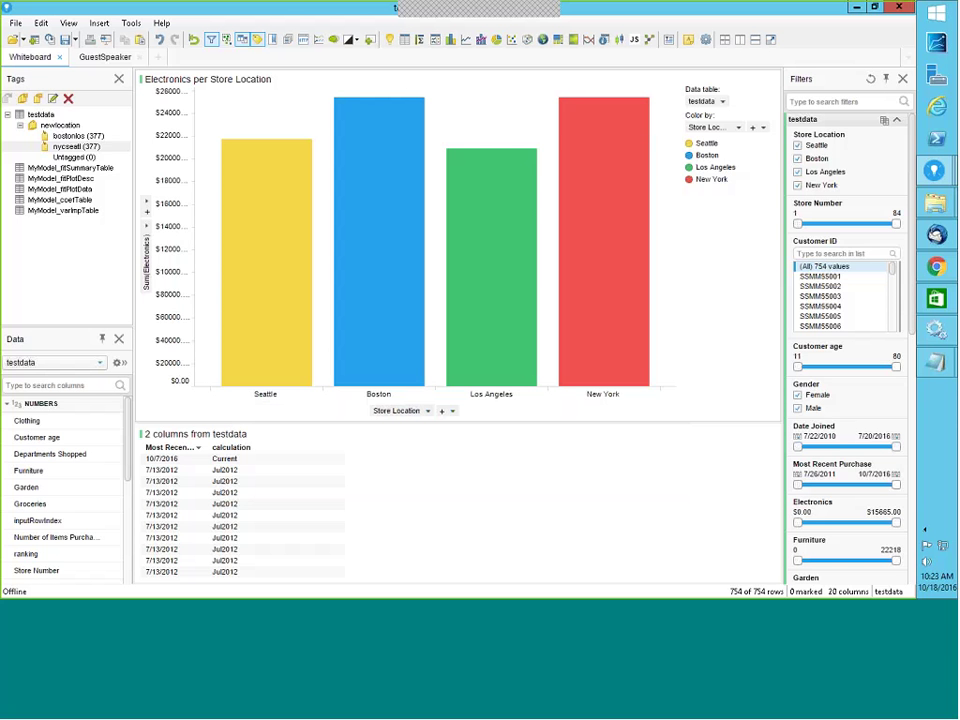
# Step: Check which key columns are available for testdata's linked data, leaving the table properties without changes
pyautogui.click(41, 22)
pyautogui.click(112, 279)
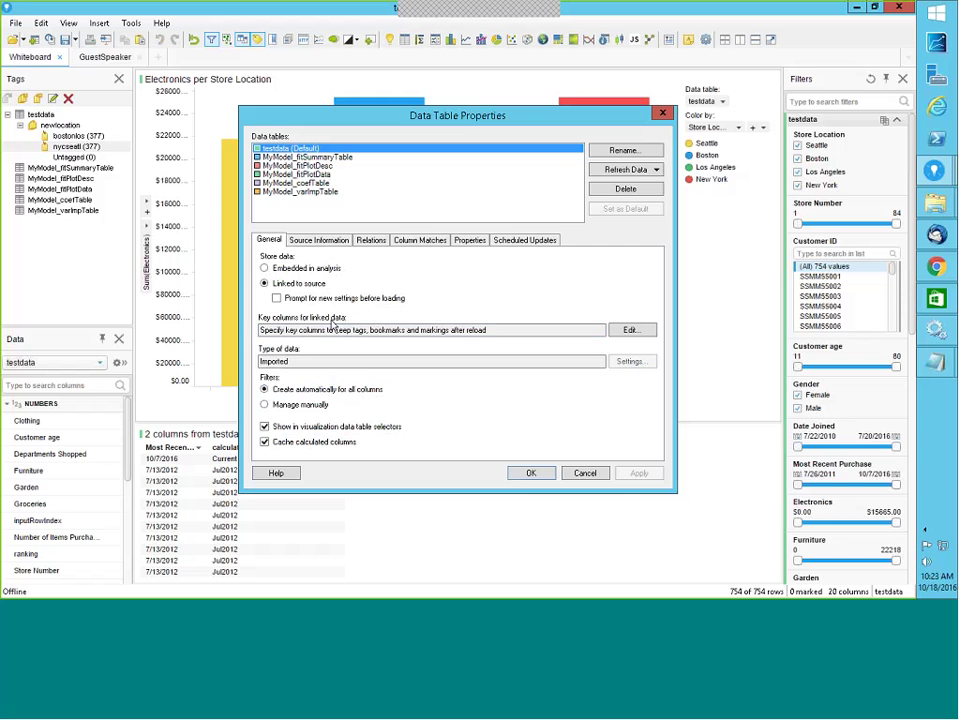
pyautogui.click(642, 333)
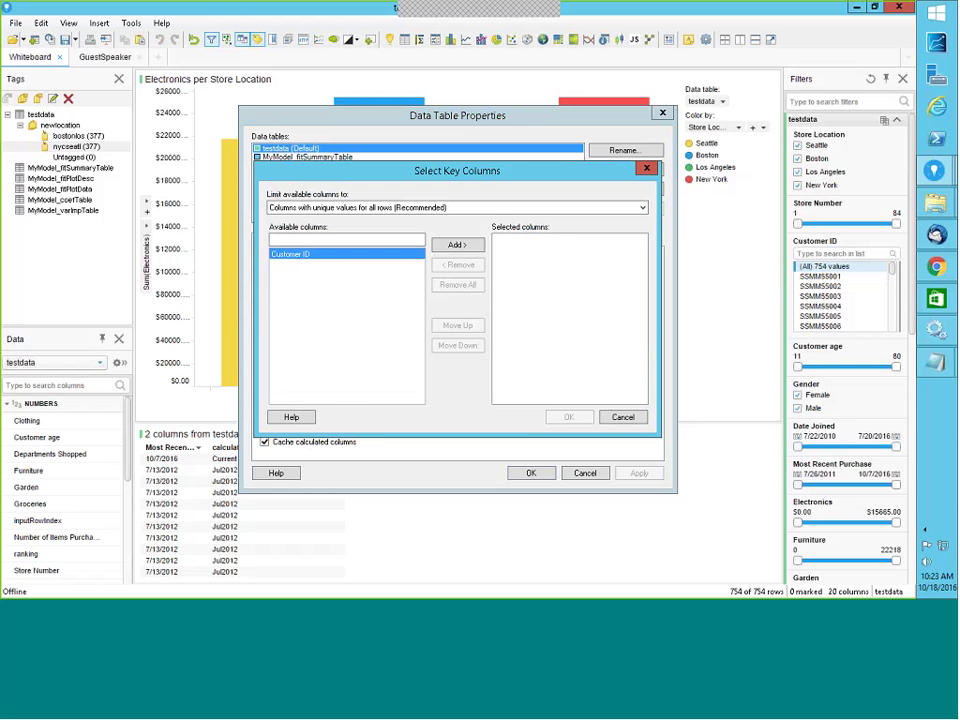
pyautogui.click(622, 416)
pyautogui.click(598, 474)
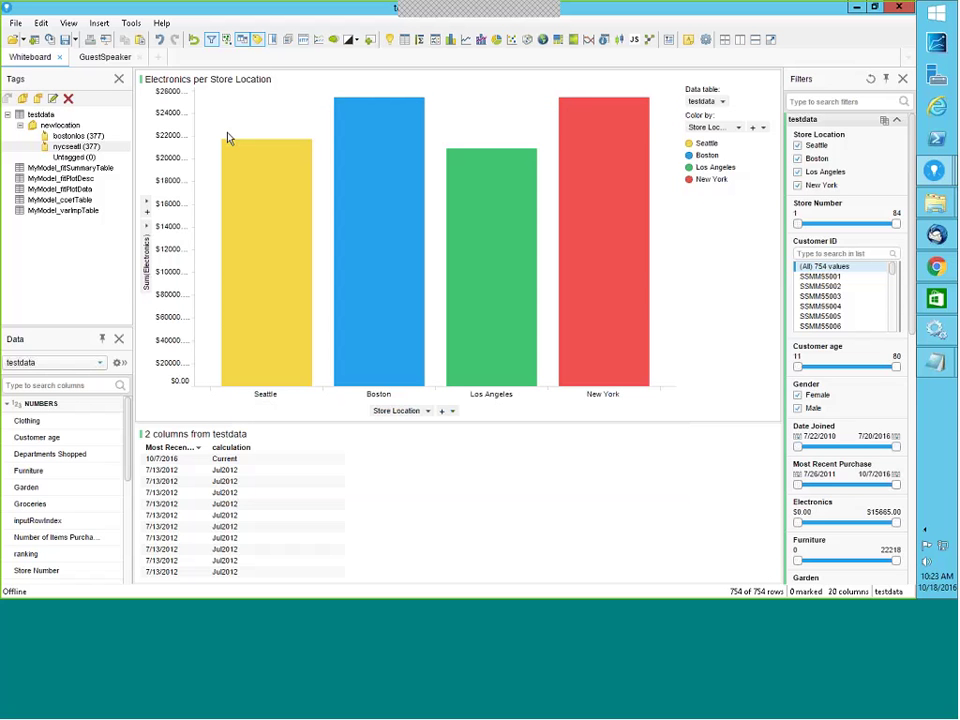
# Step: Check the columns available for a new calculated column in testdata, without inserting one
pyautogui.click(101, 23)
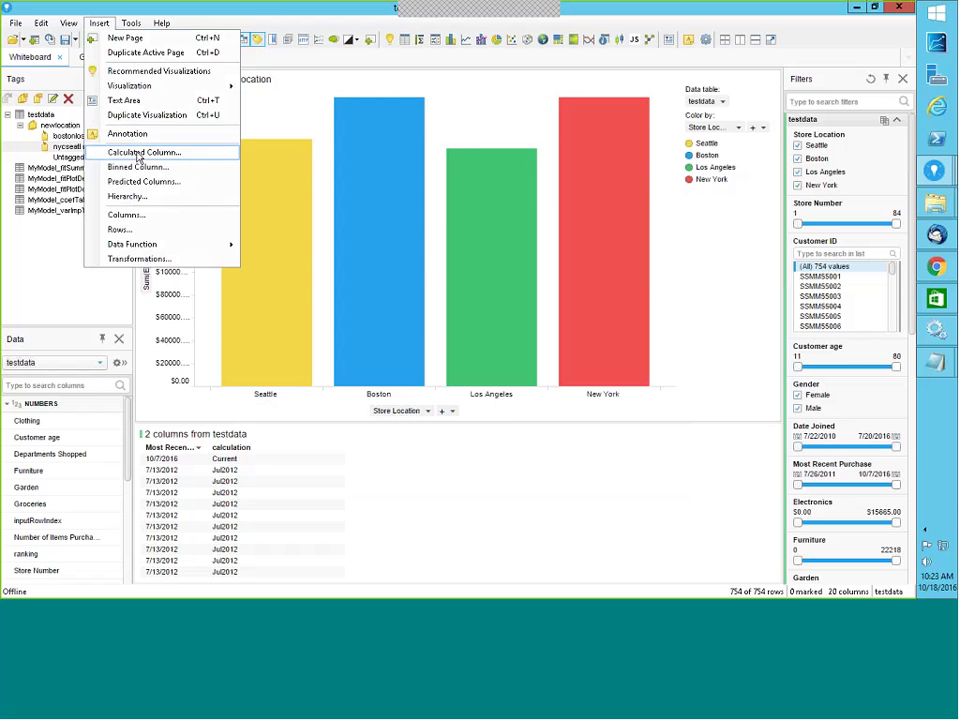
pyautogui.click(141, 152)
pyautogui.moveTo(572, 192); pyautogui.dragTo(570, 240)
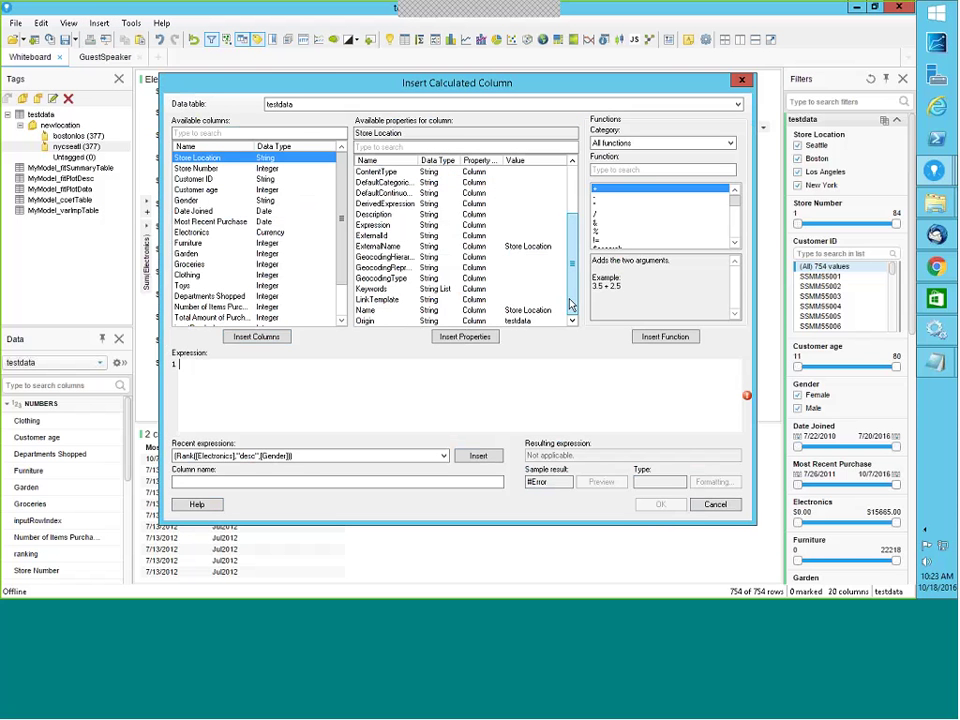
pyautogui.scroll(-1, 338, 297)
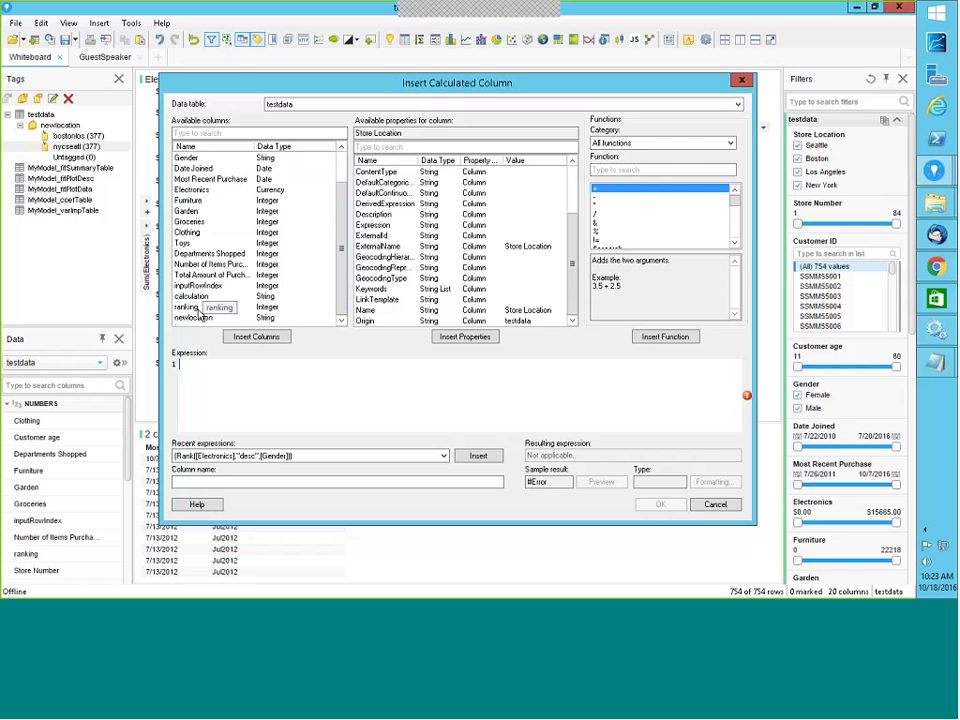
pyautogui.press('Escape')
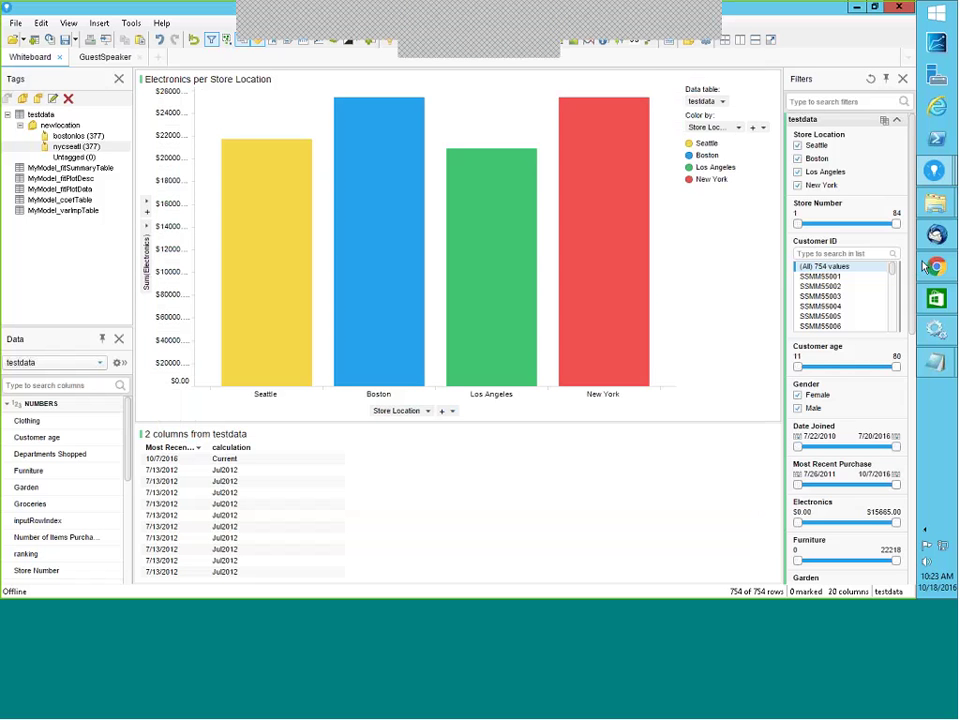
# Step: Switch to Chrome and bring up the TIBCO Community question about the missing Register Data Functions option
pyautogui.moveTo(942, 278)
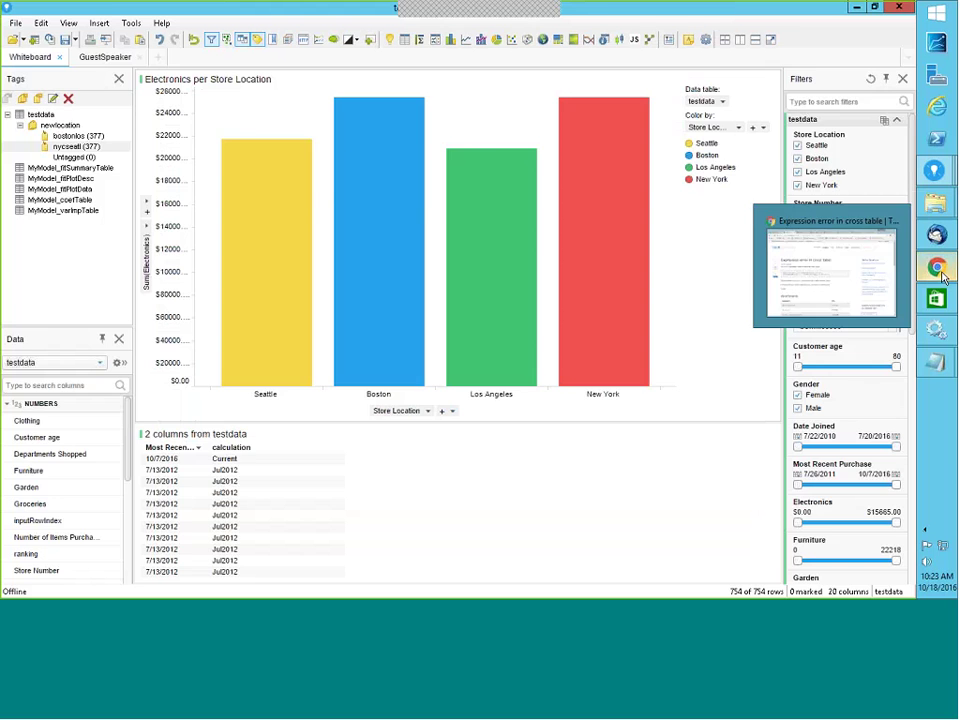
pyautogui.click(888, 267)
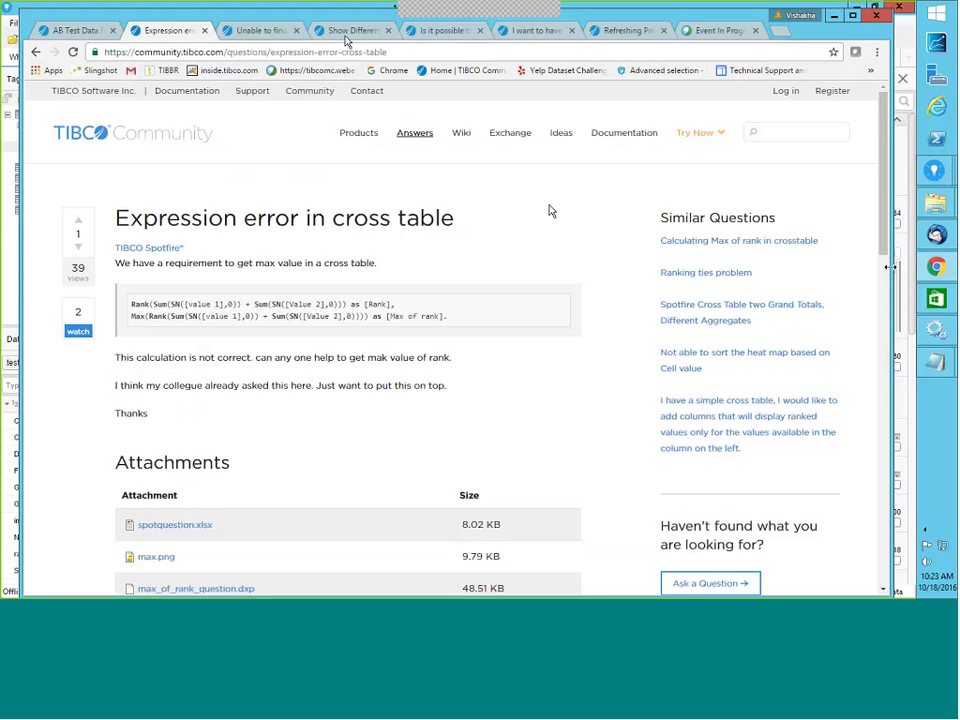
pyautogui.click(257, 30)
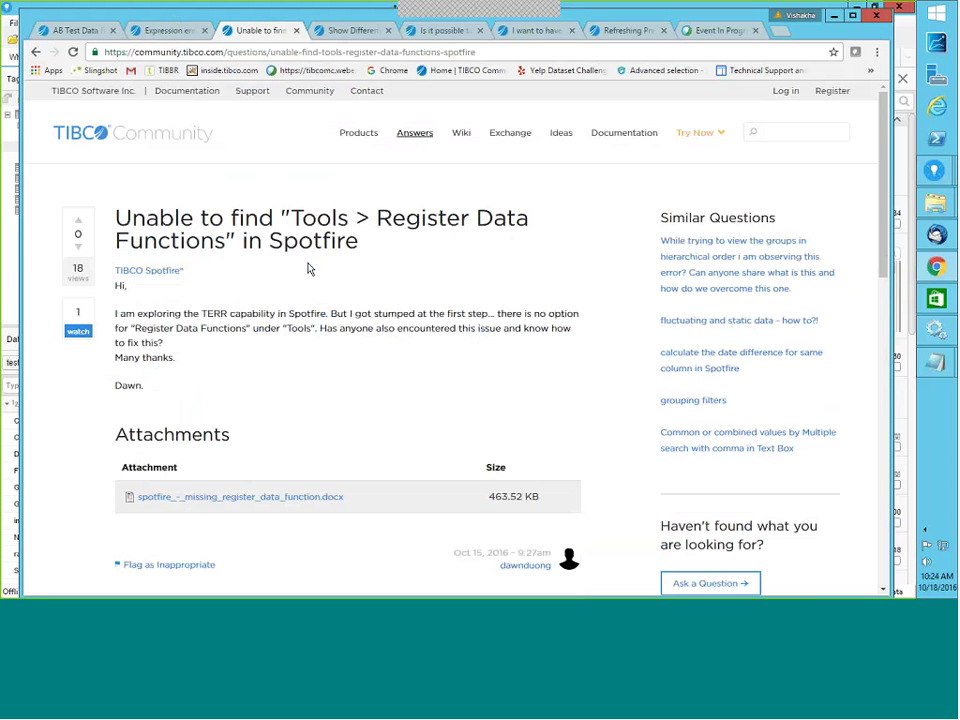
pyautogui.moveTo(936, 172)
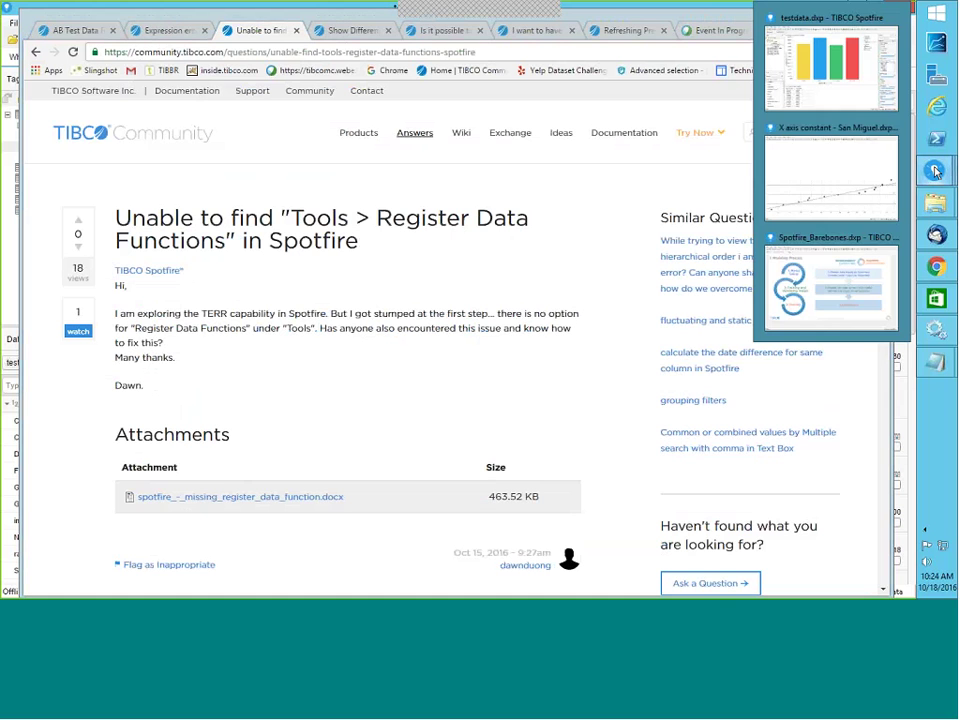
# Step: Switch to the testdata analysis in Spotfire and check whether Register Data Functions is offered among the tools
pyautogui.click(799, 23)
pyautogui.click(131, 22)
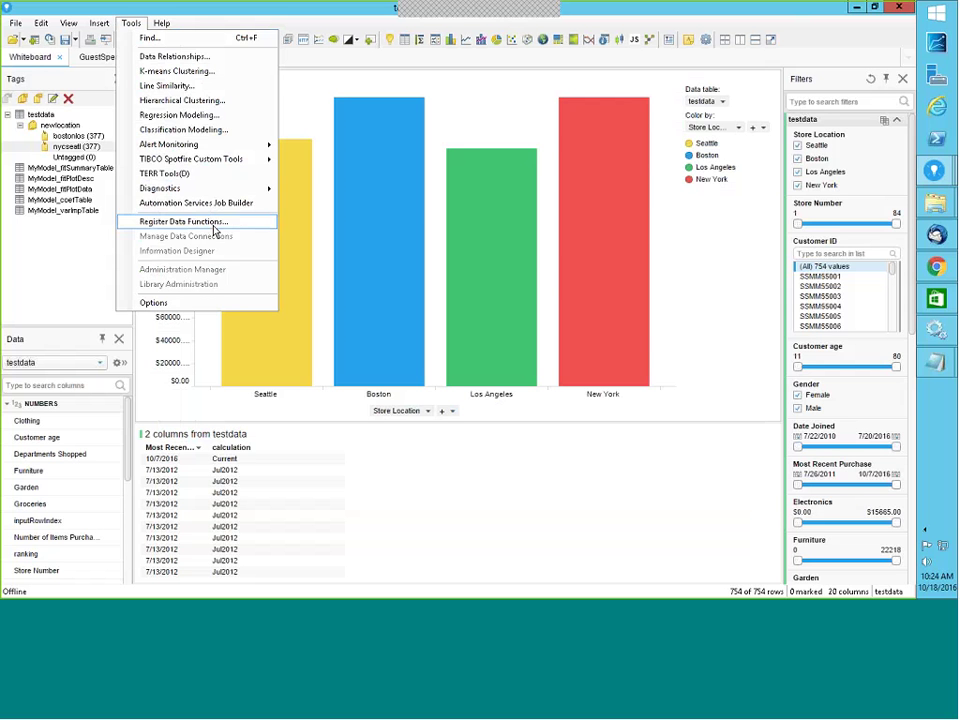
pyautogui.click(303, 115)
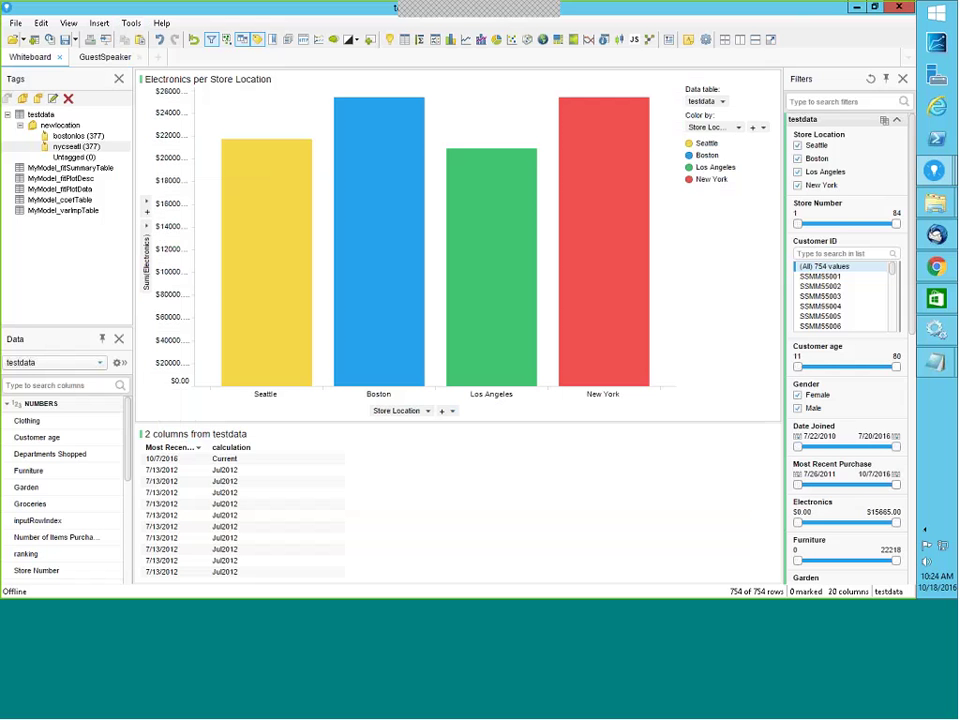
# Step: Clear the open Spotfire windows off the desktop and start a new Spotfire session
pyautogui.moveTo(926, 176)
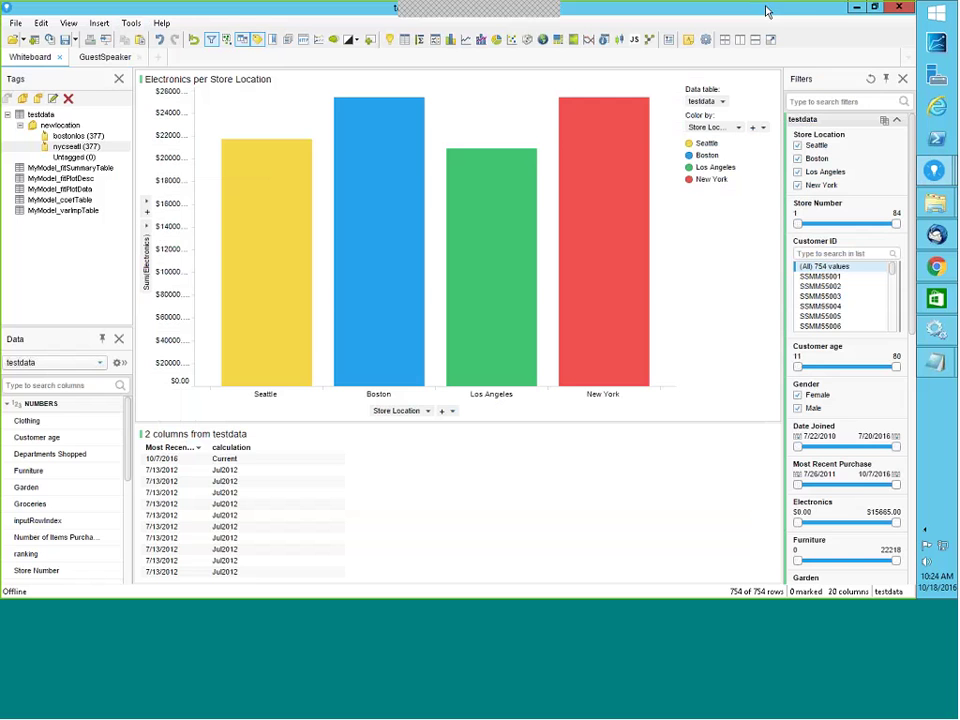
pyautogui.click(874, 7)
pyautogui.click(856, 19)
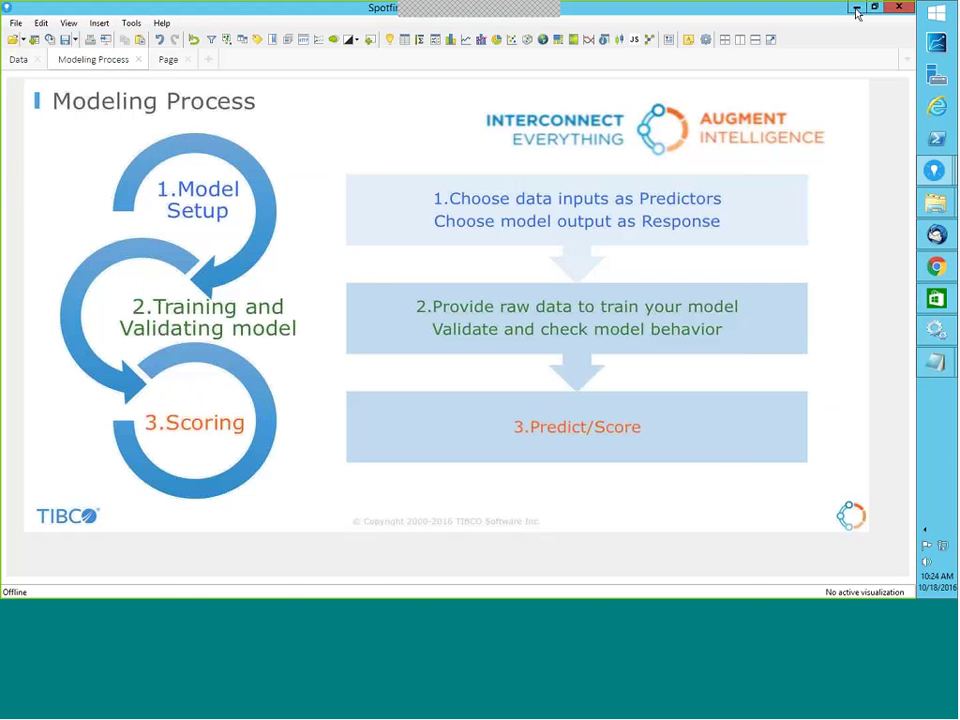
pyautogui.click(856, 9)
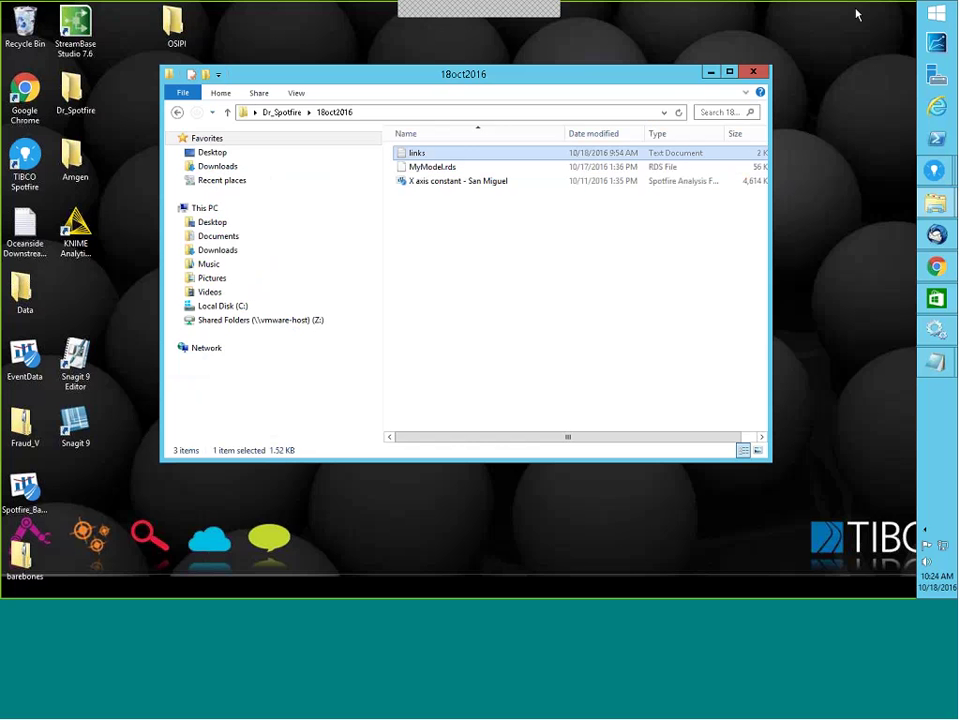
pyautogui.doubleClick(22, 165)
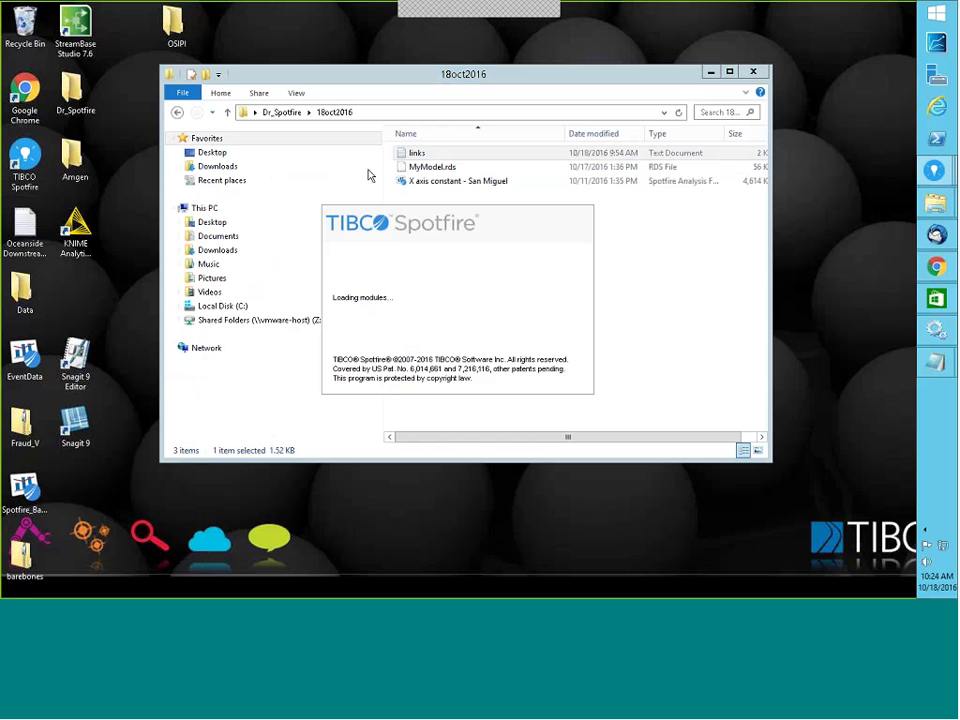
pyautogui.moveTo(936, 176)
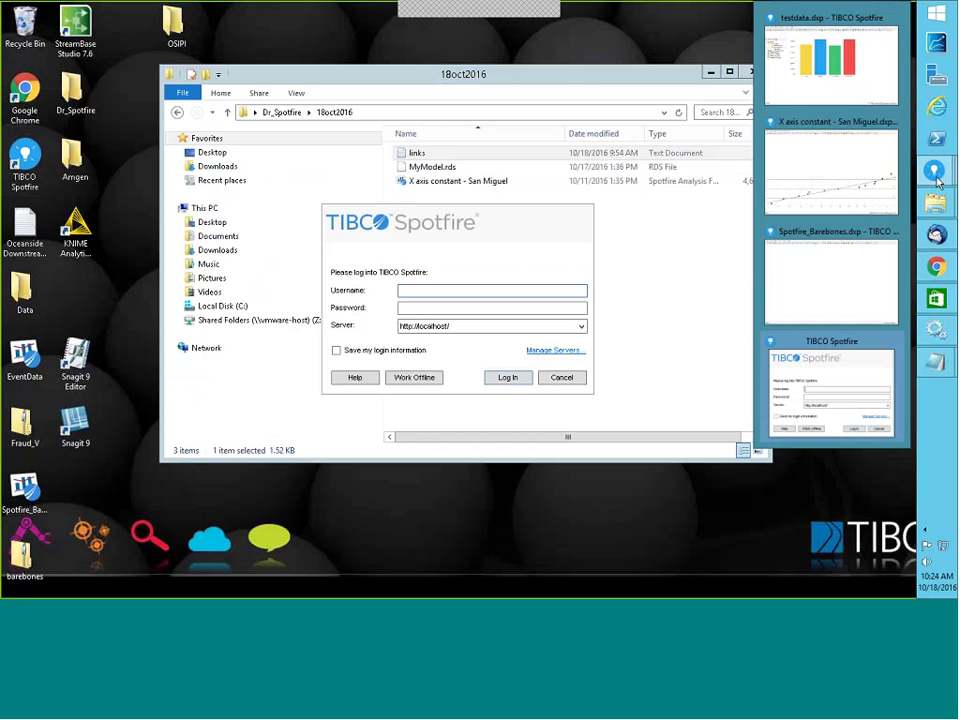
pyautogui.write('sfadmin')
pyautogui.click(431, 308)
pyautogui.write('****')
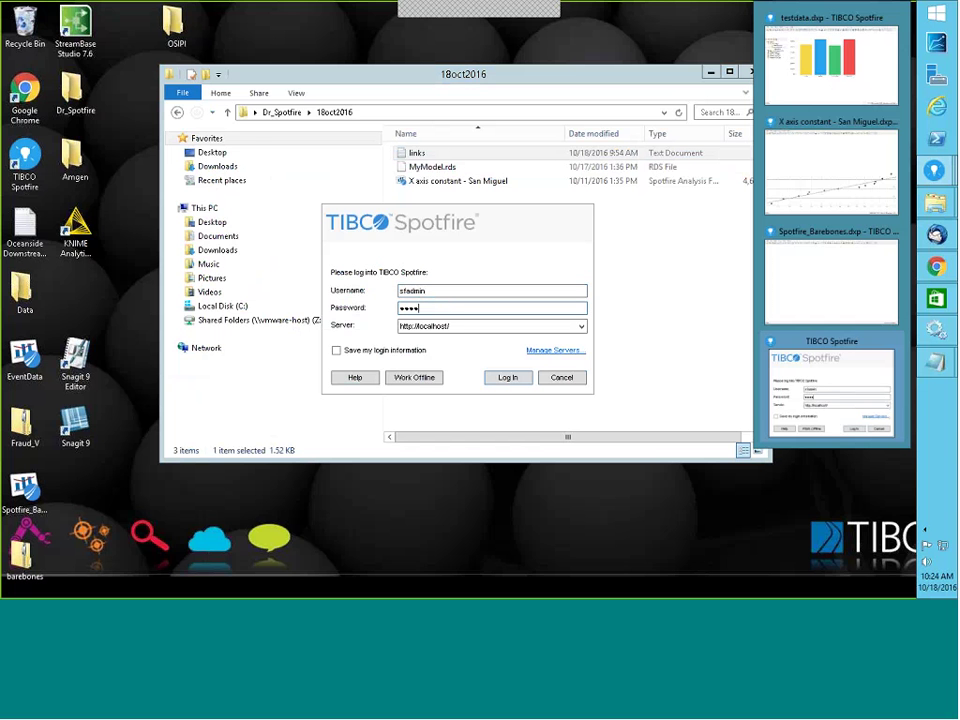
pyautogui.write('***')
pyautogui.click(508, 377)
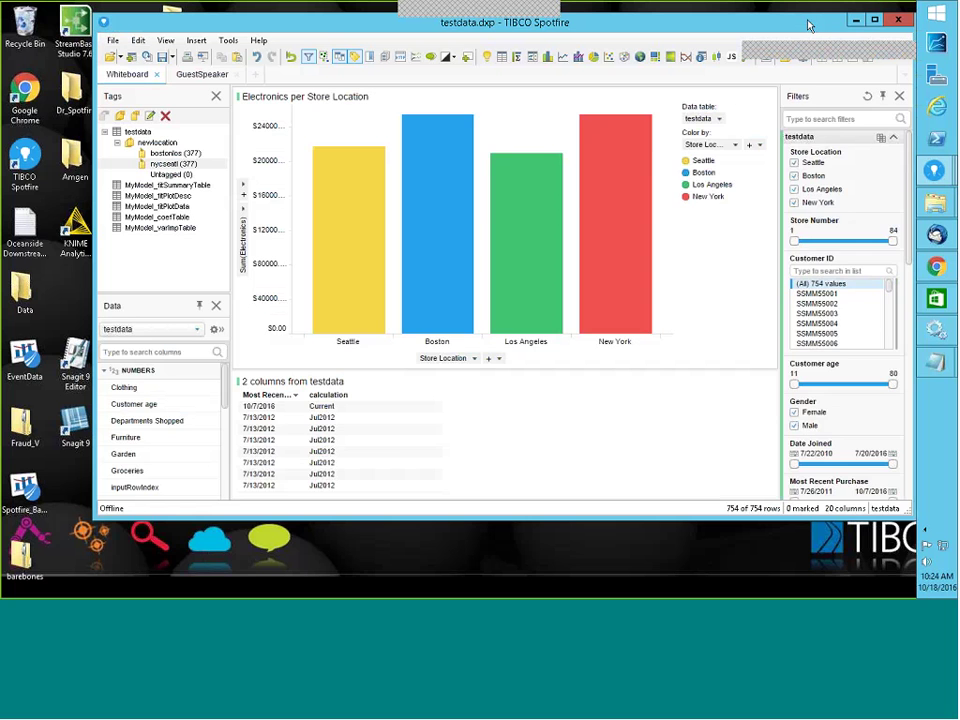
# Step: Switch to the newly logged-in Spotfire session and open the Administration Manager
pyautogui.click(875, 20)
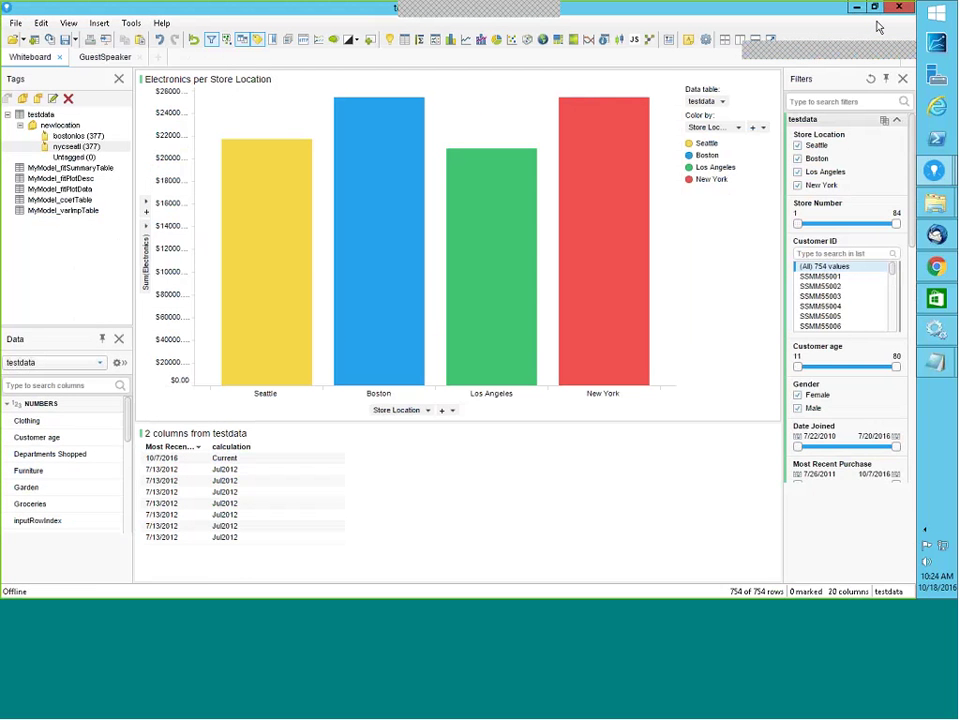
pyautogui.moveTo(935, 170)
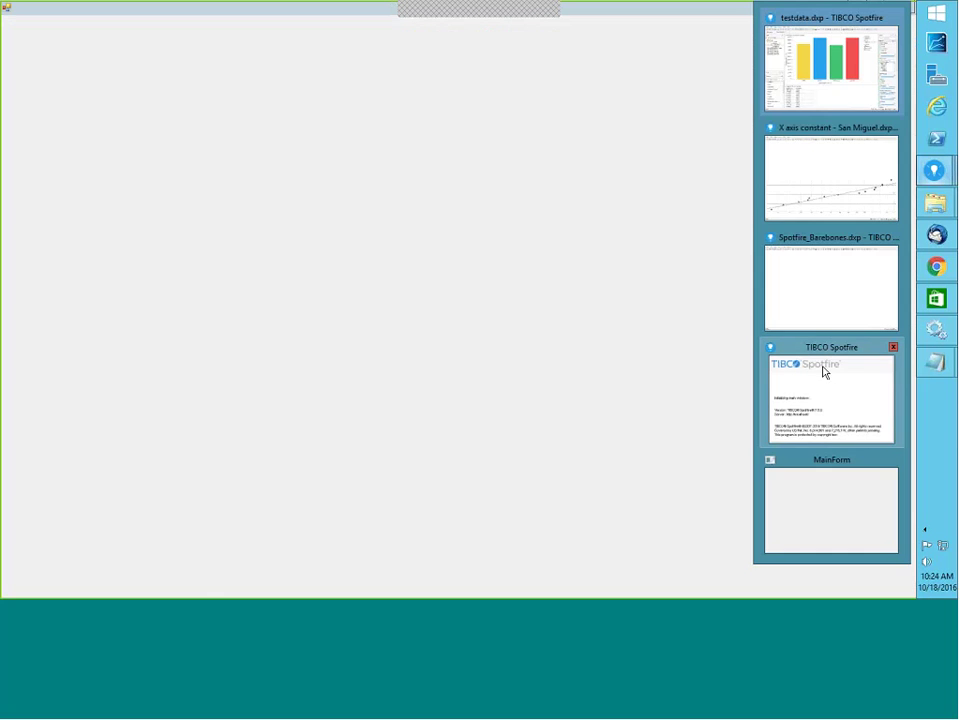
pyautogui.click(823, 368)
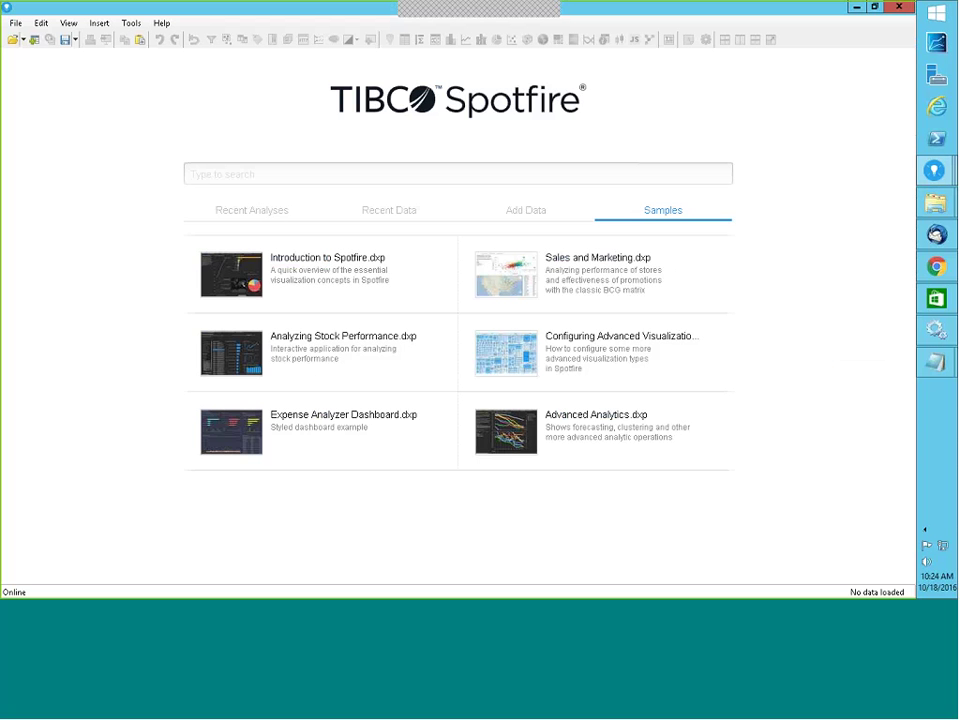
pyautogui.click(130, 31)
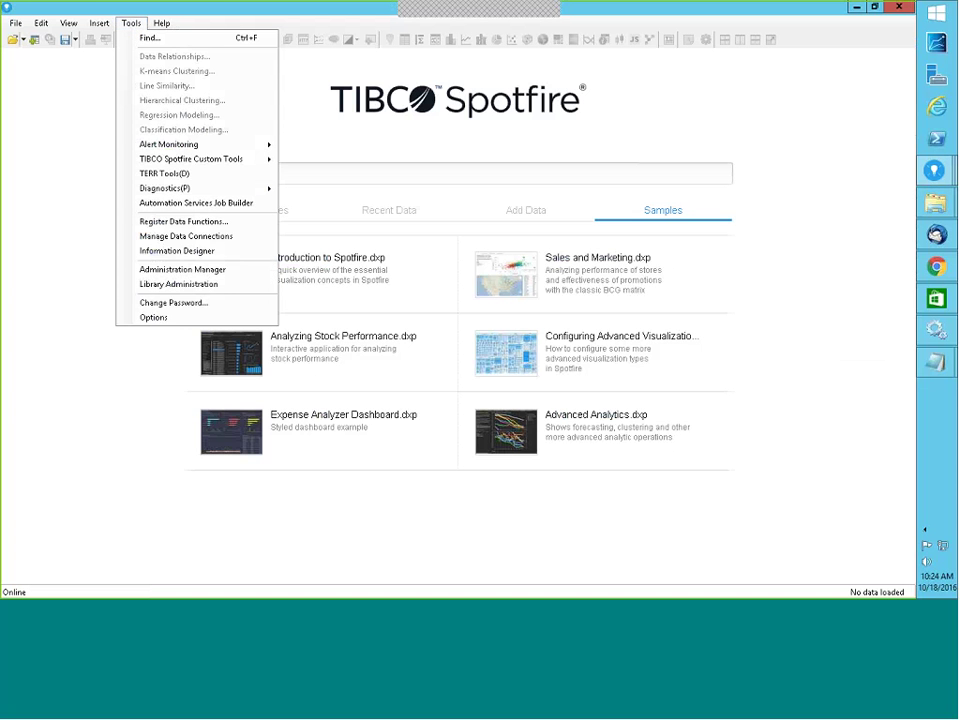
pyautogui.click(208, 283)
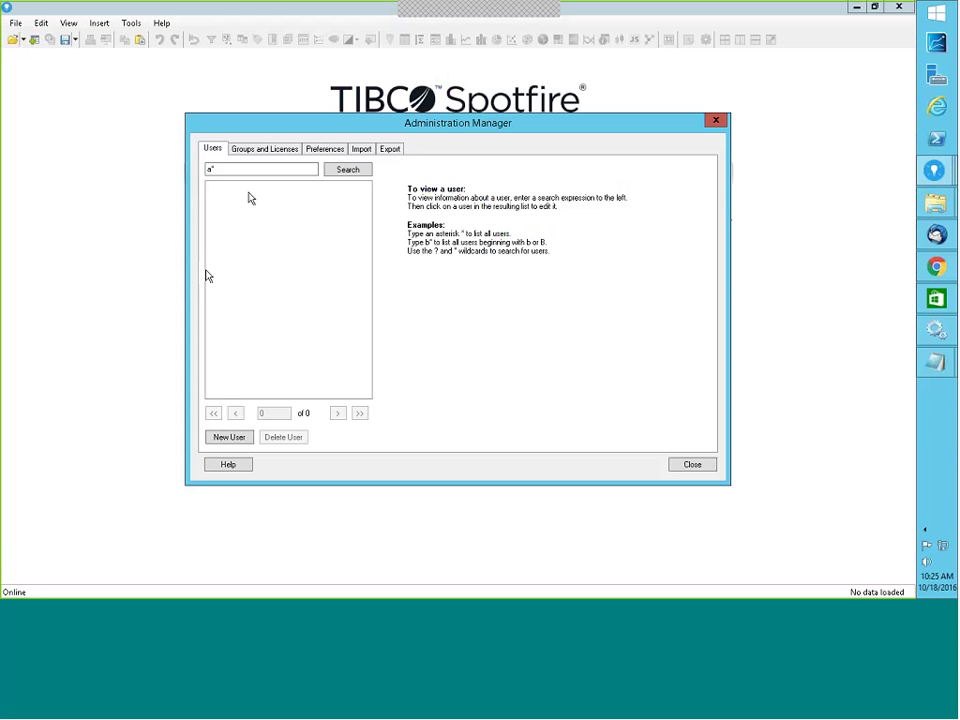
# Step: Examine the preferences available for the Everyone group, including the AggregationMenu category
pyautogui.click(261, 151)
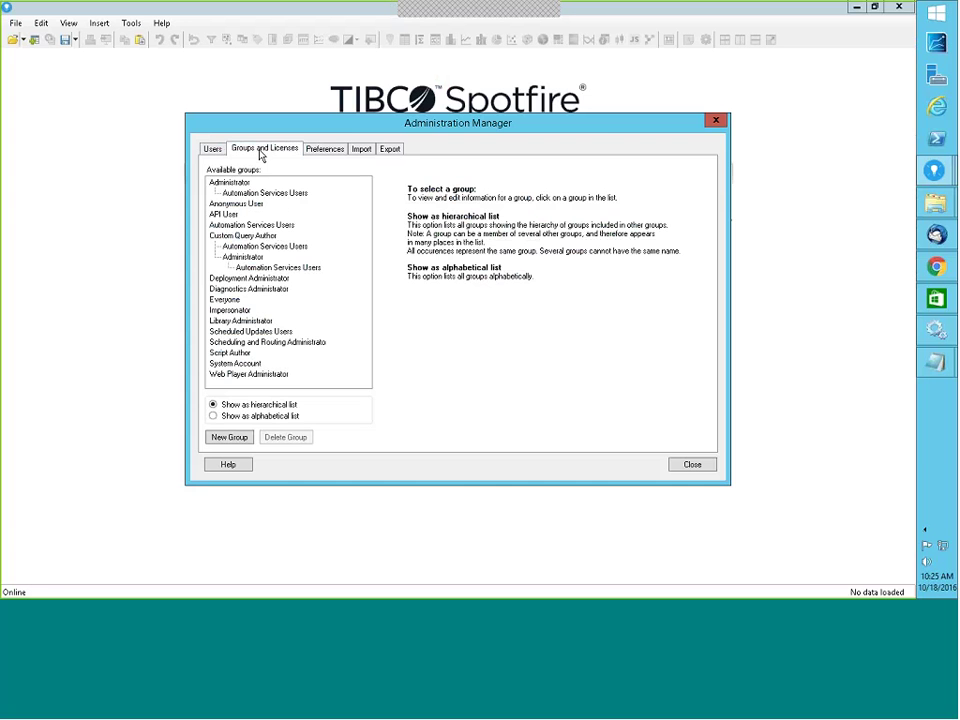
pyautogui.click(326, 150)
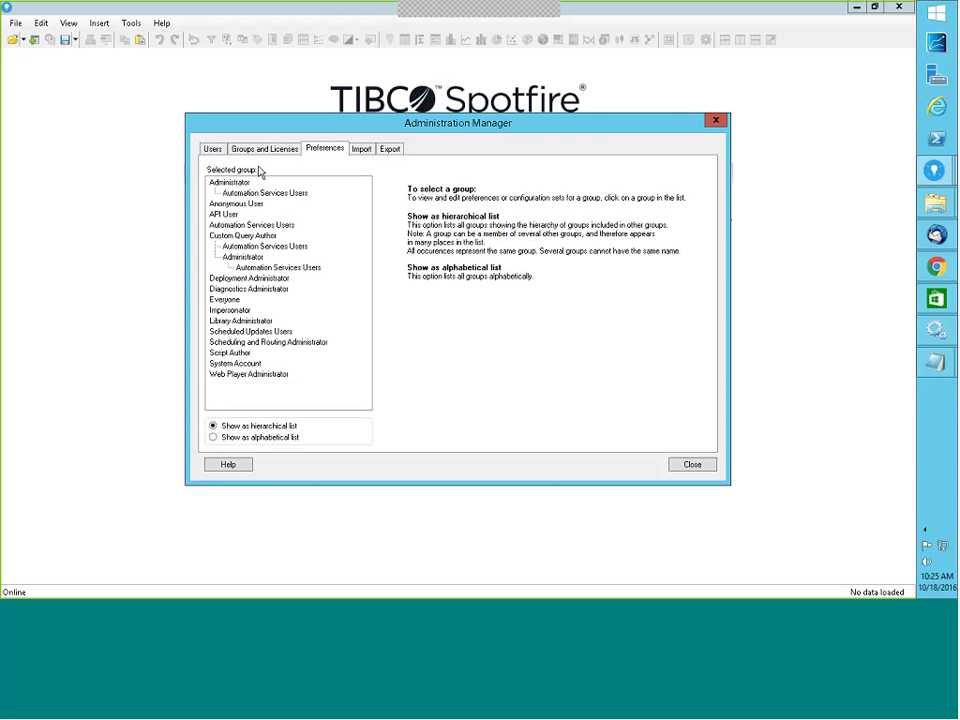
pyautogui.click(223, 301)
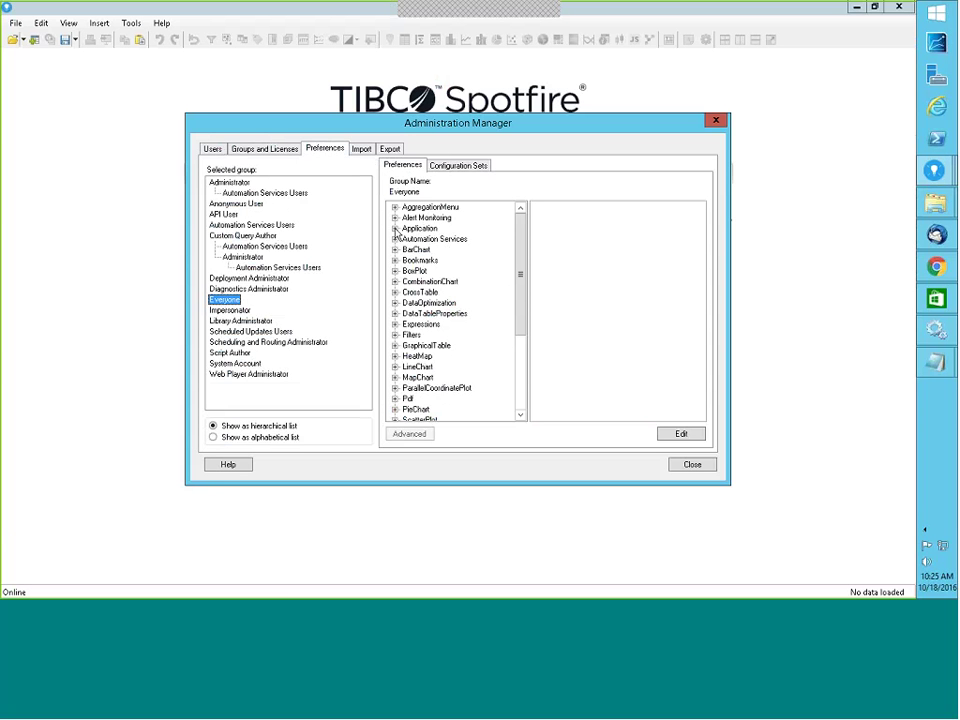
pyautogui.click(395, 207)
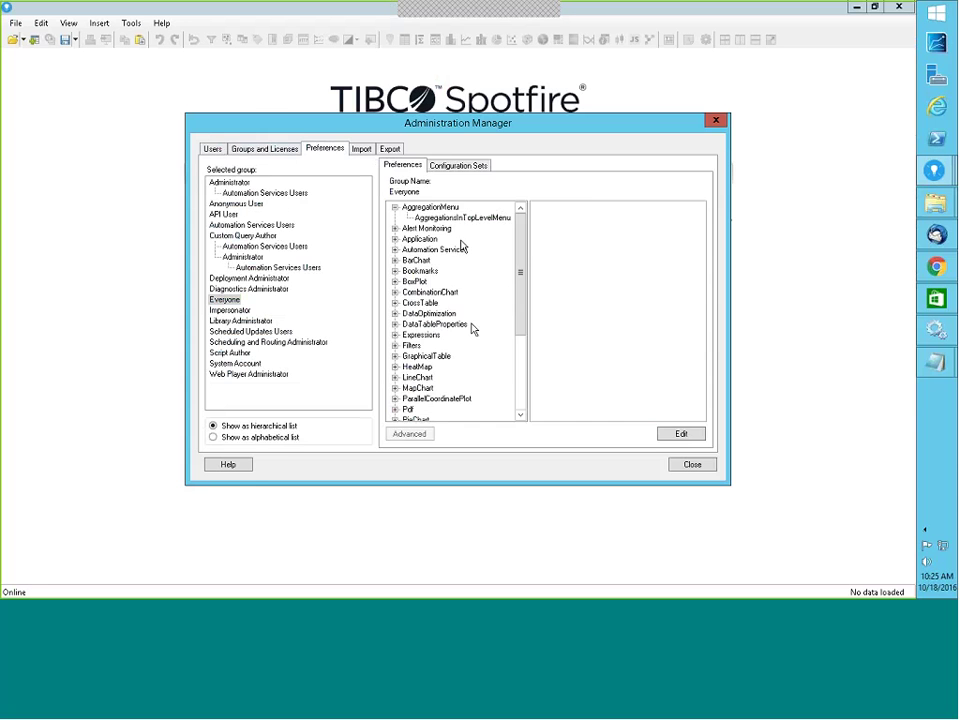
# Step: Open the licenses assigned to the Administrator group for editing
pyautogui.click(262, 149)
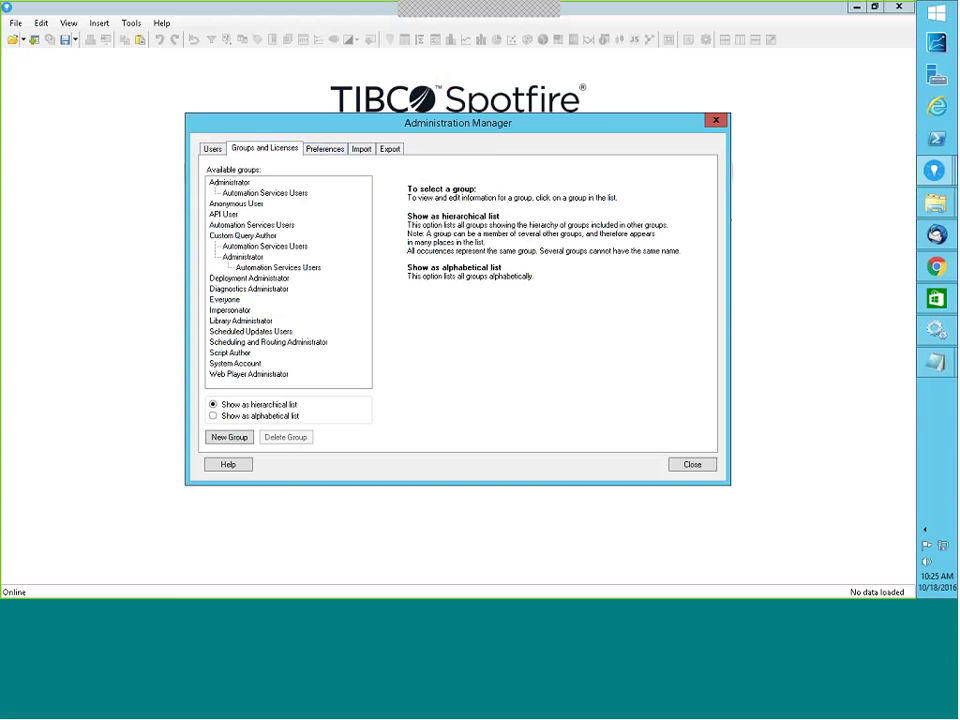
pyautogui.click(226, 183)
pyautogui.click(213, 149)
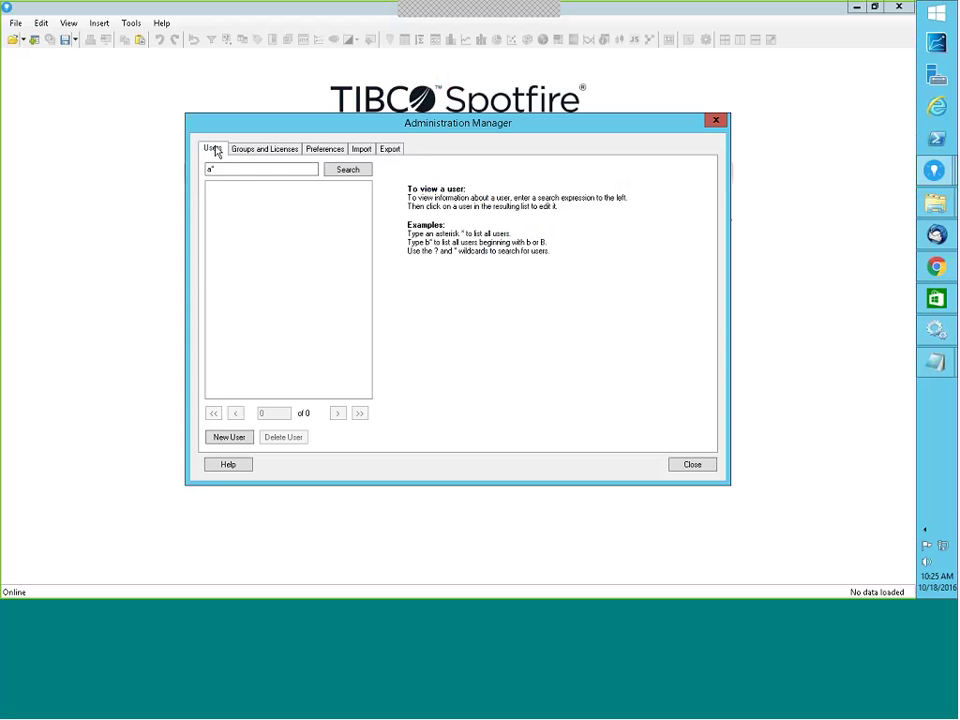
pyautogui.click(262, 150)
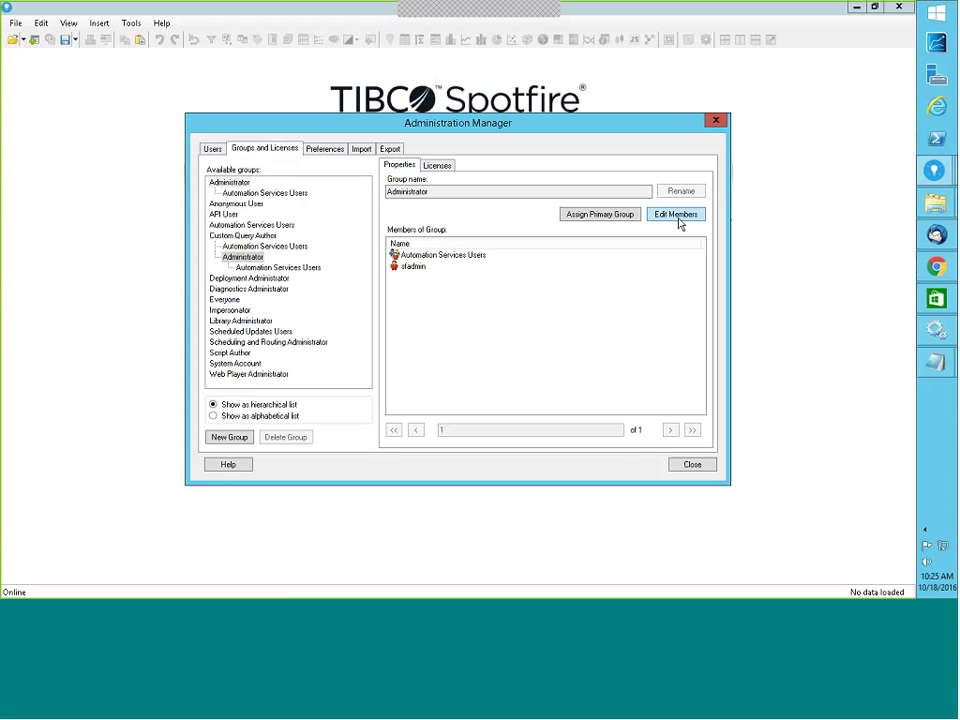
pyautogui.click(436, 166)
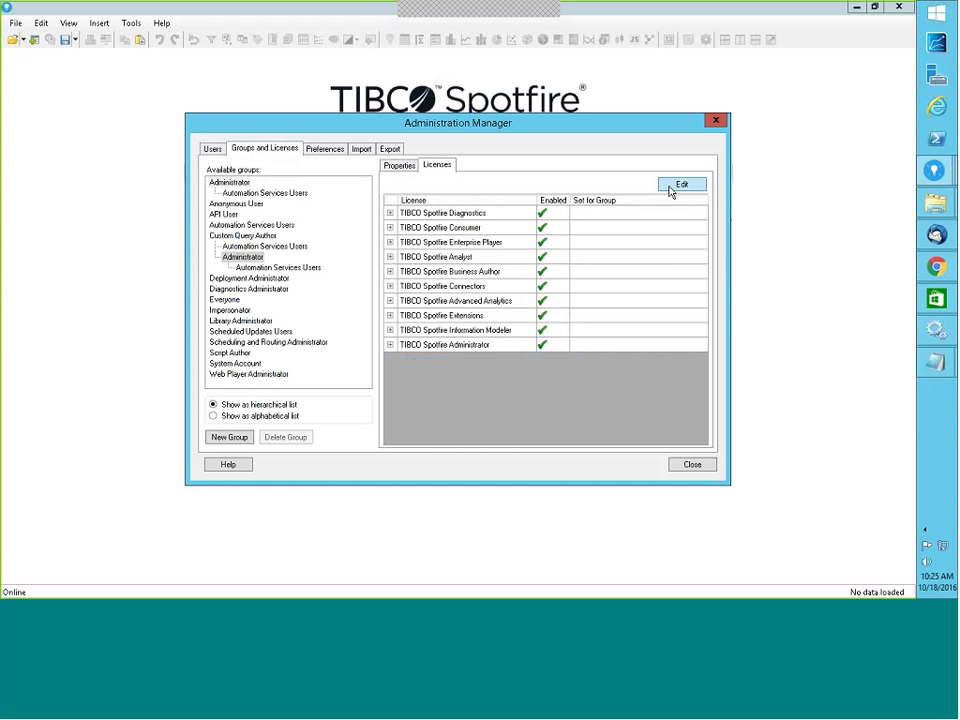
pyautogui.click(676, 186)
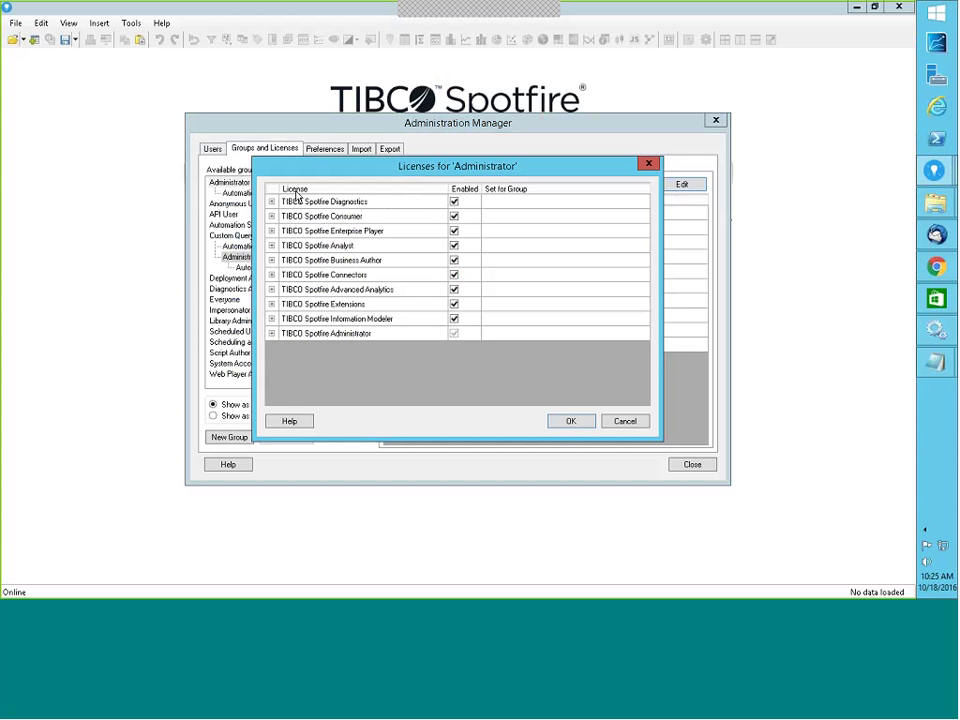
# Step: Examine the Analyst, Extensions and Administrator license features of the Administrator group, and close the Administration Manager without changes
pyautogui.click(271, 246)
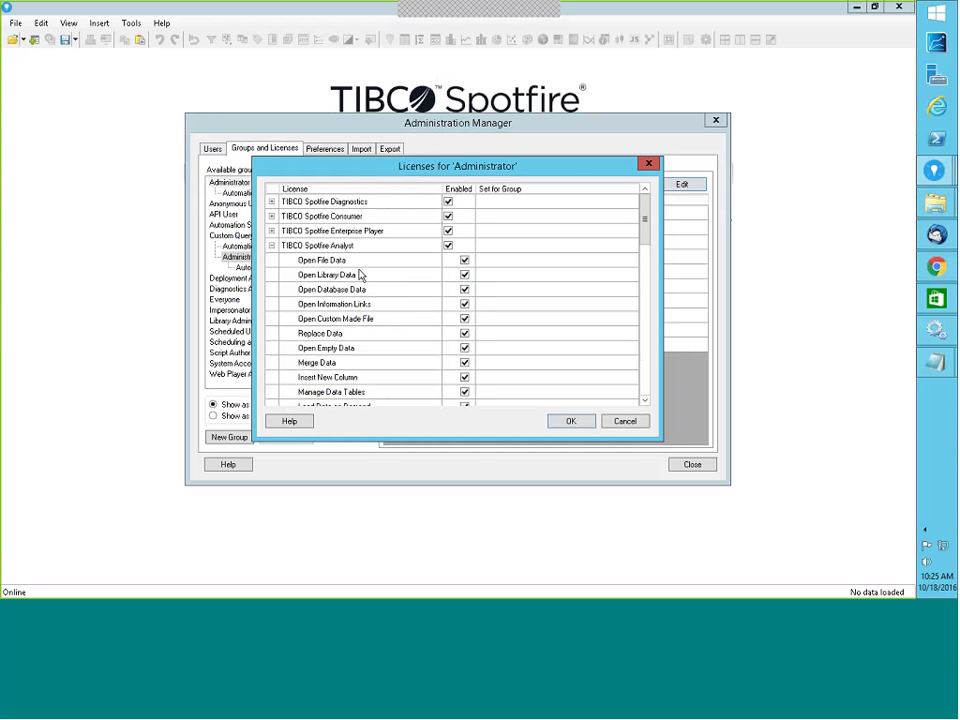
pyautogui.moveTo(644, 216); pyautogui.dragTo(646, 381)
pyautogui.click(271, 363)
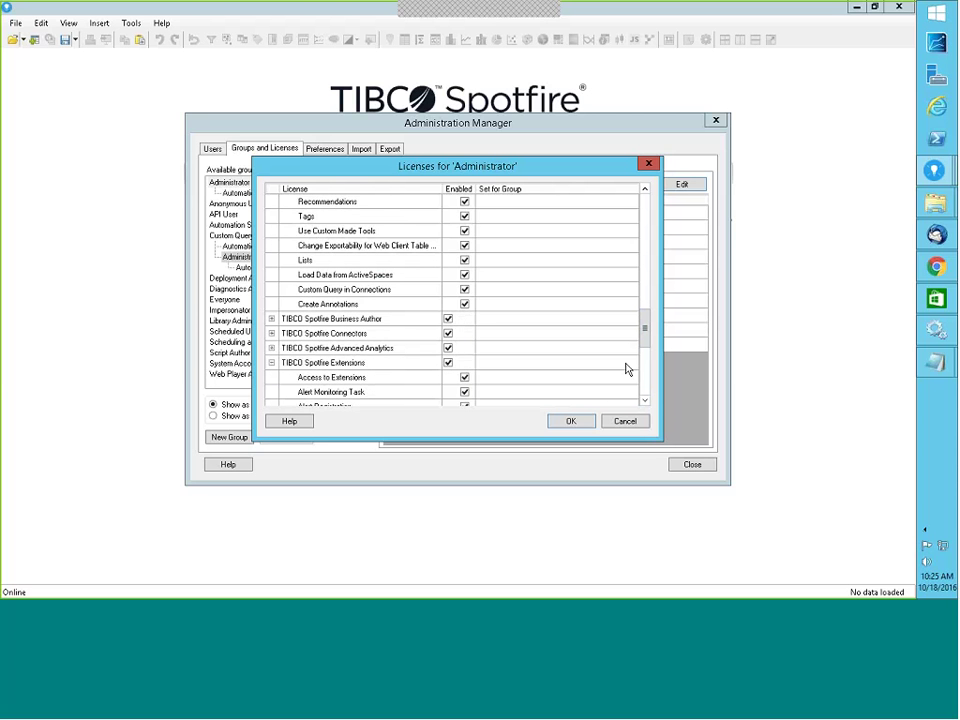
pyautogui.moveTo(643, 339); pyautogui.dragTo(643, 358)
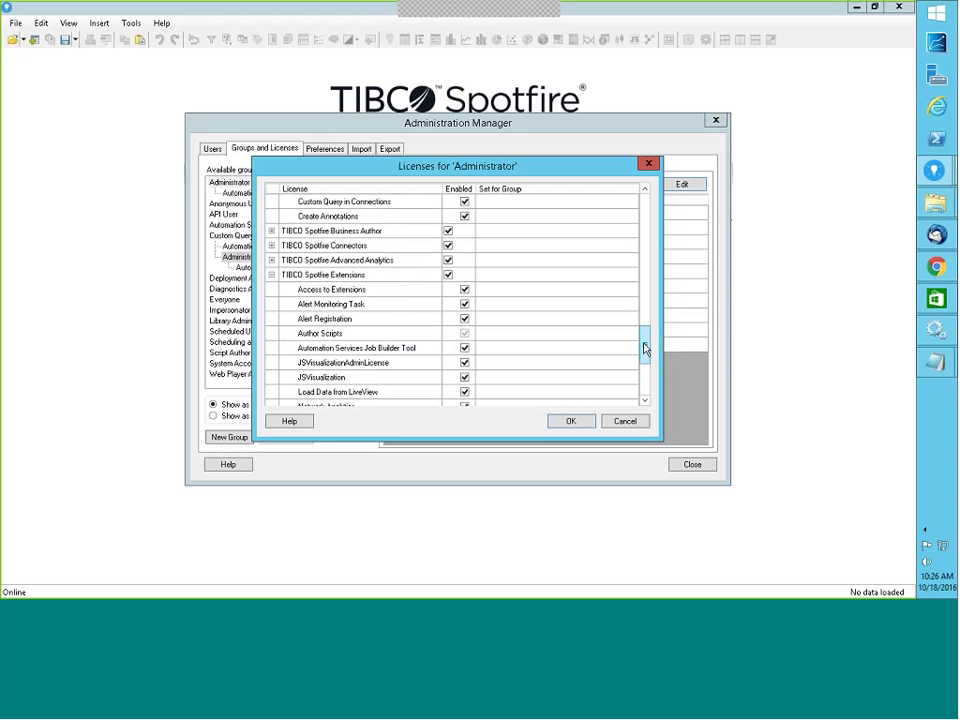
pyautogui.moveTo(643, 343); pyautogui.dragTo(645, 392)
pyautogui.click(272, 391)
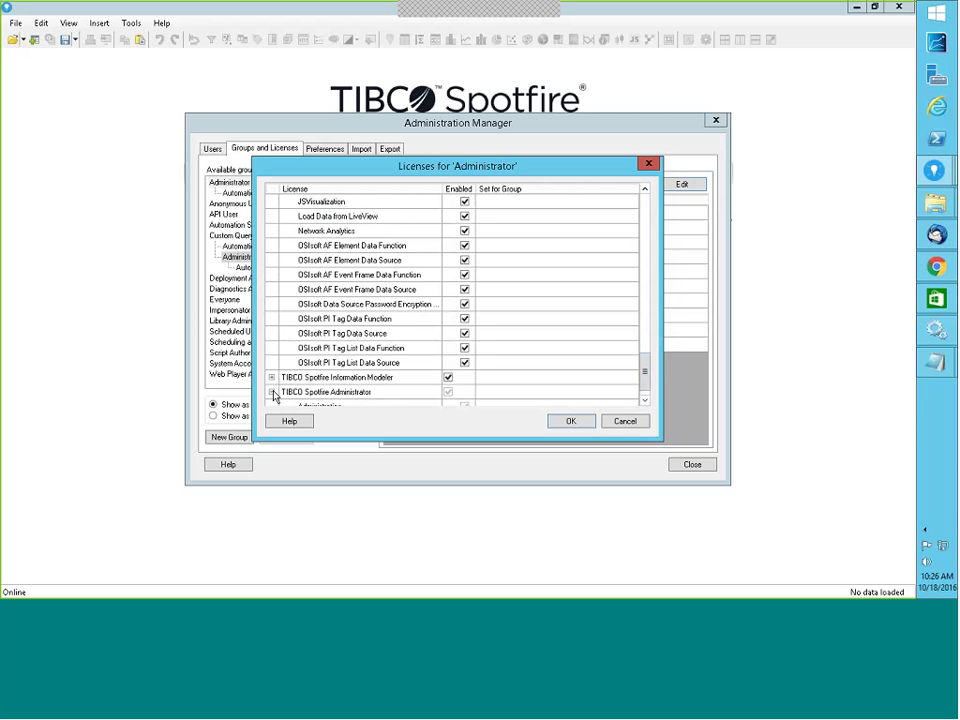
pyautogui.moveTo(643, 364); pyautogui.dragTo(633, 201)
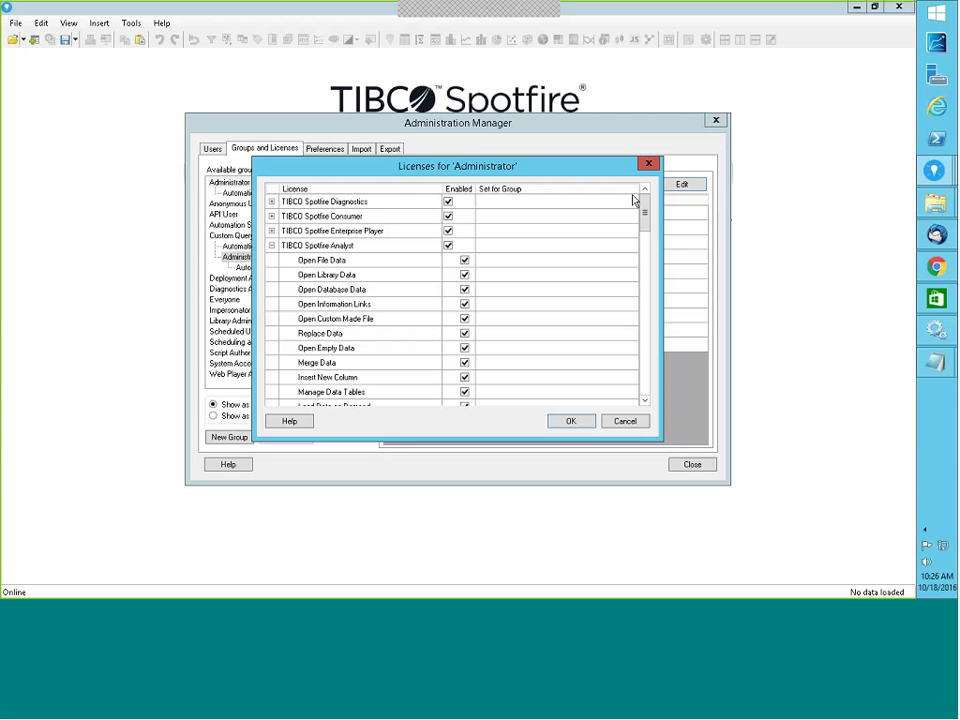
pyautogui.click(634, 424)
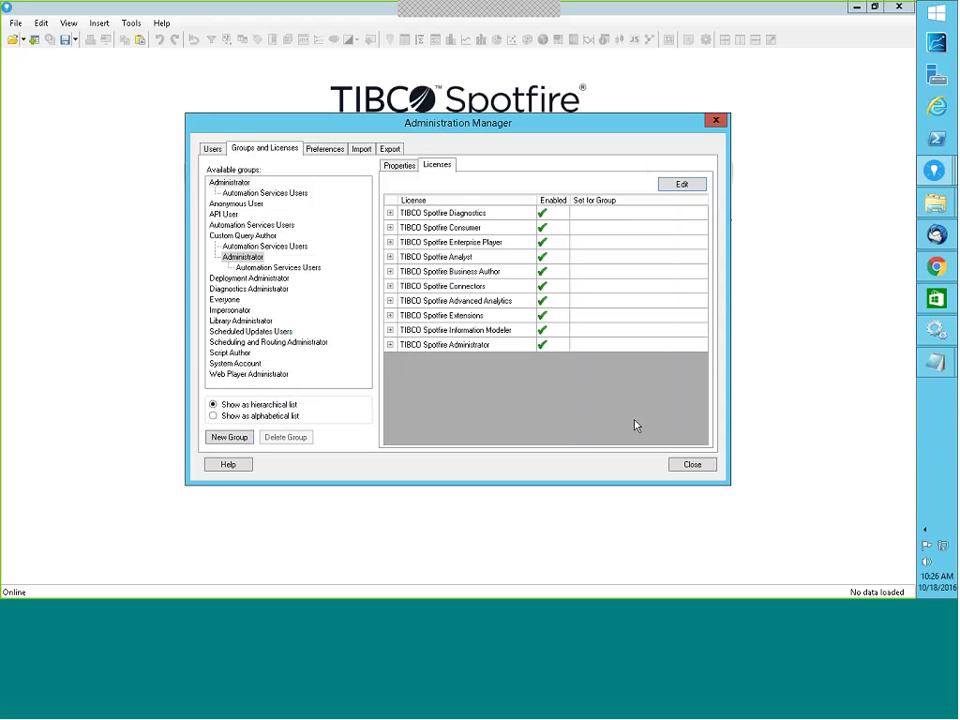
pyautogui.click(716, 123)
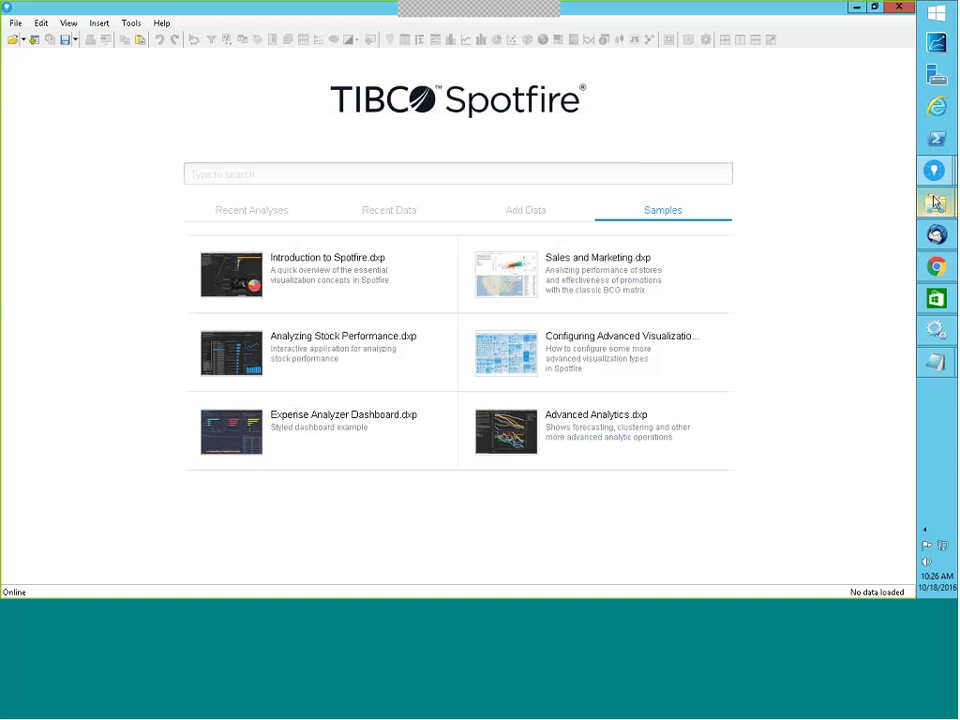
# Step: Read the TIBCO Community question about showing a different column name in the tooltip in Chrome, and return to testdata.dxp in Spotfire
pyautogui.click(940, 267)
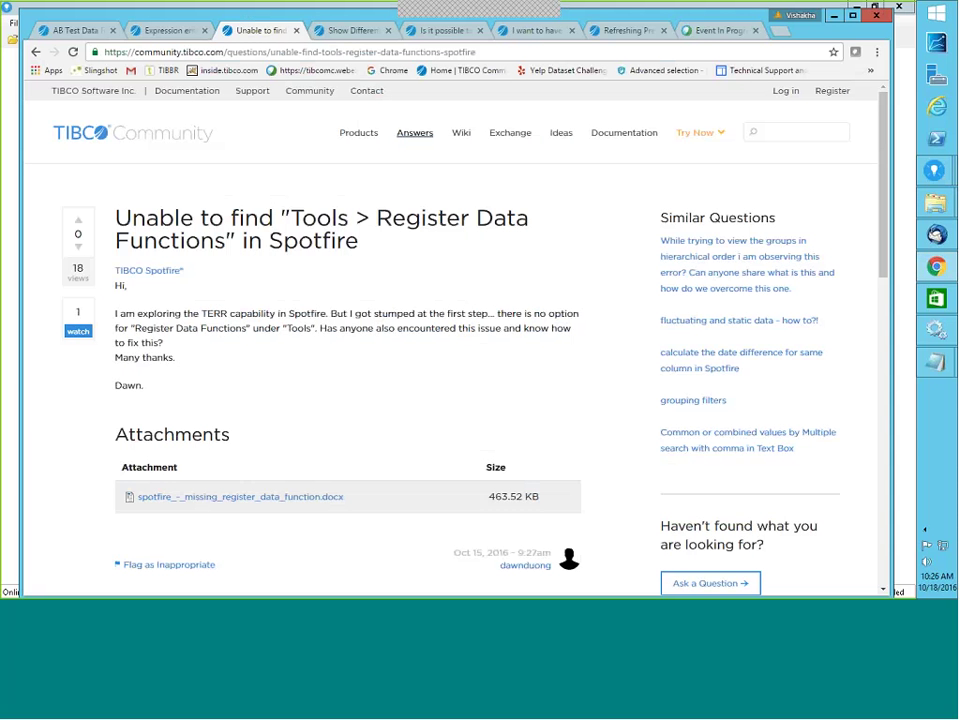
pyautogui.click(358, 32)
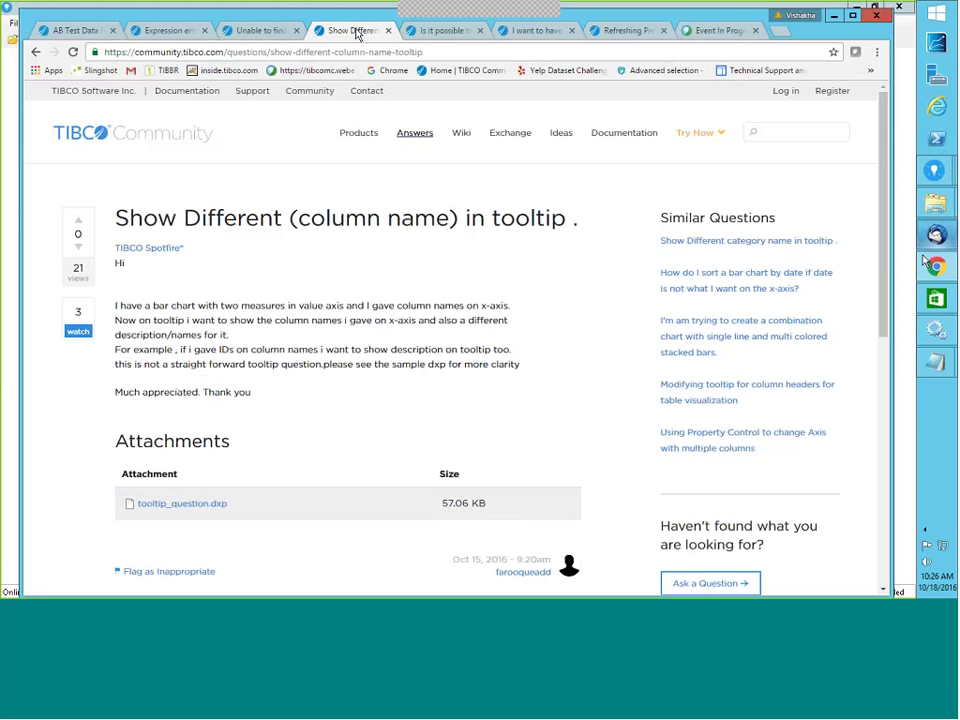
pyautogui.moveTo(930, 175)
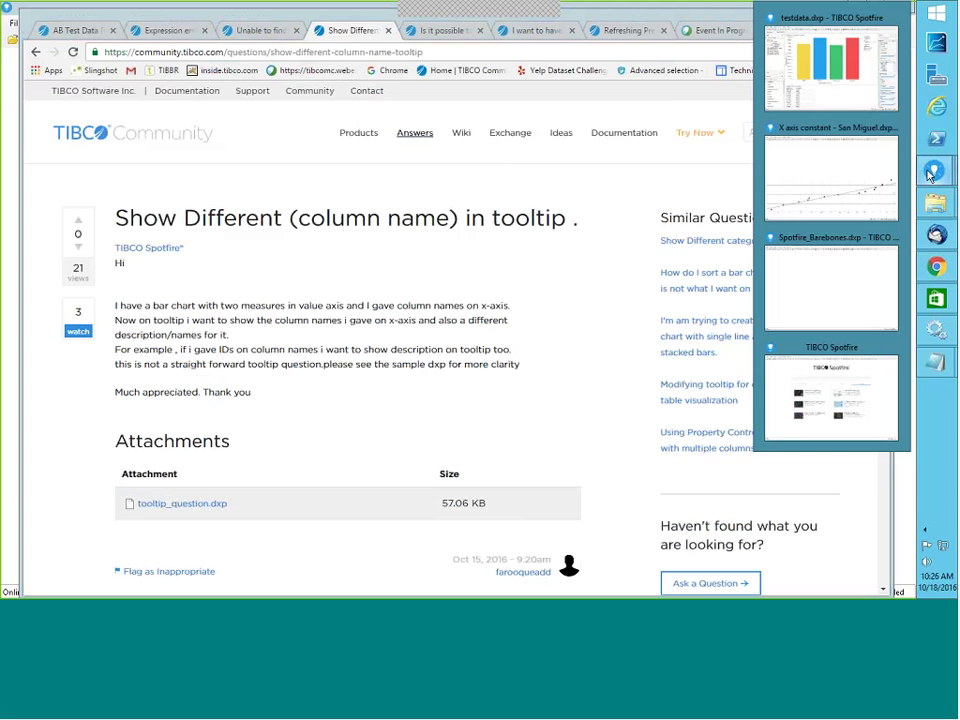
pyautogui.click(799, 26)
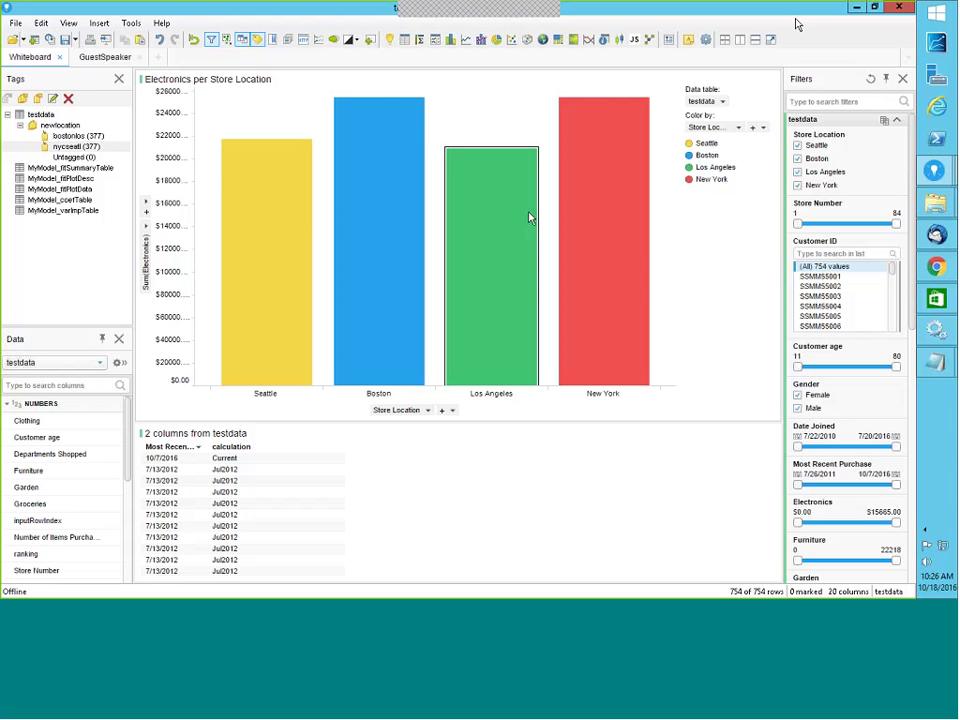
pyautogui.moveTo(256, 216)
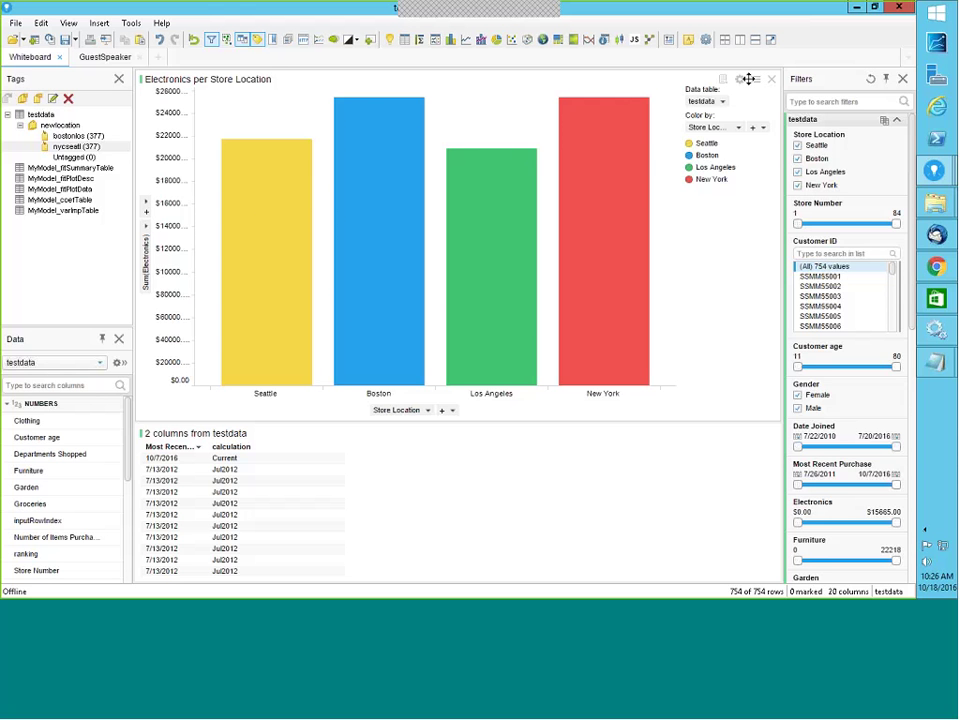
# Step: Turn off the Category axis, Value axis and Color by values in the Electronics per Store Location bar chart's tooltip
pyautogui.click(742, 80)
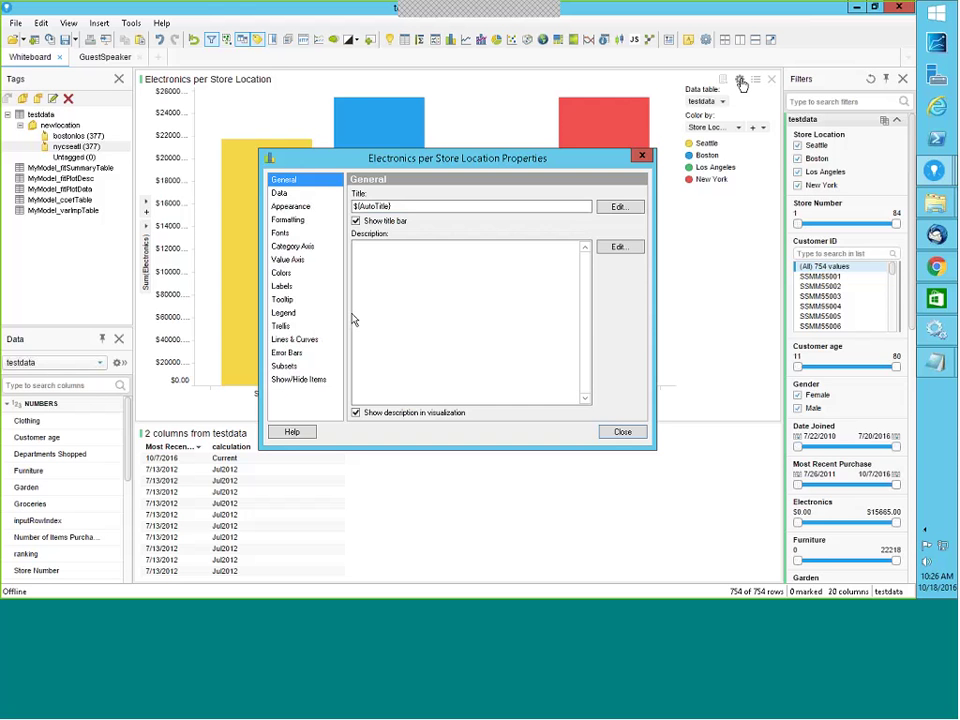
pyautogui.click(283, 300)
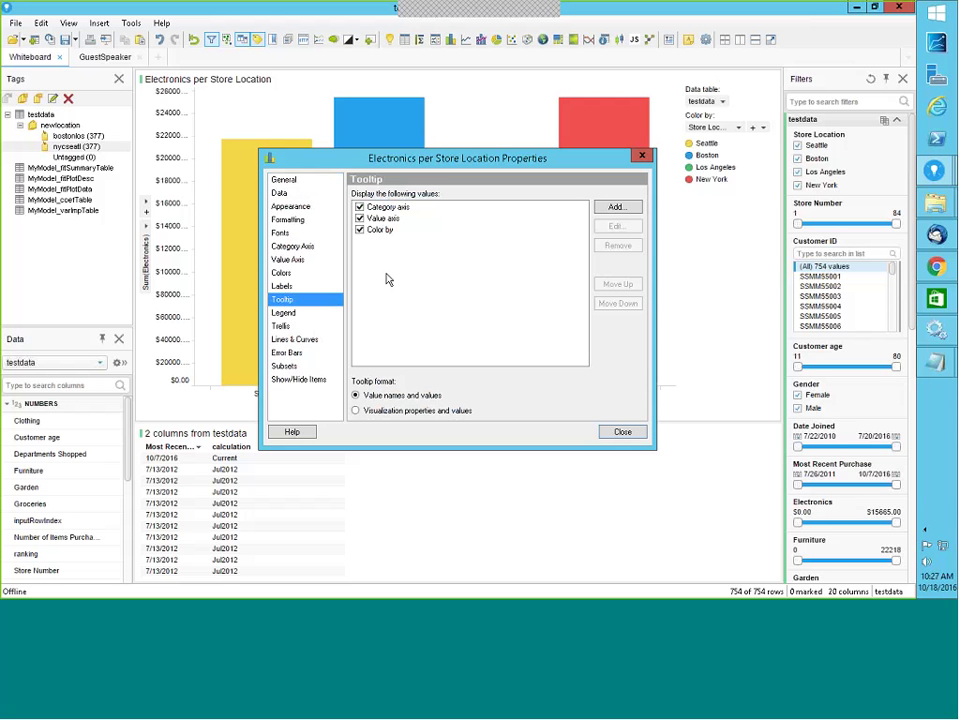
pyautogui.click(359, 207)
pyautogui.click(360, 217)
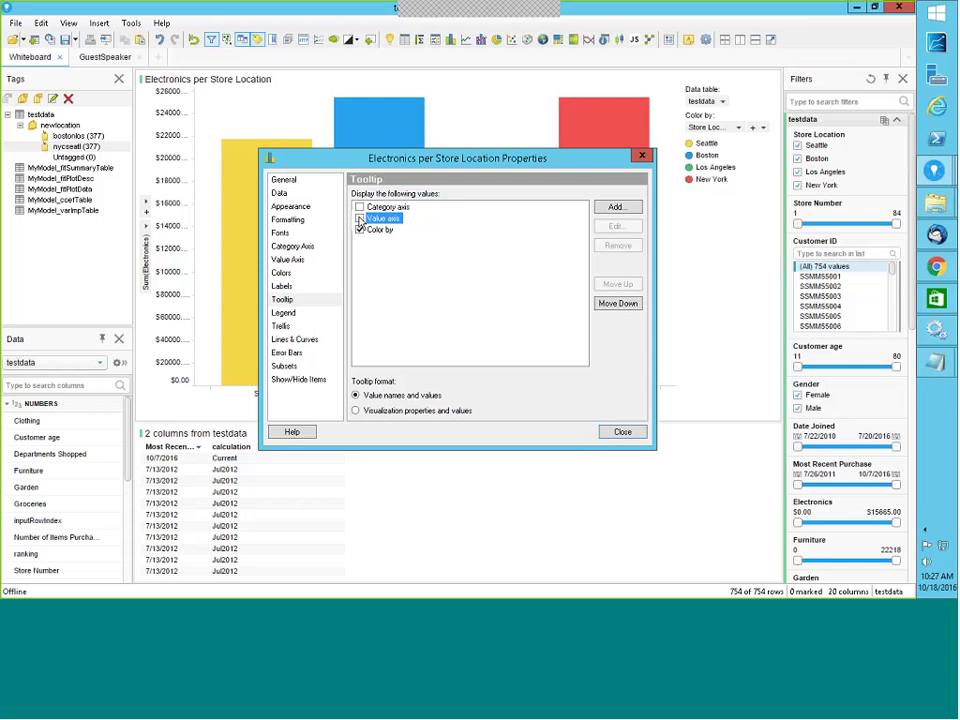
pyautogui.click(360, 230)
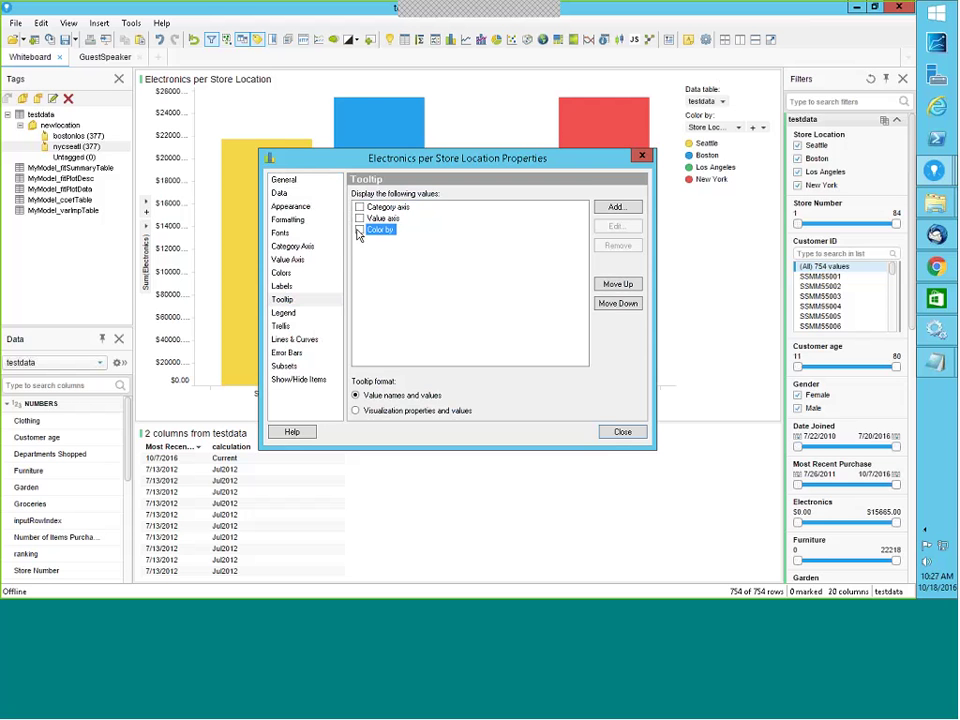
# Step: Add Sum(Furniture) to the bar chart's tooltip, shown as text with the value name included, and check it on the Seattle bar
pyautogui.click(616, 208)
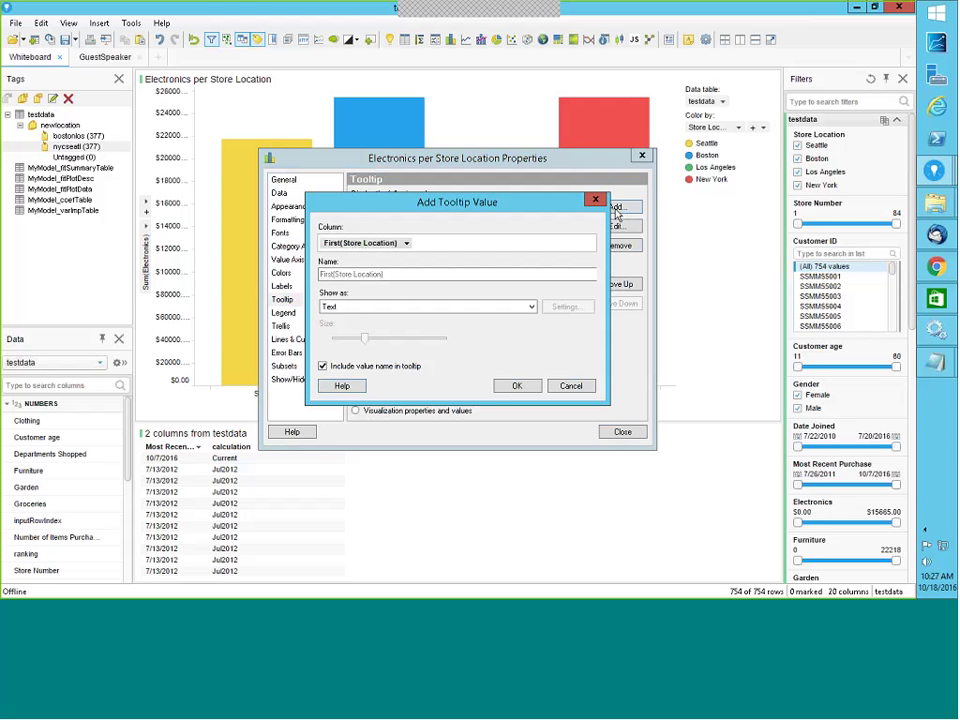
pyautogui.click(406, 243)
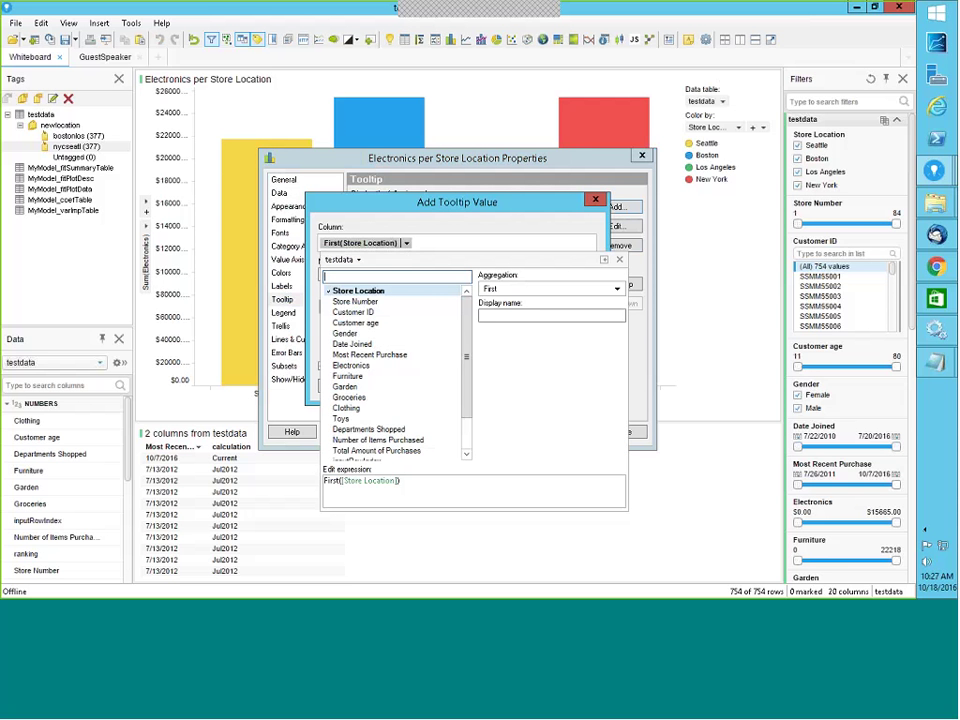
pyautogui.click(350, 376)
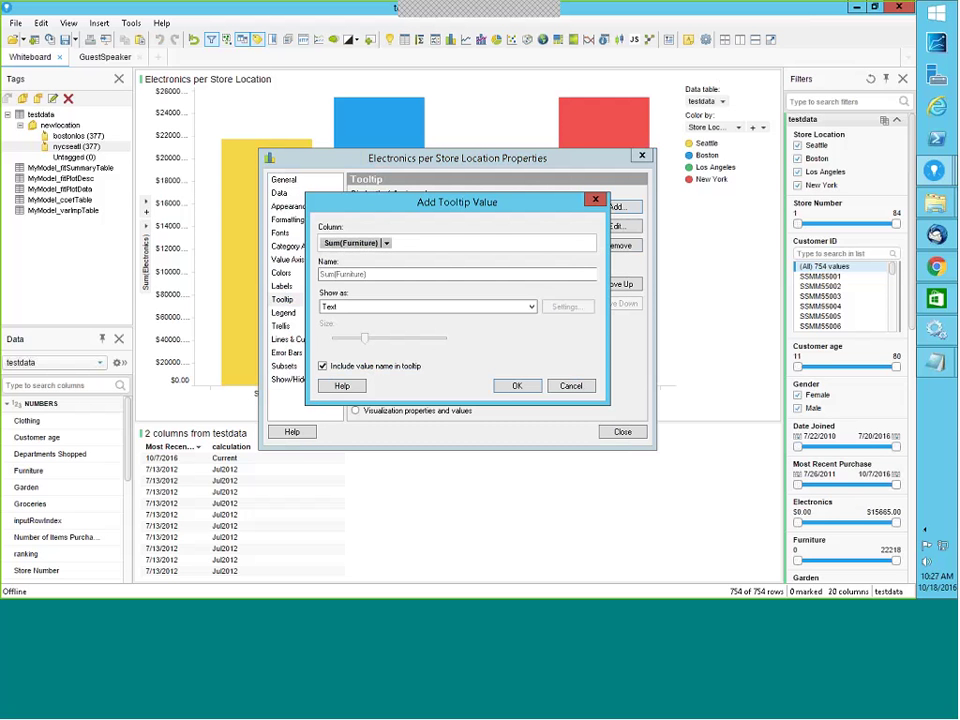
pyautogui.click(530, 306)
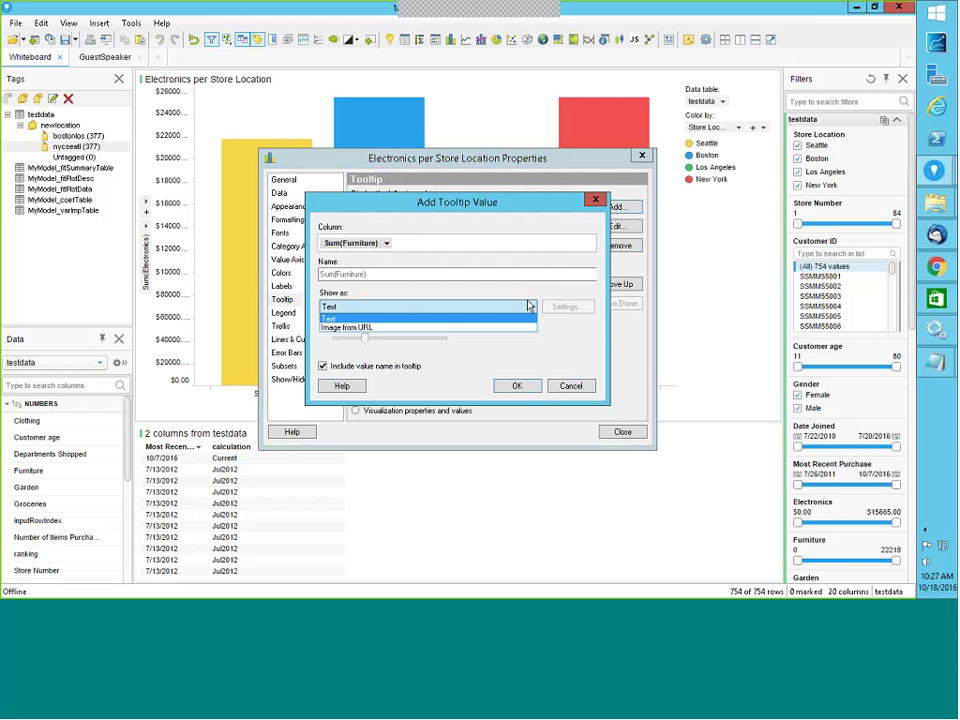
pyautogui.click(516, 291)
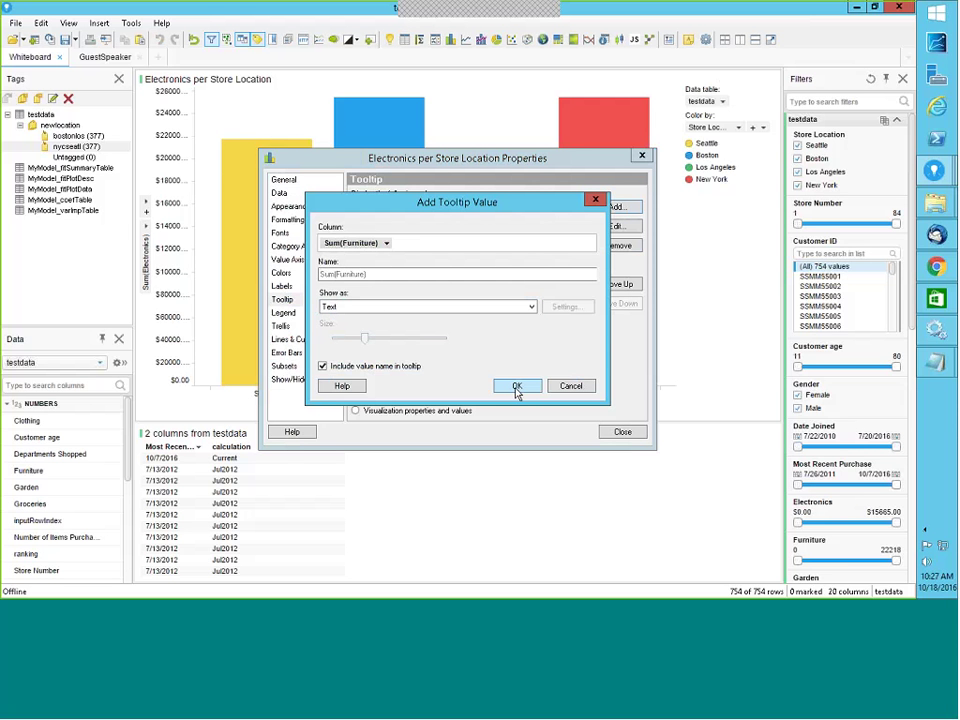
pyautogui.click(323, 366)
pyautogui.click(323, 366)
pyautogui.click(517, 386)
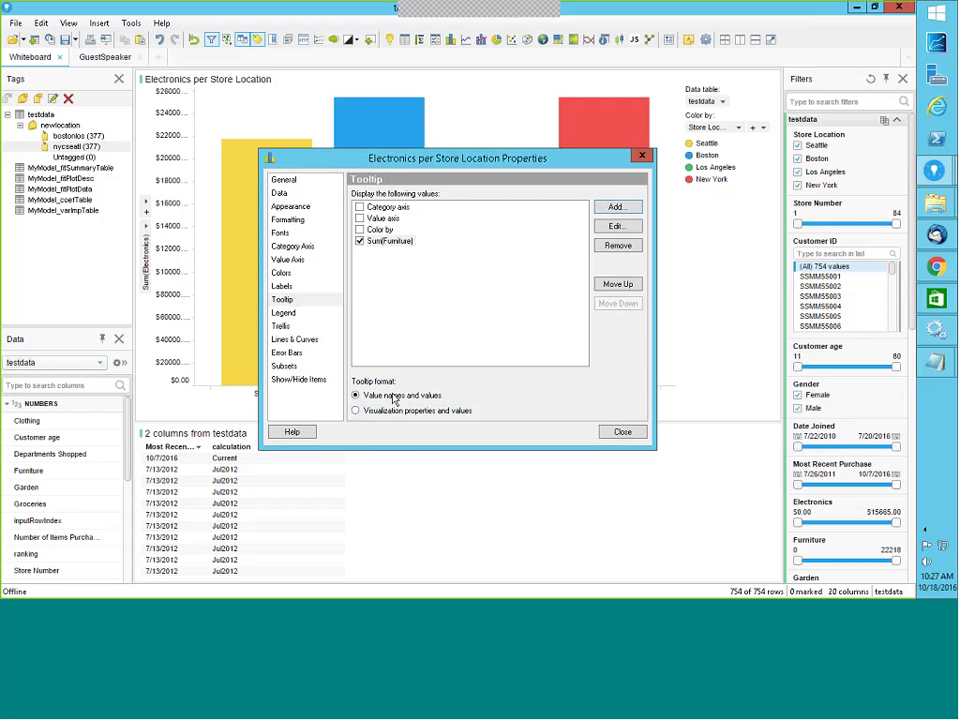
pyautogui.click(619, 432)
pyautogui.moveTo(275, 249)
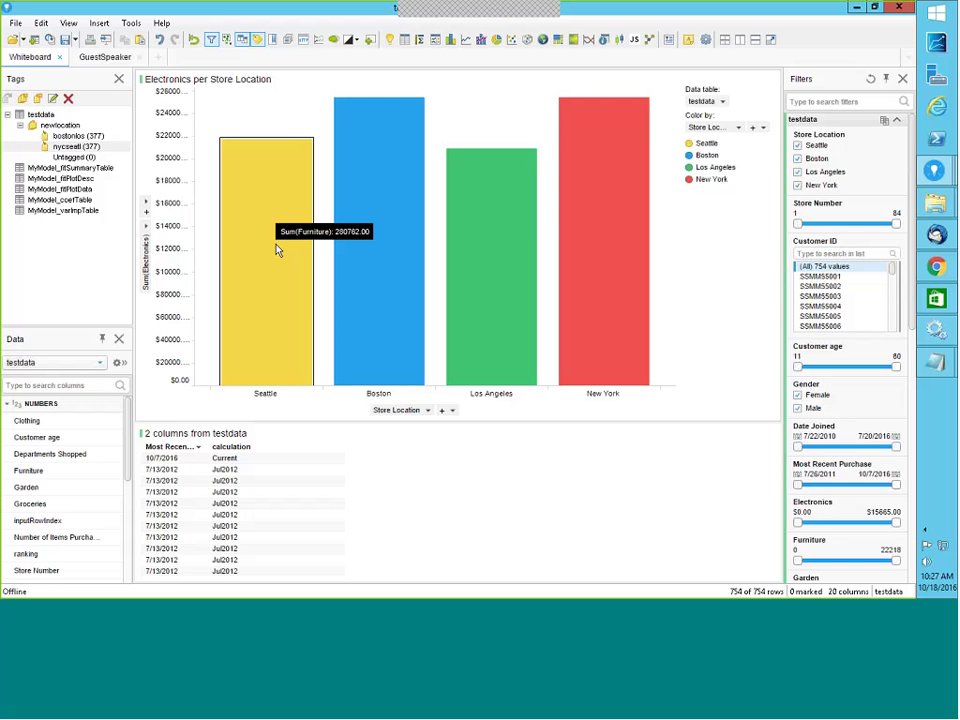
# Step: Rename the Furniture tooltip value with the custom expression Sum([Furniture]) as [customtooltip], and apply it to the bar chart
pyautogui.click(740, 81)
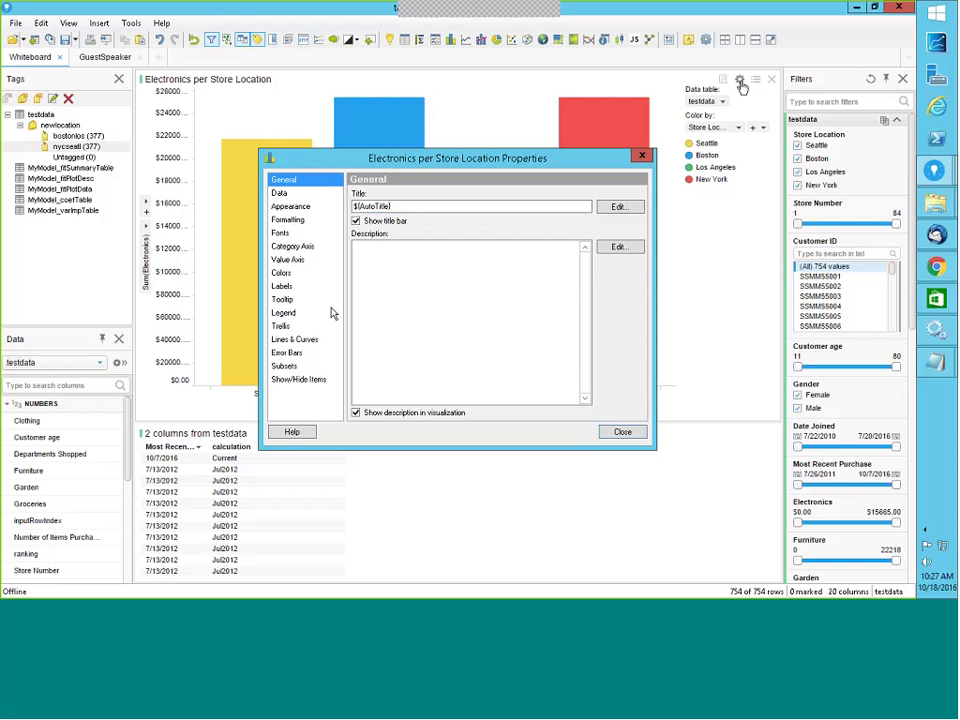
pyautogui.click(287, 302)
pyautogui.click(390, 241)
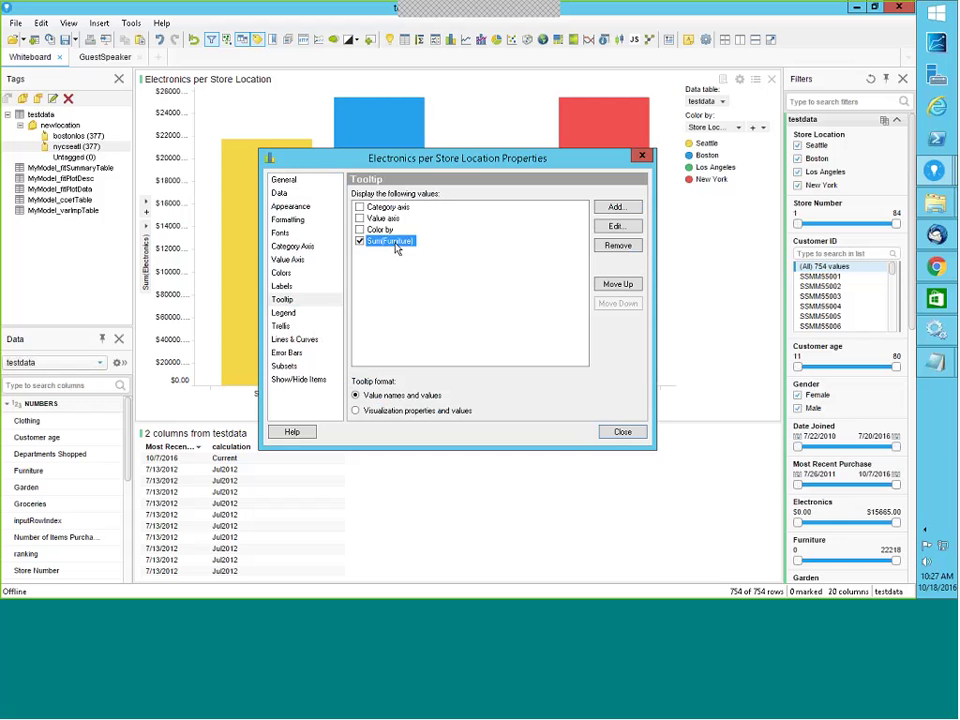
pyautogui.click(615, 226)
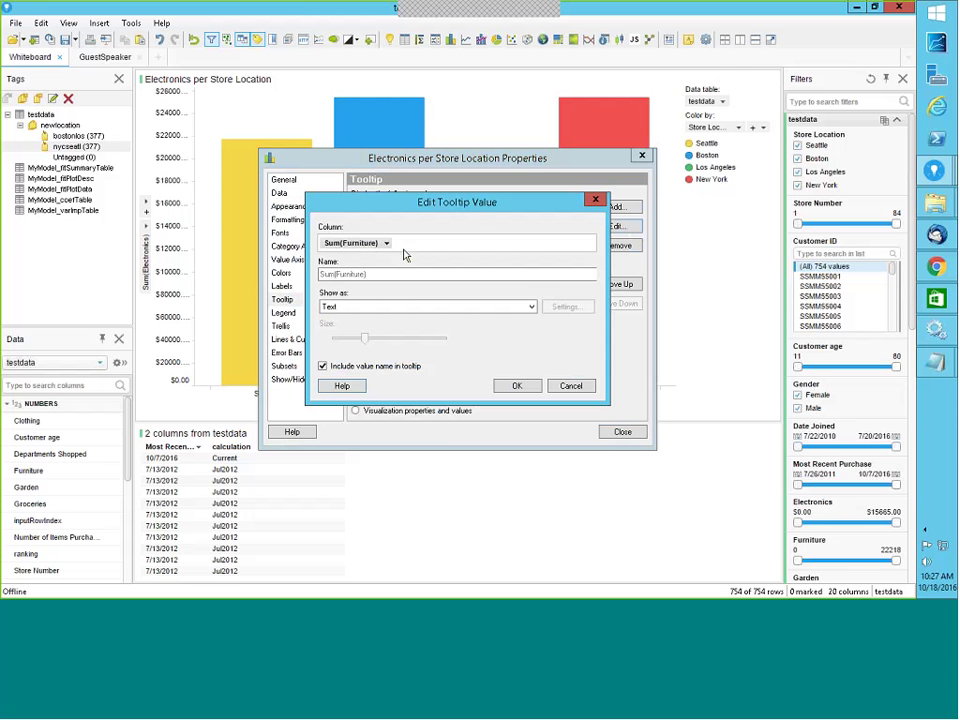
pyautogui.click(364, 244)
pyautogui.click(420, 253)
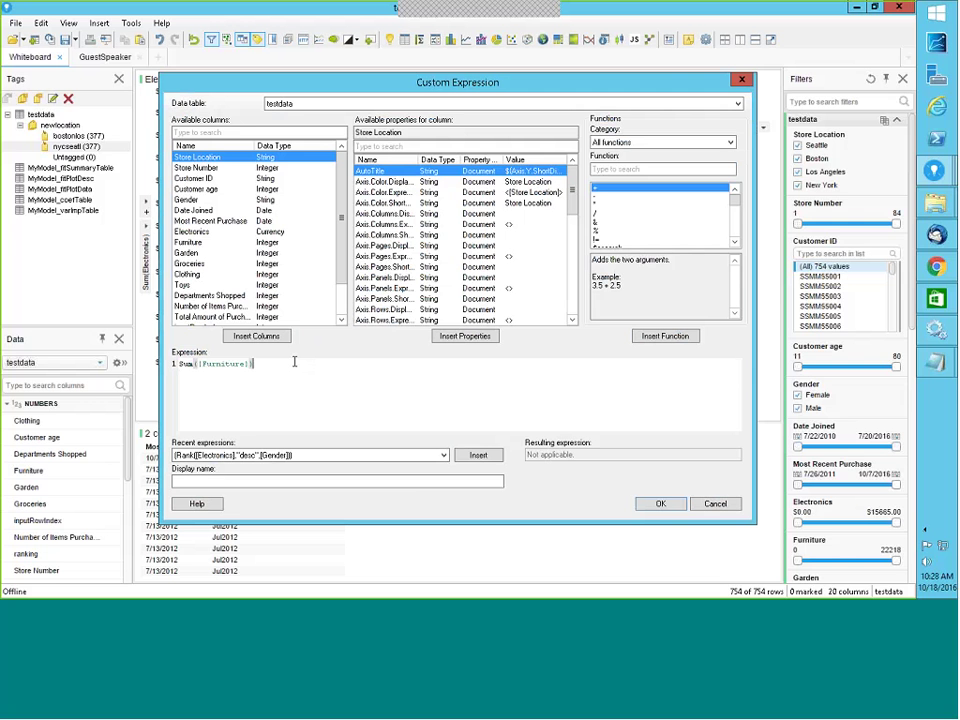
pyautogui.write('as [cust')
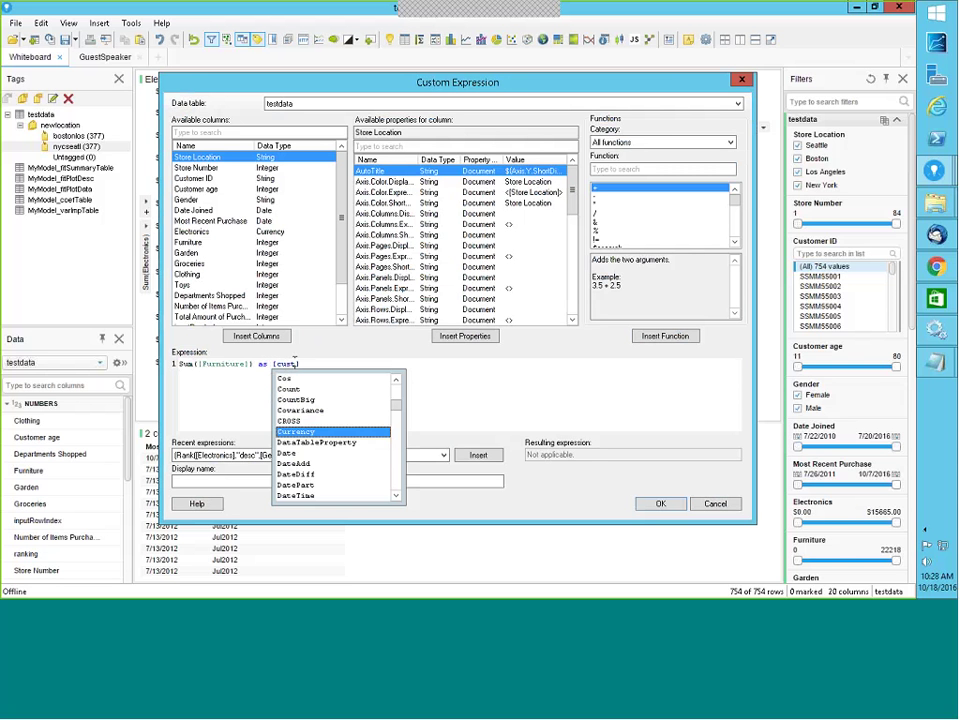
pyautogui.write('om')
pyautogui.write('sales')
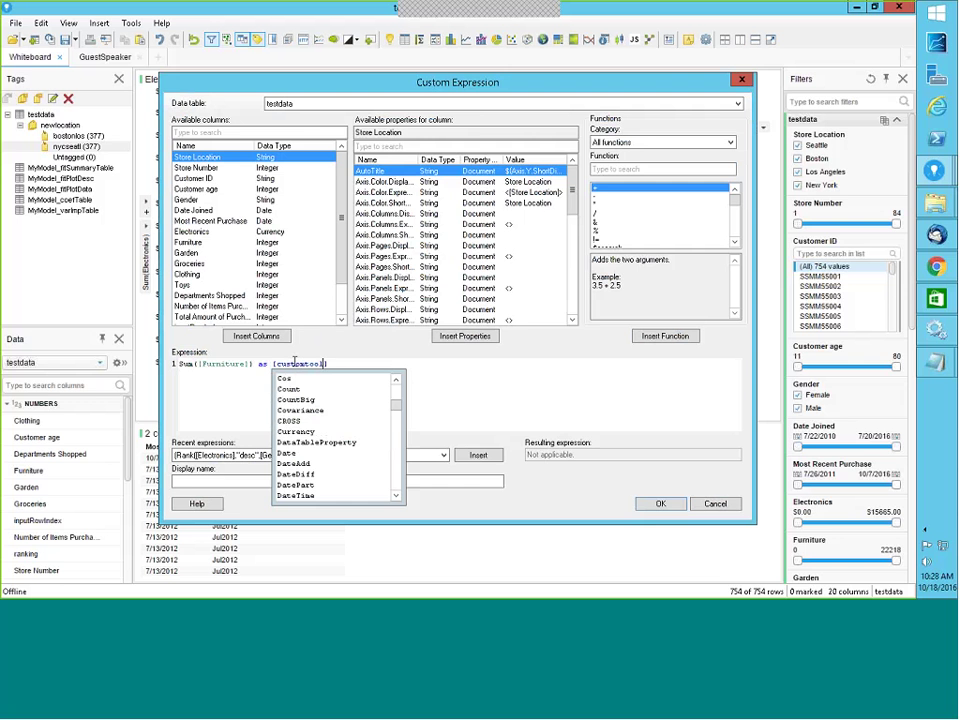
pyautogui.write('tip]')
pyautogui.click(660, 503)
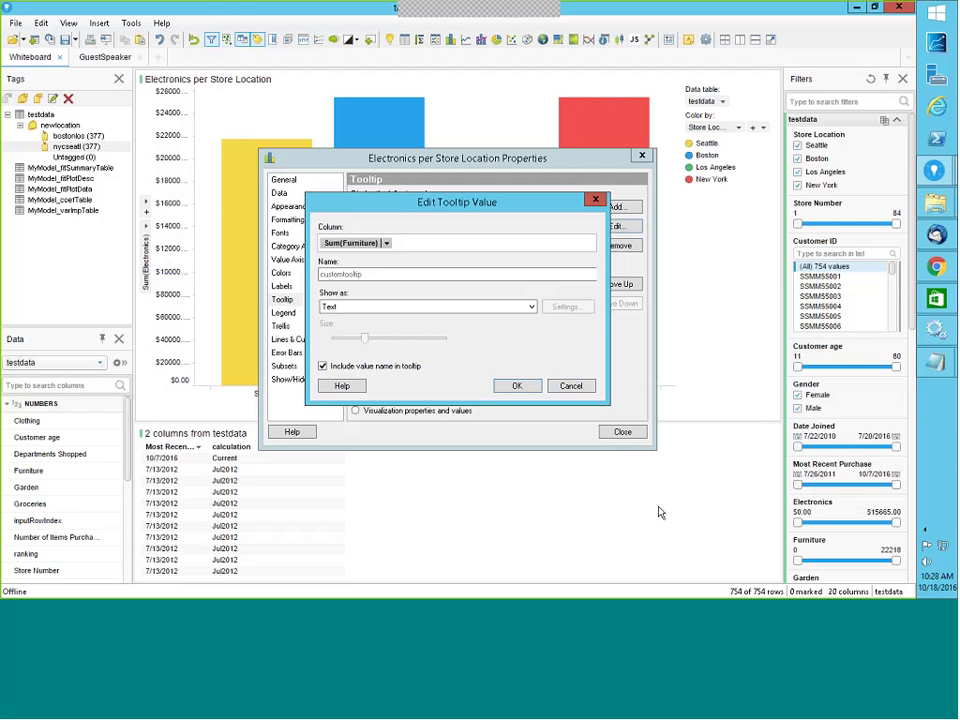
pyautogui.click(518, 388)
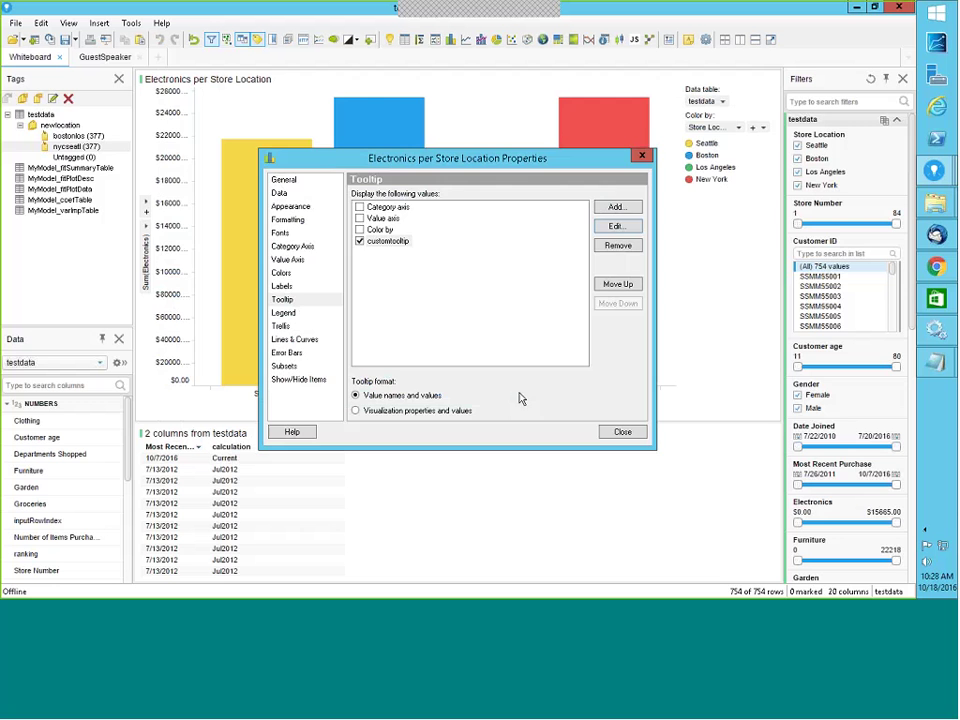
pyautogui.click(622, 431)
pyautogui.moveTo(263, 214)
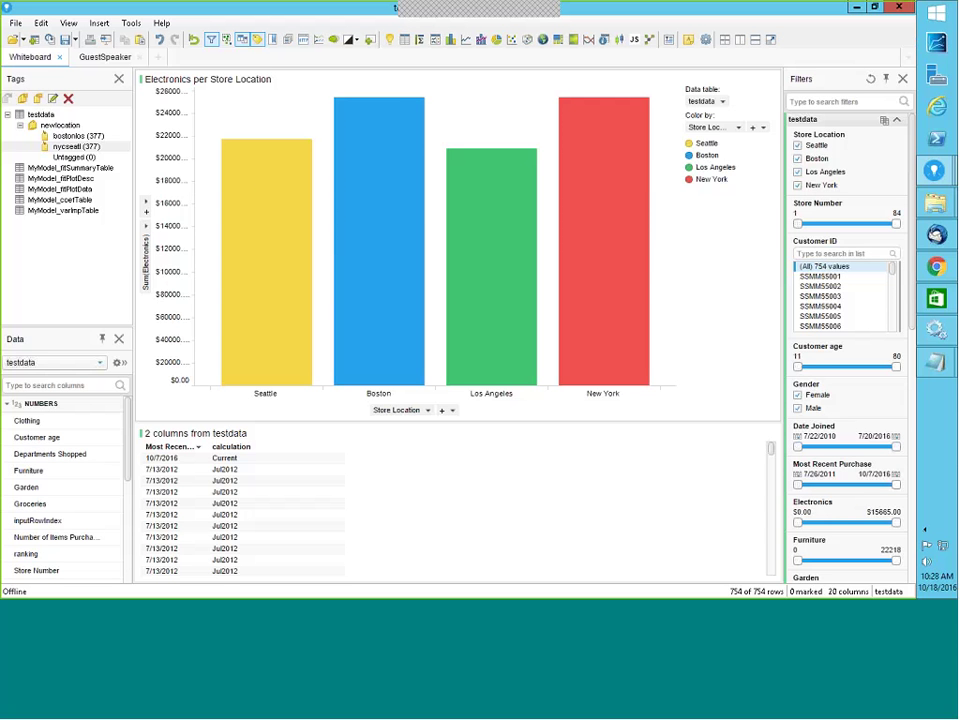
# Step: Add a scatter plot of the testdata table to the Whiteboard page
pyautogui.moveTo(415, 382)
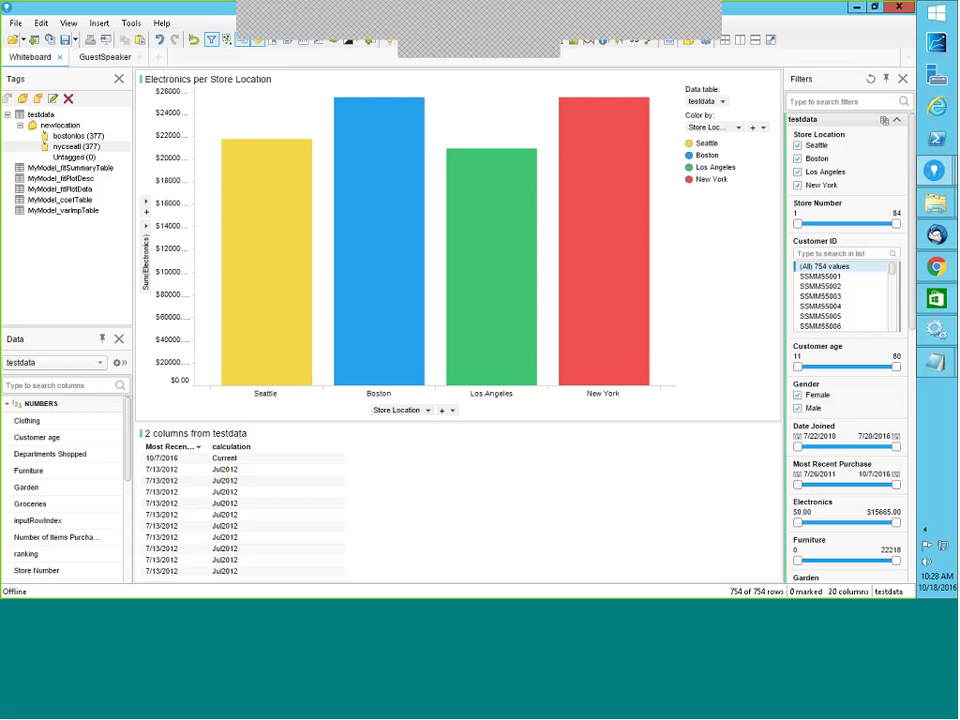
pyautogui.click(510, 42)
pyautogui.rightClick(145, 158)
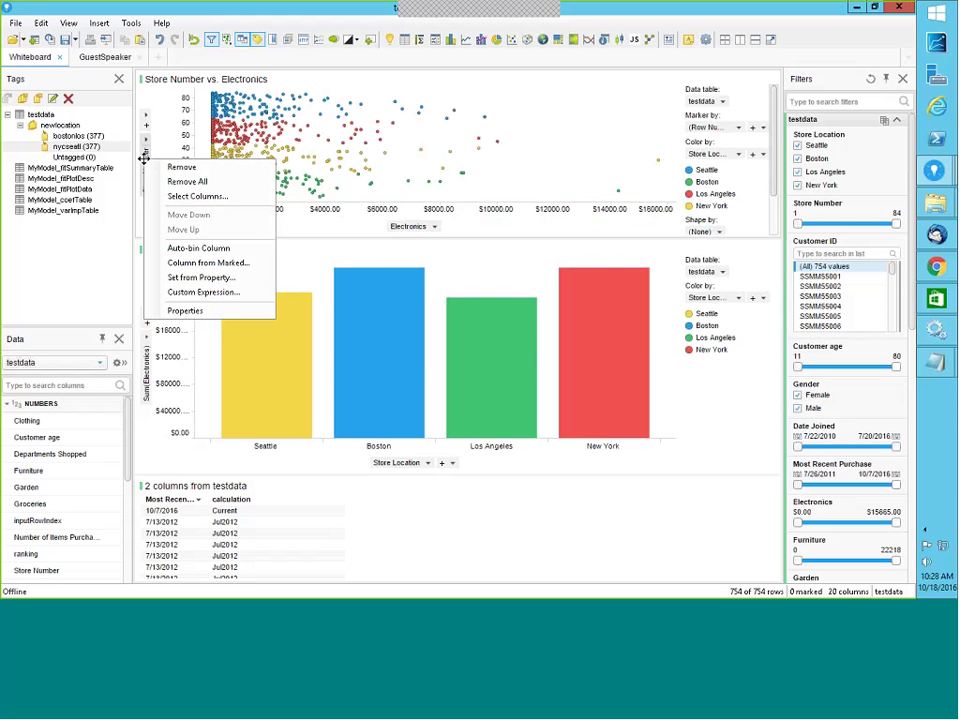
pyautogui.press('Escape')
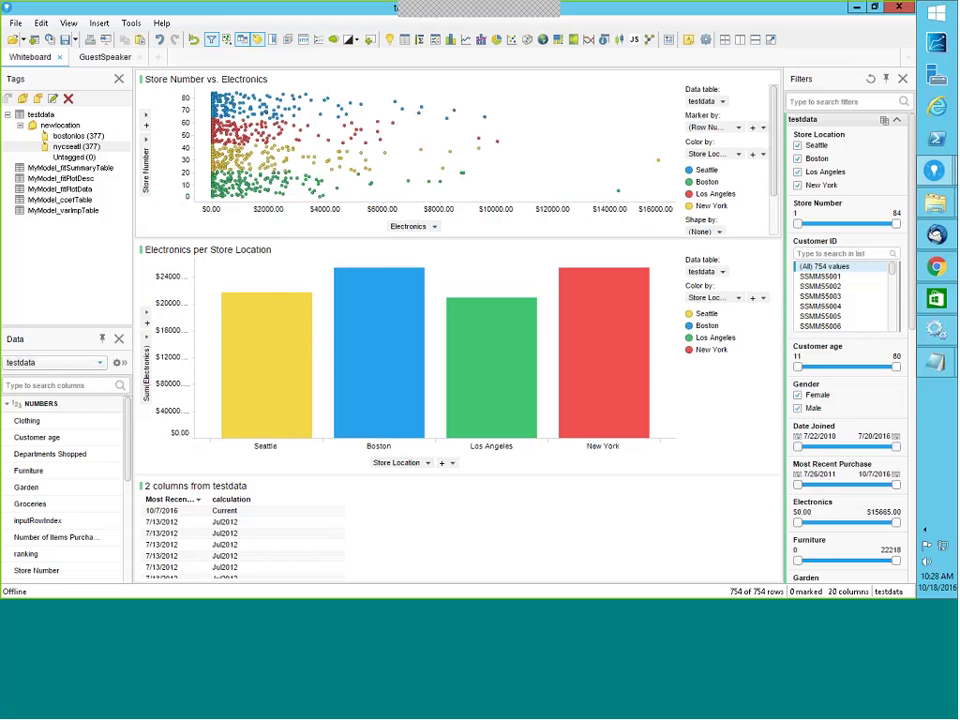
# Step: Review the tooltip settings of the Store Number vs. Electronics scatter plot, and remove the plot from the page
pyautogui.click(739, 80)
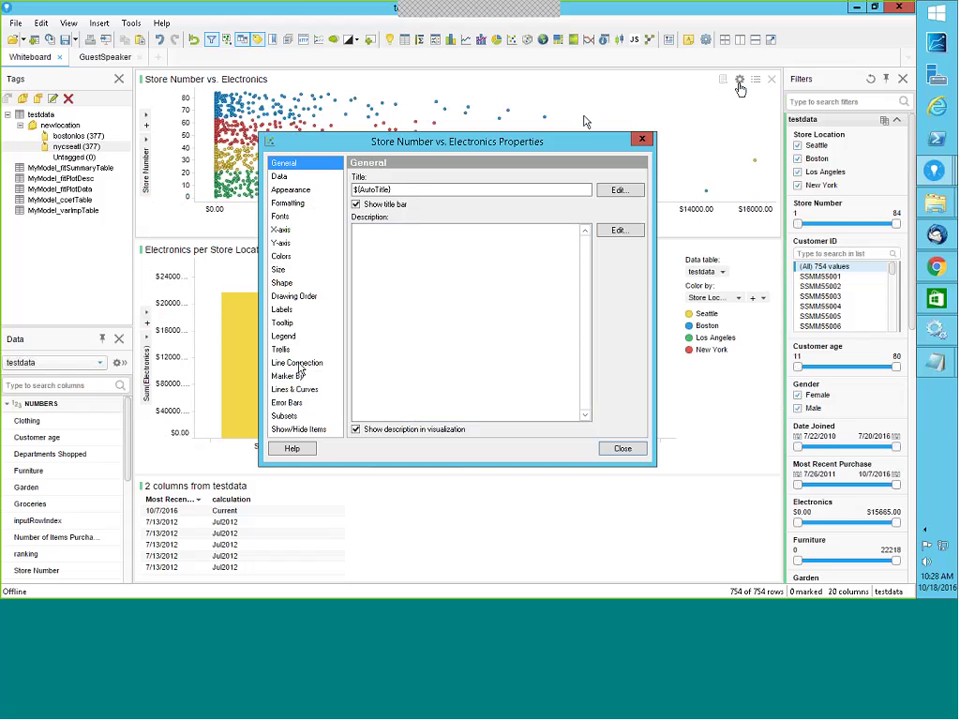
pyautogui.click(283, 323)
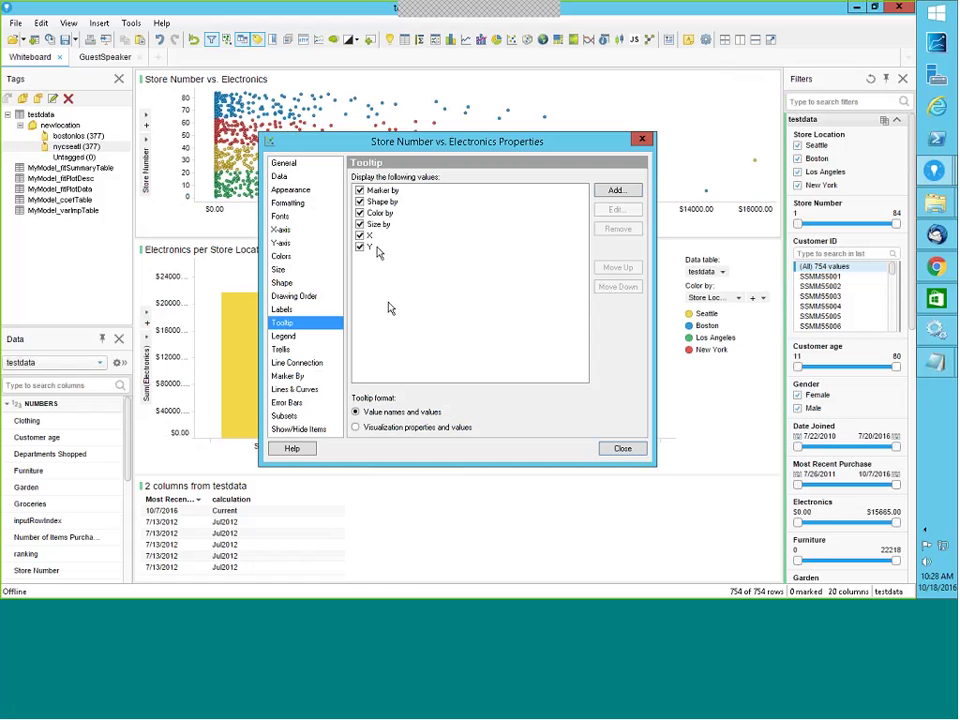
pyautogui.click(641, 140)
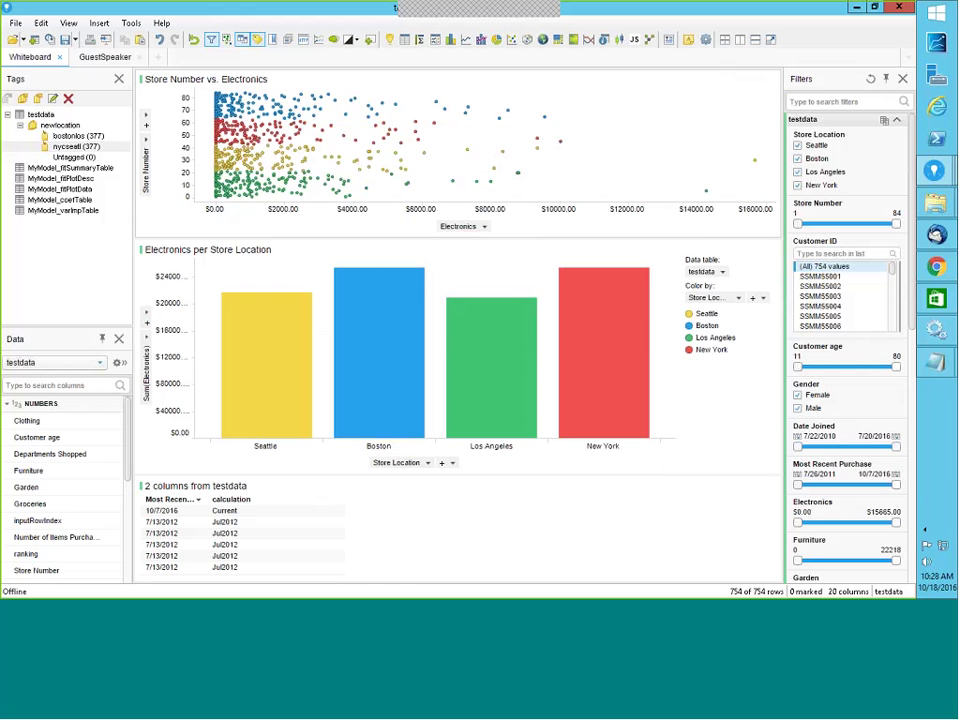
pyautogui.click(771, 79)
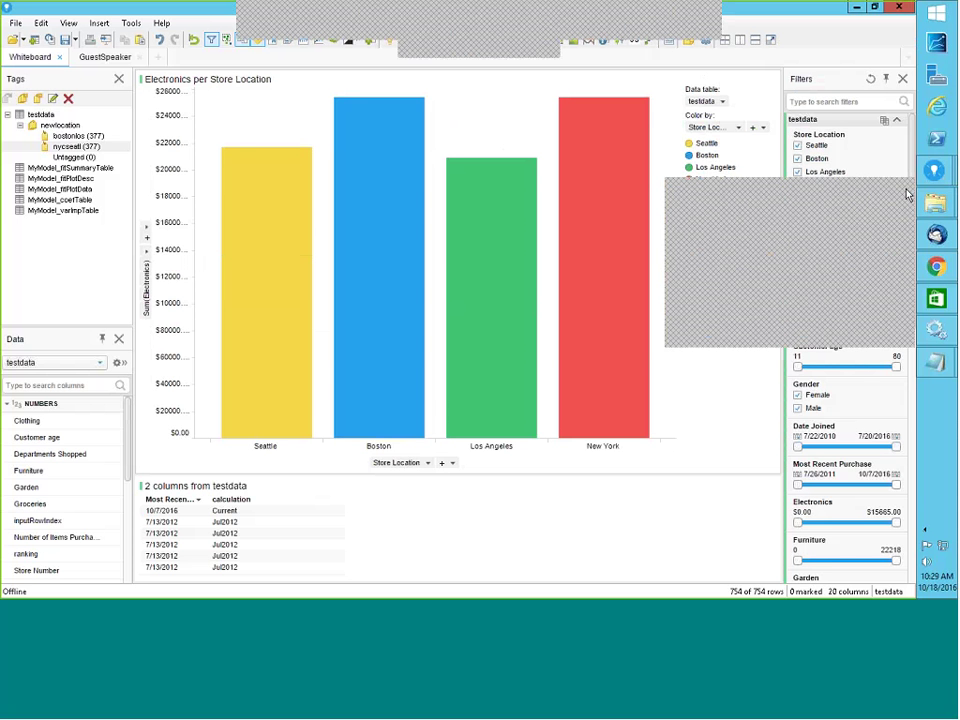
# Step: Switch to Chrome and bring up the community question about showing the current month in filters by default
pyautogui.click(937, 268)
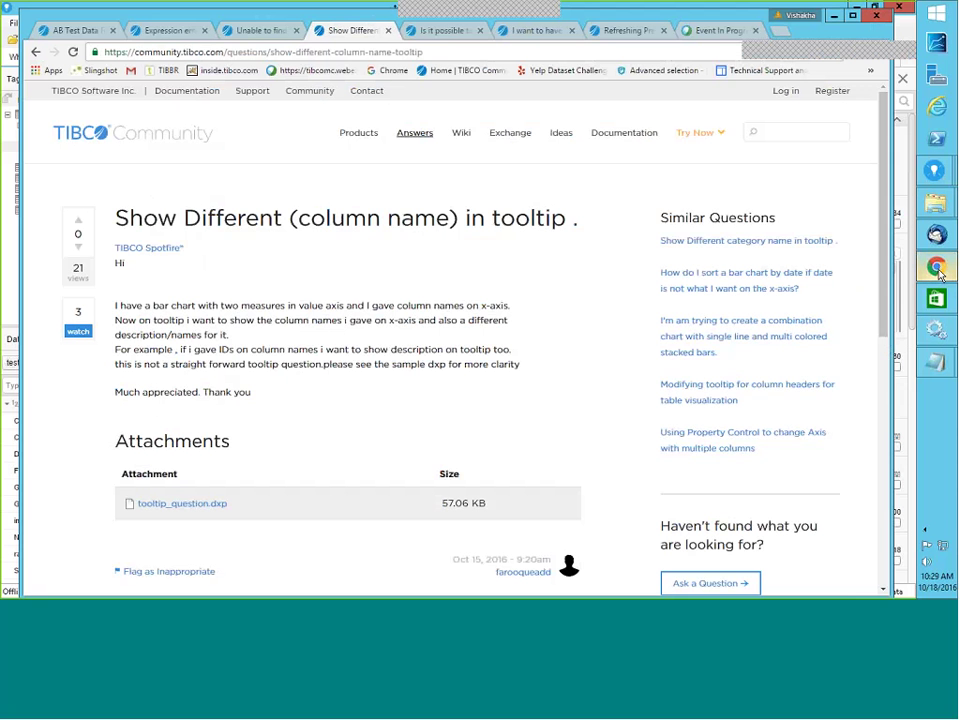
pyautogui.click(444, 31)
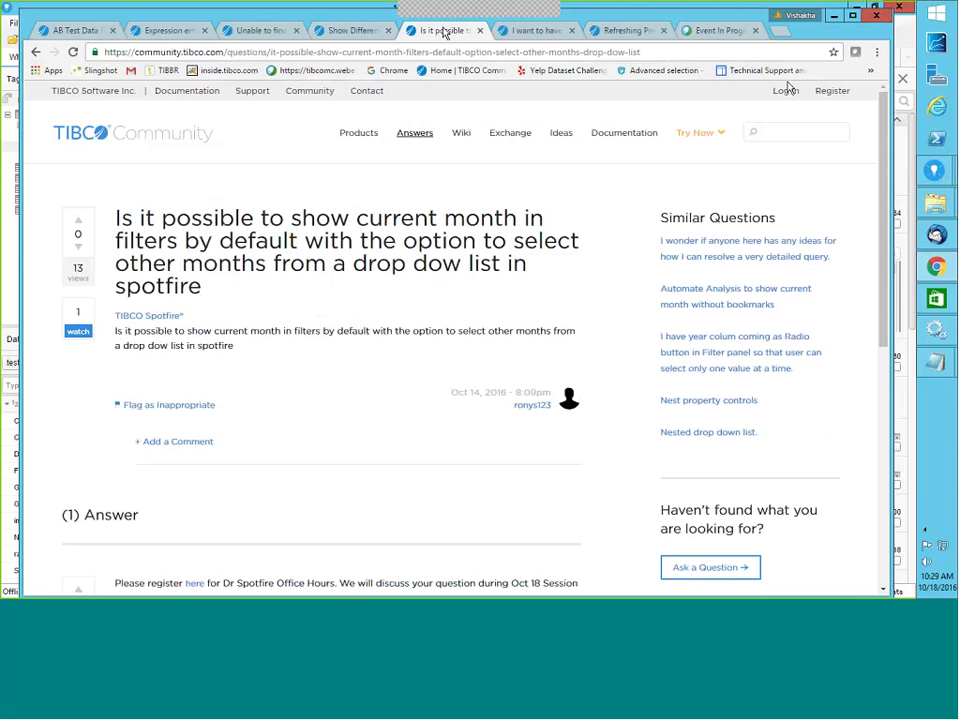
# Step: Switch back to testdata.dxp in Spotfire and remove the Electronics per Store Location bar chart from the page
pyautogui.moveTo(935, 171)
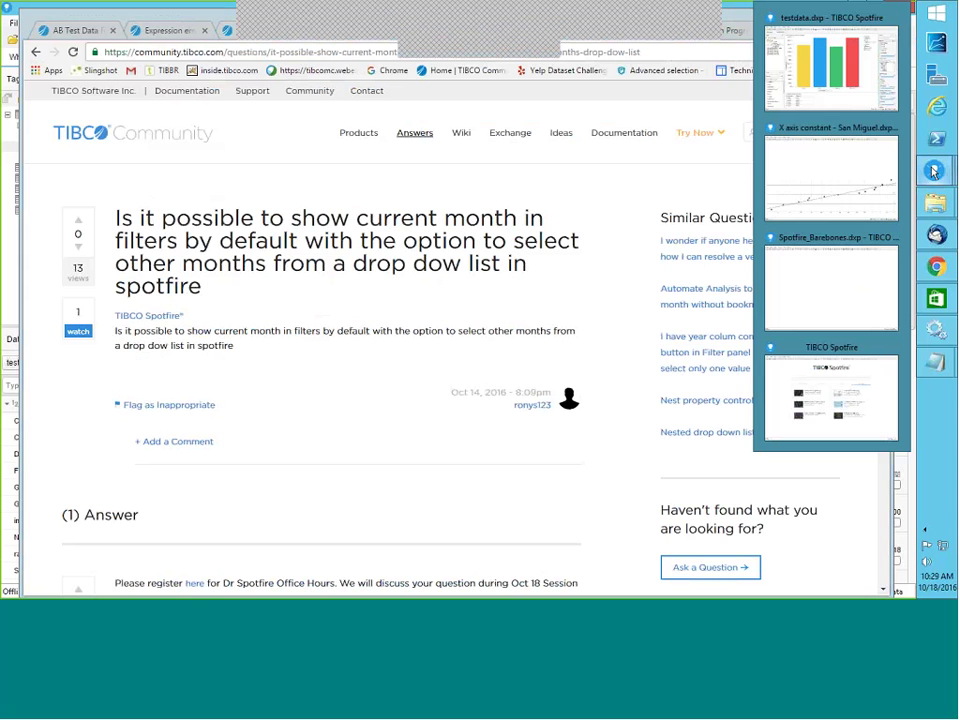
pyautogui.click(790, 80)
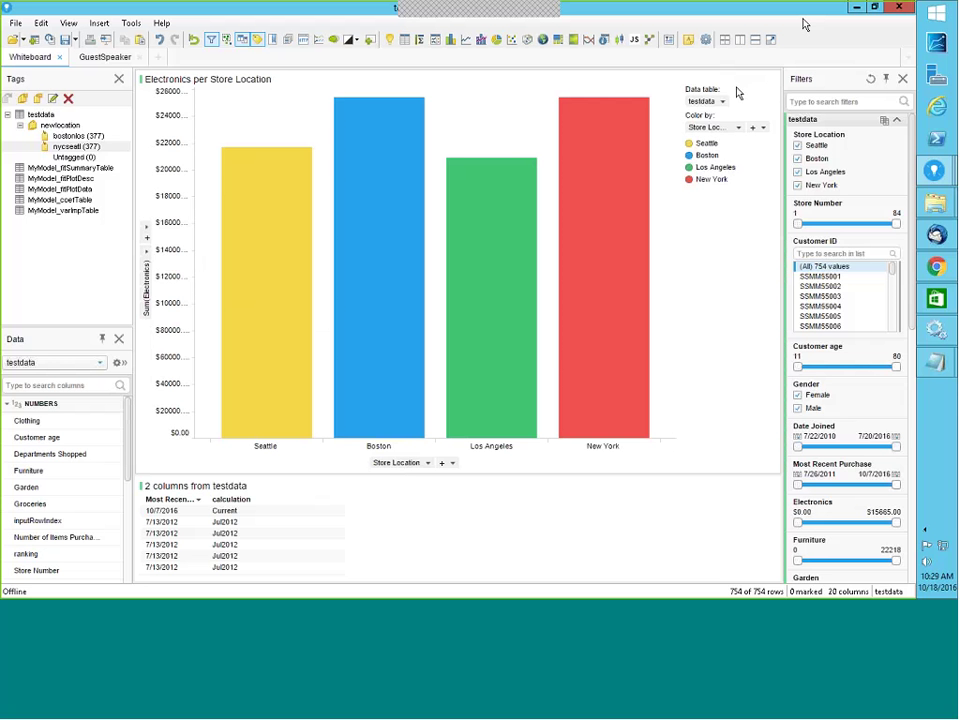
pyautogui.click(771, 80)
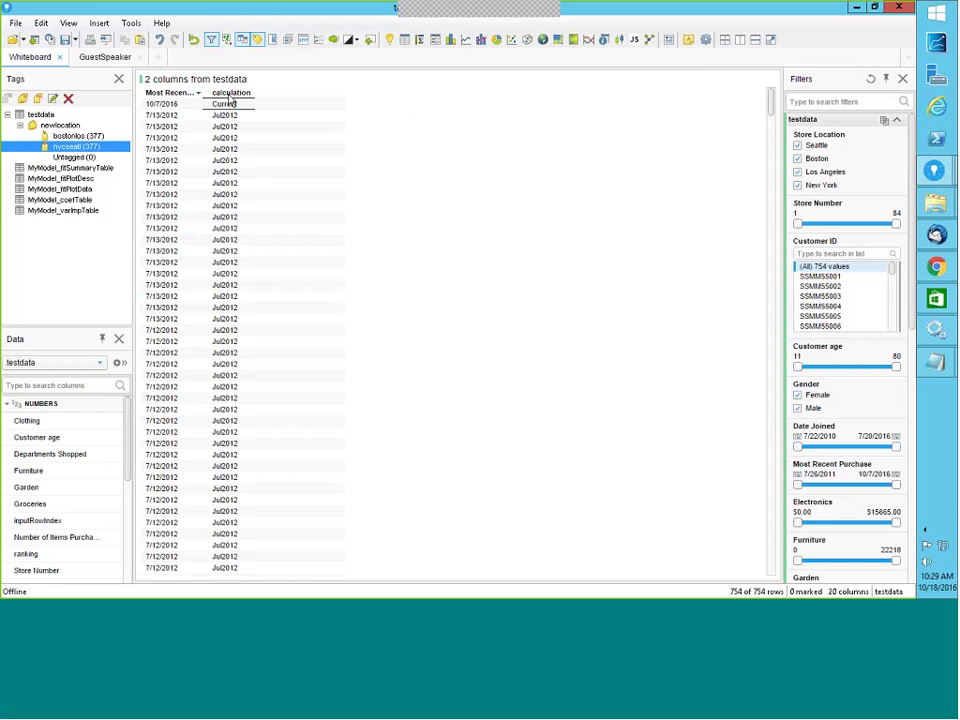
# Step: Examine the expression of the calculation column in the testdata column properties, leaving it unedited
pyautogui.click(40, 23)
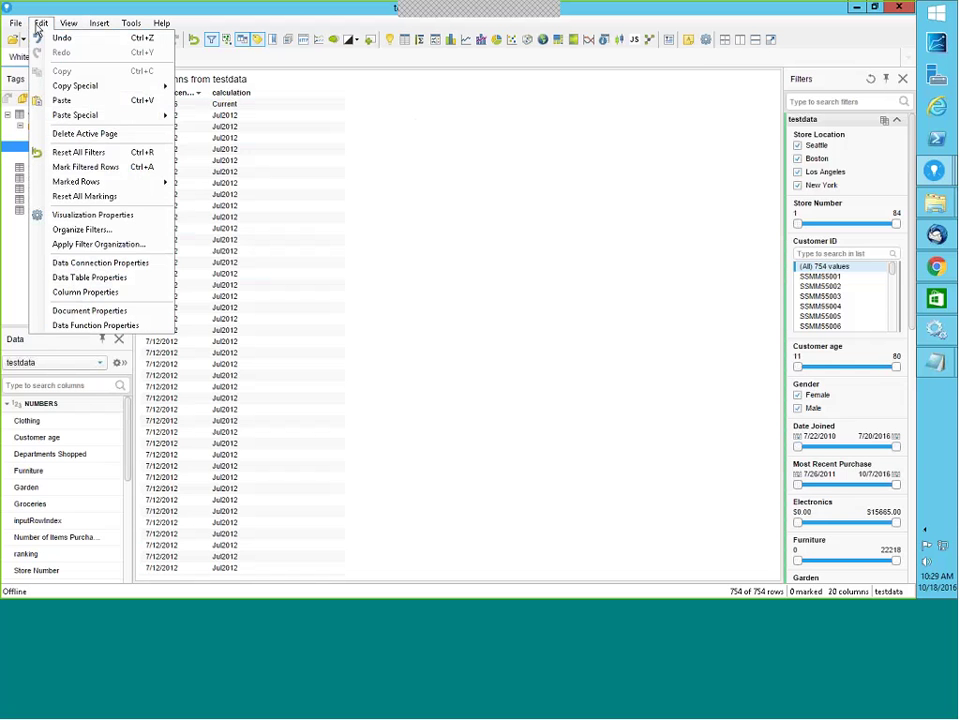
pyautogui.click(95, 292)
pyautogui.scroll(-5, 237, 212)
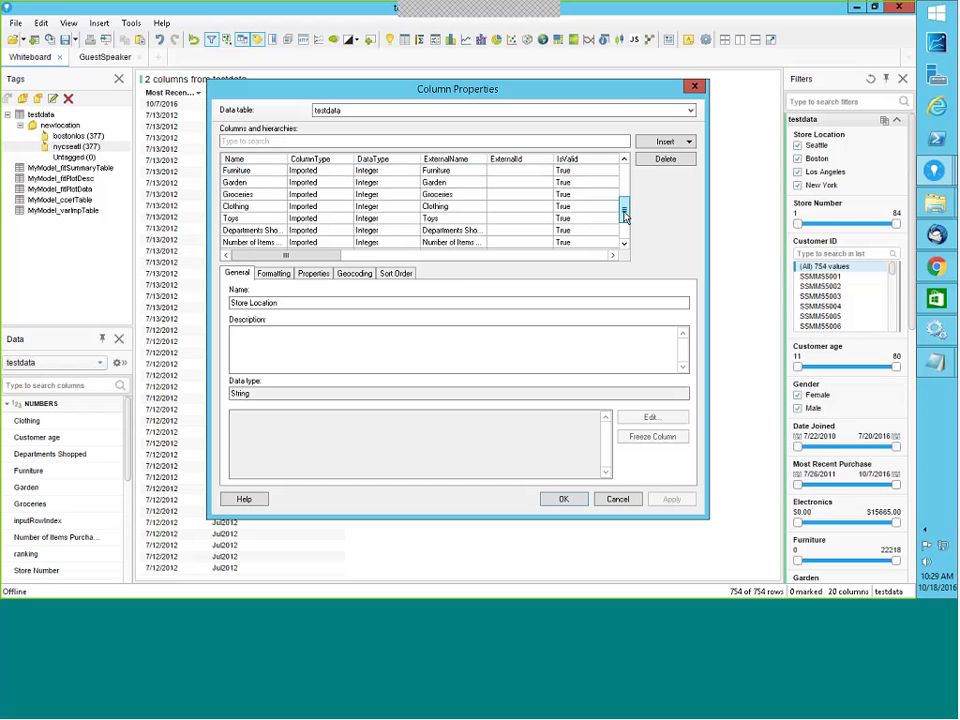
pyautogui.click(238, 217)
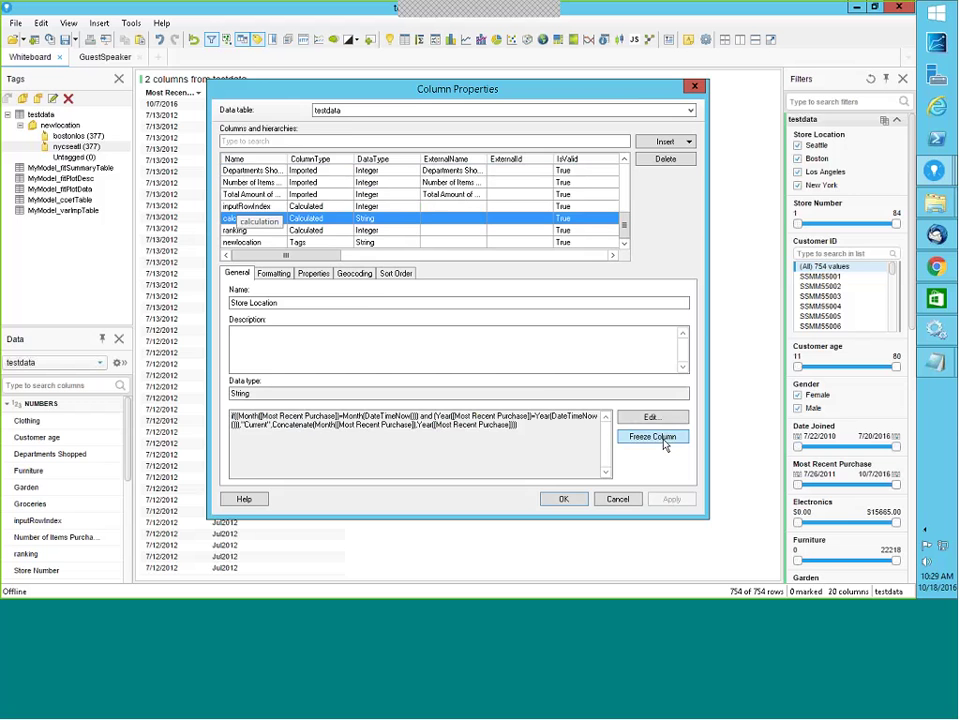
pyautogui.click(650, 416)
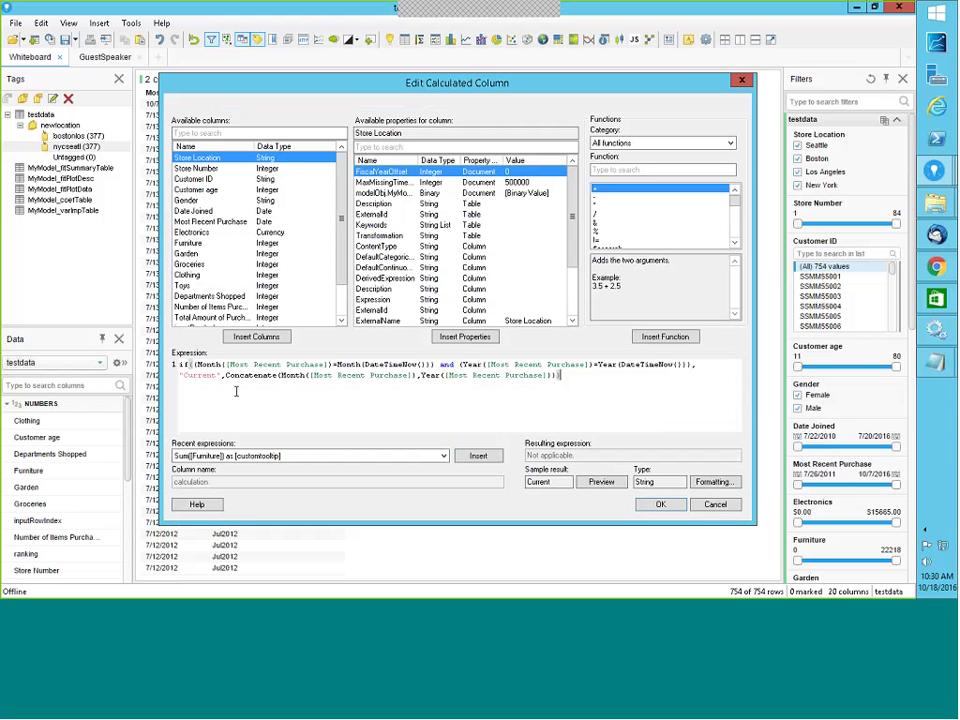
pyautogui.click(391, 378)
pyautogui.click(741, 80)
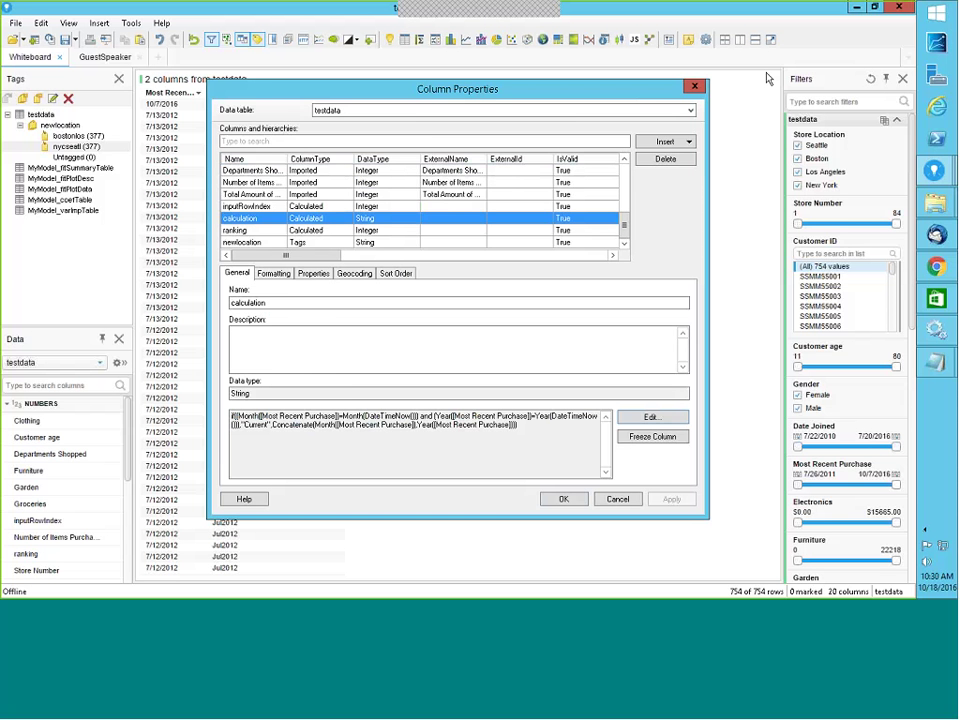
pyautogui.press('Return')
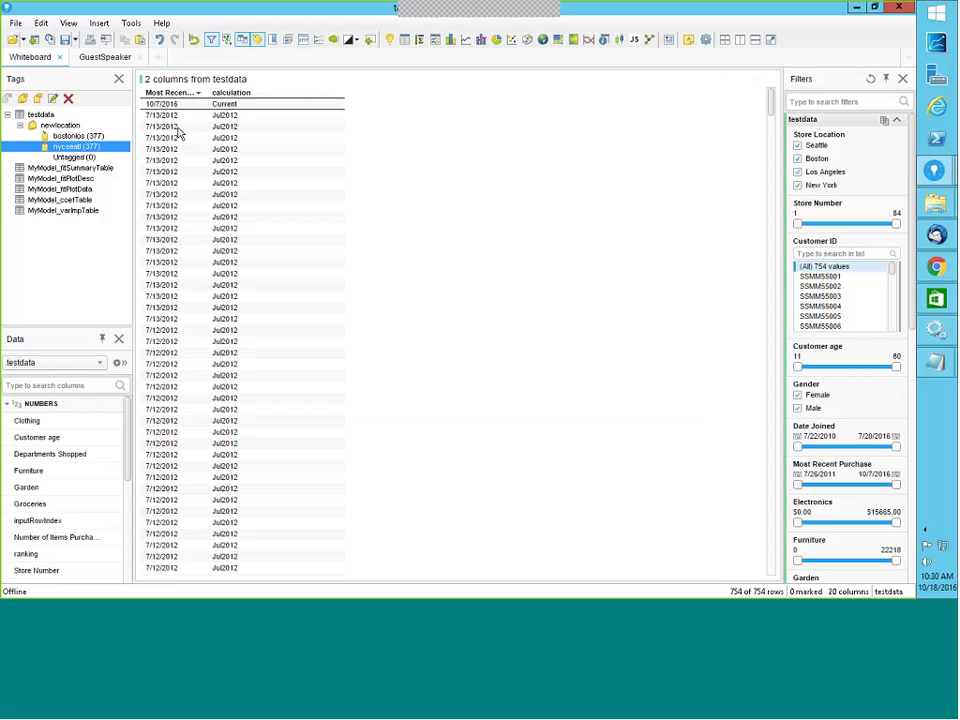
# Step: Switch to the testdata file in Notepad, set the second row's most recent purchase date to 10/7/2016, and save the file
pyautogui.click(180, 384)
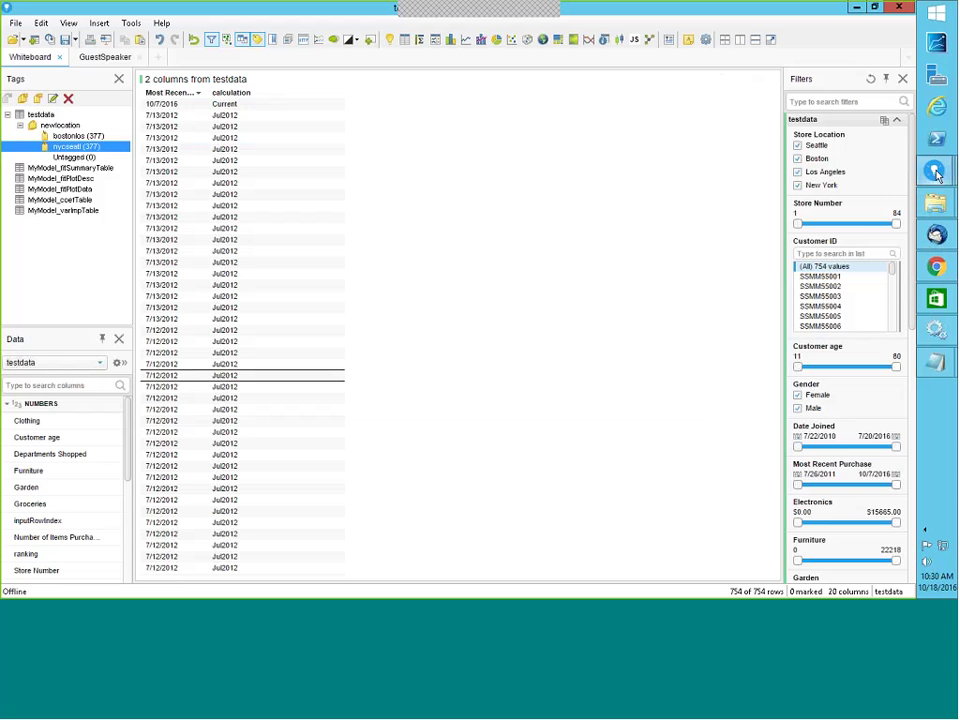
pyautogui.moveTo(940, 370)
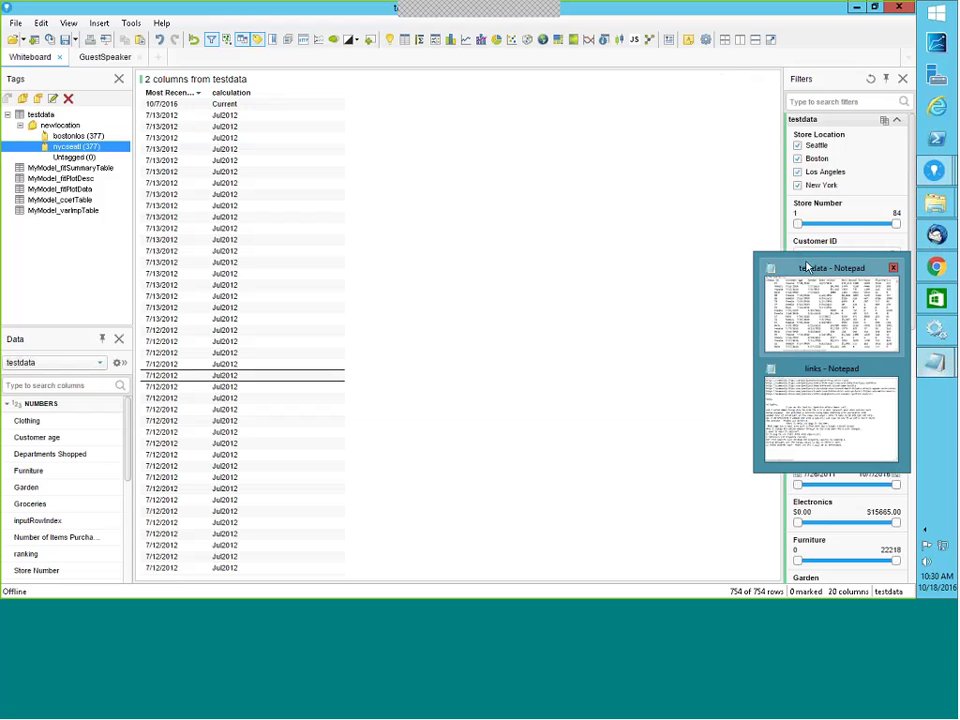
pyautogui.click(815, 300)
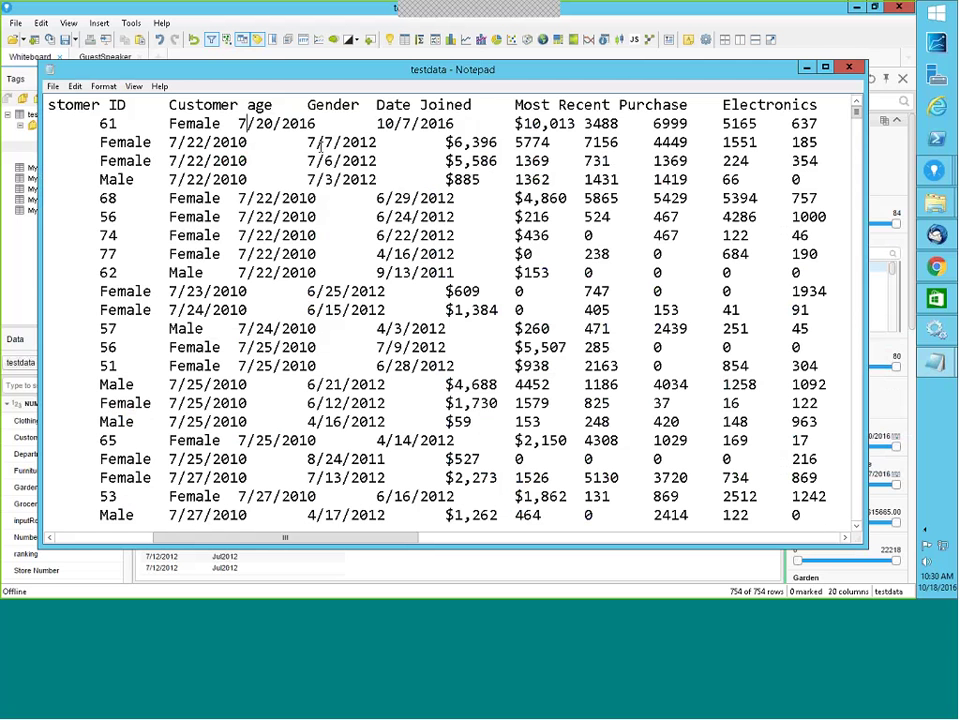
pyautogui.moveTo(316, 143); pyautogui.dragTo(307, 143)
pyautogui.write('10')
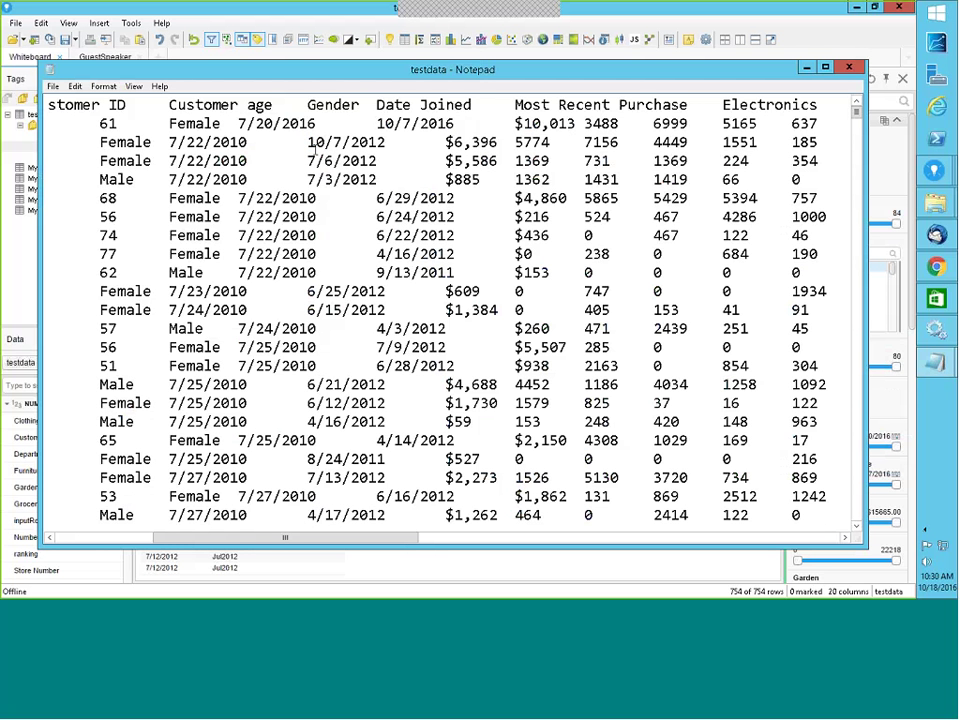
pyautogui.moveTo(386, 142); pyautogui.dragTo(377, 142)
pyautogui.write('6')
pyautogui.click(55, 90)
pyautogui.click(70, 133)
pyautogui.click(809, 69)
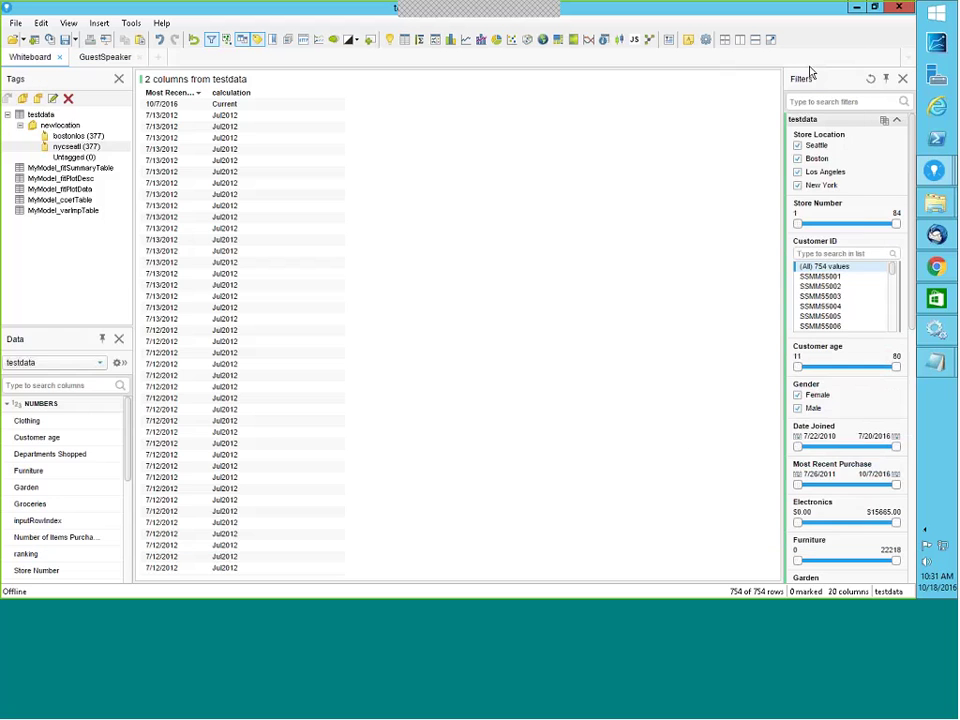
# Step: Reload the analysis data from the edited source file, accepting the warning about tags and bookmarks
pyautogui.click(16, 23)
pyautogui.click(55, 100)
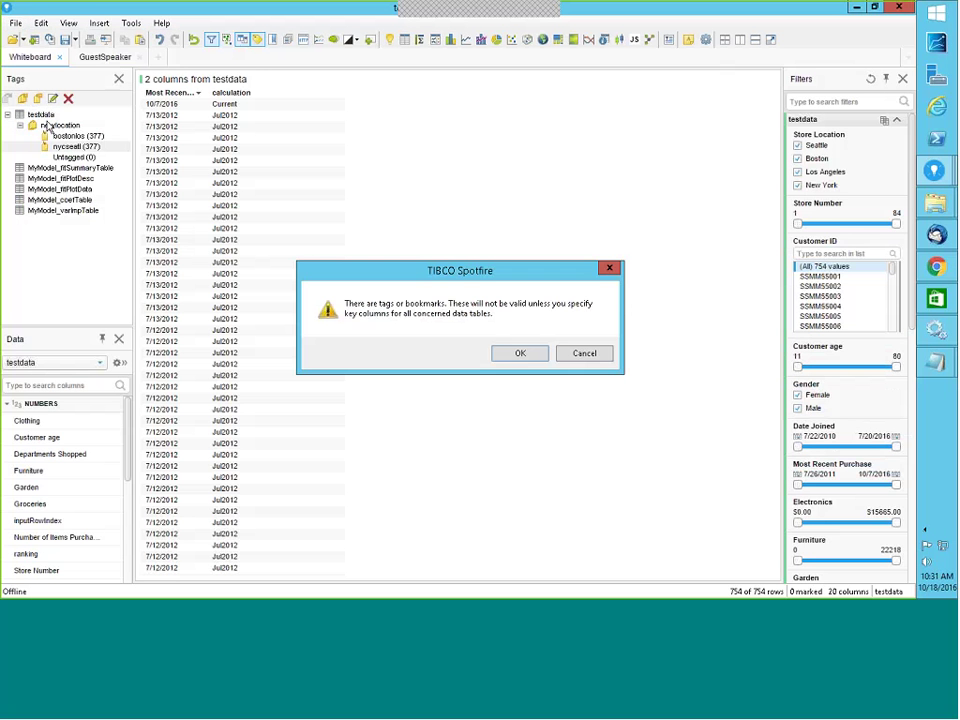
pyautogui.click(520, 355)
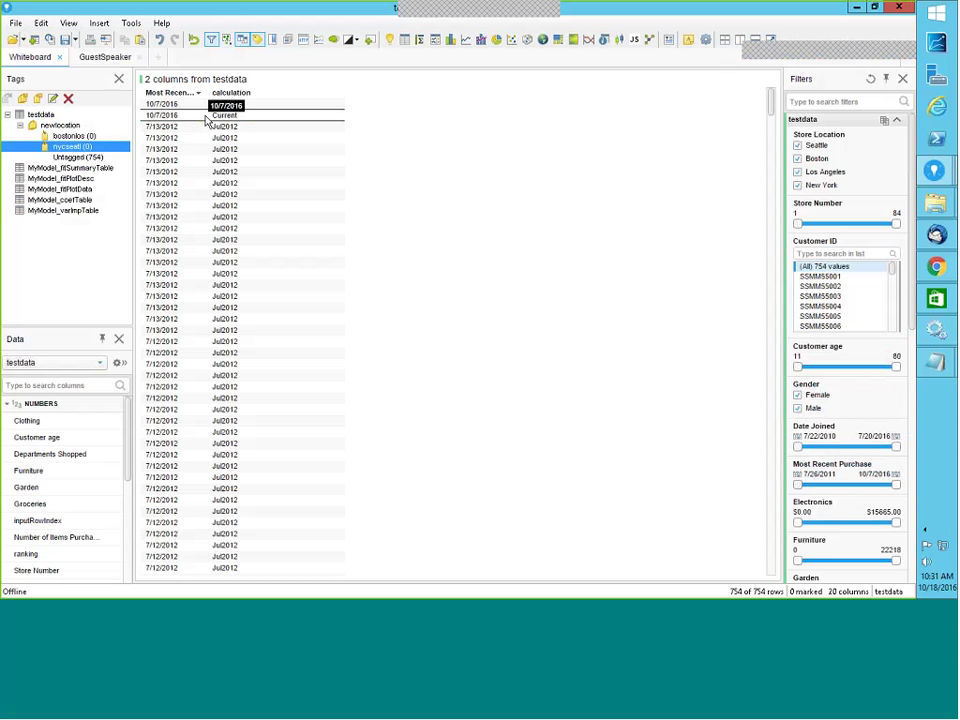
# Step: Insert a text area on the Whiteboard page and add the testdata calculation column's filter to it, saving the changes
pyautogui.click(99, 23)
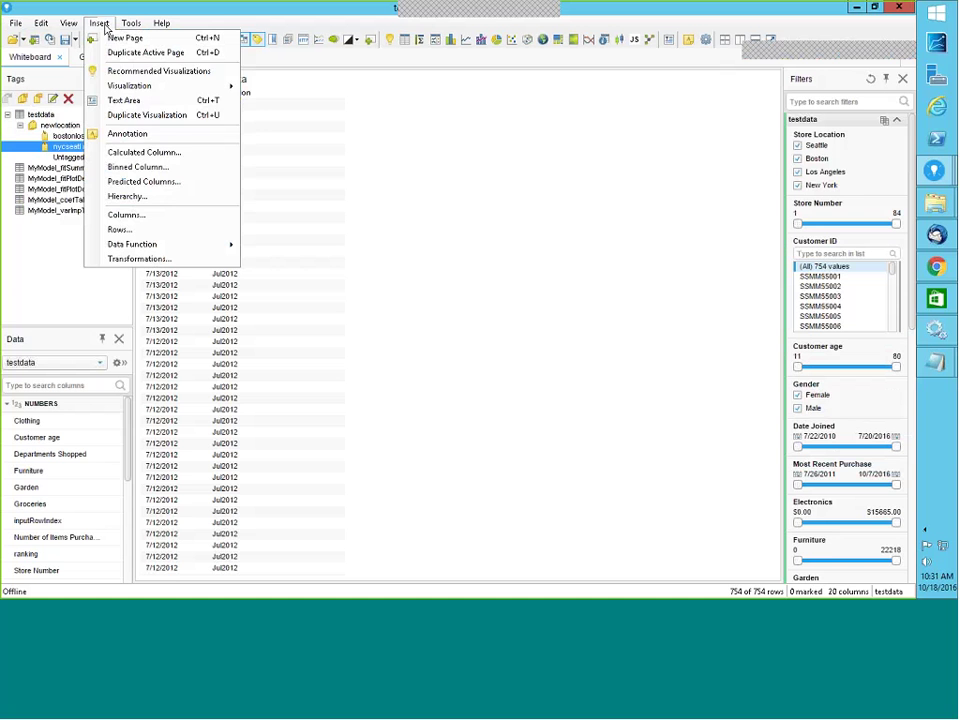
pyautogui.click(134, 107)
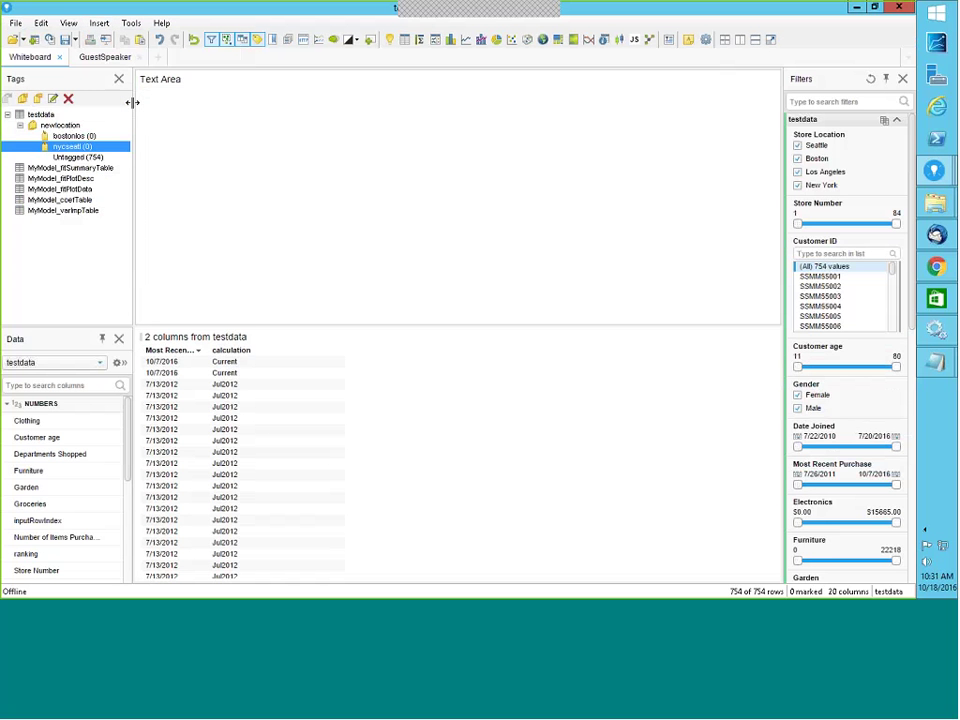
pyautogui.click(742, 80)
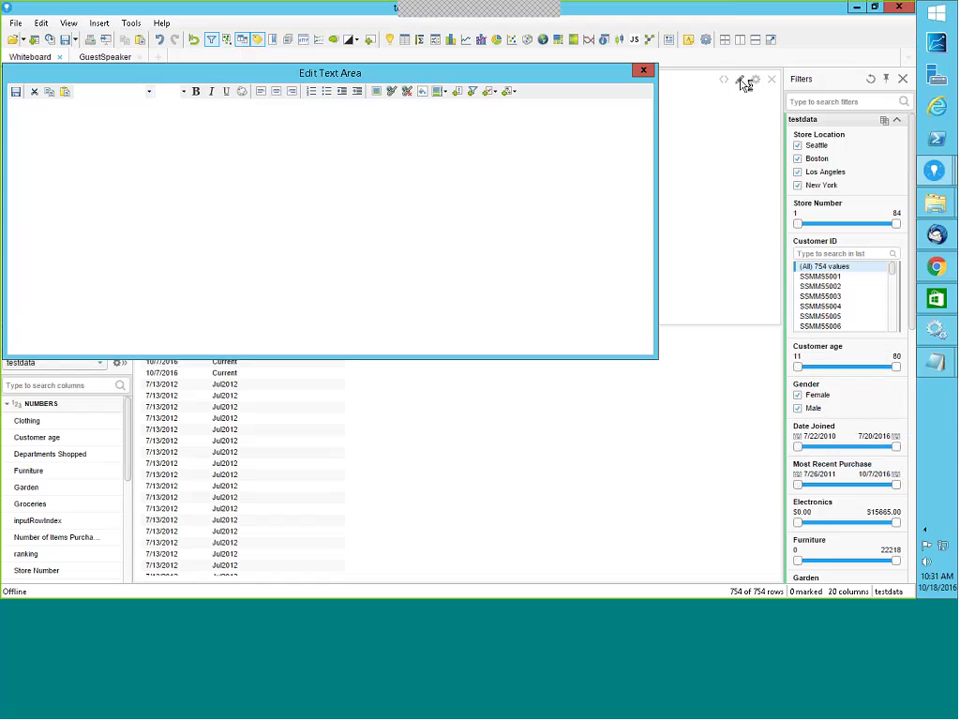
pyautogui.click(473, 92)
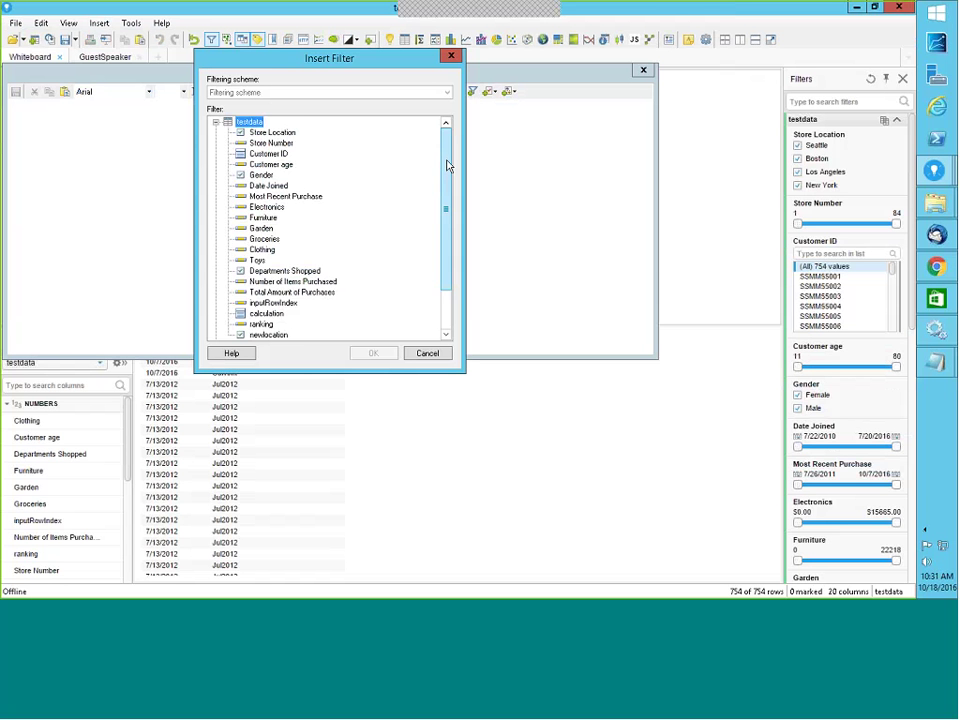
pyautogui.moveTo(448, 165); pyautogui.dragTo(451, 307)
pyautogui.click(266, 260)
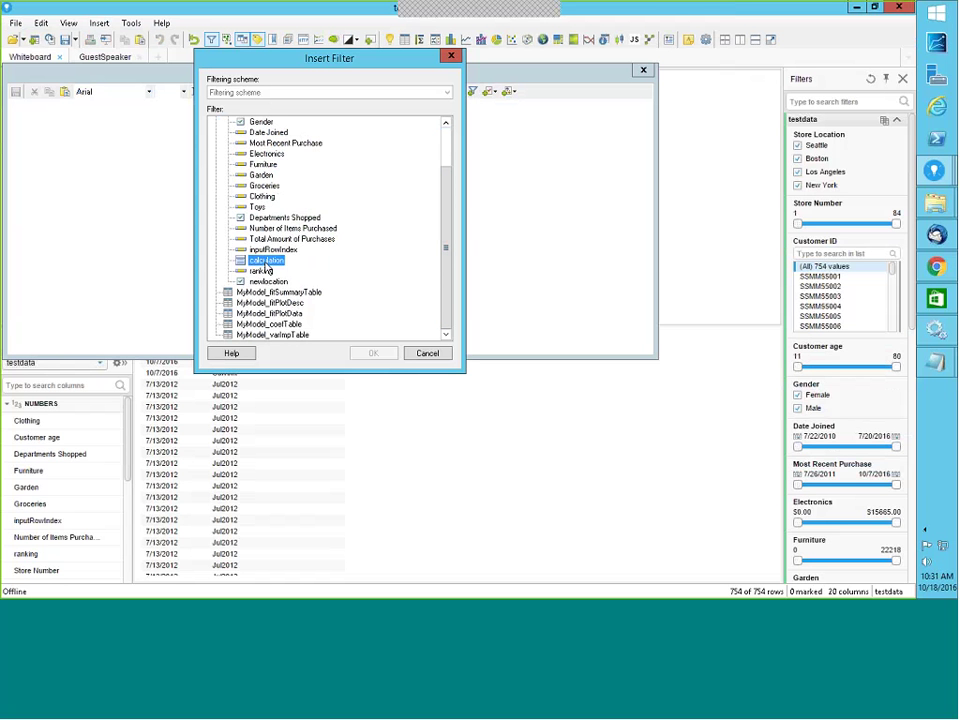
pyautogui.click(372, 353)
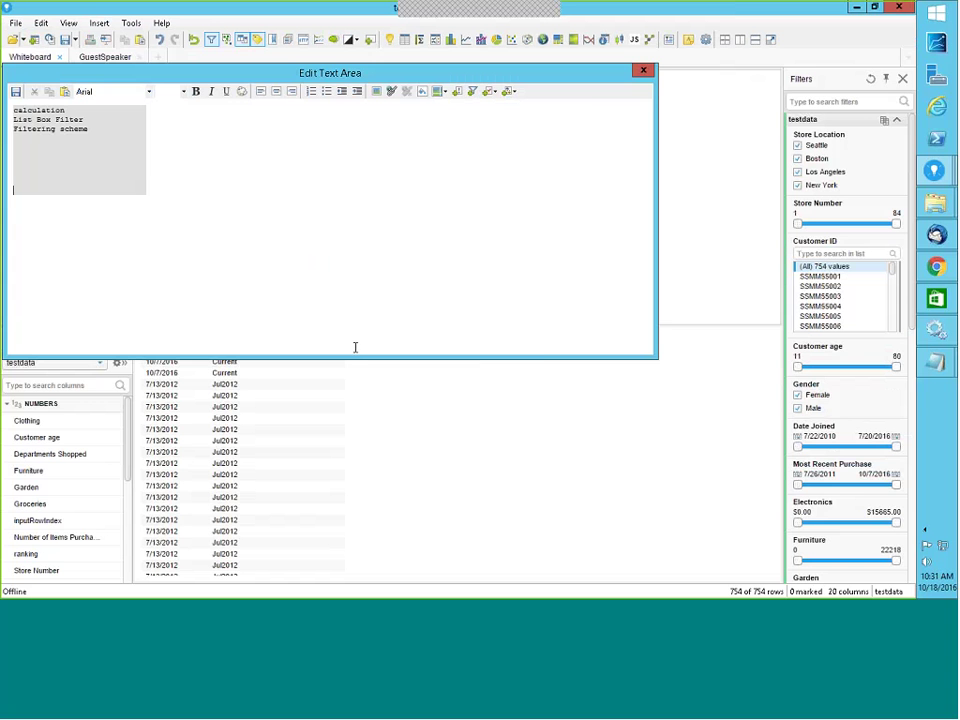
pyautogui.click(643, 70)
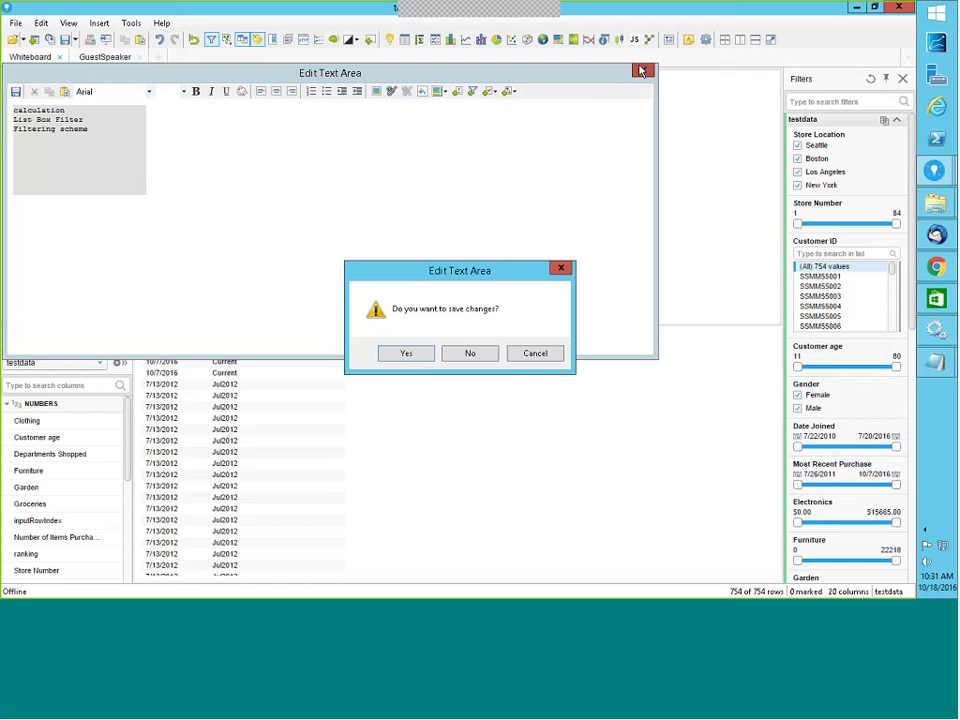
pyautogui.click(421, 354)
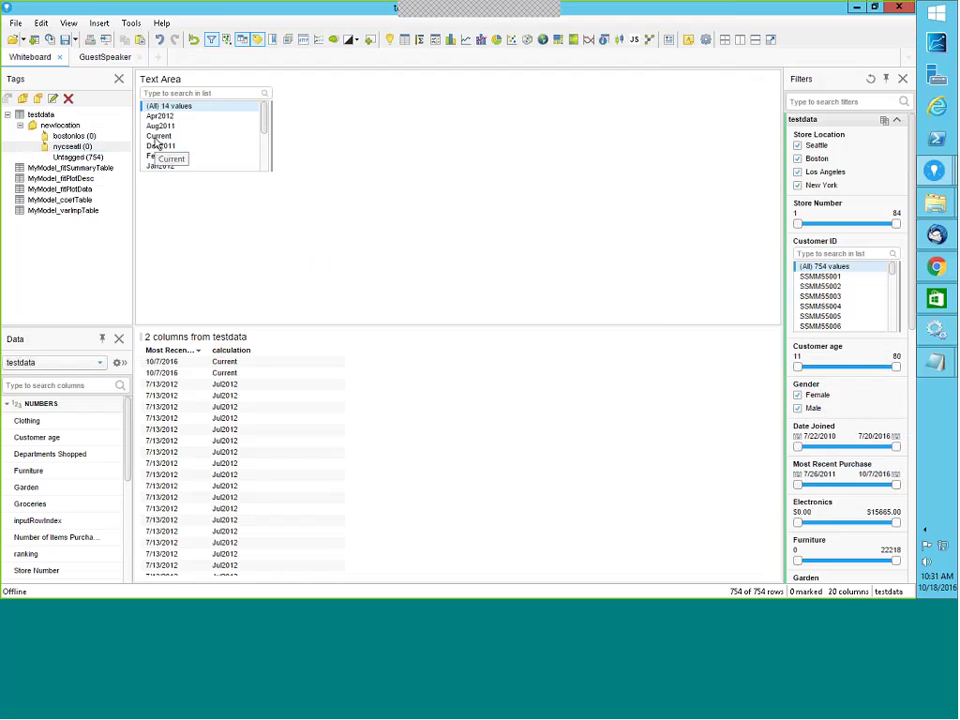
# Step: Test the text area's calculation filter by selecting Current, Apr2012 and Dec2011 in turn
pyautogui.click(157, 137)
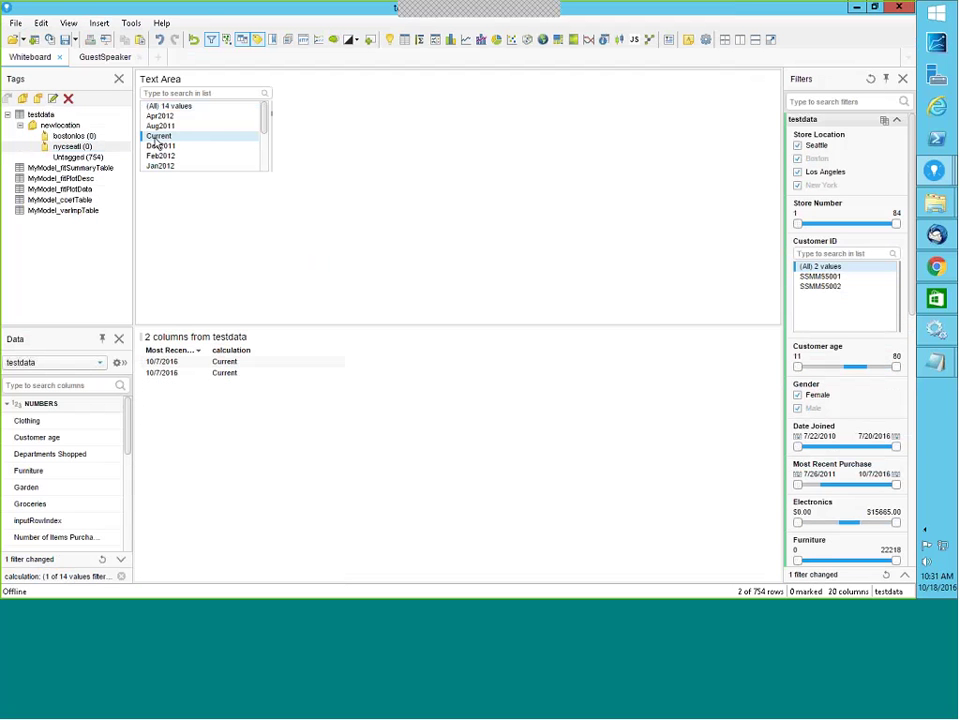
pyautogui.click(160, 116)
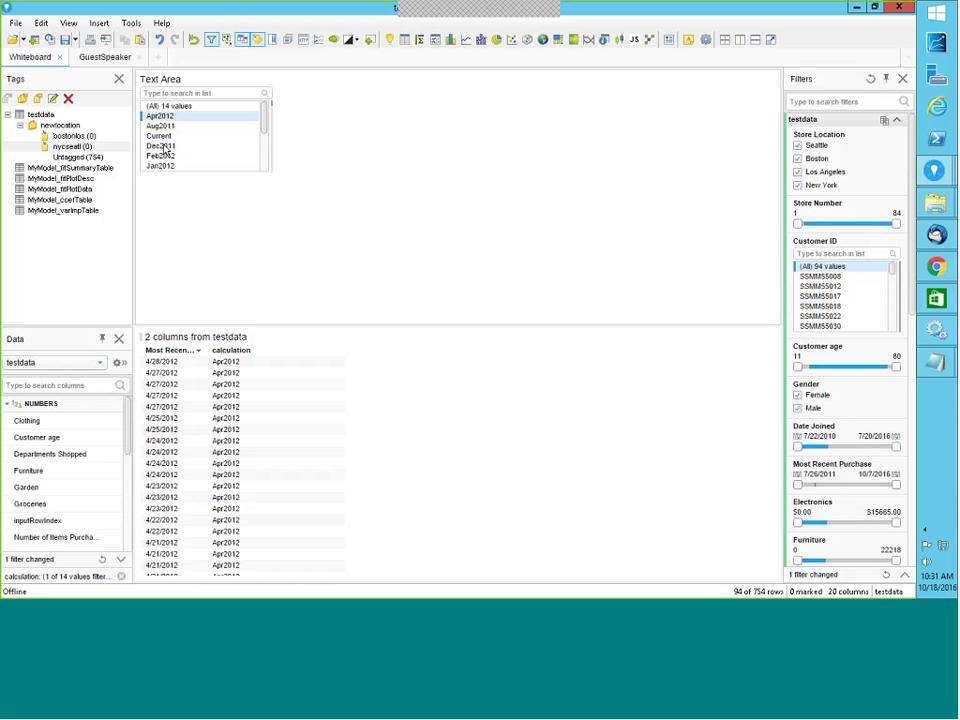
pyautogui.click(162, 146)
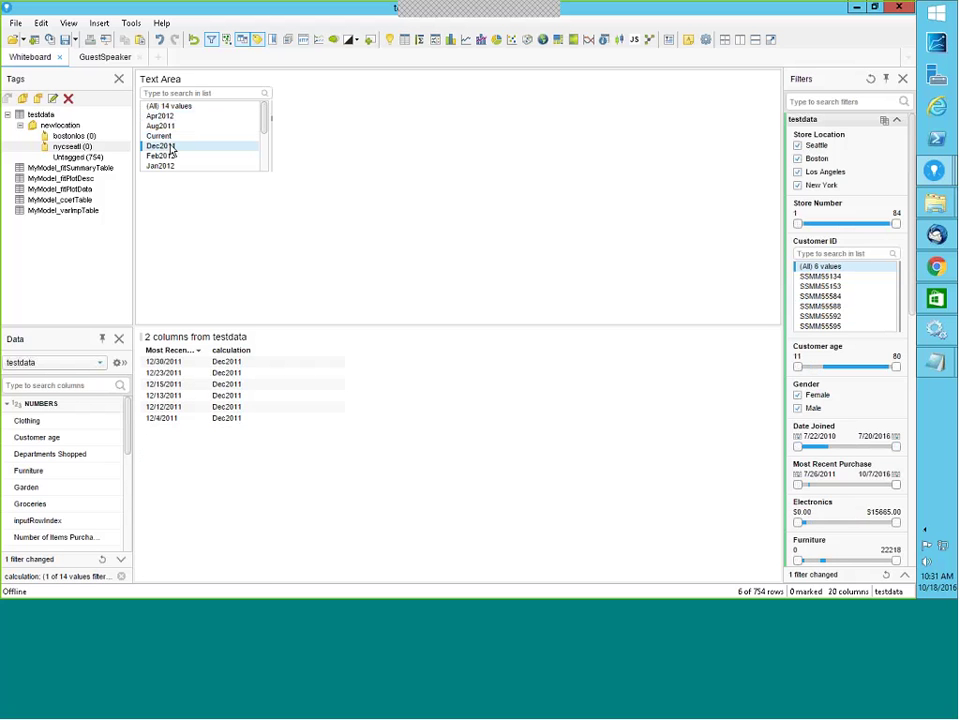
# Step: Change the calculation column's filter type to Check Box Filter
pyautogui.moveTo(909, 231); pyautogui.dragTo(920, 540)
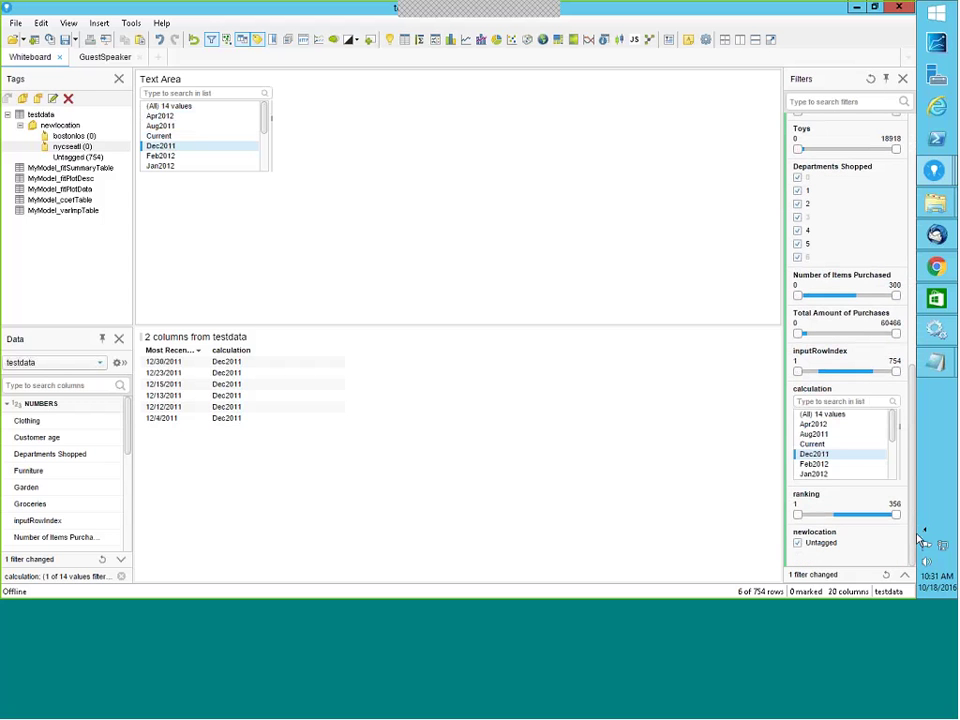
pyautogui.rightClick(826, 386)
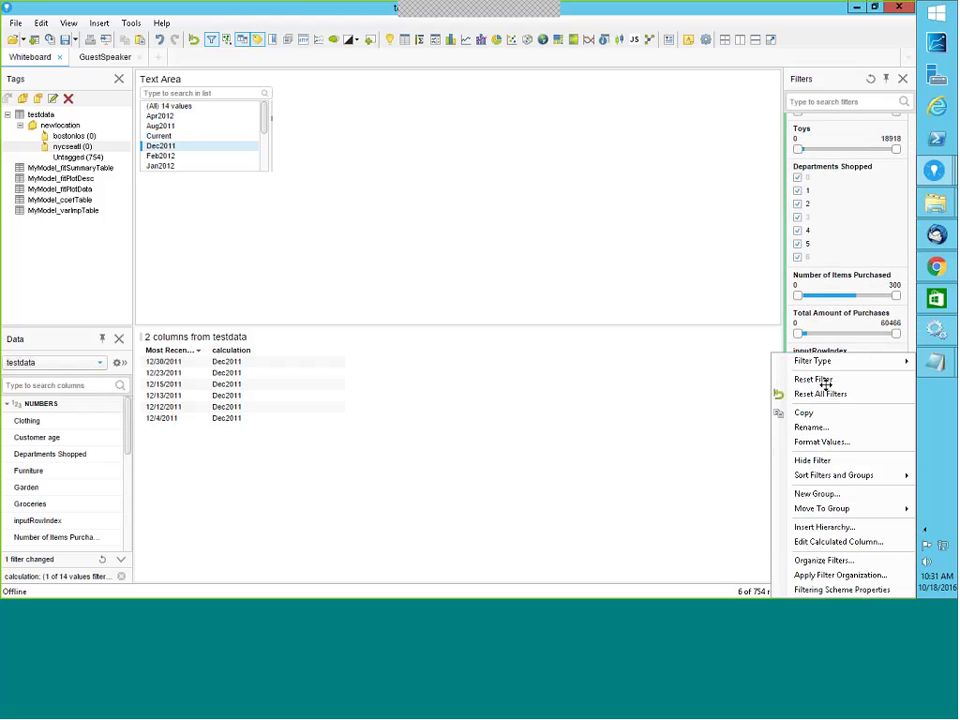
pyautogui.moveTo(821, 366)
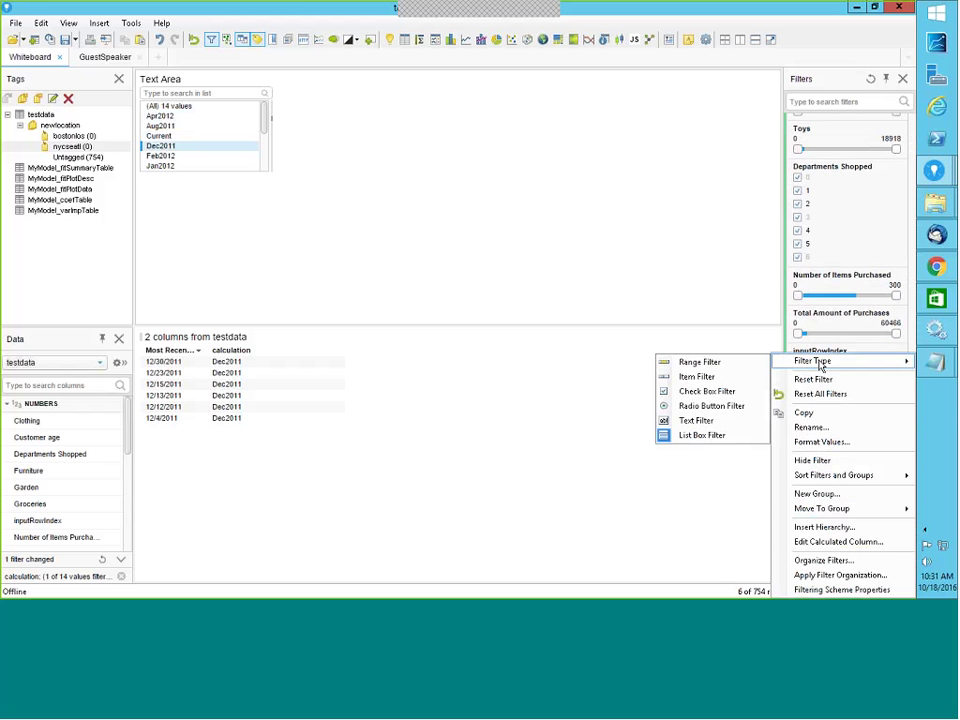
pyautogui.click(729, 391)
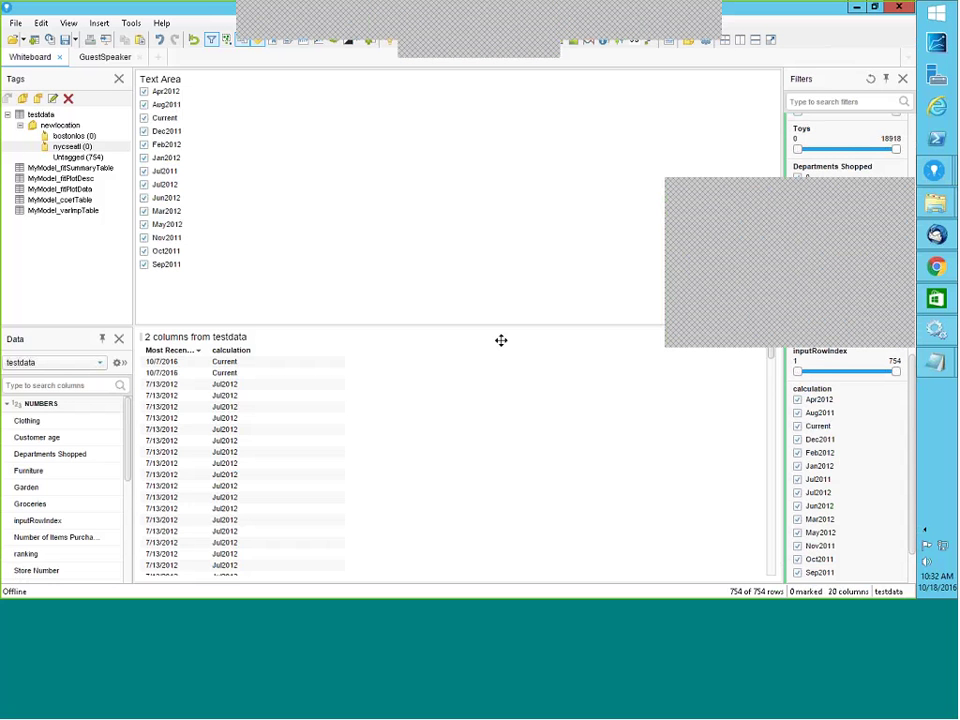
# Step: Switch to Chrome to read the community question about a single-click button with three actions, and return to the testdata analysis in Spotfire
pyautogui.click(936, 267)
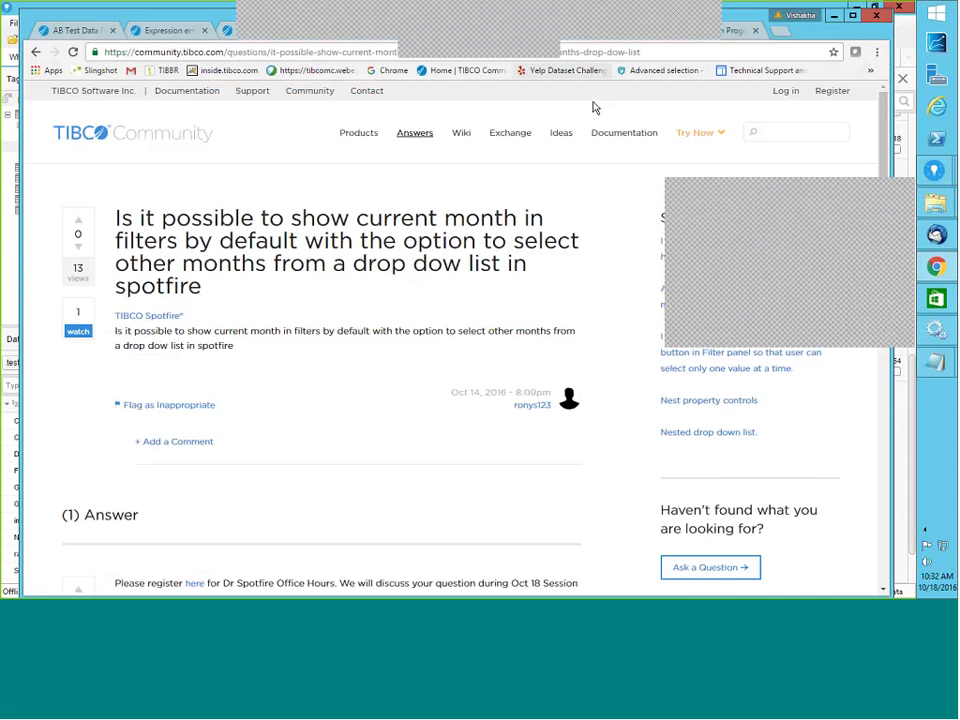
pyautogui.click(545, 31)
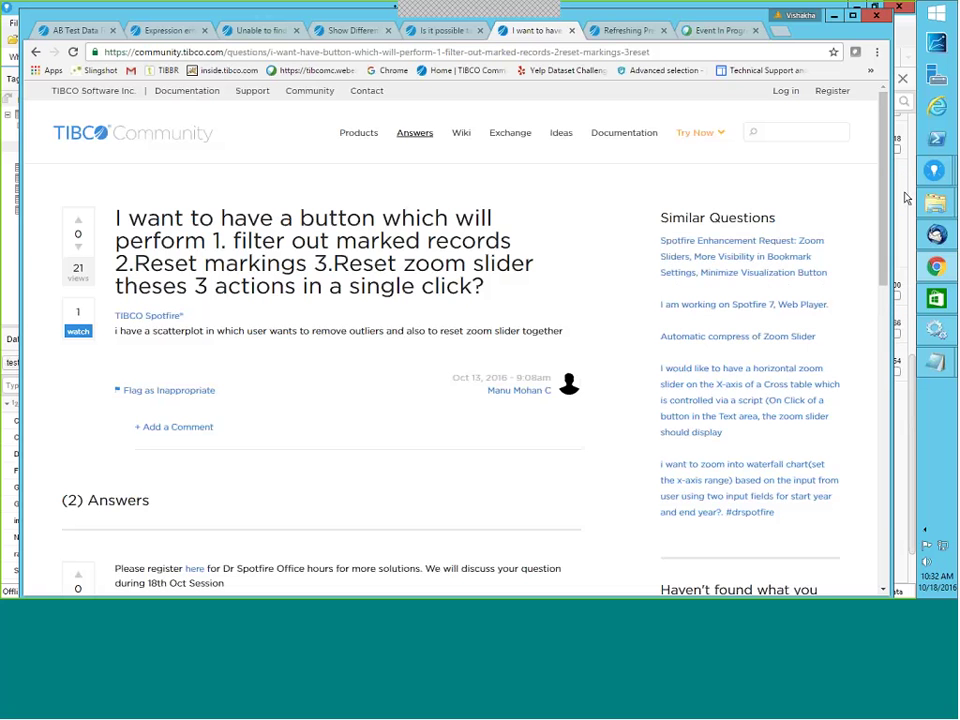
pyautogui.moveTo(934, 173)
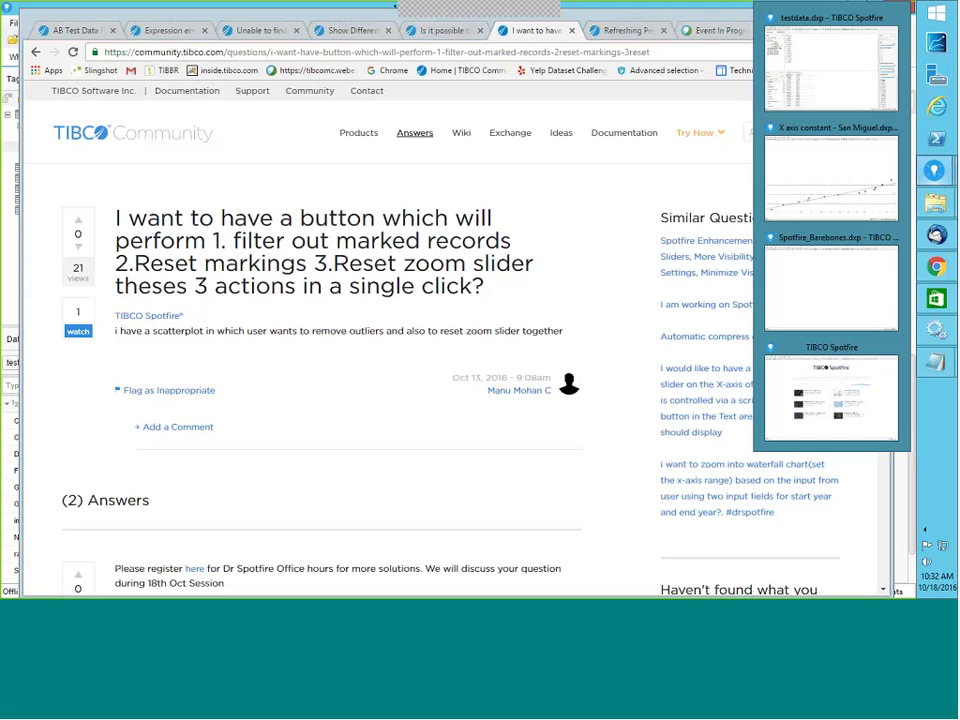
pyautogui.click(810, 22)
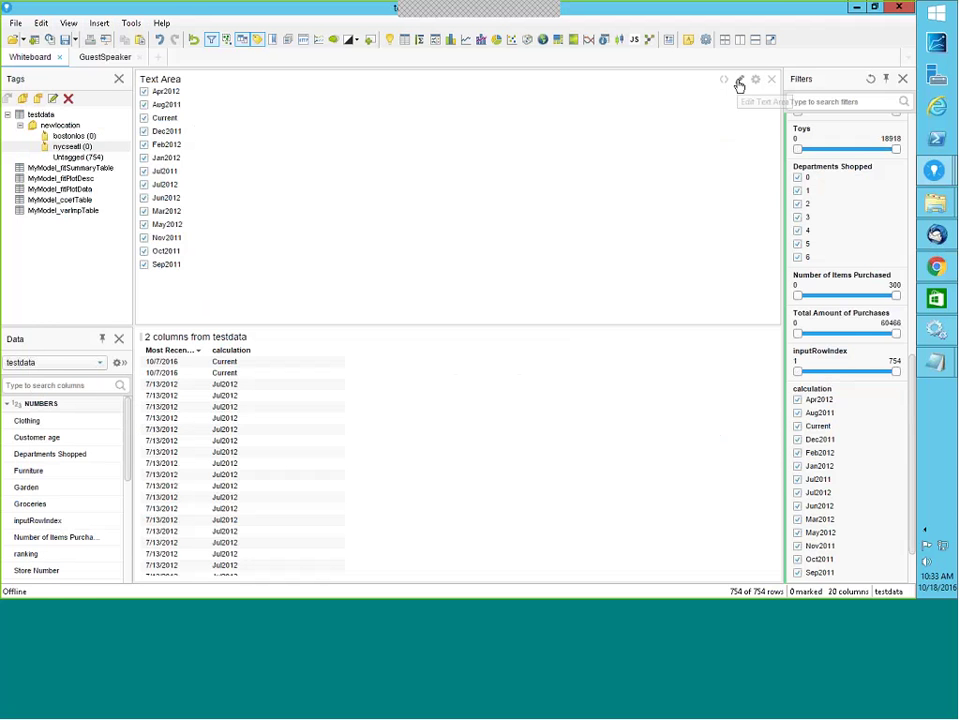
# Step: Insert an action control button in the Whiteboard text area and add the Unmark Marked Rows and Reset All Filters actions
pyautogui.click(739, 83)
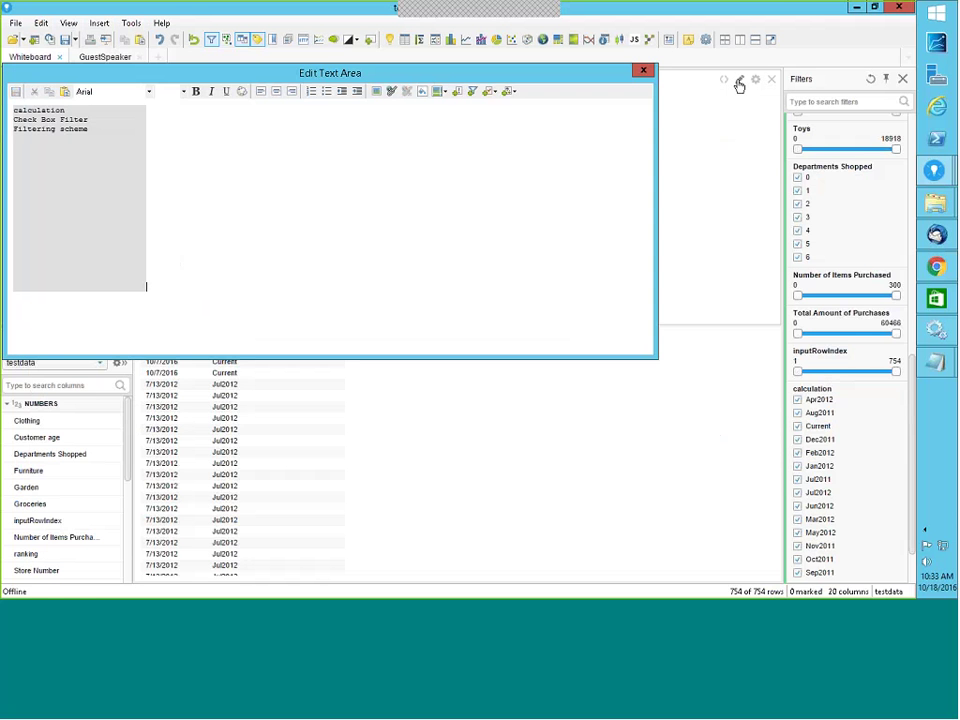
pyautogui.click(457, 97)
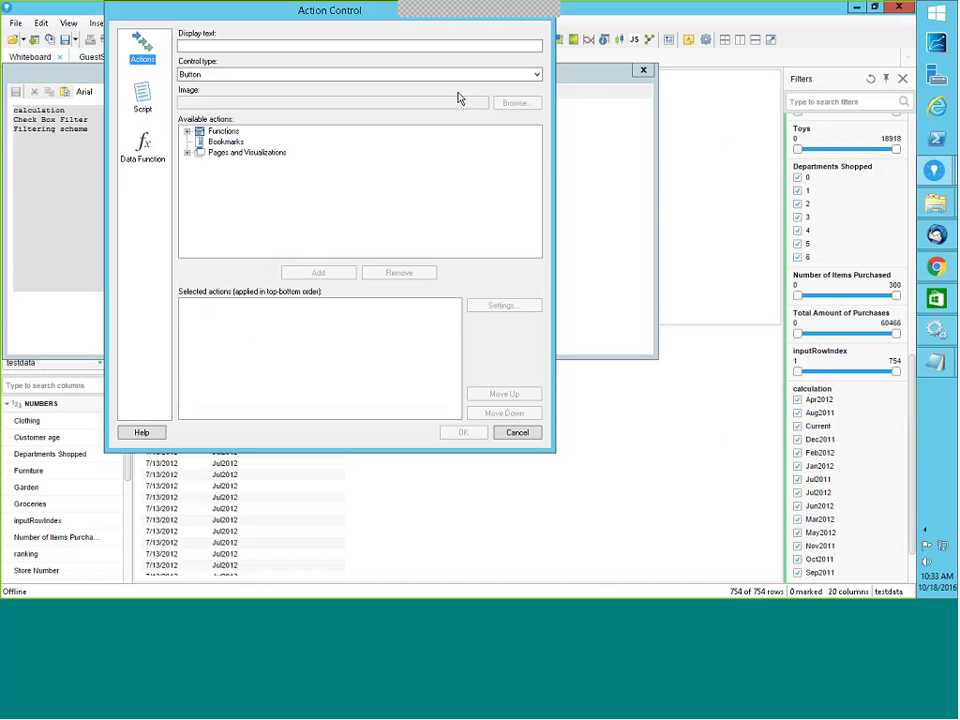
pyautogui.click(187, 132)
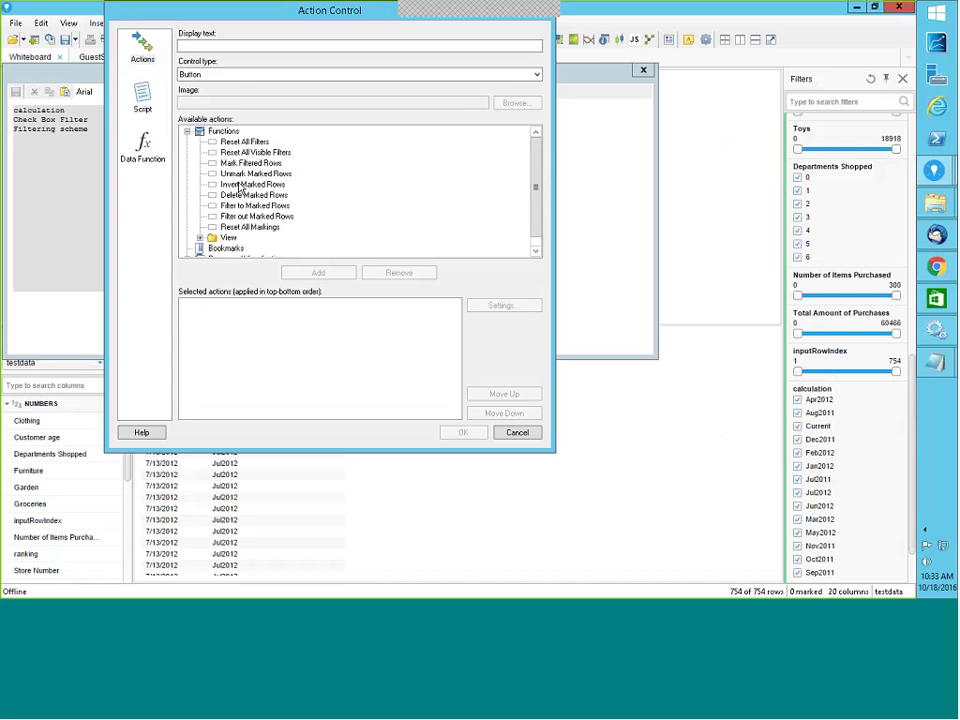
pyautogui.click(250, 174)
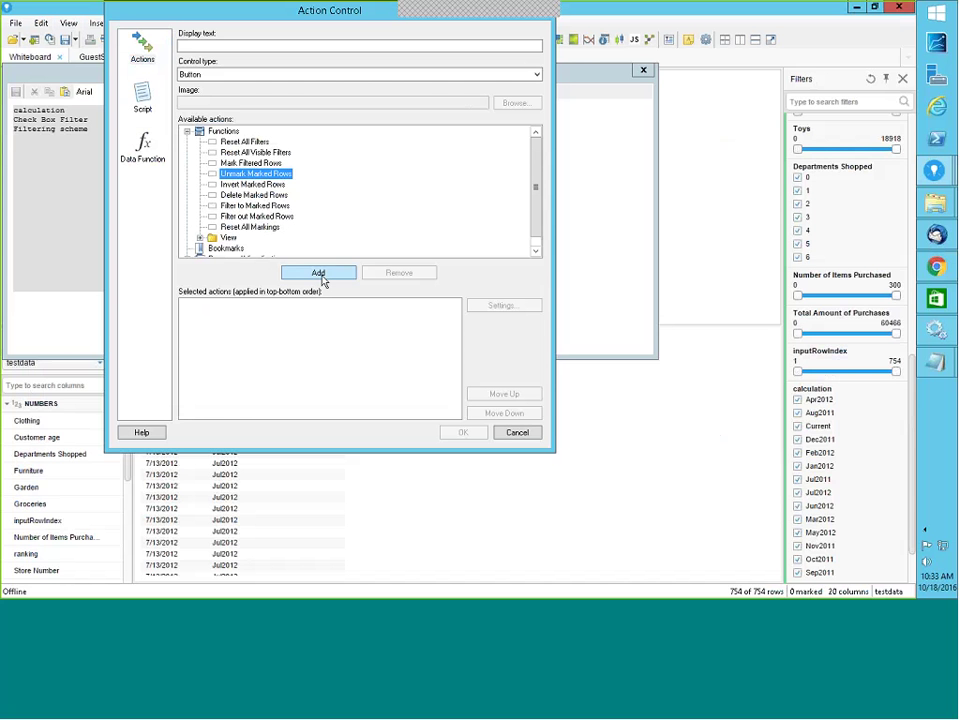
pyautogui.click(318, 274)
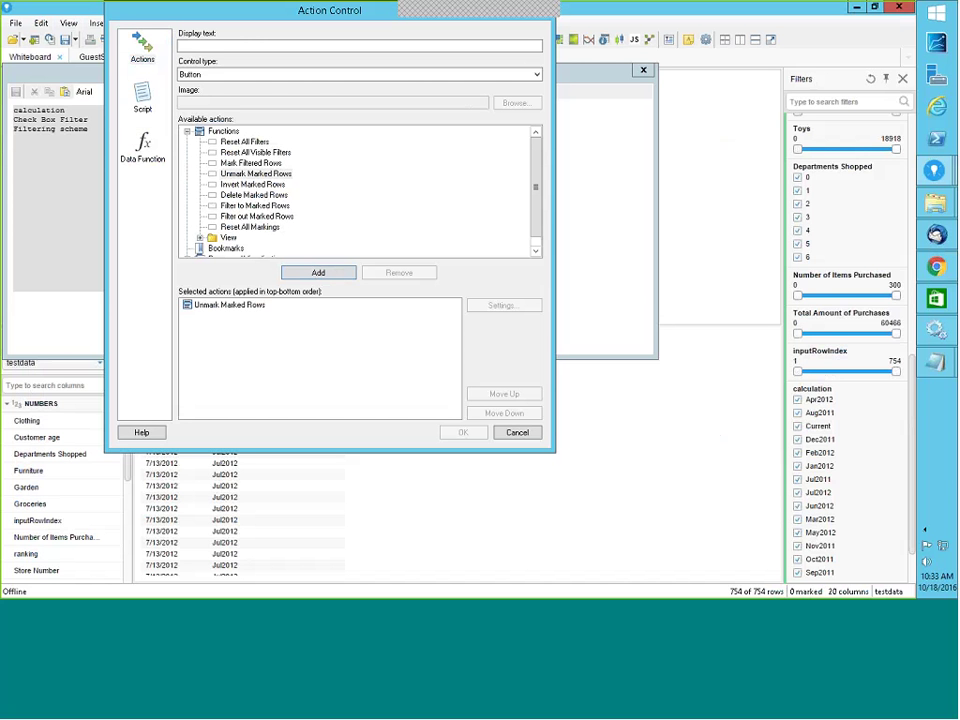
pyautogui.click(244, 142)
pyautogui.click(302, 278)
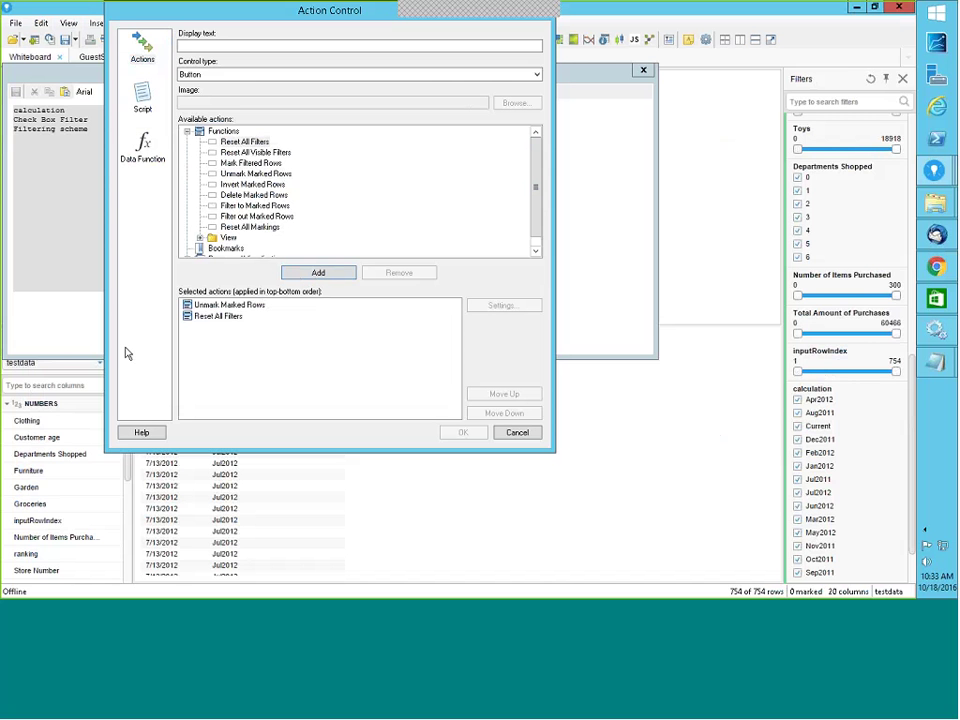
# Step: Add the Filters (Show) view action to the button's selected actions
pyautogui.click(200, 237)
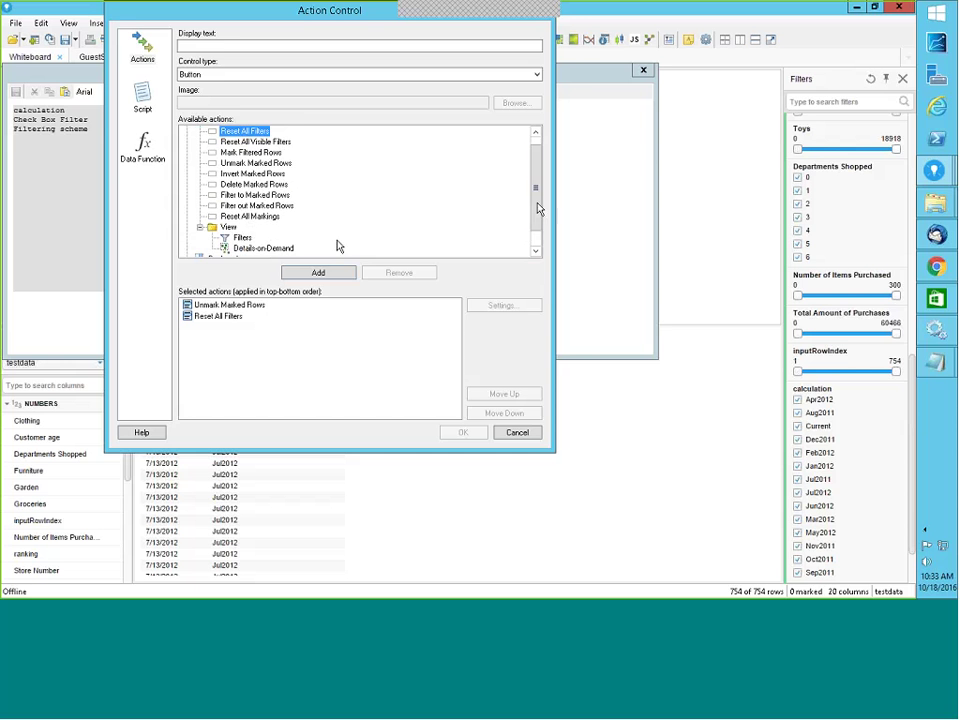
pyautogui.click(535, 251)
pyautogui.click(535, 251)
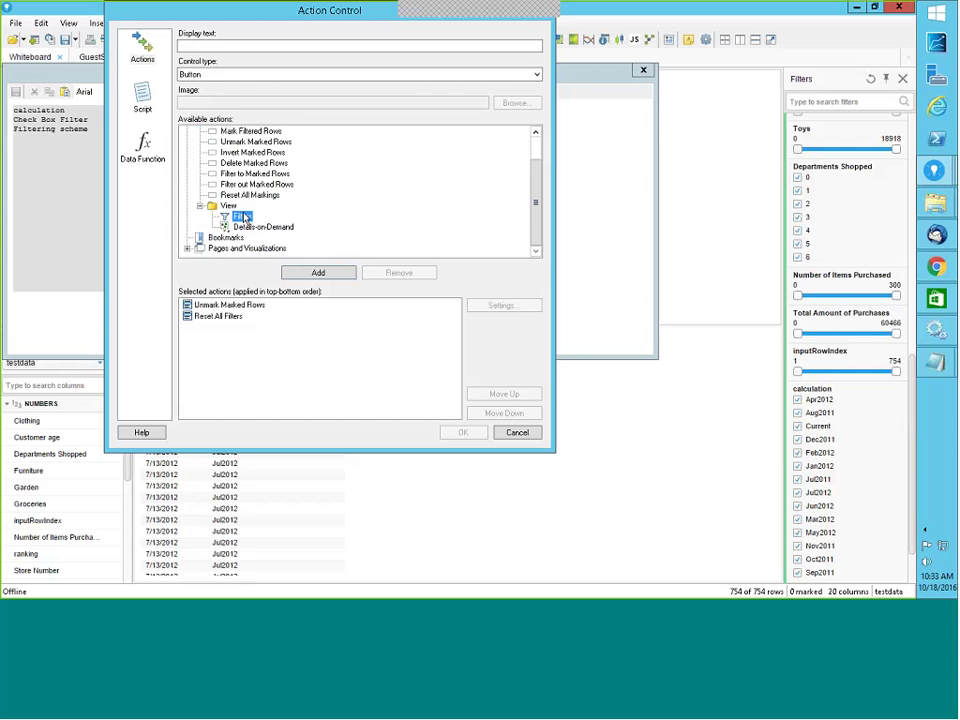
pyautogui.click(316, 274)
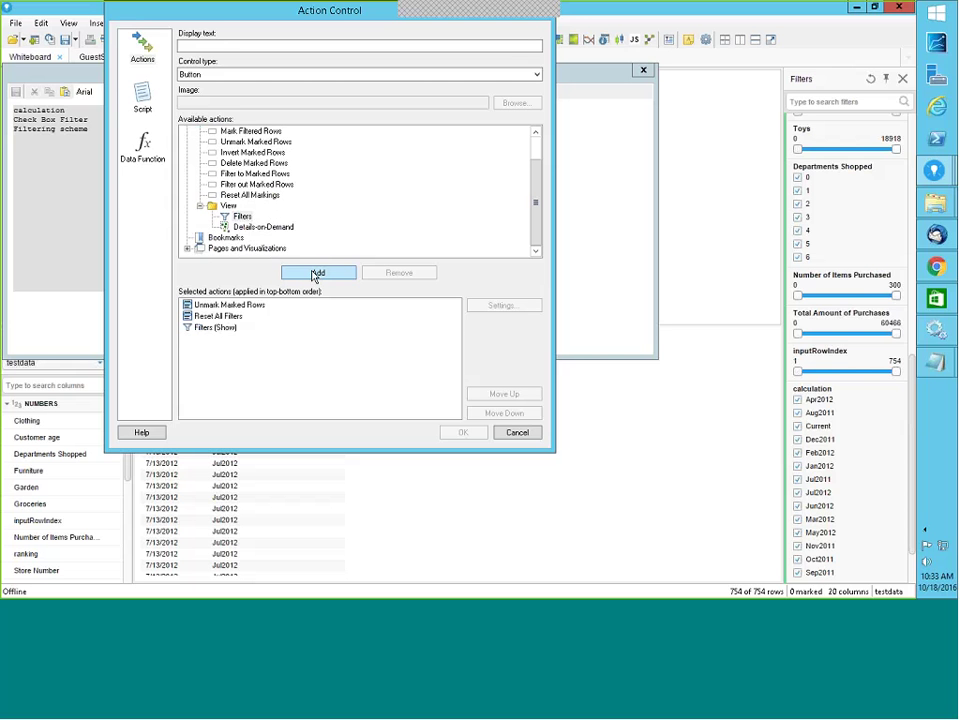
# Step: Set the button's display text to 3actions, confirm the action control, and save the text area changes
pyautogui.click(207, 46)
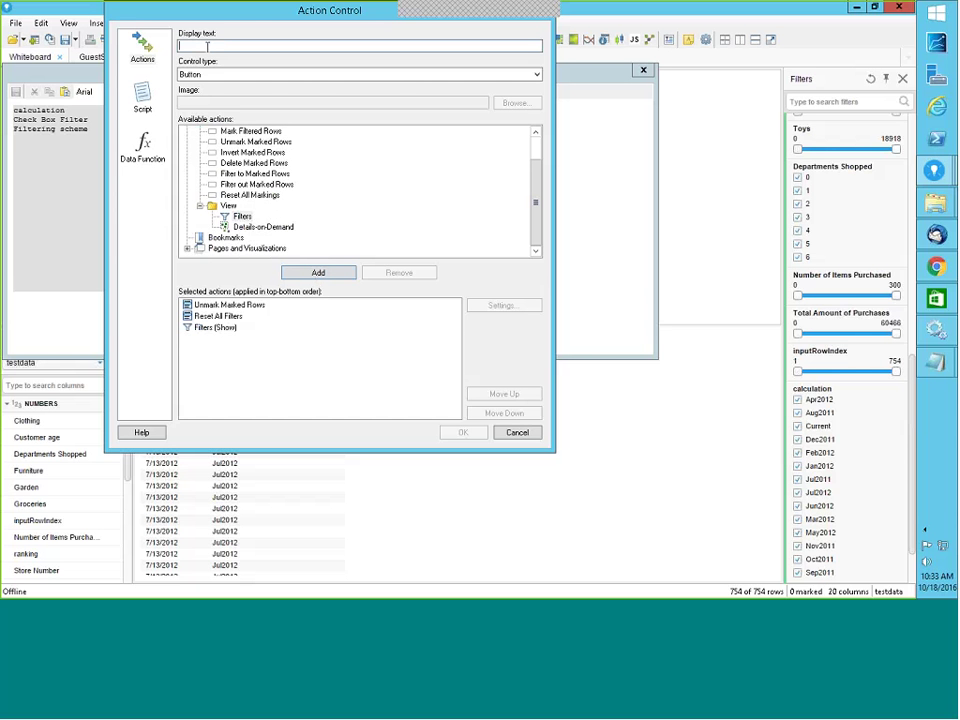
pyautogui.write('3a')
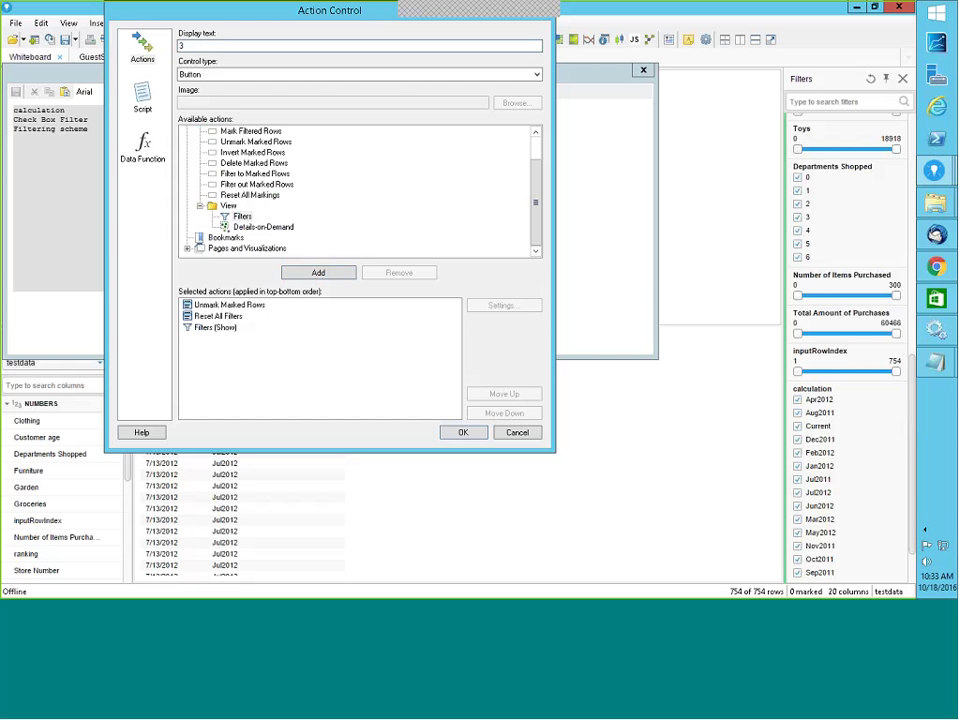
pyautogui.write('ctions')
pyautogui.click(461, 433)
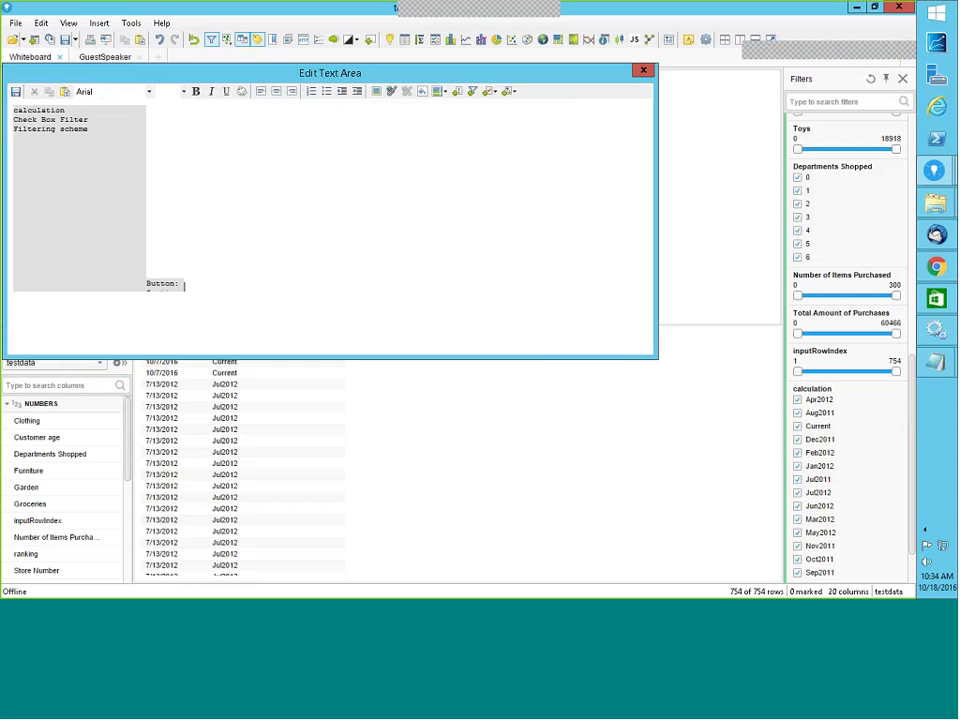
pyautogui.click(643, 72)
pyautogui.click(420, 354)
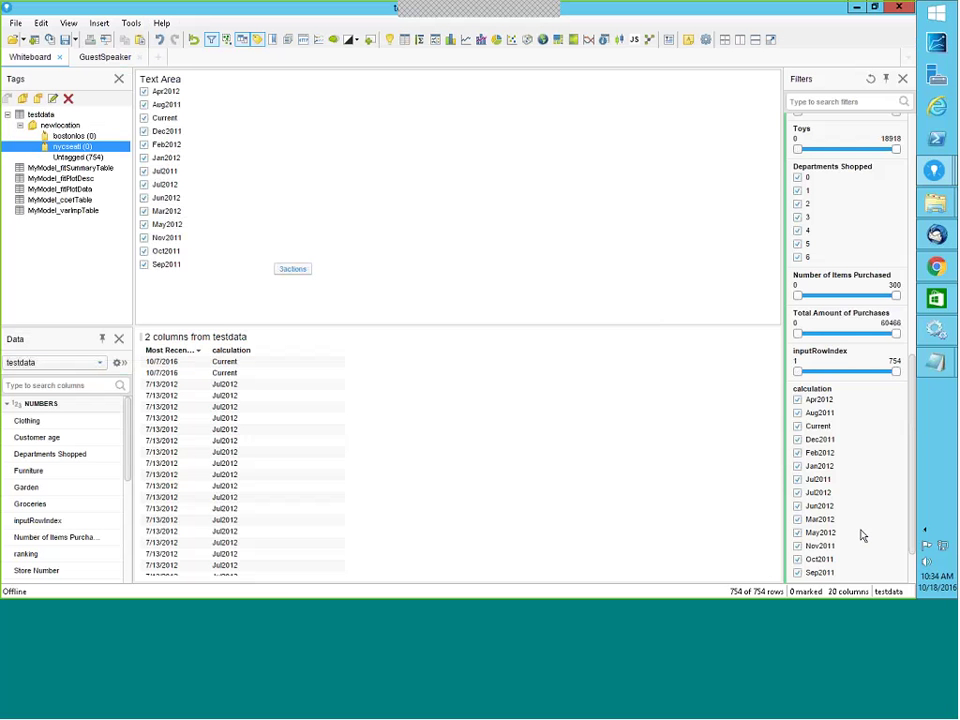
# Step: Test the 3actions button with the first eleven table rows marked and Departments Shopped 2 and 3 excluded, and again with the Filters panel closed
pyautogui.moveTo(142, 357); pyautogui.dragTo(195, 483)
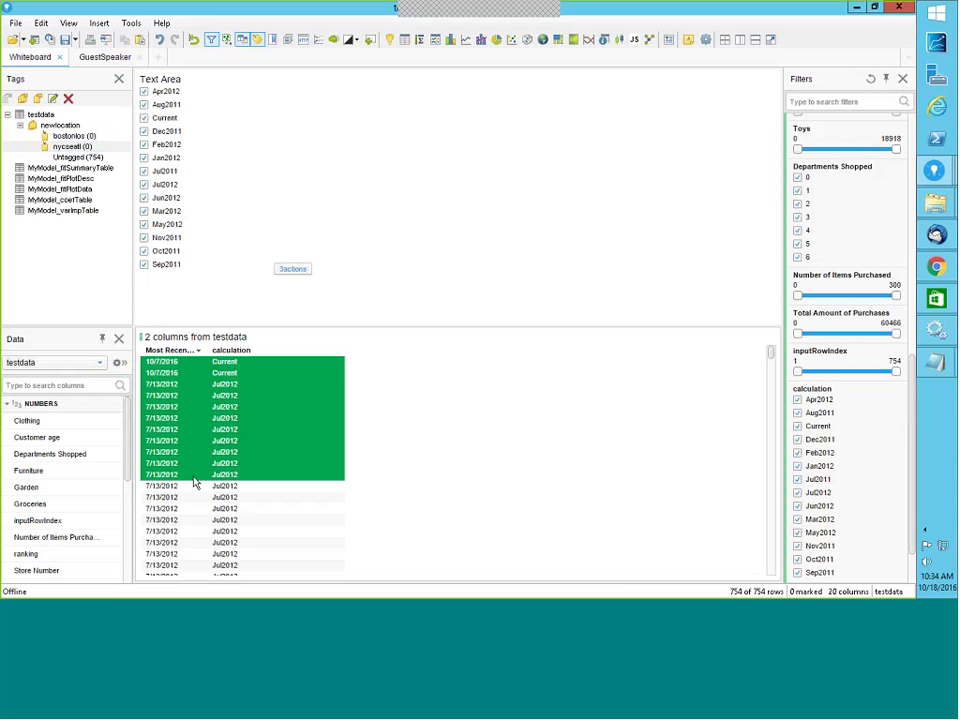
pyautogui.click(797, 205)
pyautogui.click(797, 218)
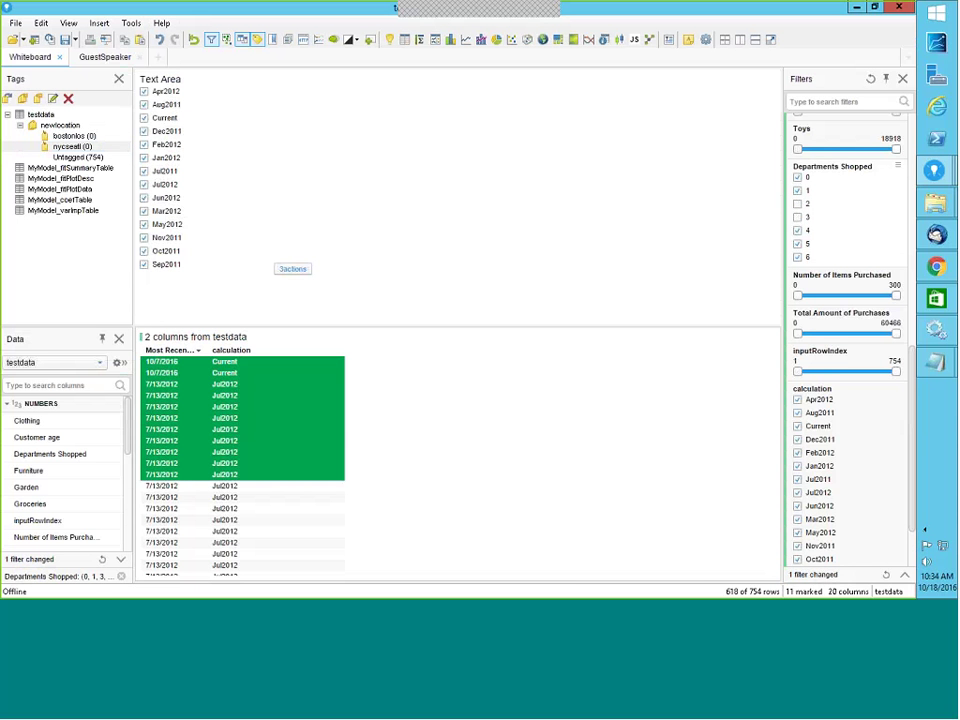
pyautogui.click(293, 270)
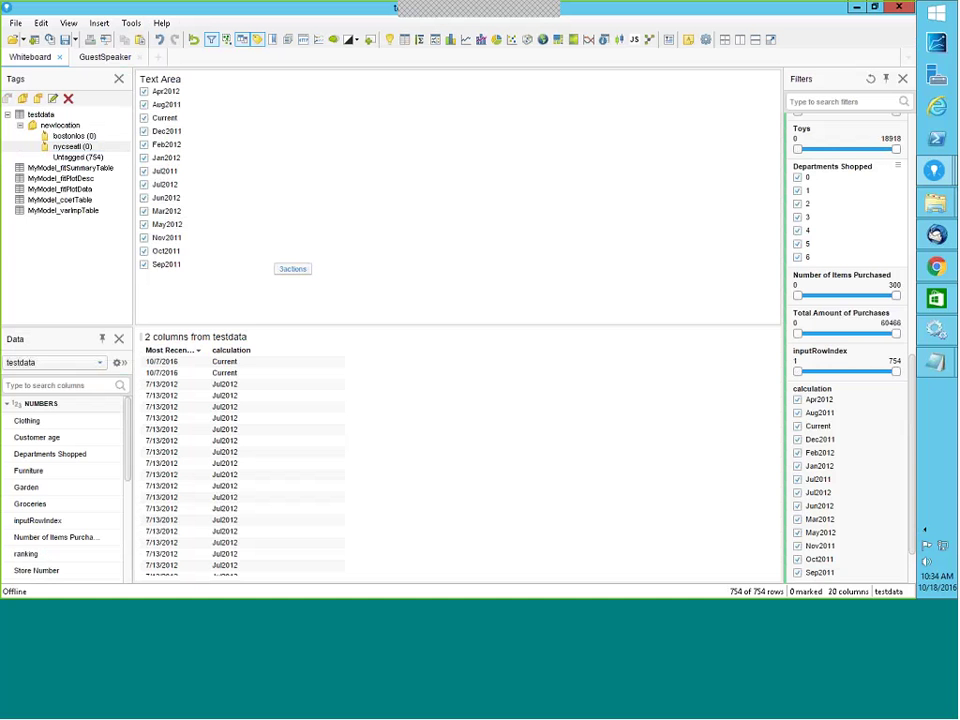
pyautogui.click(902, 80)
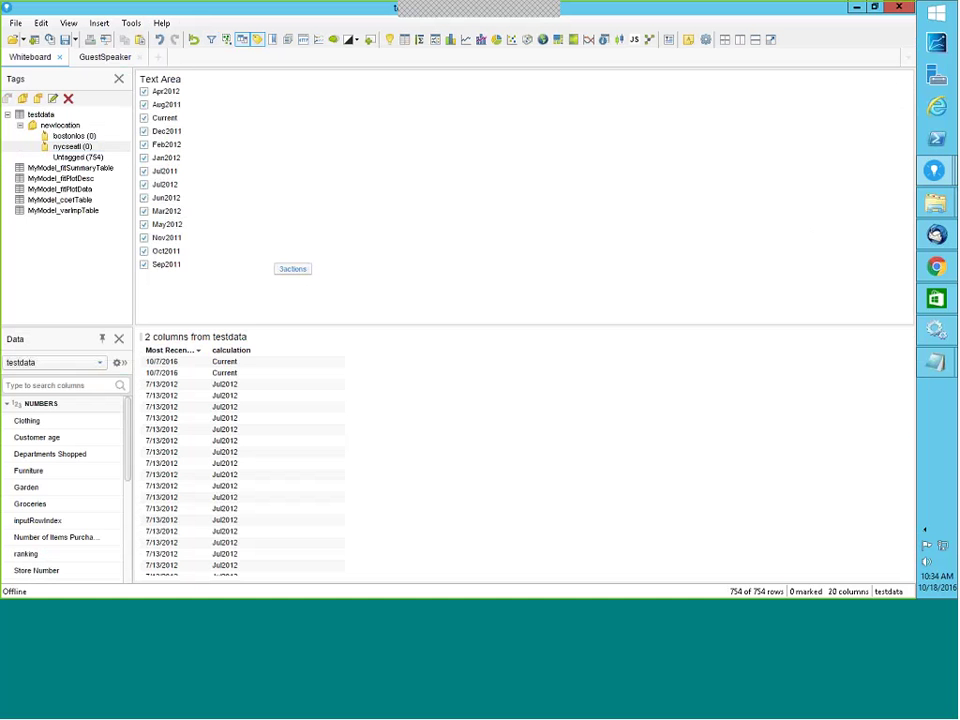
pyautogui.click(295, 269)
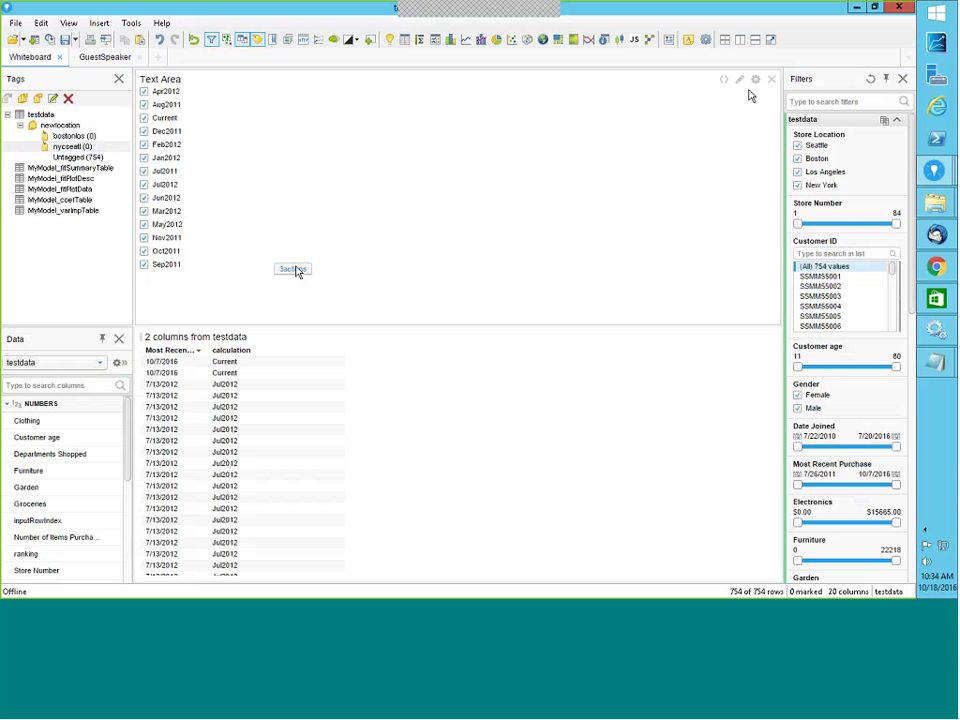
# Step: Examine the available actions and data functions for another action control in the text area, and close it without adding anything
pyautogui.click(741, 82)
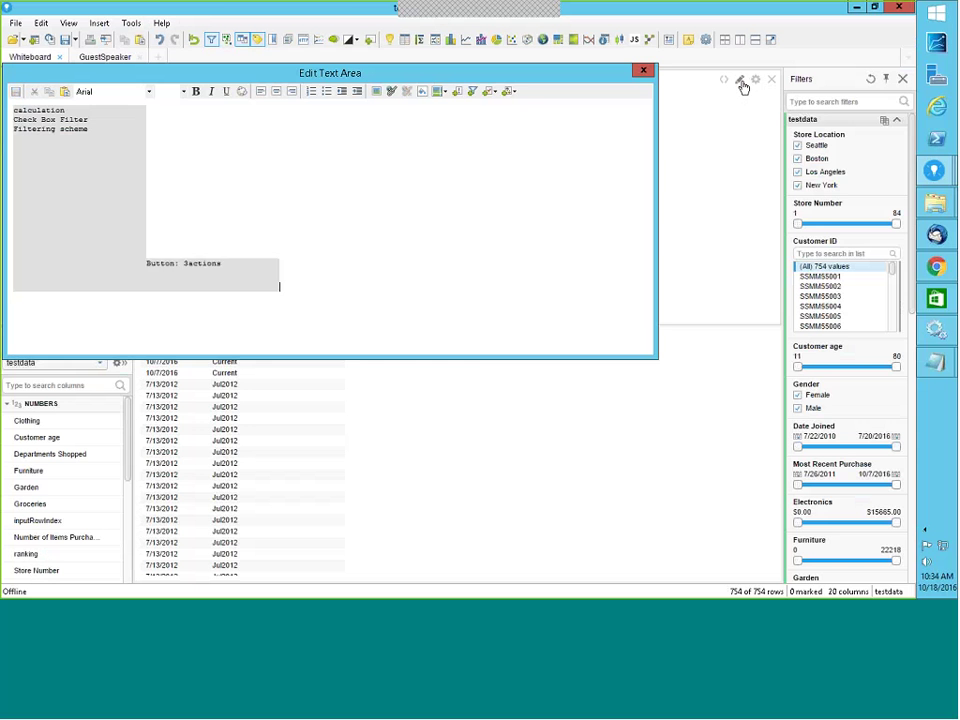
pyautogui.click(462, 96)
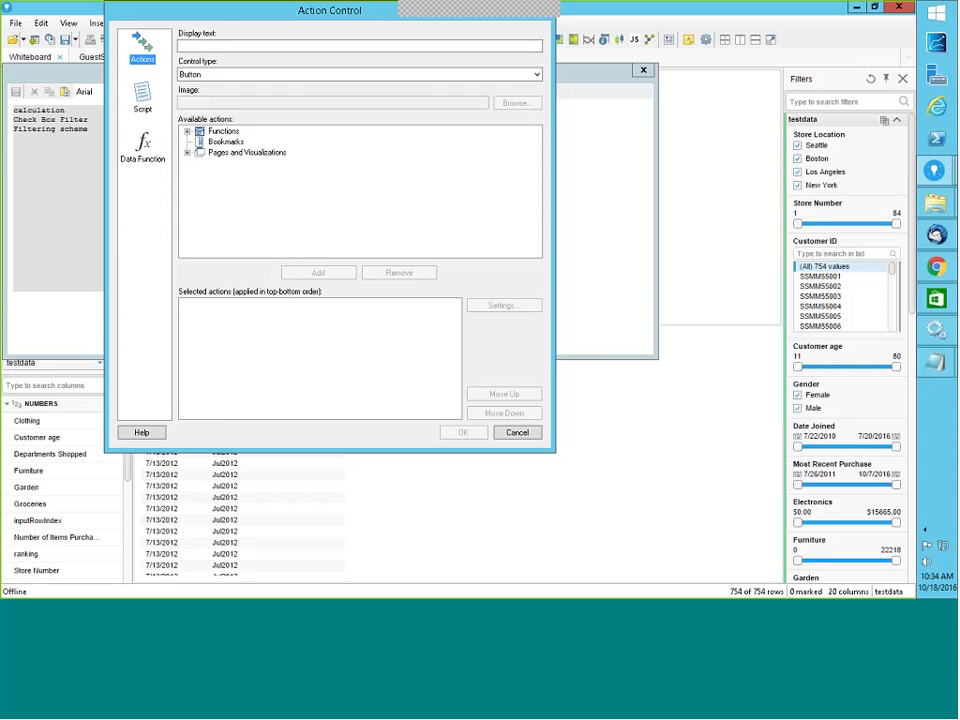
pyautogui.click(187, 131)
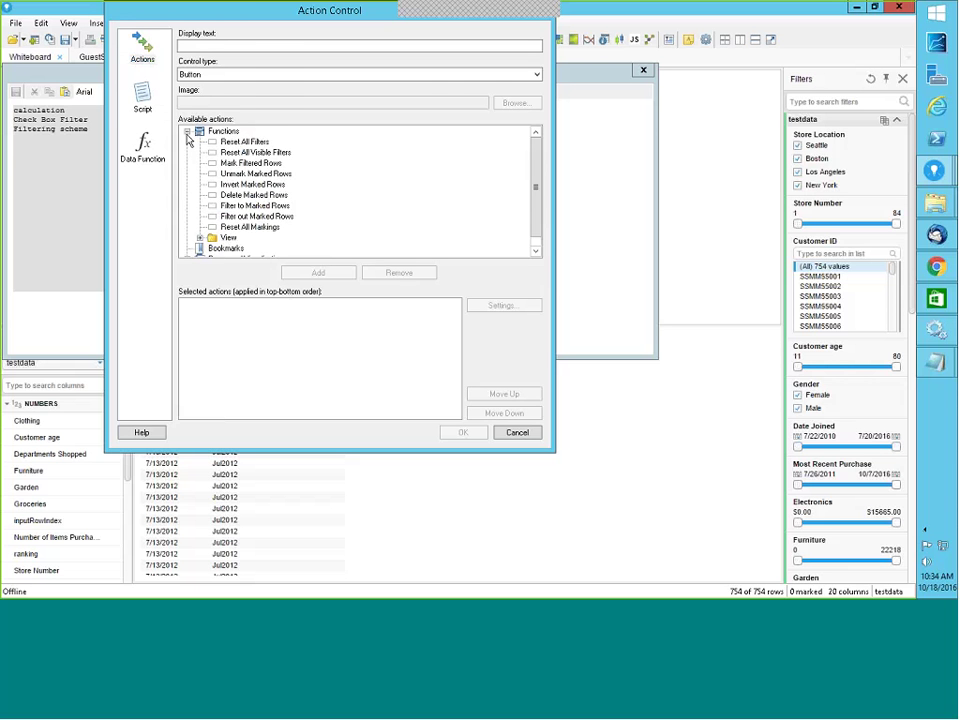
pyautogui.click(187, 132)
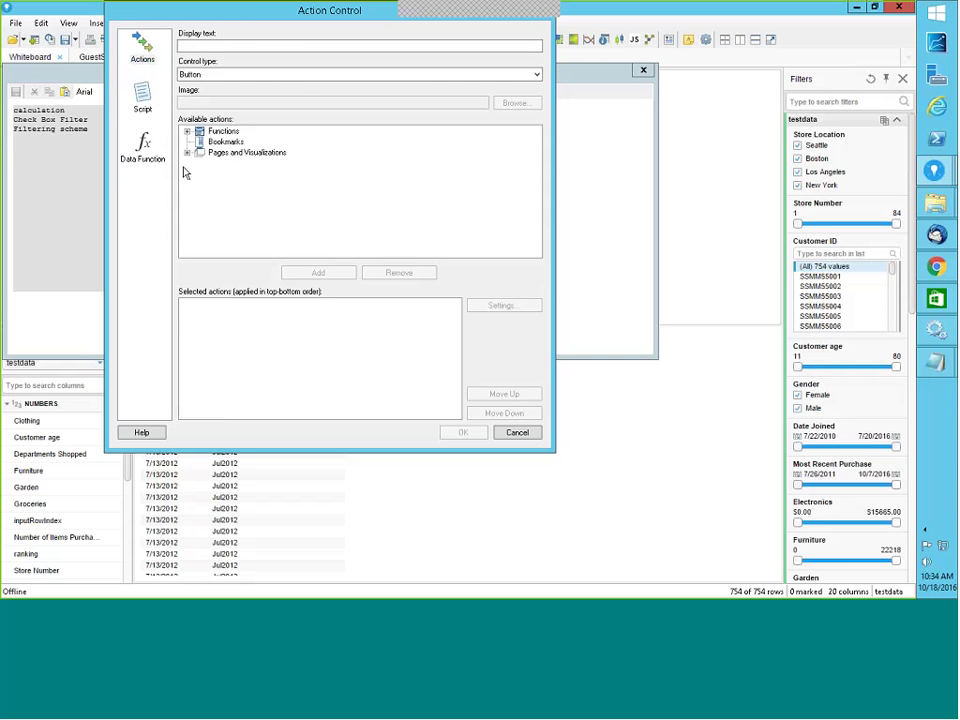
pyautogui.click(187, 153)
pyautogui.click(145, 148)
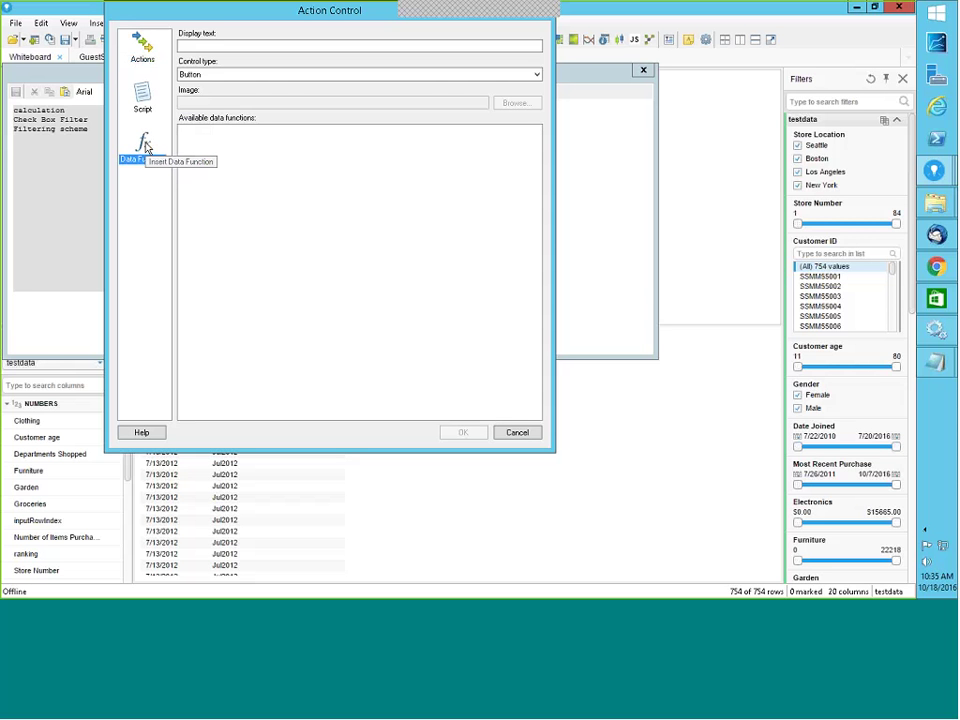
pyautogui.click(518, 433)
pyautogui.click(643, 70)
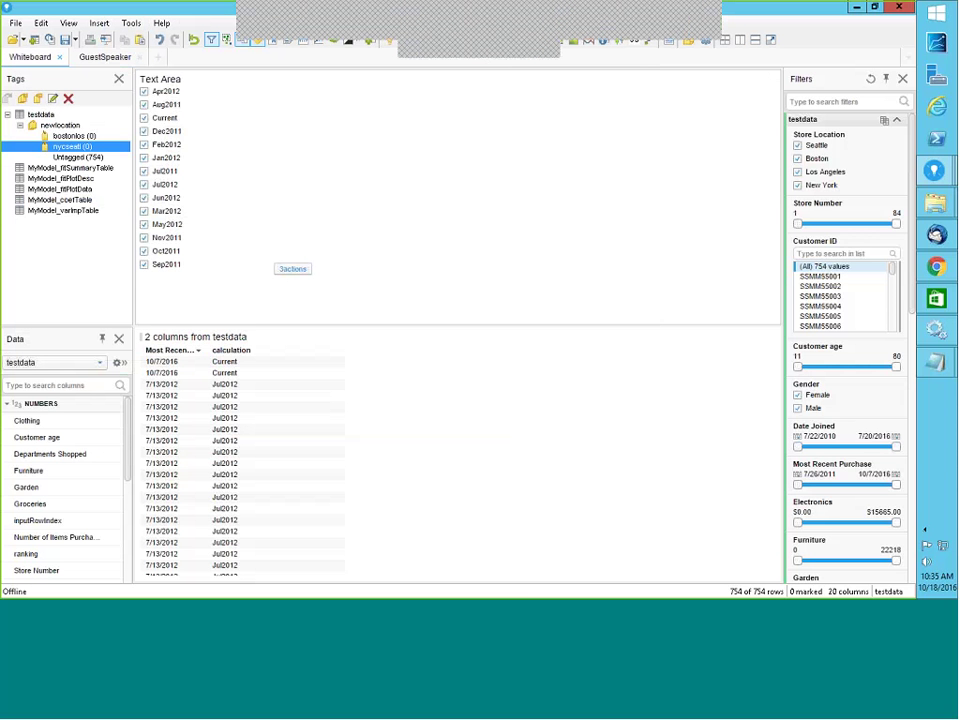
# Step: Examine the actions, script and data function options for a new action control in the text area, and close it without adding anything
pyautogui.moveTo(938, 268)
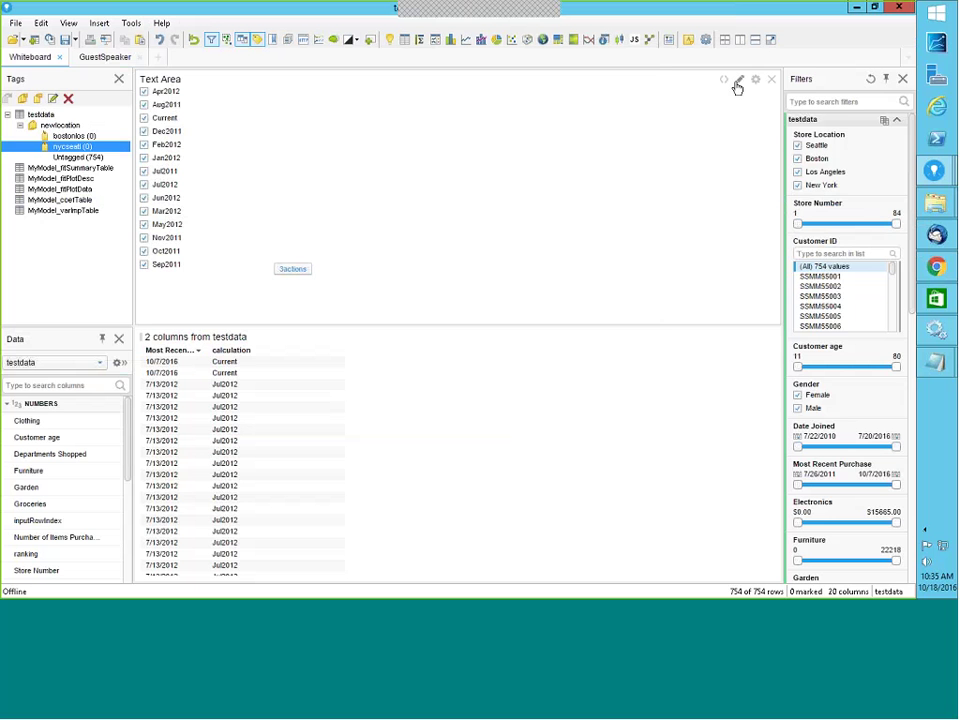
pyautogui.click(739, 81)
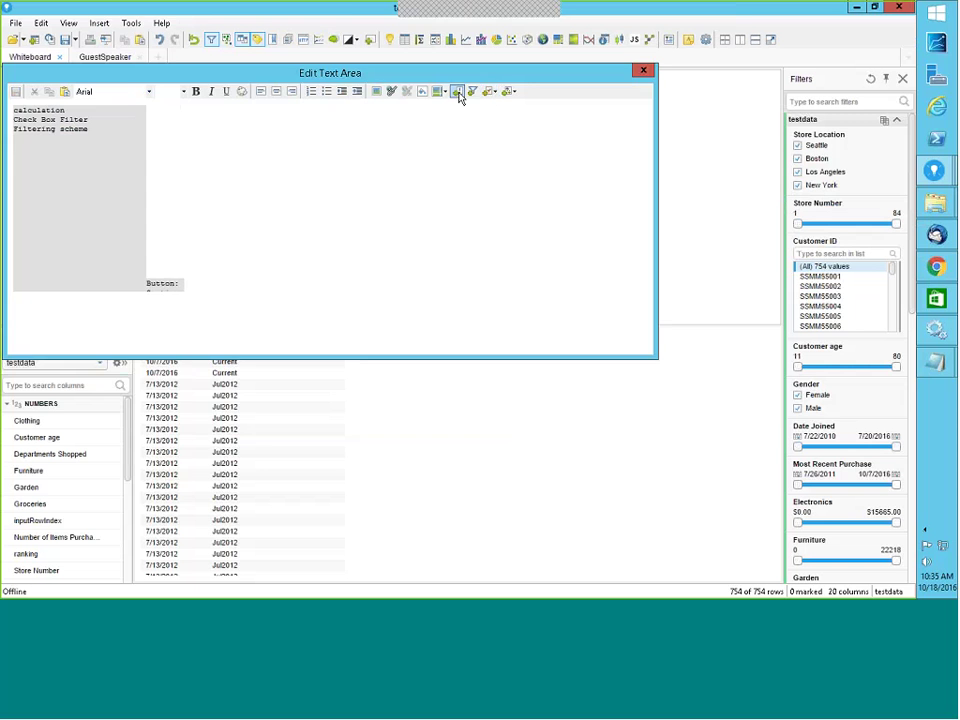
pyautogui.click(457, 93)
pyautogui.click(146, 147)
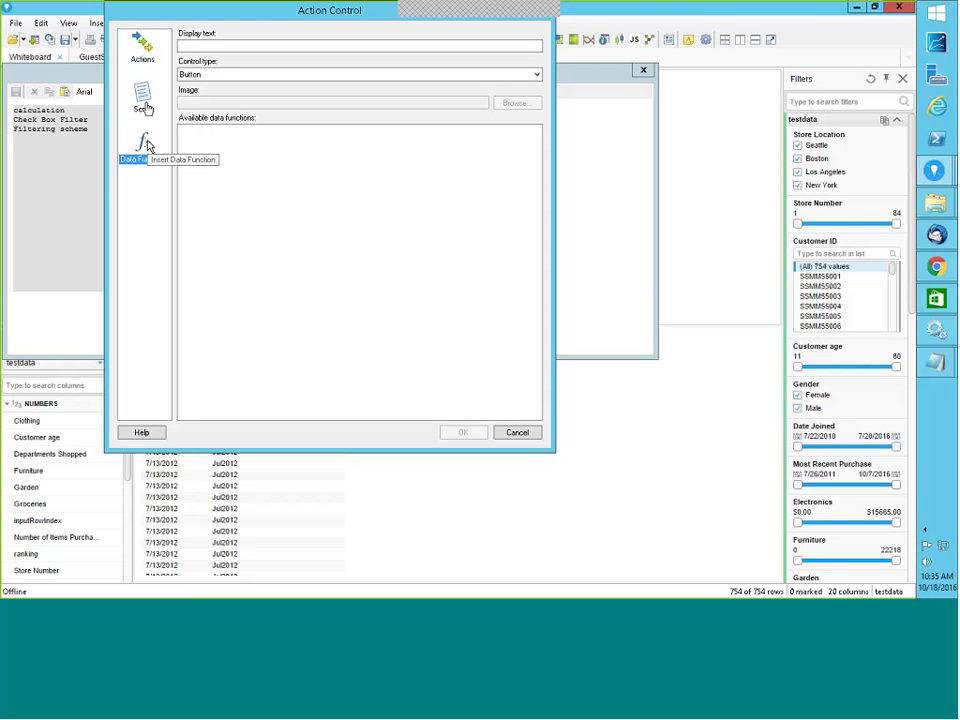
pyautogui.click(141, 52)
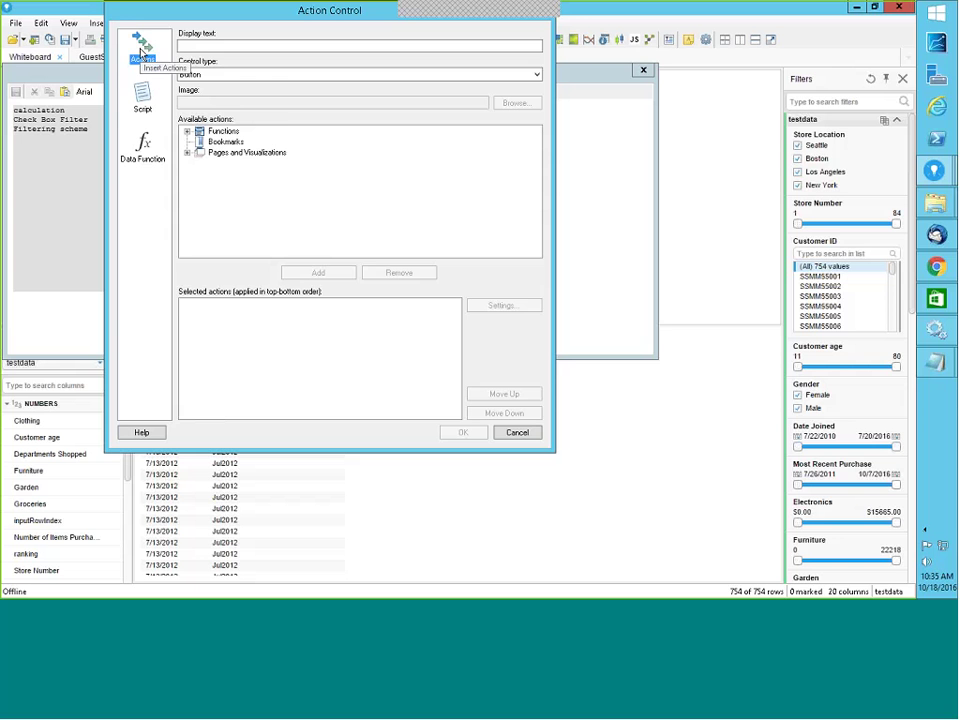
pyautogui.click(146, 148)
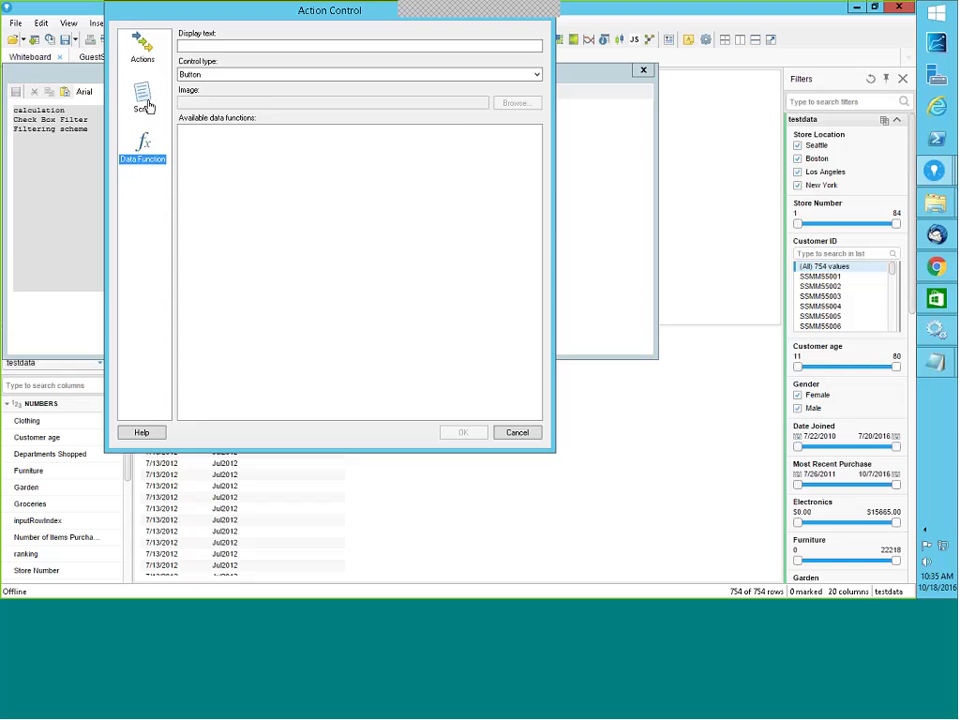
pyautogui.click(146, 100)
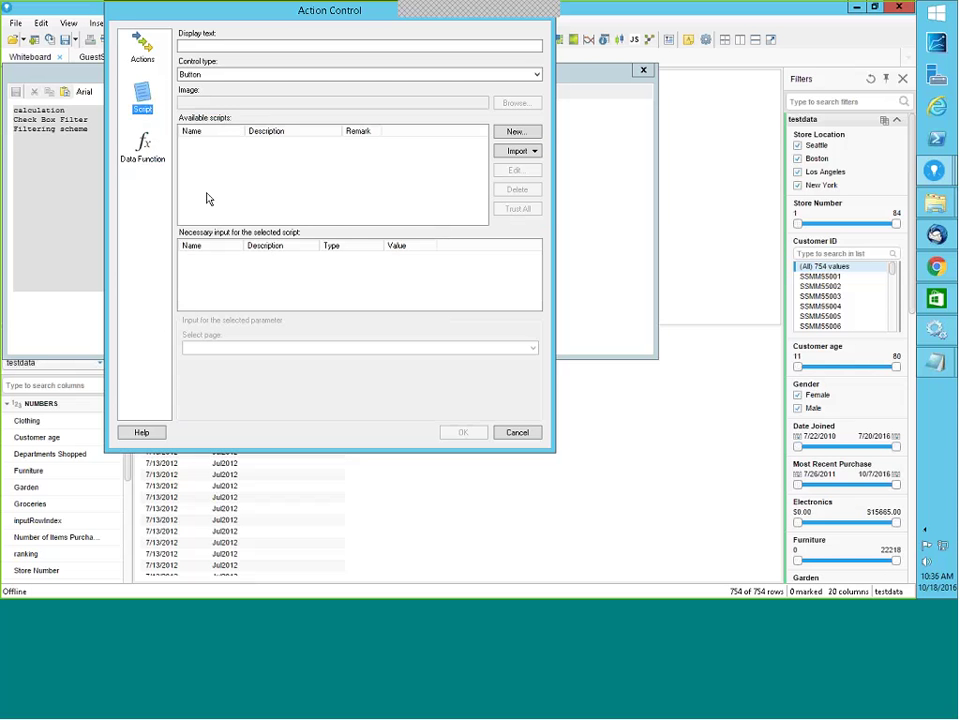
pyautogui.click(143, 50)
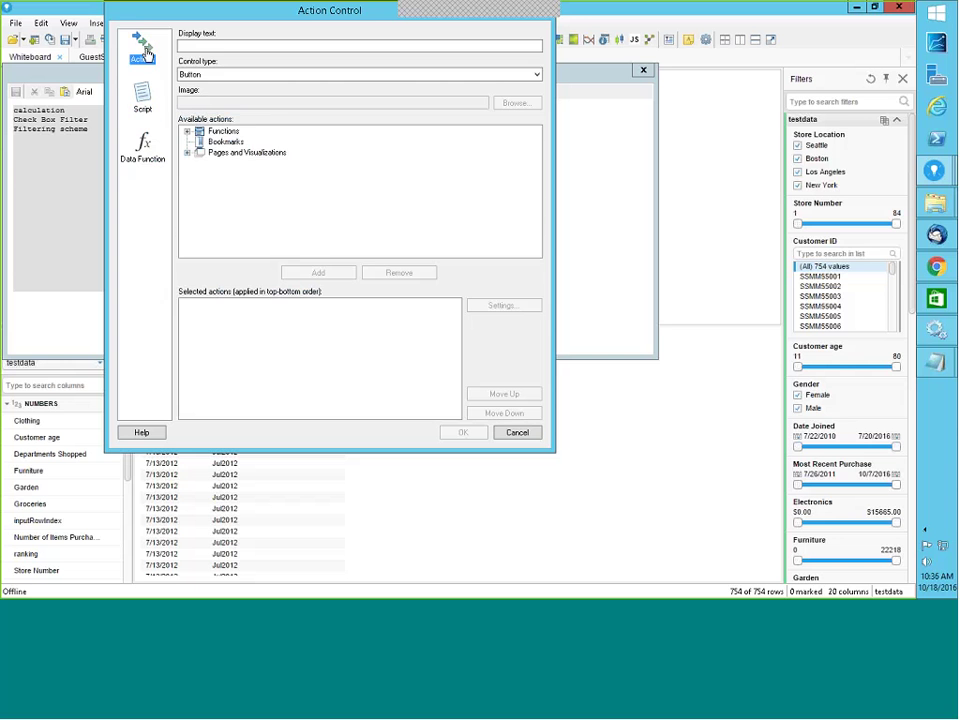
pyautogui.click(519, 436)
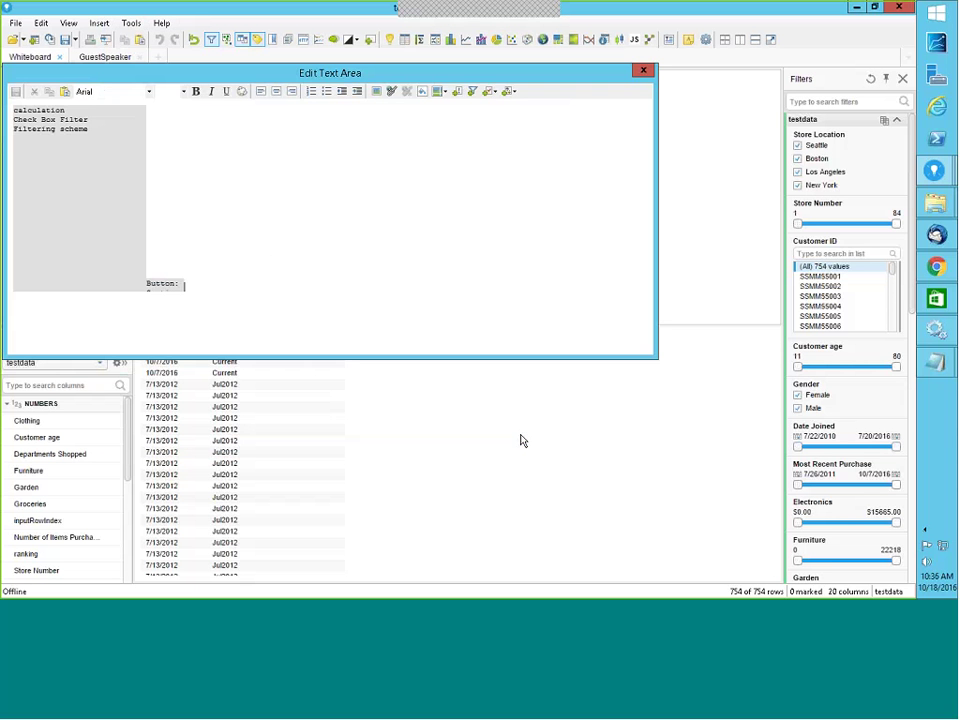
pyautogui.click(643, 70)
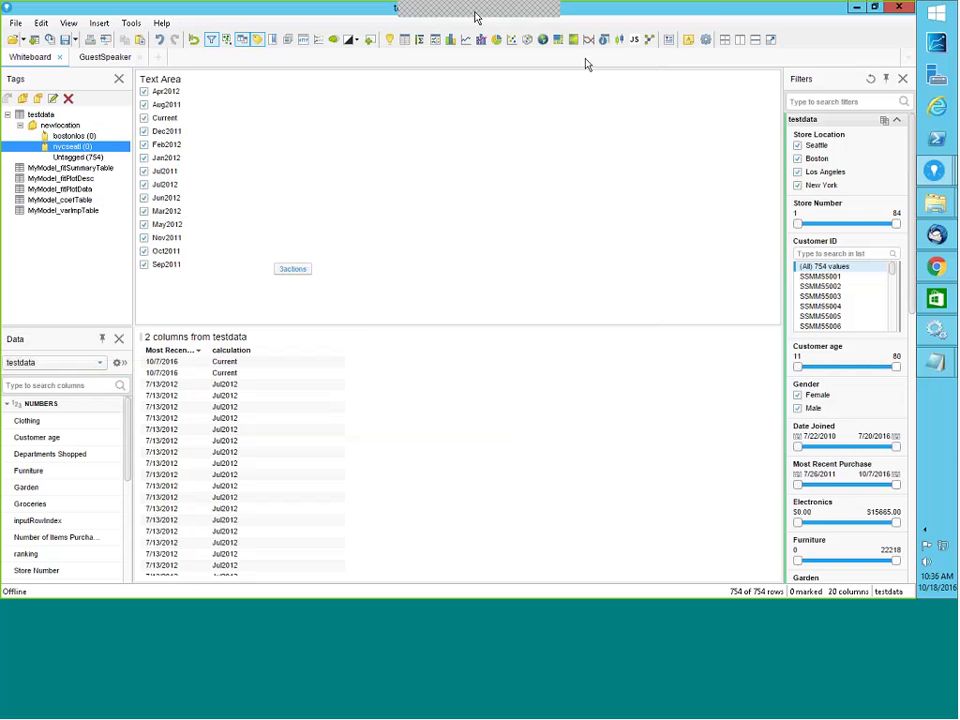
# Step: Switch to Chrome and read the TIBCO Community question about refreshing predictive columns in a Spotfire analysis
pyautogui.click(936, 266)
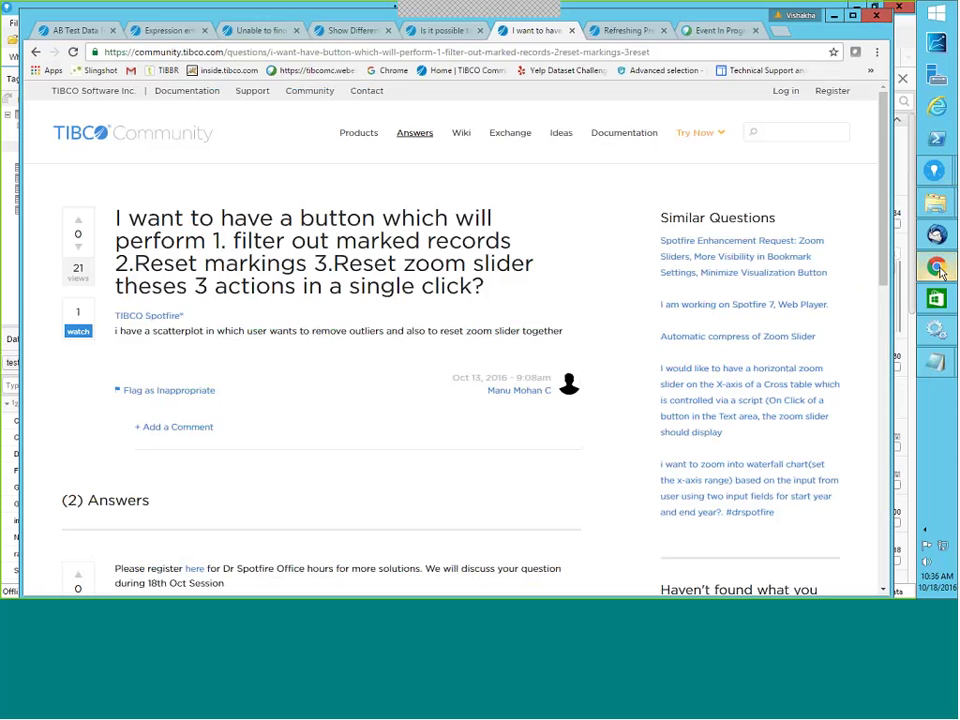
pyautogui.click(640, 34)
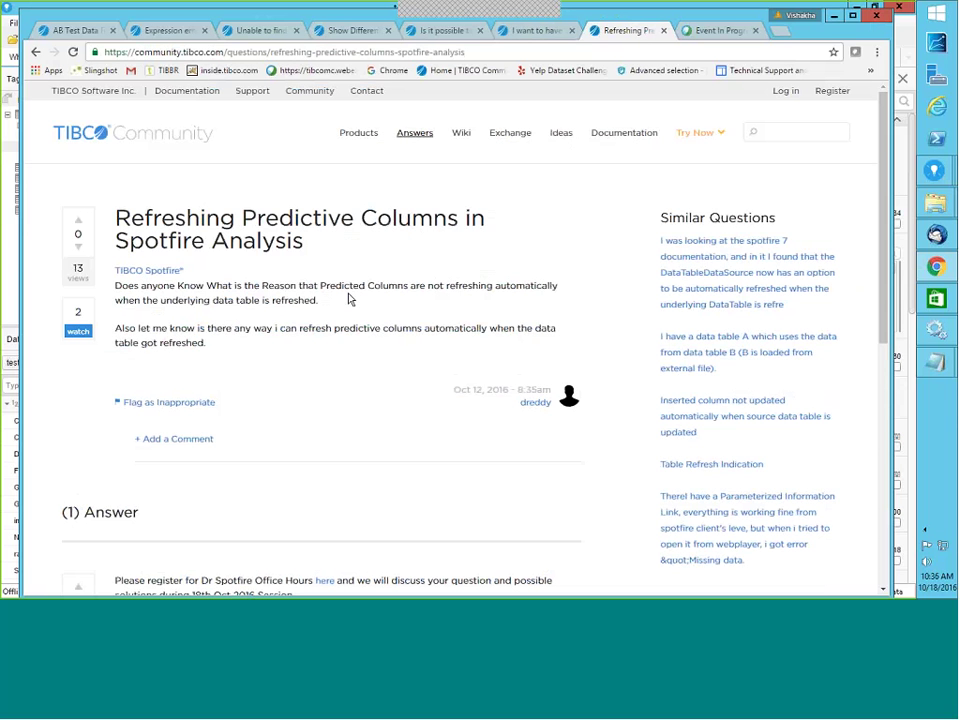
pyautogui.moveTo(475, 298); pyautogui.dragTo(875, 84)
# Step: In the Spotfire_Barebones analysis, create a linear regression model with Var1 as response and Var2, Var3, Var4 and Var6 as predictors
pyautogui.click(934, 174)
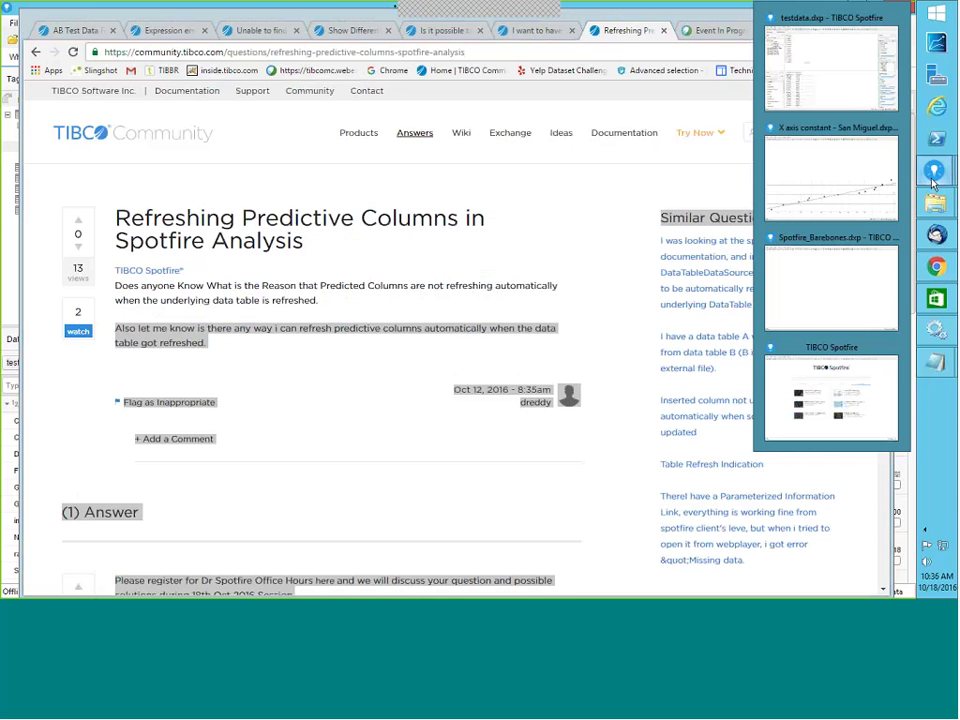
pyautogui.click(834, 244)
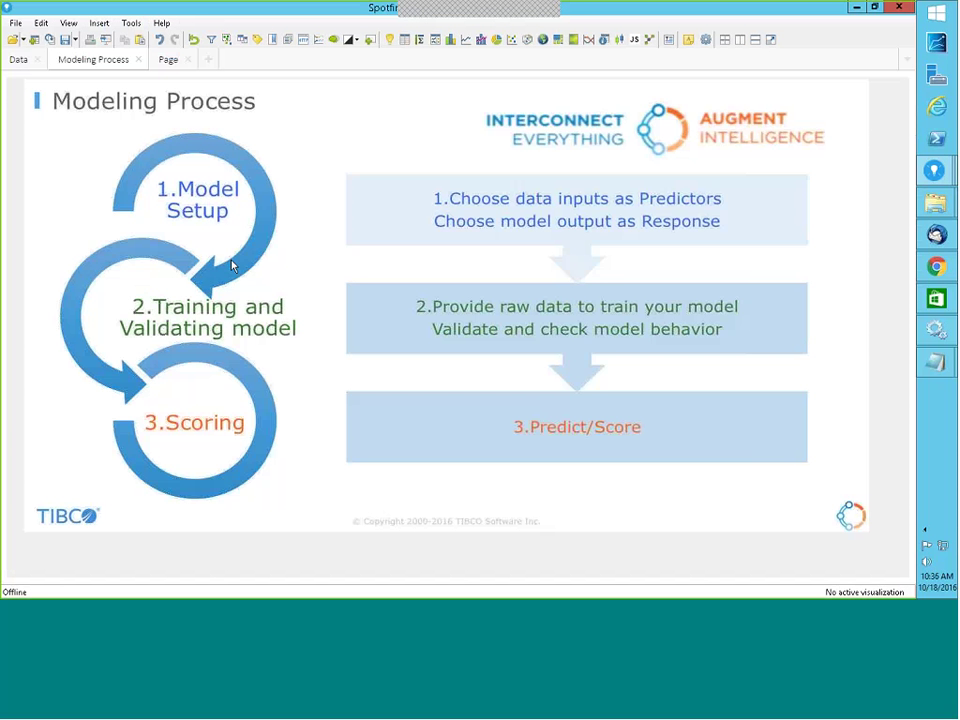
pyautogui.click(100, 24)
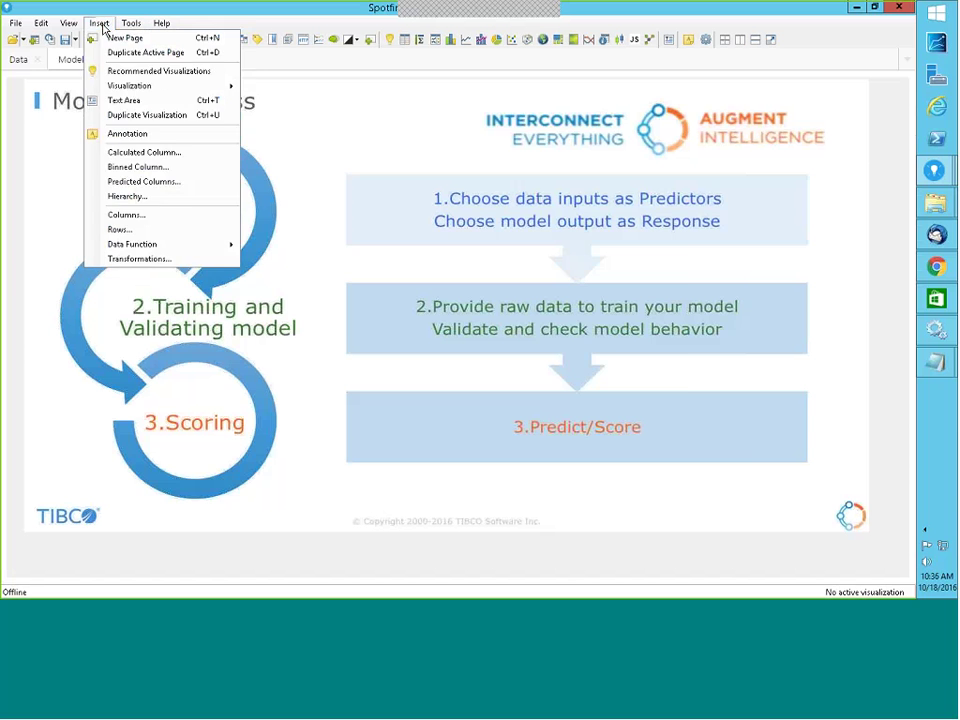
pyautogui.moveTo(131, 23)
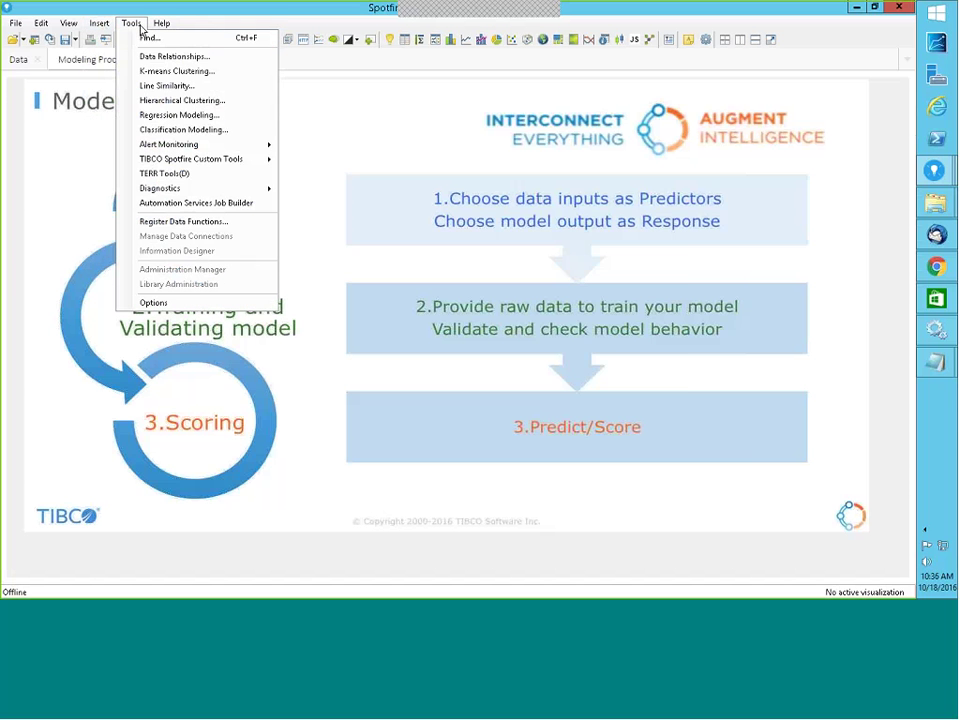
pyautogui.click(168, 115)
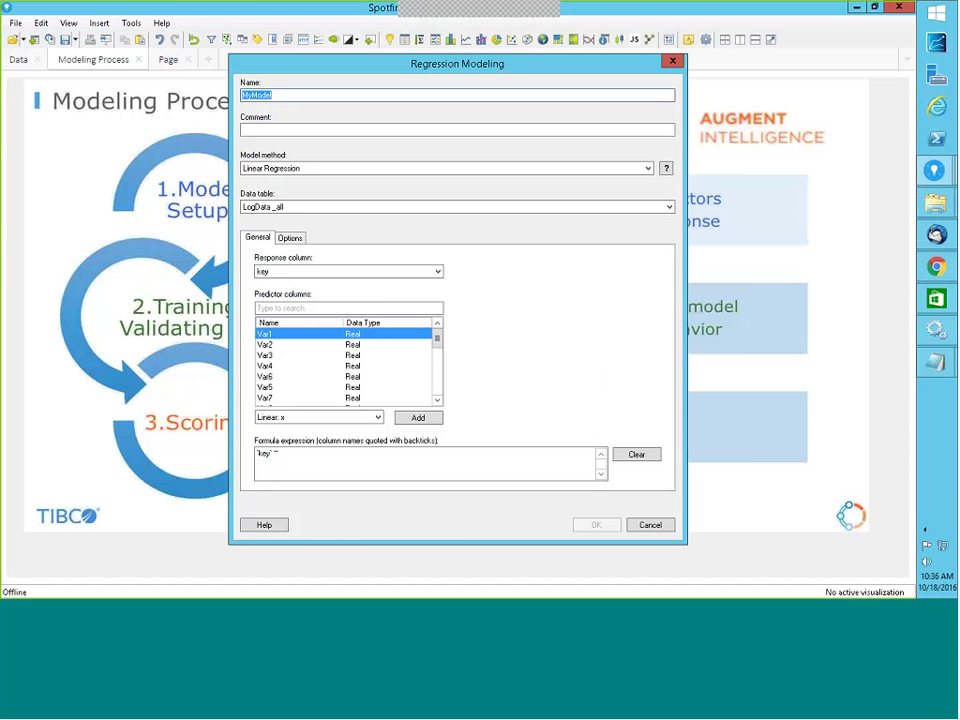
pyautogui.click(433, 273)
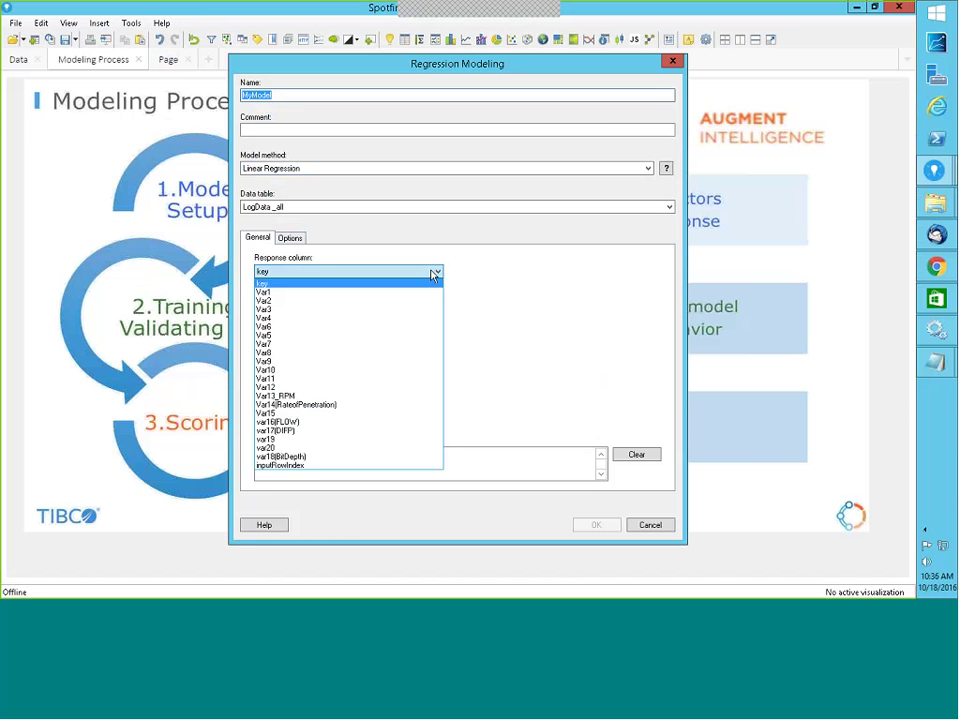
pyautogui.click(305, 292)
pyautogui.moveTo(264, 344); pyautogui.dragTo(267, 381)
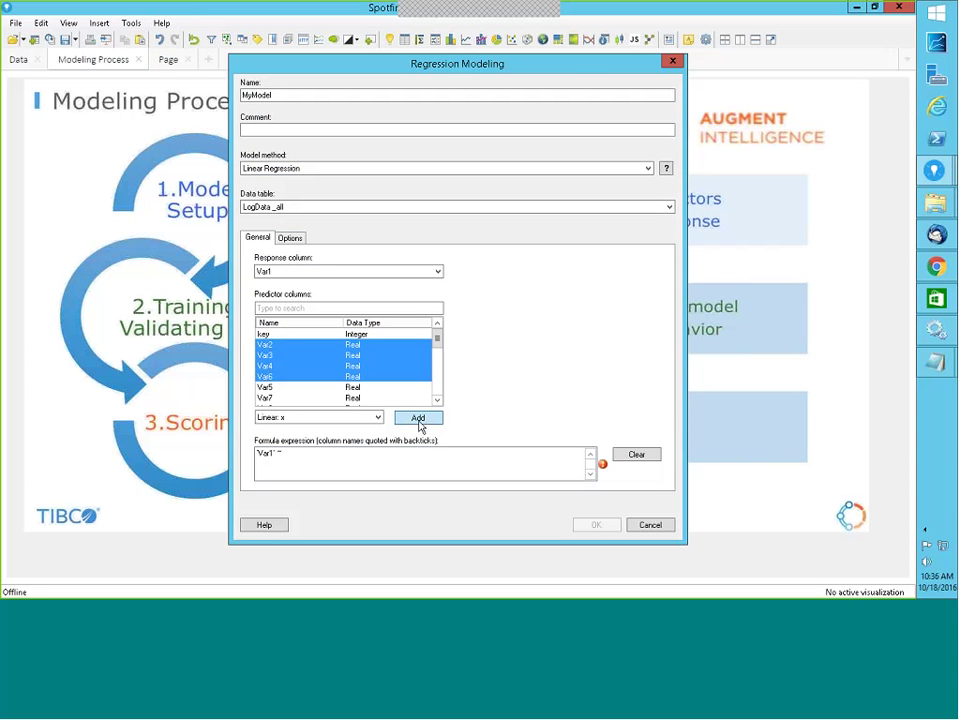
pyautogui.click(419, 420)
pyautogui.click(600, 529)
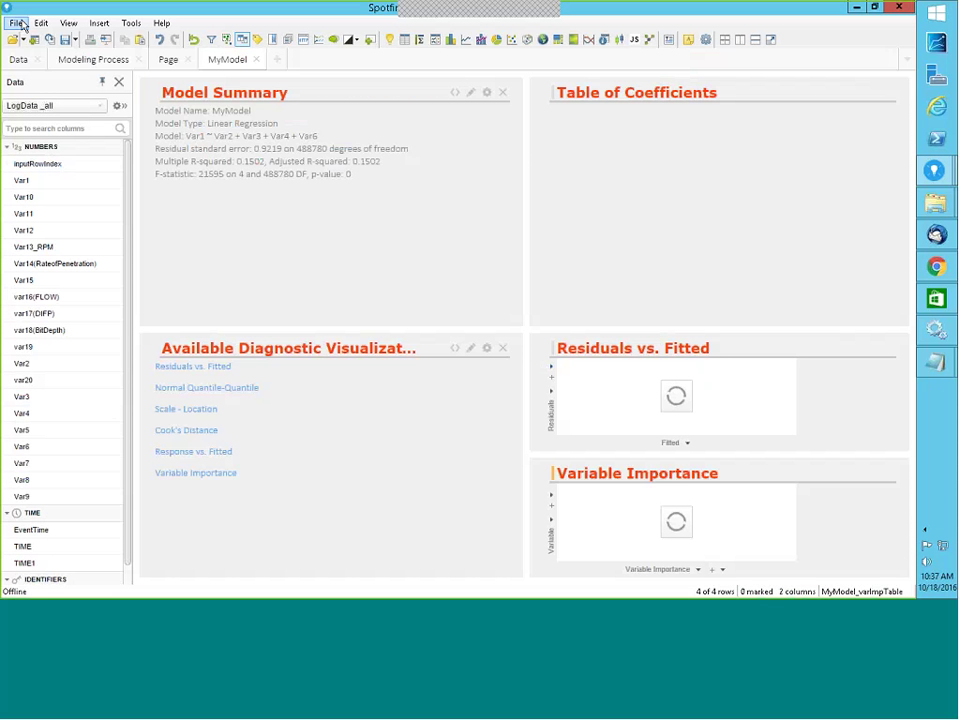
# Step: Switch to the testdata analysis and start a linear regression model with Electronics as the response column
pyautogui.moveTo(936, 170)
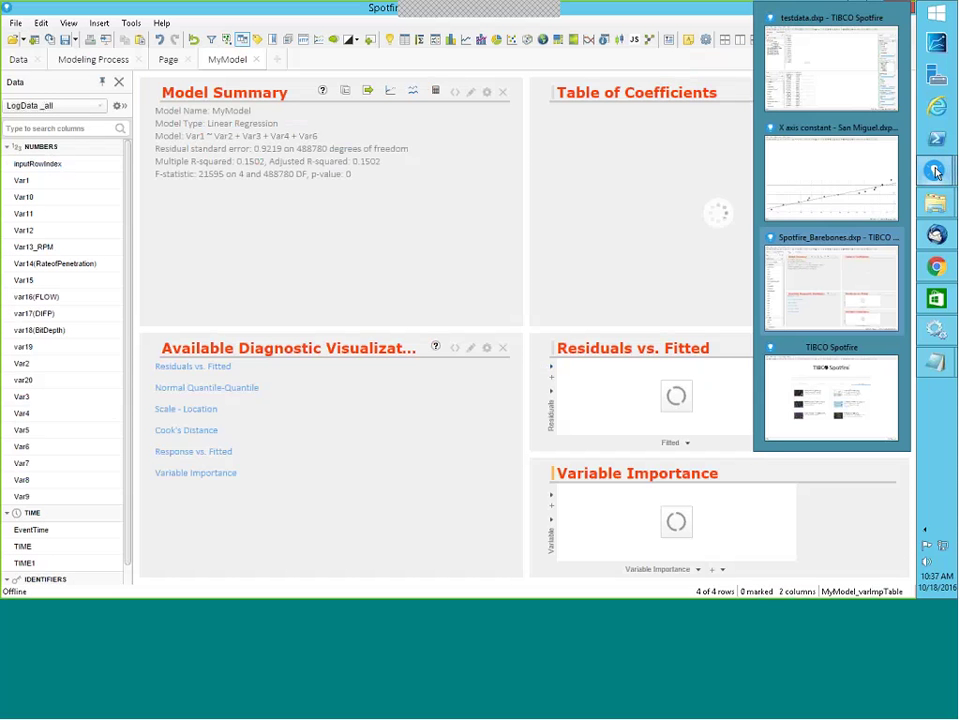
pyautogui.click(816, 18)
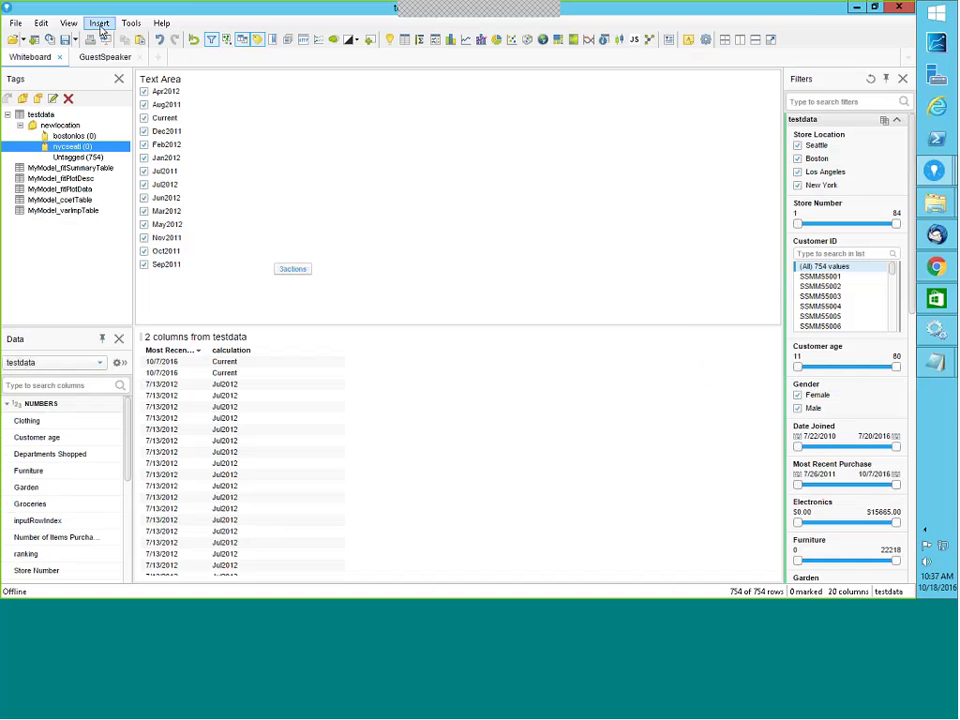
pyautogui.click(128, 25)
pyautogui.click(160, 111)
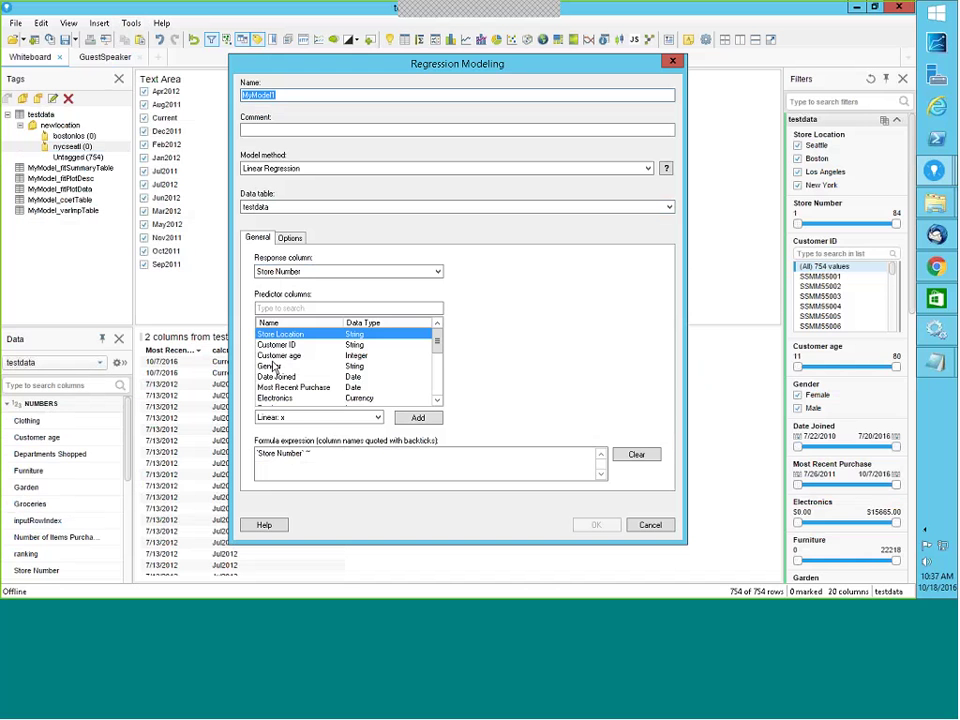
pyautogui.click(304, 277)
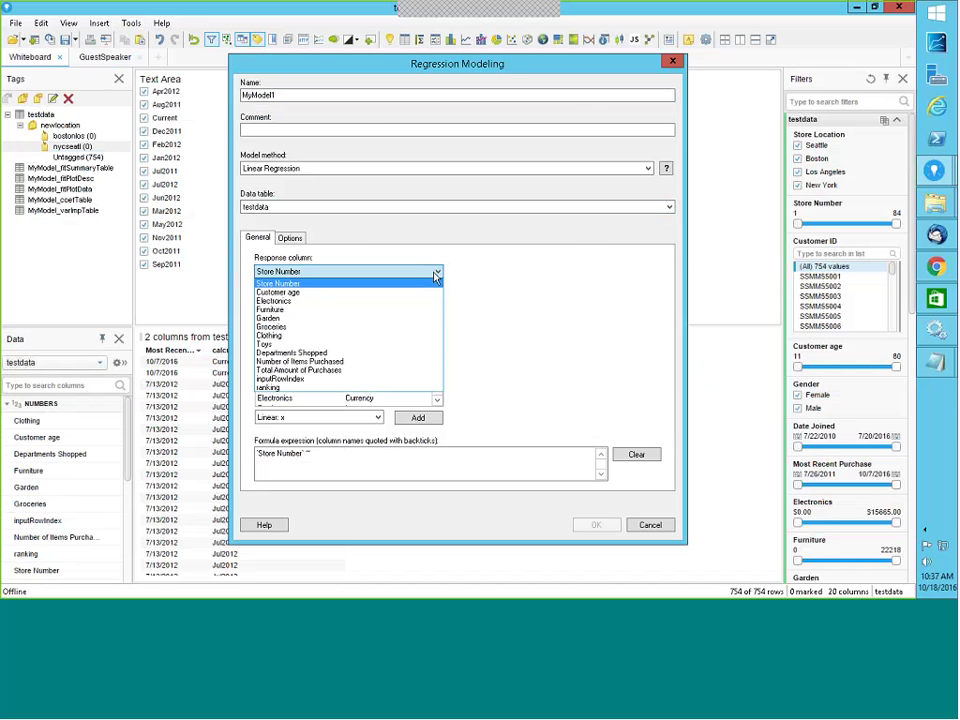
pyautogui.click(302, 309)
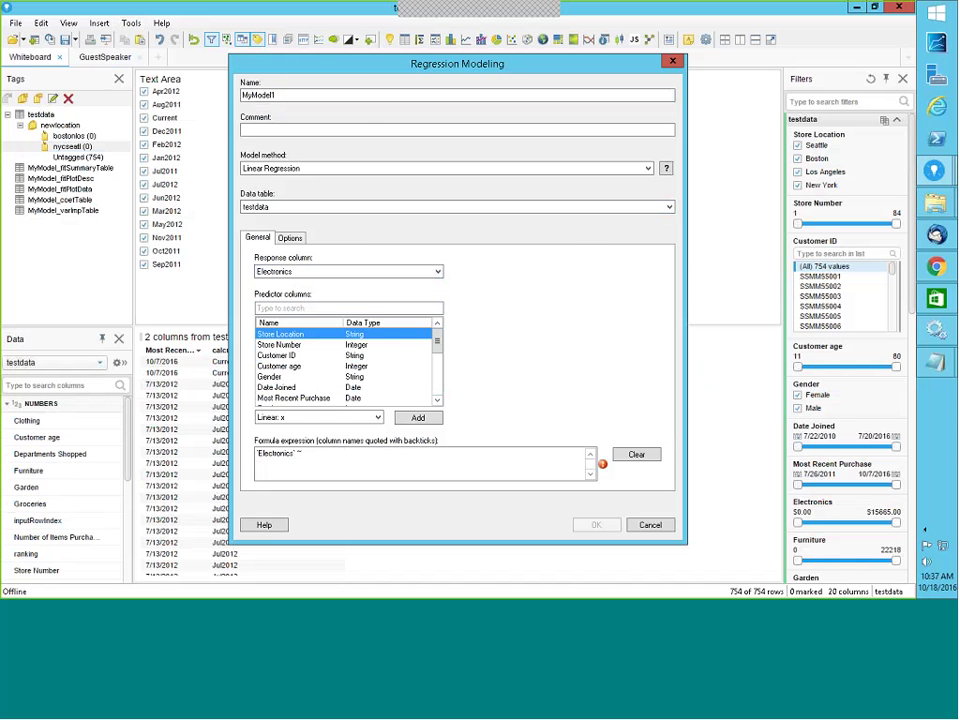
# Step: Add Furniture, Garden and Groceries as linear predictors and create the MyModel1 regression model
pyautogui.click(437, 401)
pyautogui.click(437, 402)
pyautogui.click(437, 402)
pyautogui.click(437, 402)
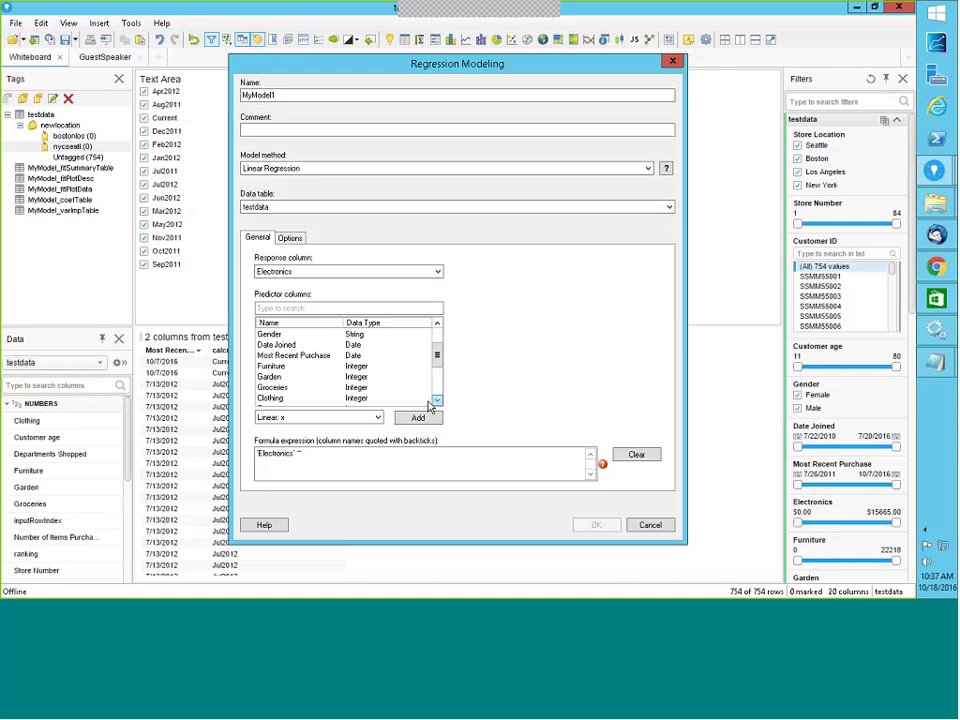
pyautogui.moveTo(270, 377); pyautogui.dragTo(272, 370)
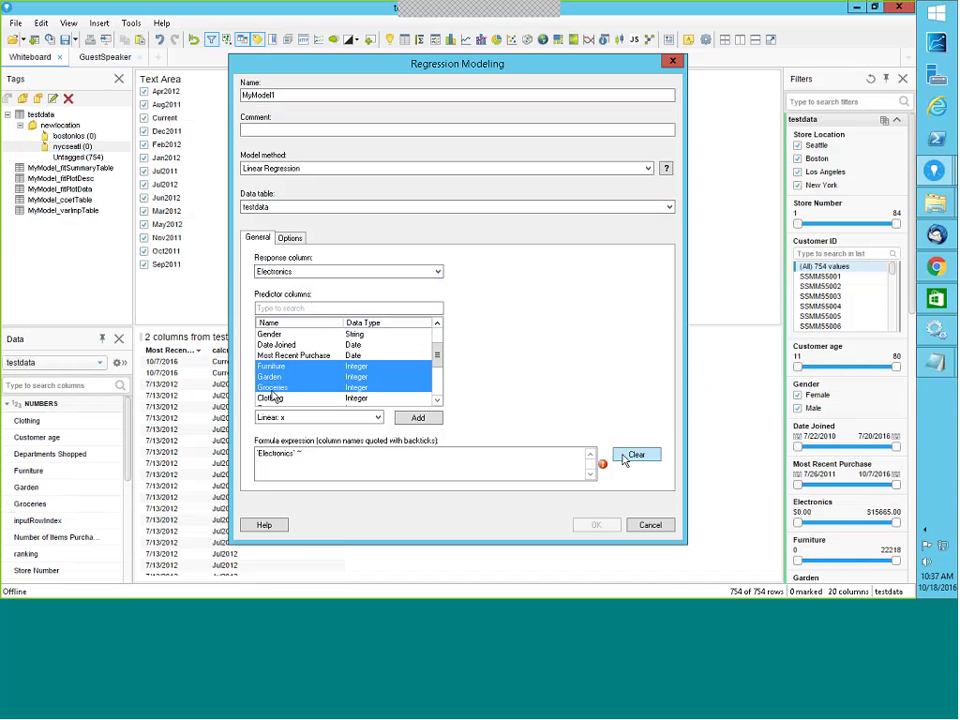
pyautogui.click(418, 417)
pyautogui.click(596, 525)
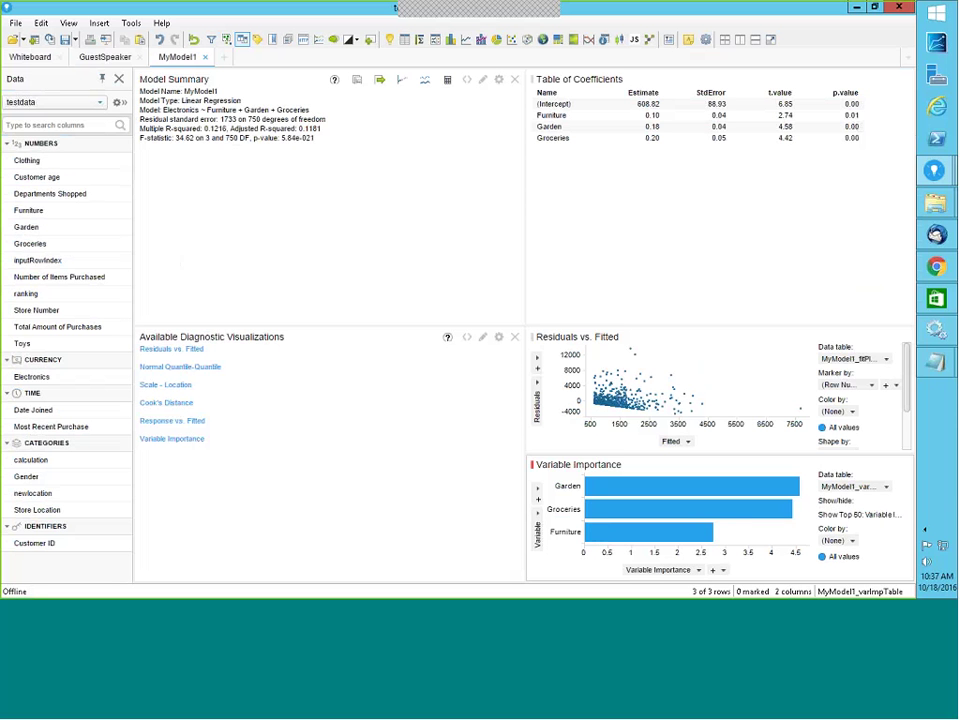
# Step: Reload the analysis data despite the existing tags, and refresh the MyModel1 regression model from its summary
pyautogui.moveTo(938, 368)
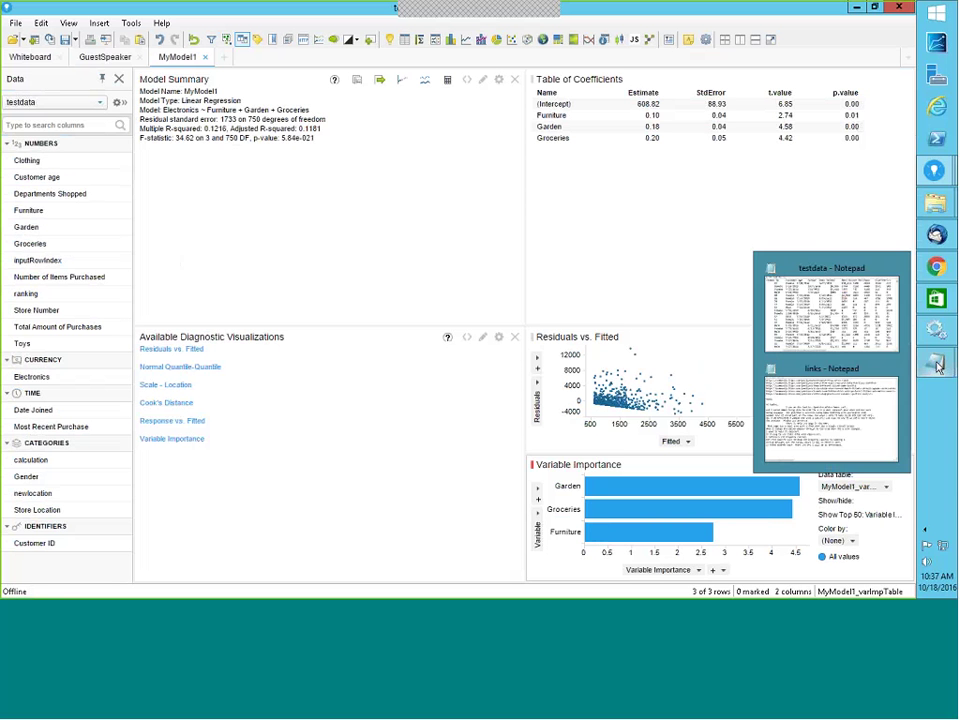
pyautogui.click(15, 22)
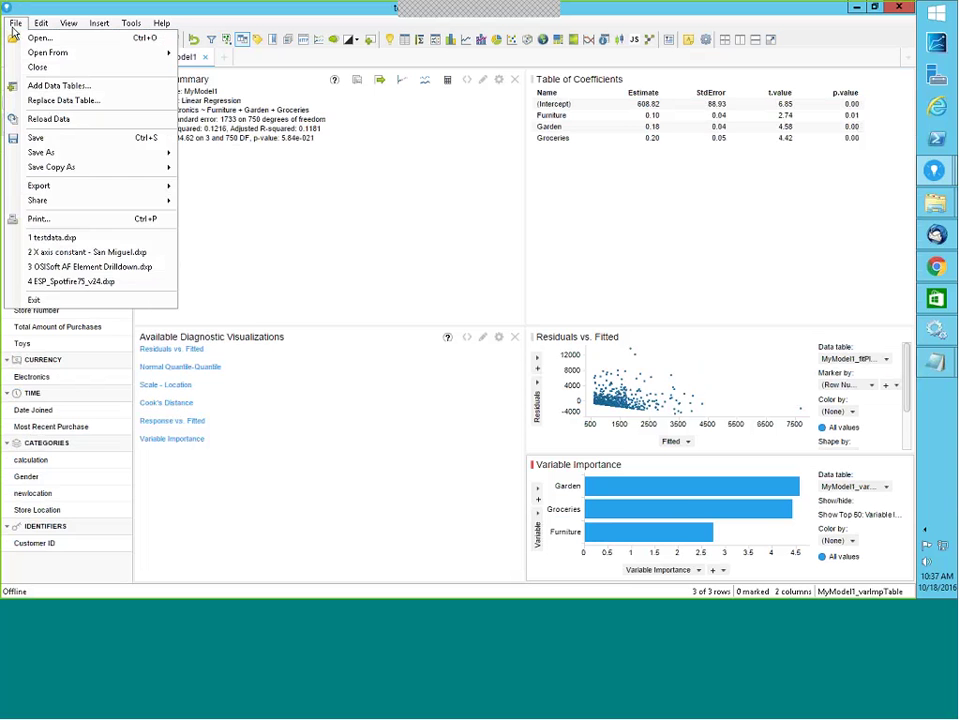
pyautogui.click(50, 119)
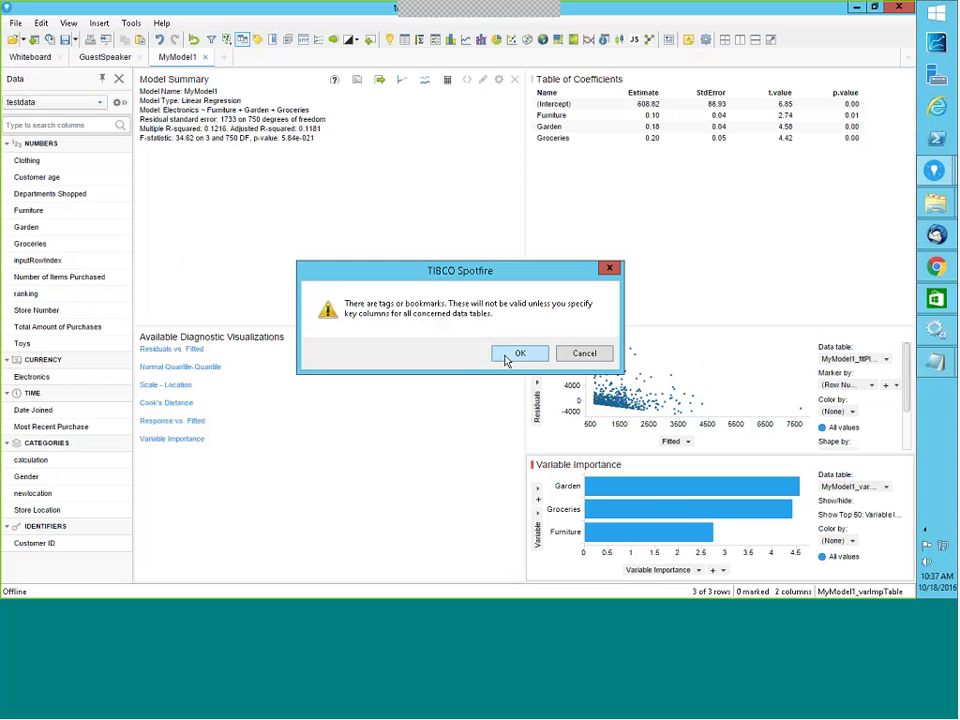
pyautogui.click(508, 357)
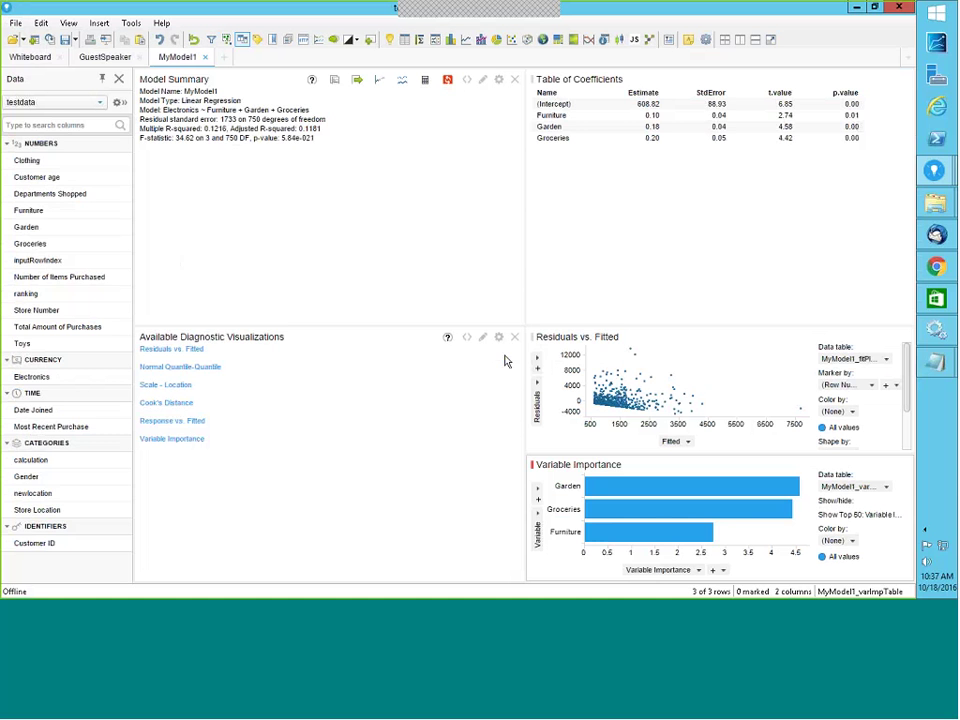
pyautogui.click(448, 80)
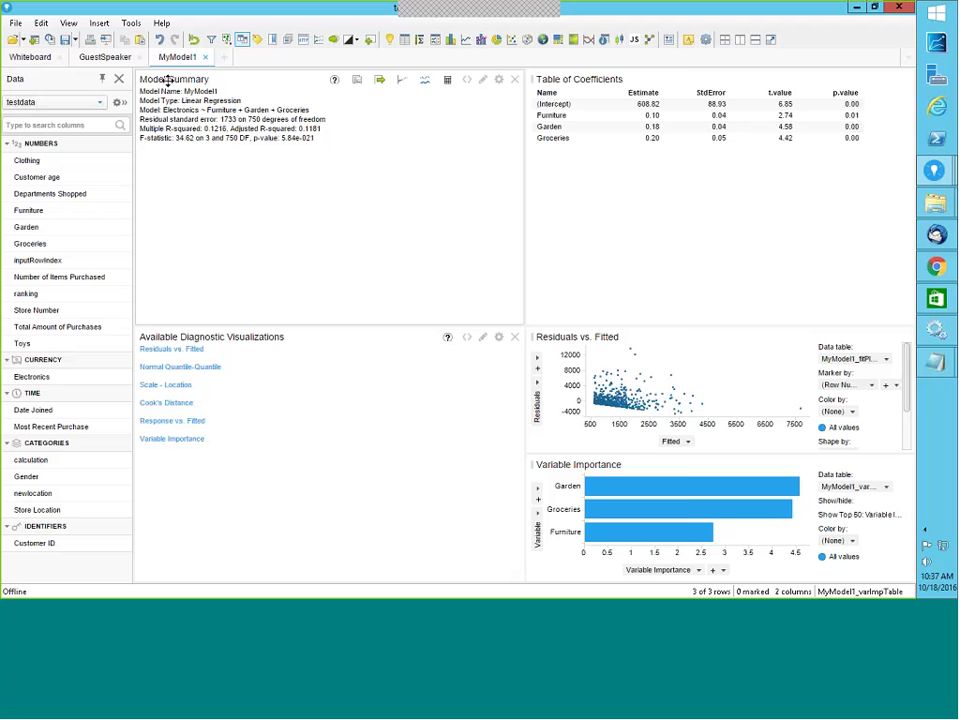
# Step: Review the MyModel1 regression settings from the model summary and close them without changes
pyautogui.click(442, 81)
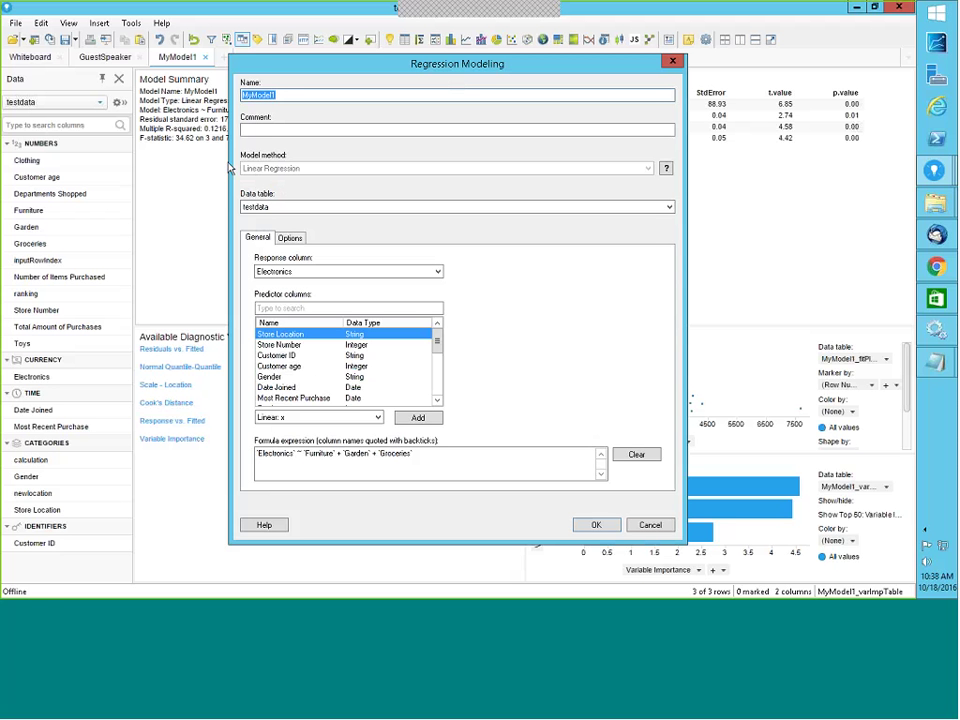
pyautogui.click(672, 61)
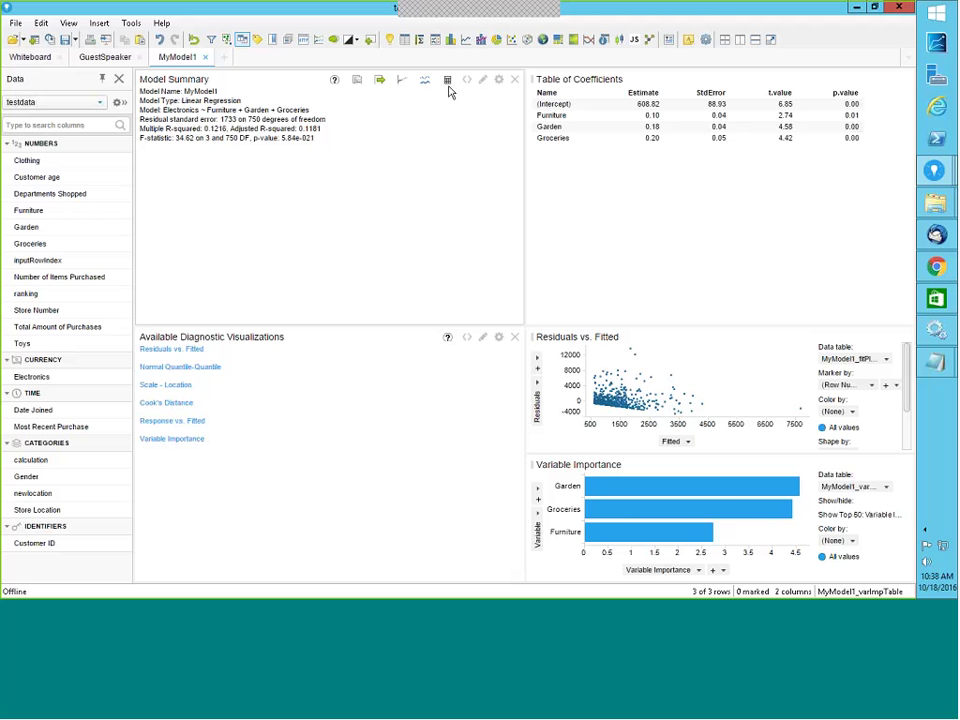
pyautogui.moveTo(935, 171)
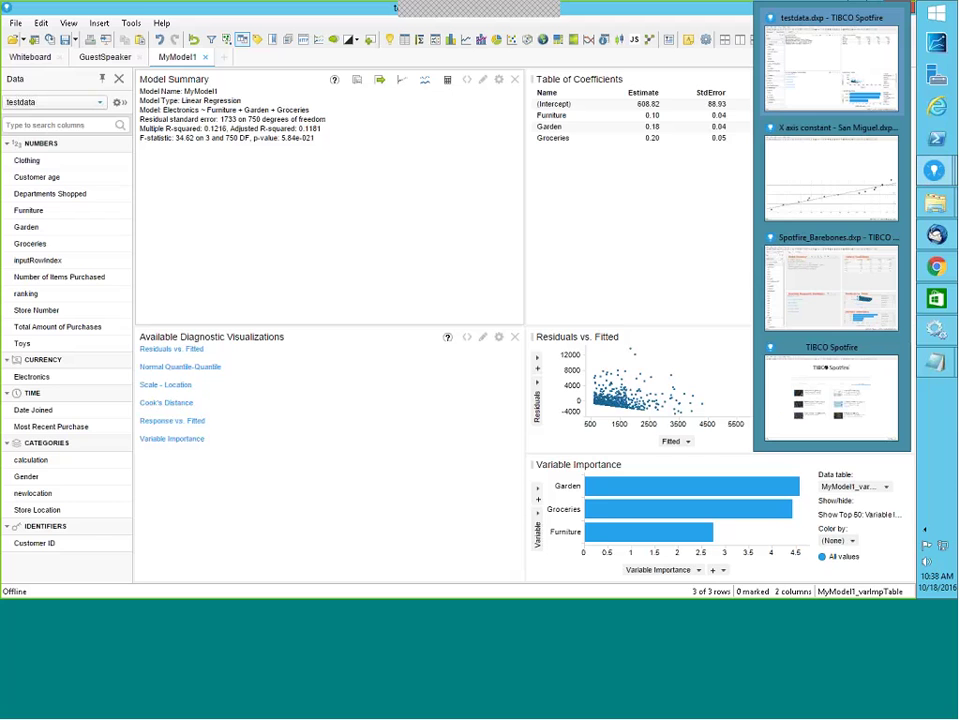
# Step: Switch to the Spotfire_Barebones analysis and examine the regression data function's script, input parameters and output parameters
pyautogui.click(822, 238)
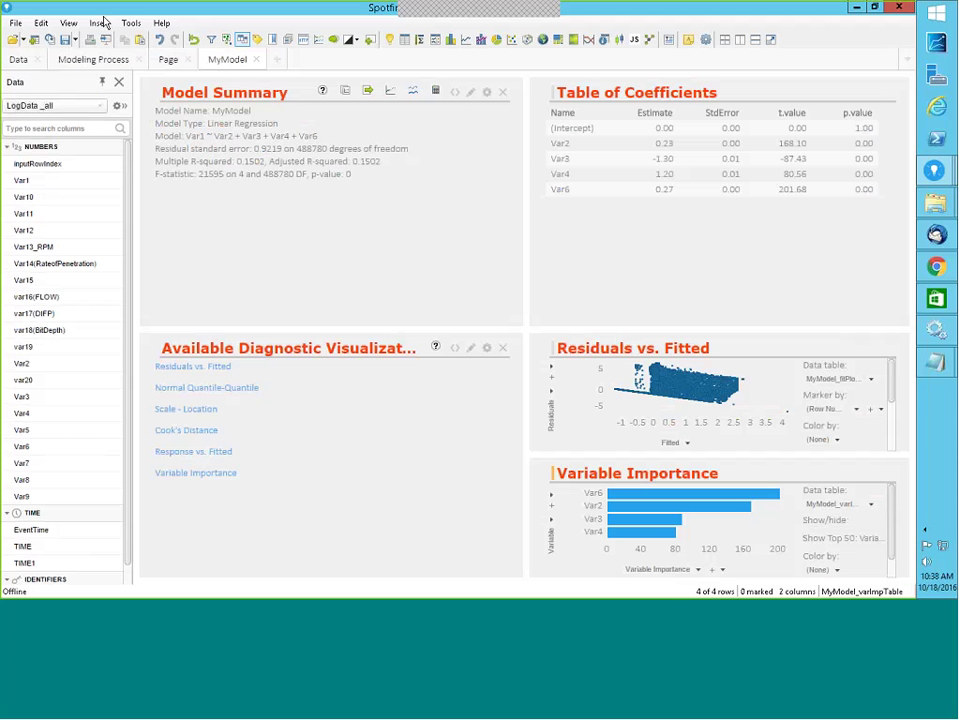
pyautogui.click(41, 22)
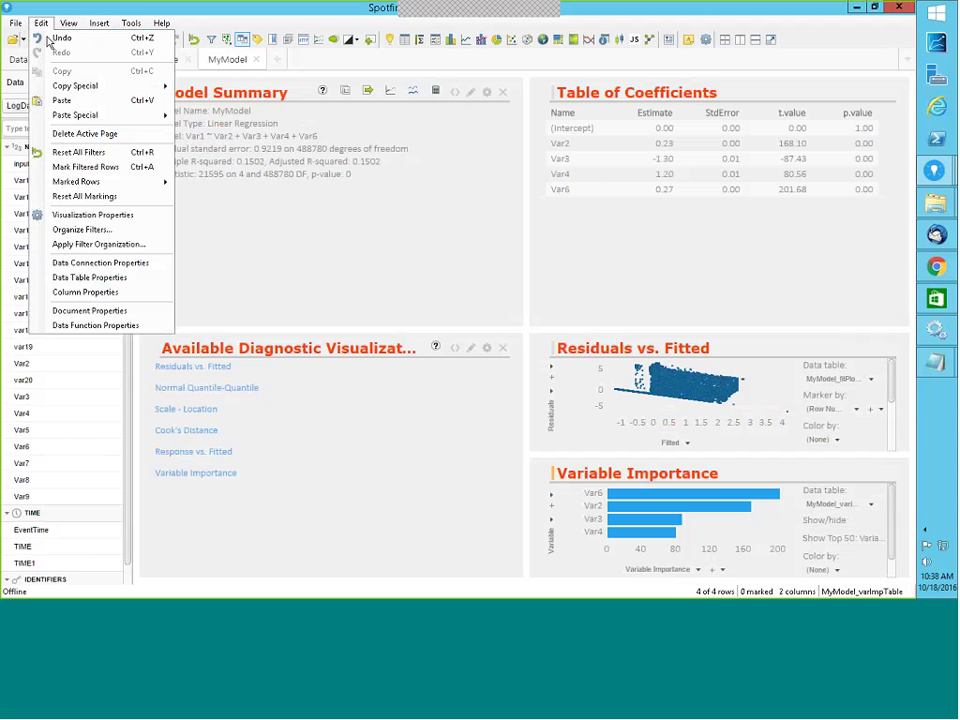
pyautogui.click(109, 326)
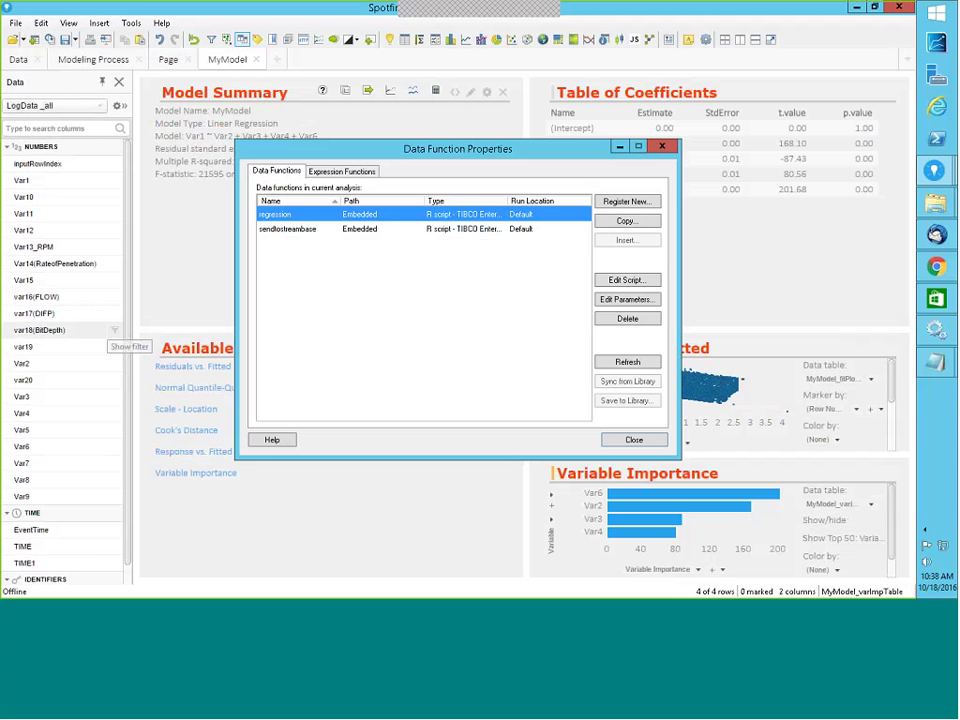
pyautogui.click(620, 281)
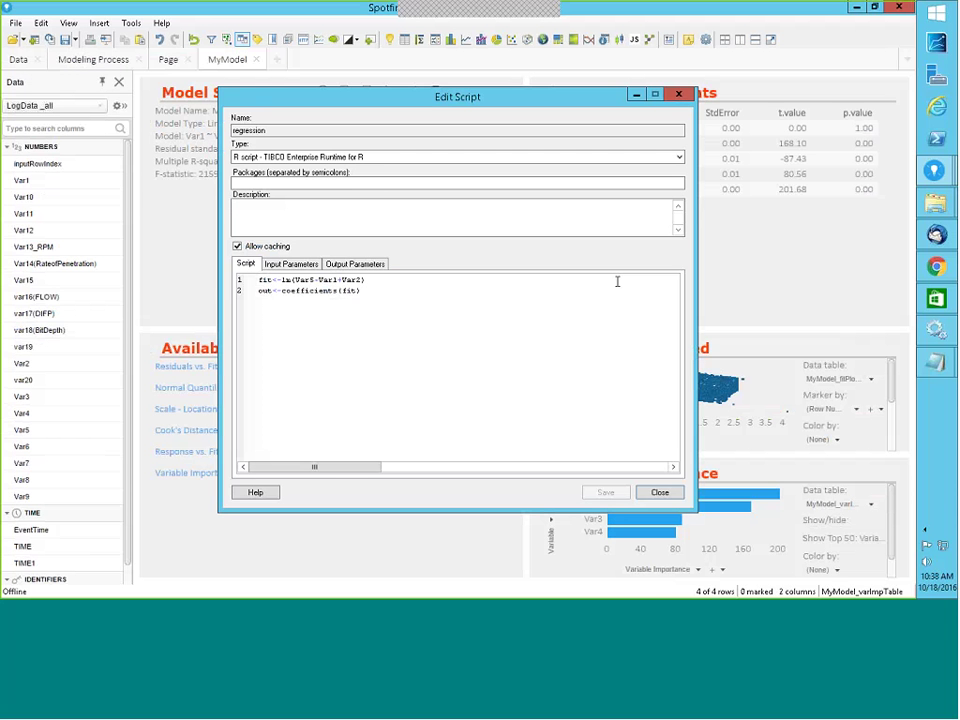
pyautogui.click(291, 266)
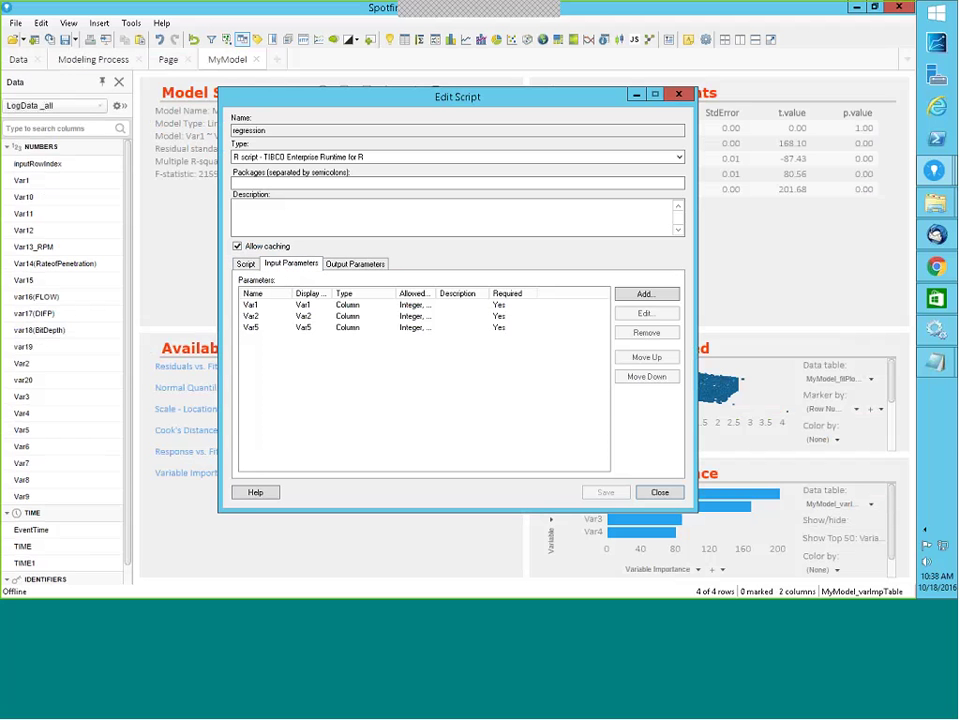
pyautogui.click(358, 264)
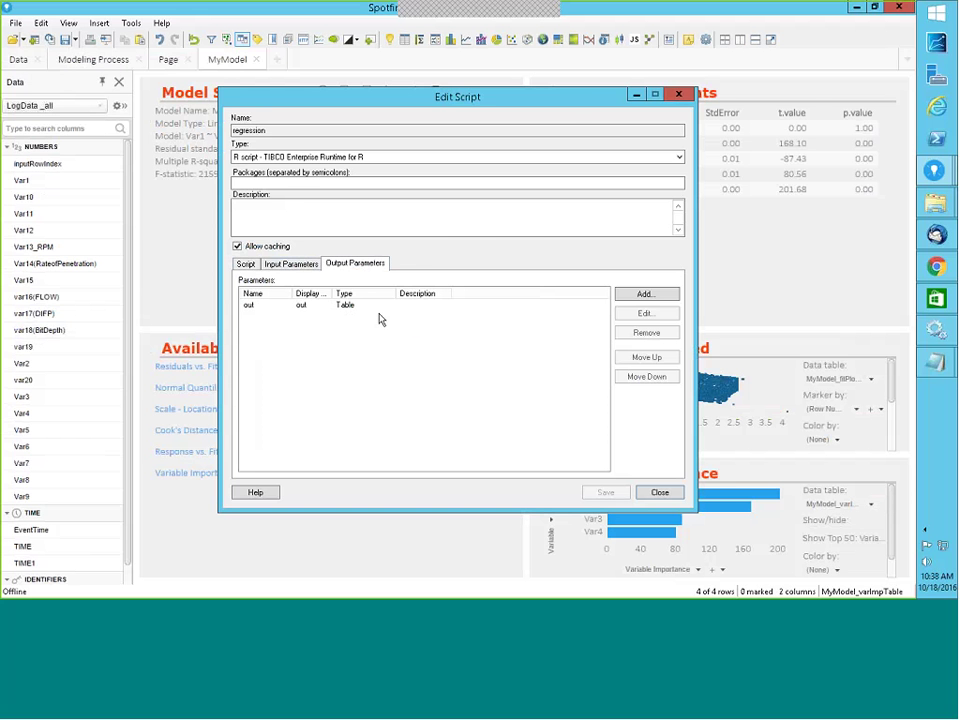
pyautogui.click(657, 492)
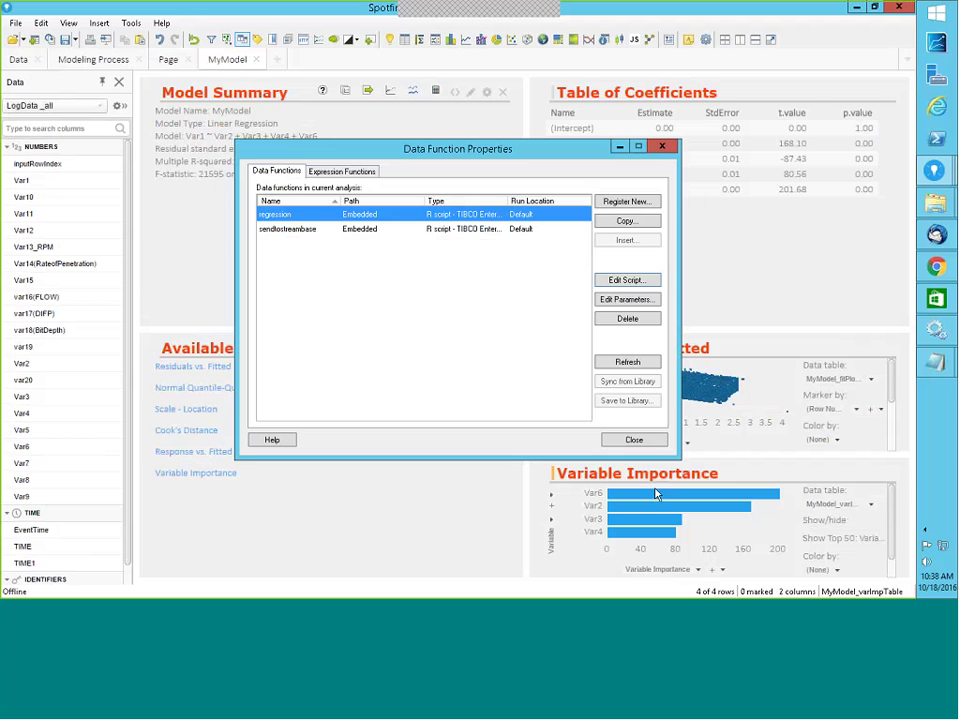
# Step: Review the regression data function's parameter mapping and run location options, and close the data function properties without changes
pyautogui.click(628, 302)
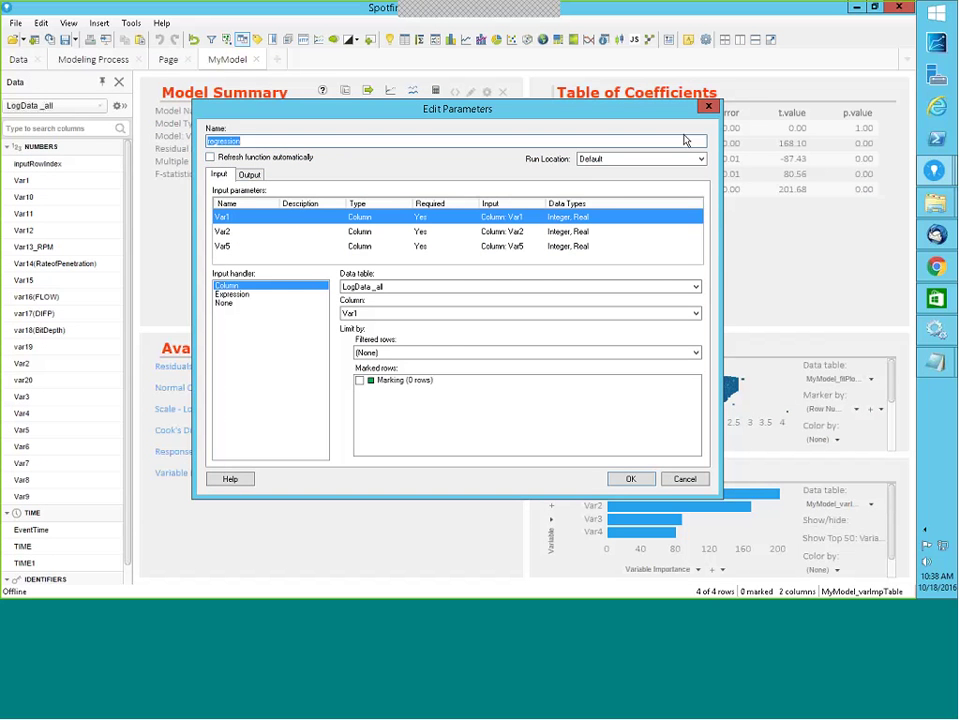
pyautogui.click(700, 160)
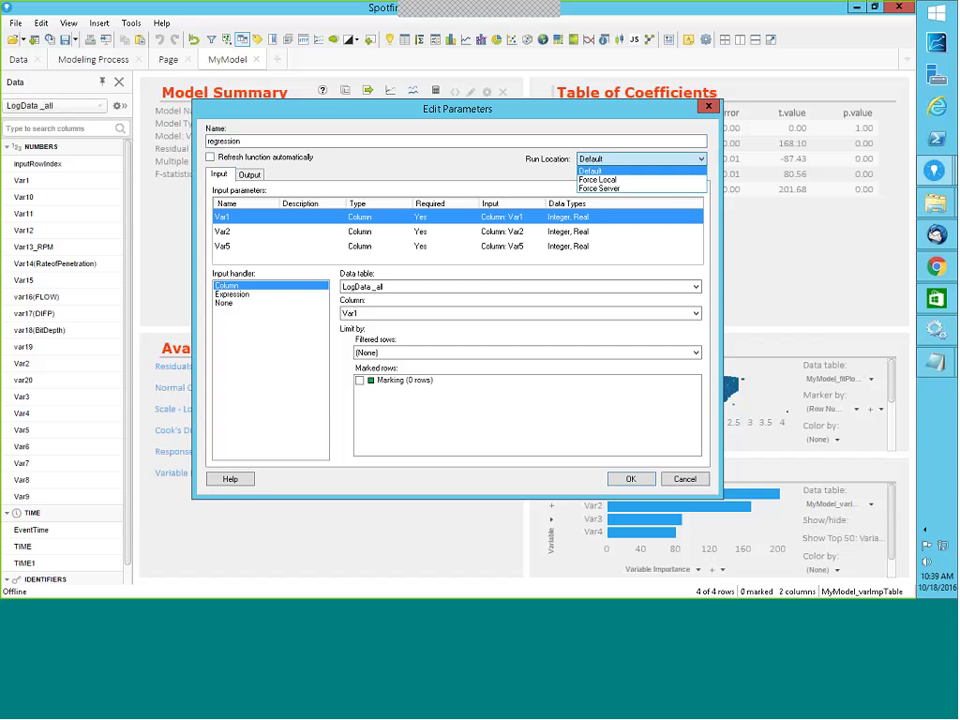
pyautogui.click(685, 480)
pyautogui.click(685, 480)
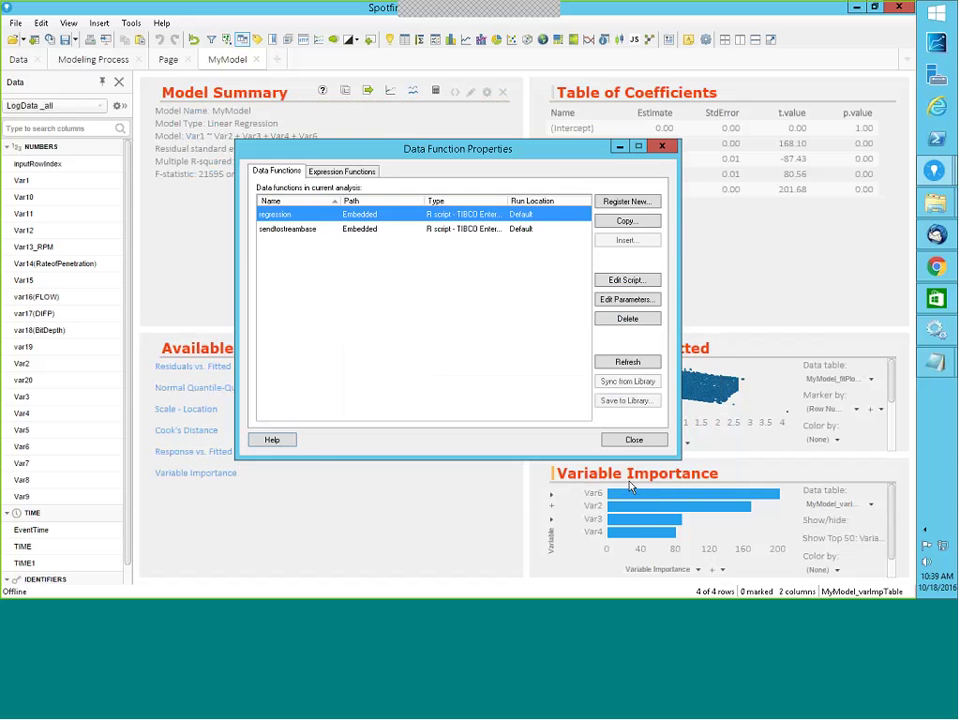
pyautogui.click(634, 441)
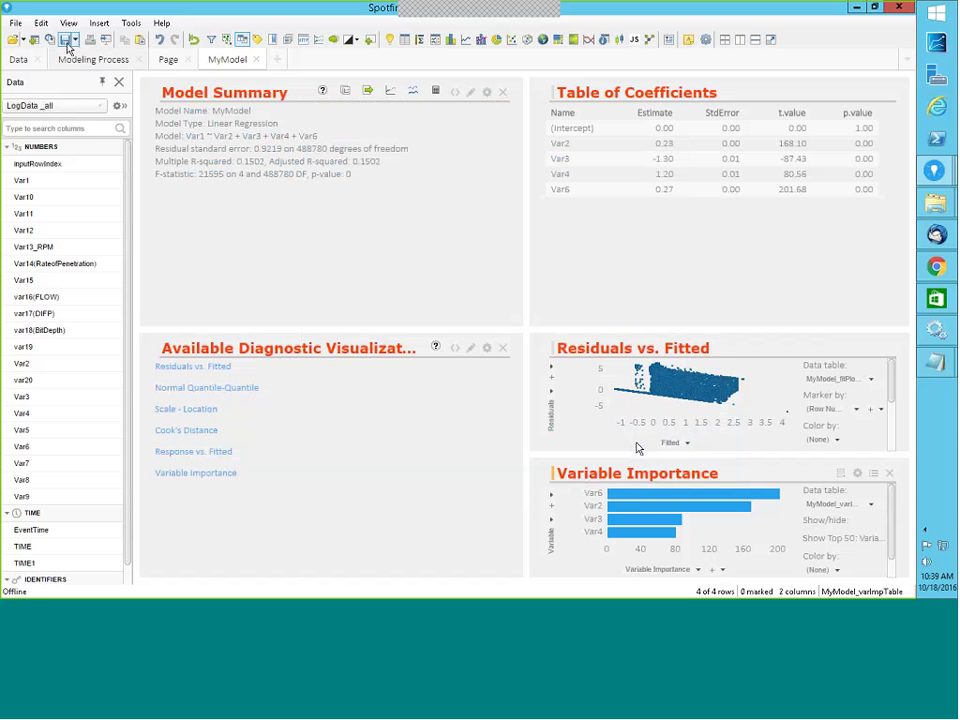
pyautogui.click(16, 23)
pyautogui.click(48, 118)
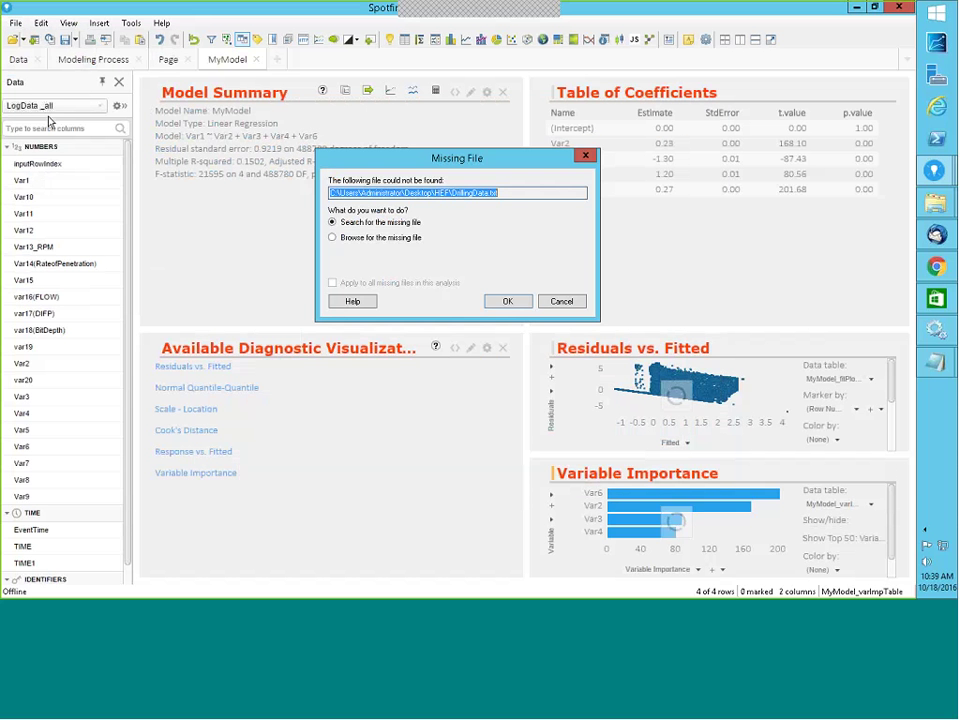
pyautogui.click(561, 301)
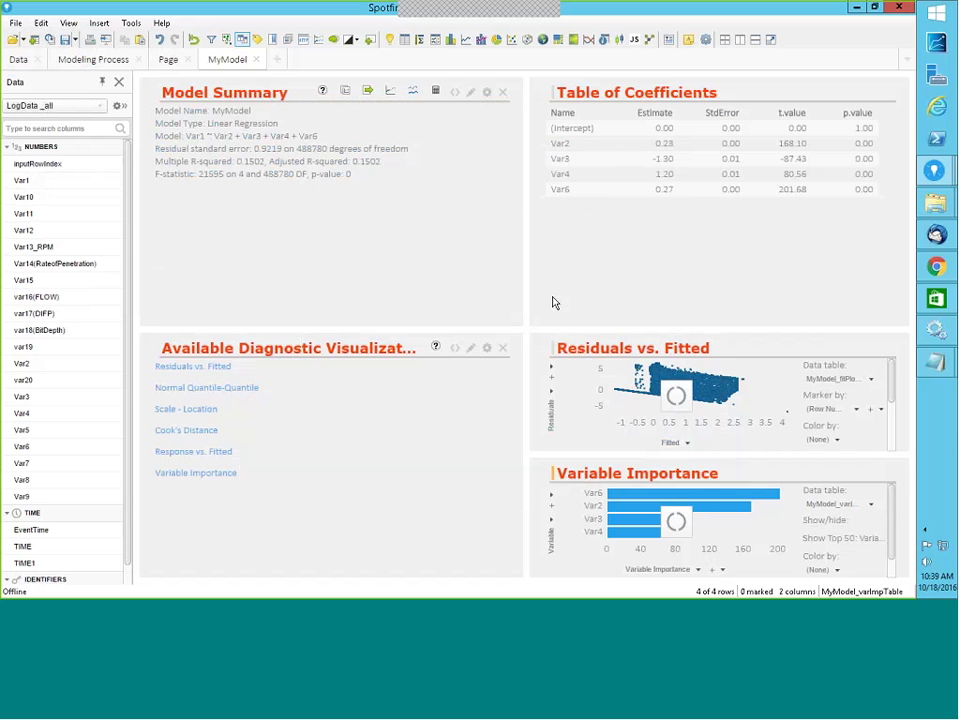
# Step: Return to the testdata analysis, reload its data despite the existing tags, and refresh the MyModel1 regression model
pyautogui.moveTo(936, 170)
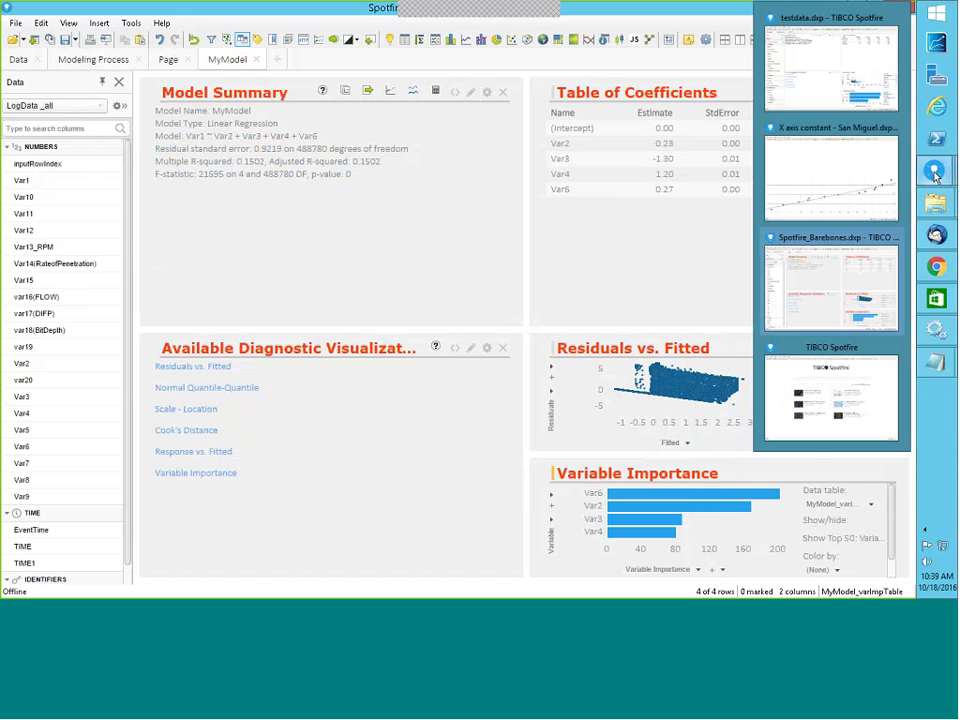
pyautogui.click(817, 34)
pyautogui.click(17, 22)
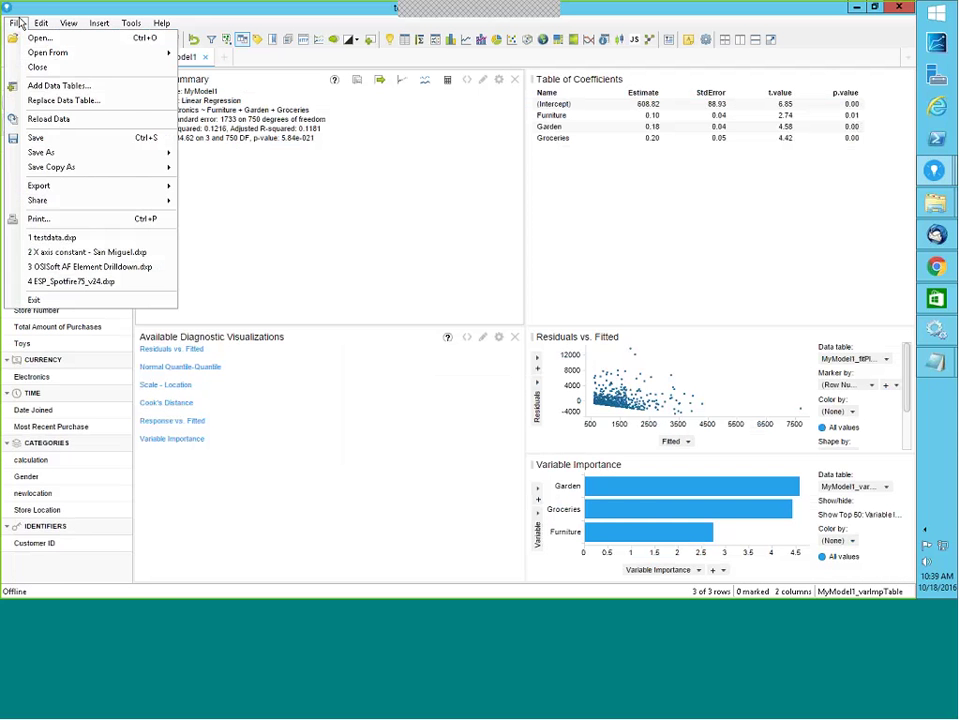
pyautogui.click(42, 120)
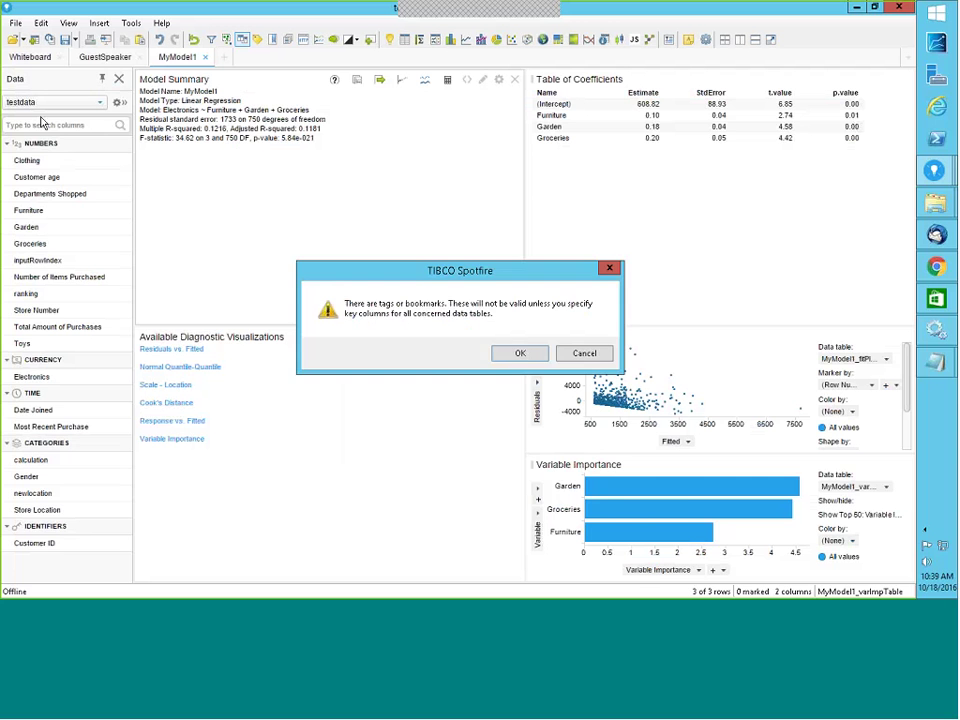
pyautogui.click(521, 354)
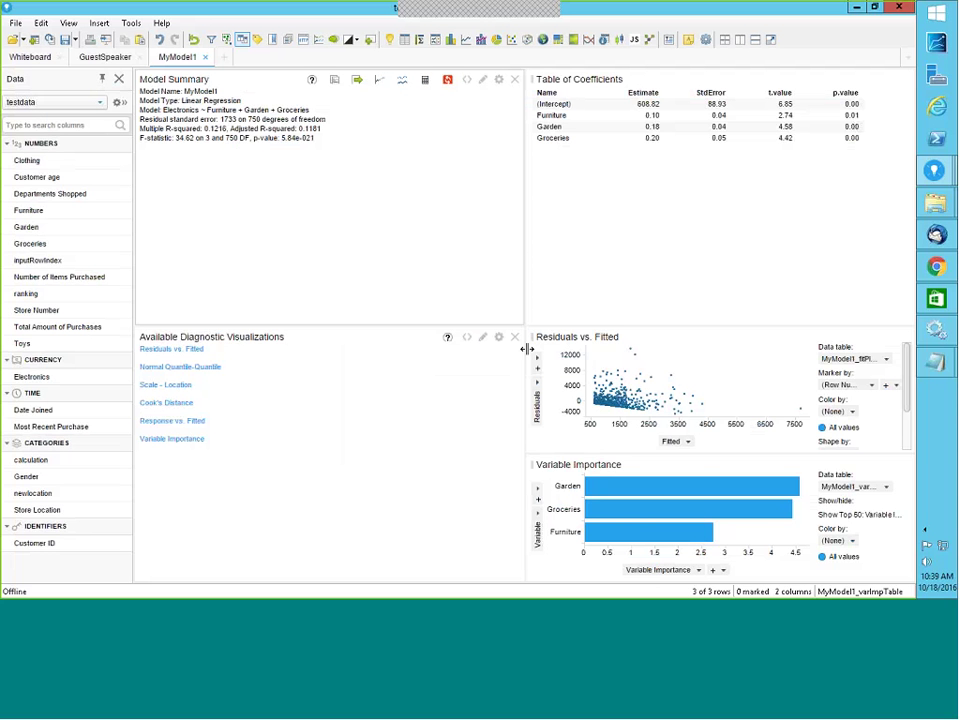
pyautogui.click(447, 82)
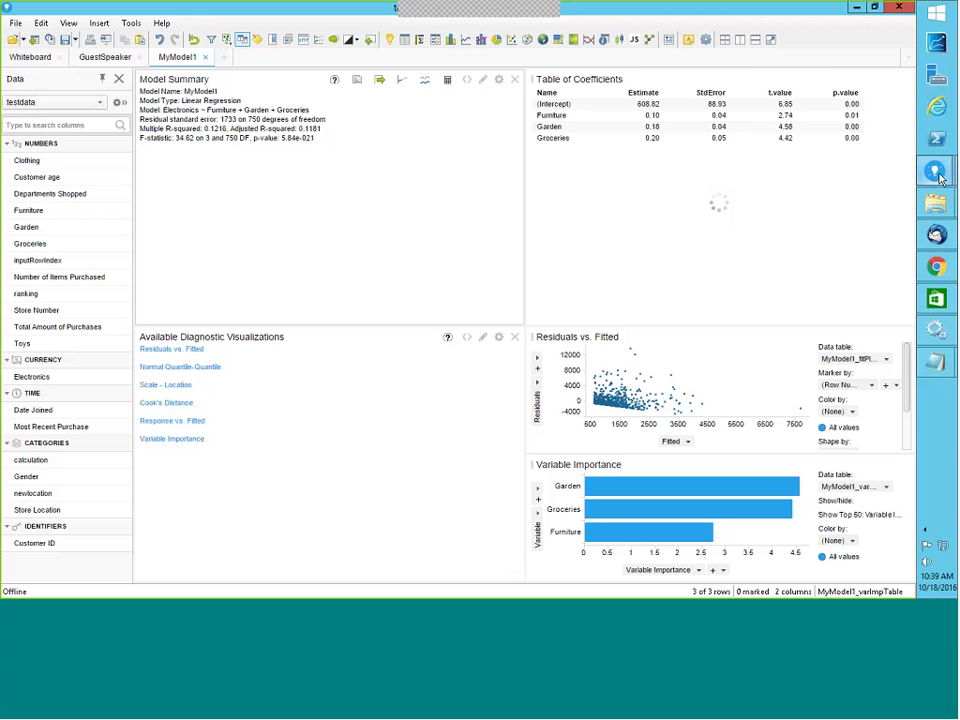
# Step: Bring up the GuestSpeaker page of the testdata analysis
pyautogui.moveTo(939, 178)
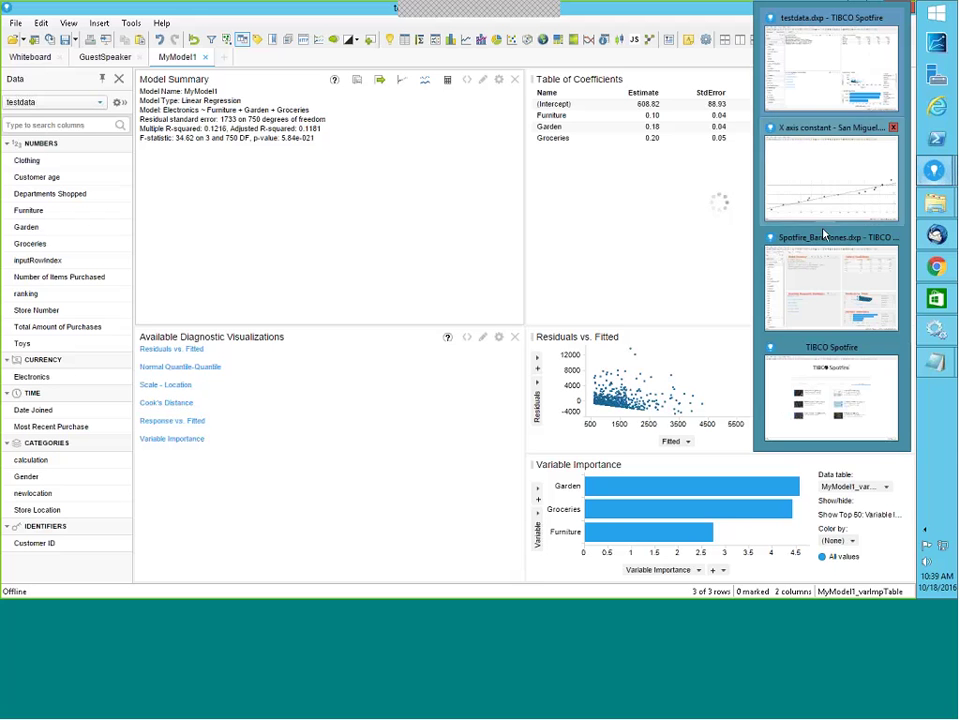
pyautogui.click(817, 22)
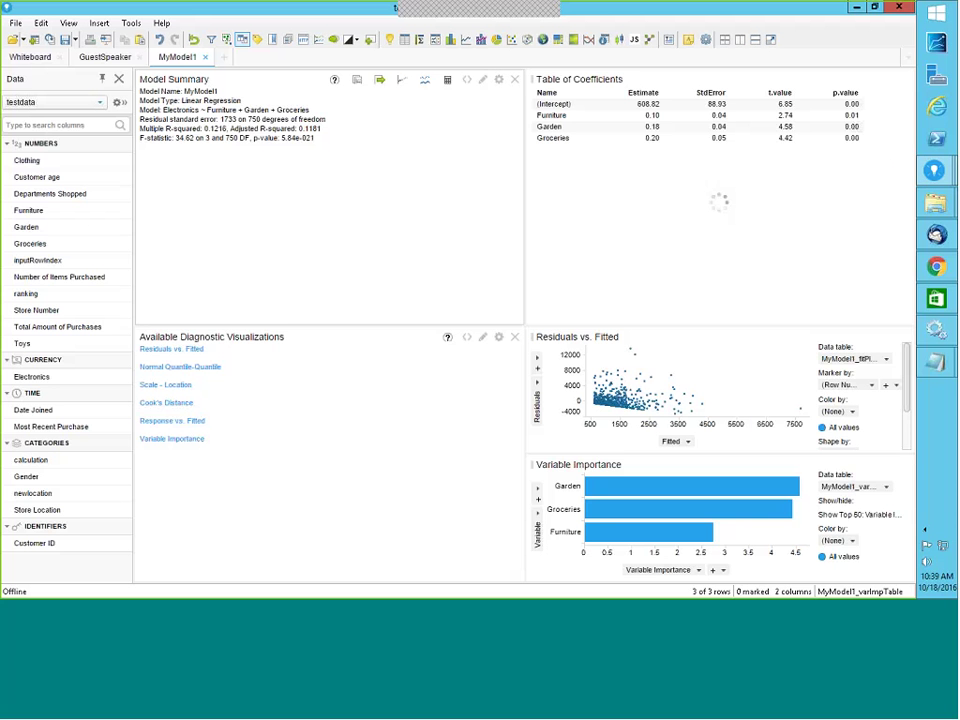
pyautogui.click(104, 57)
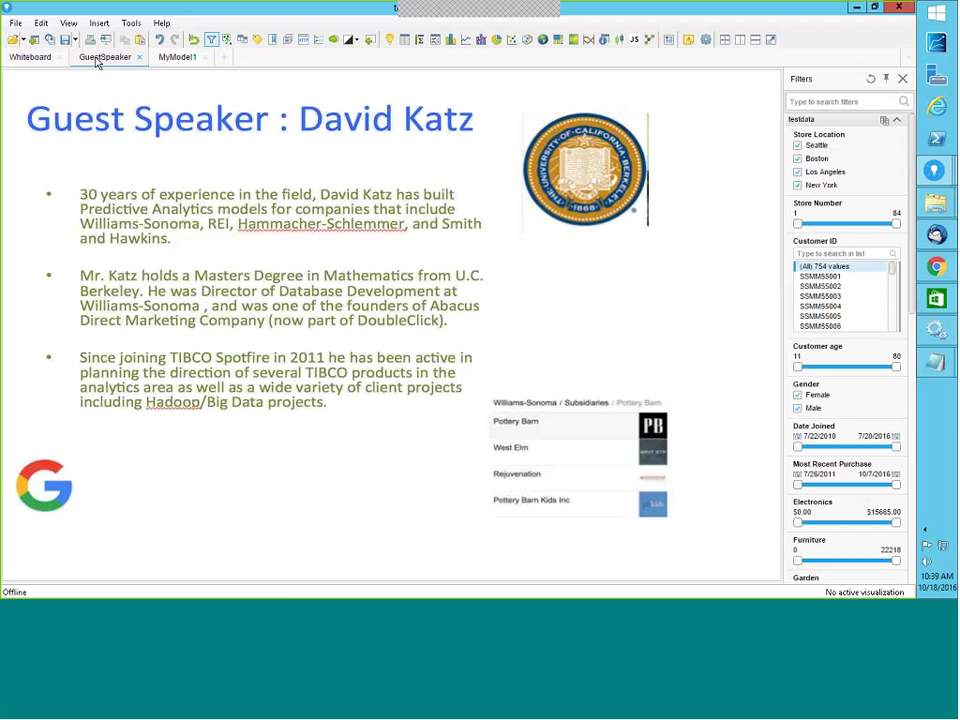
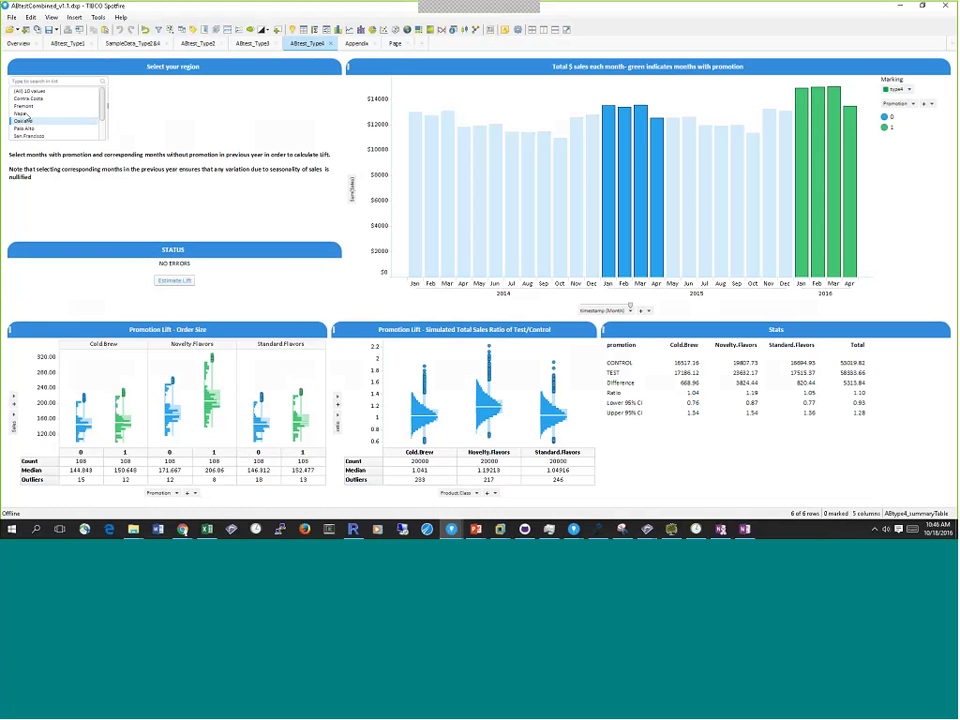
# Step: Compare the monthly sales of Contra Costa, Fremont and Palo Alto with Oakland, leaving Oakland as the selected region
pyautogui.click(27, 99)
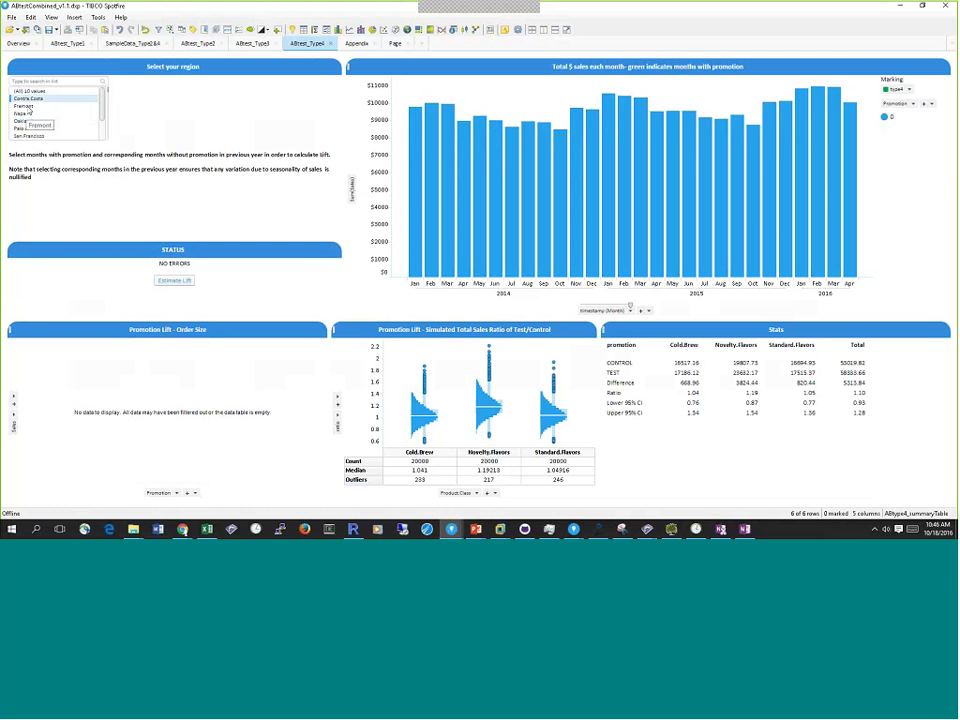
pyautogui.click(29, 107)
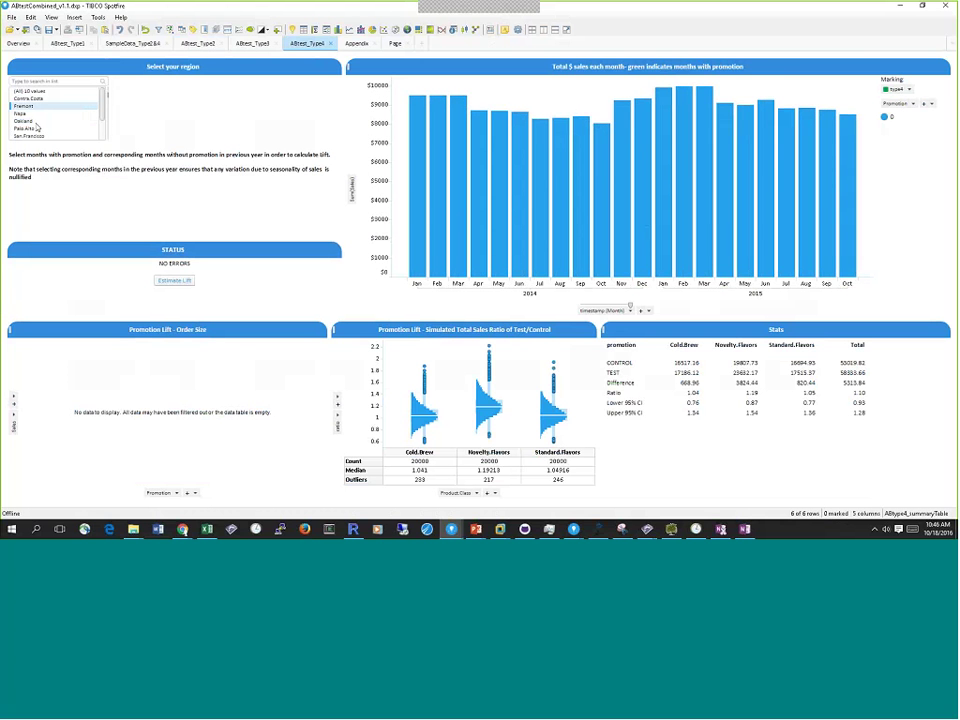
pyautogui.click(30, 121)
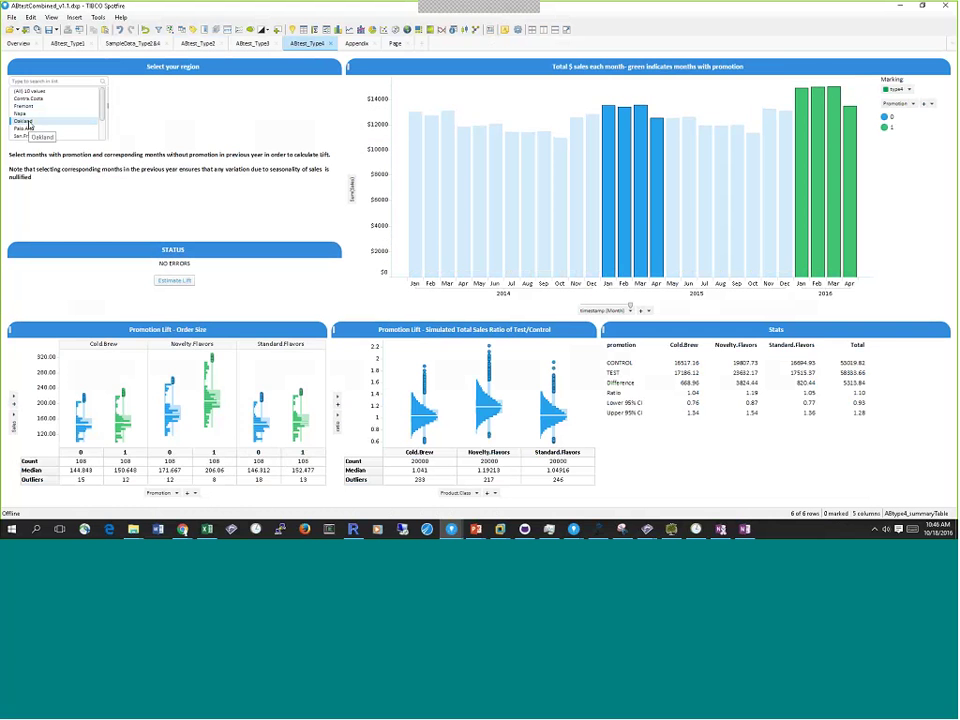
pyautogui.click(36, 137)
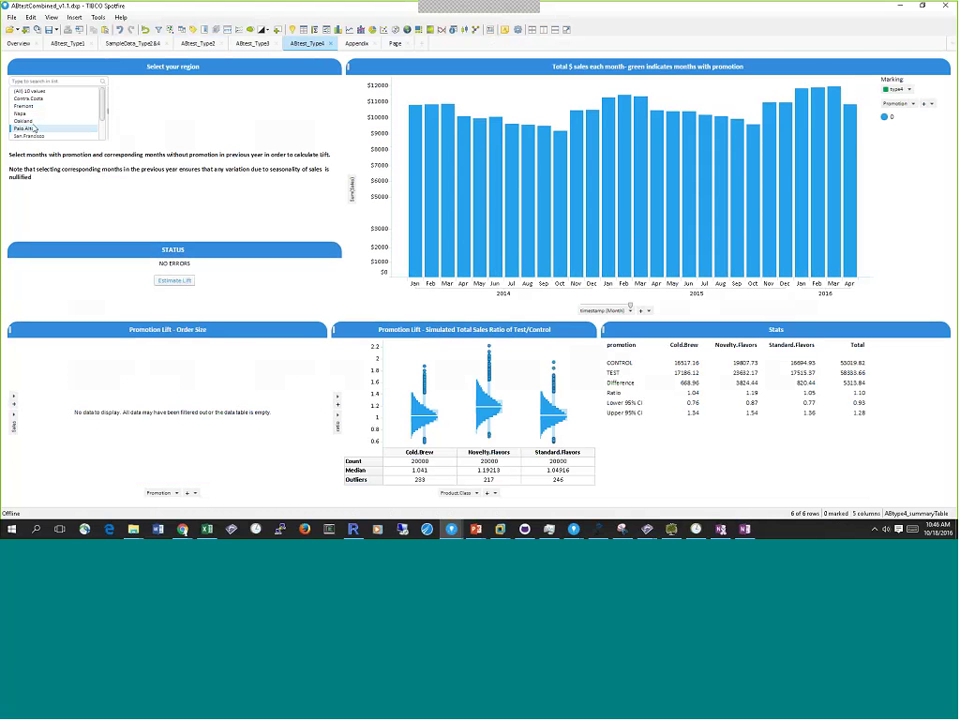
pyautogui.click(33, 123)
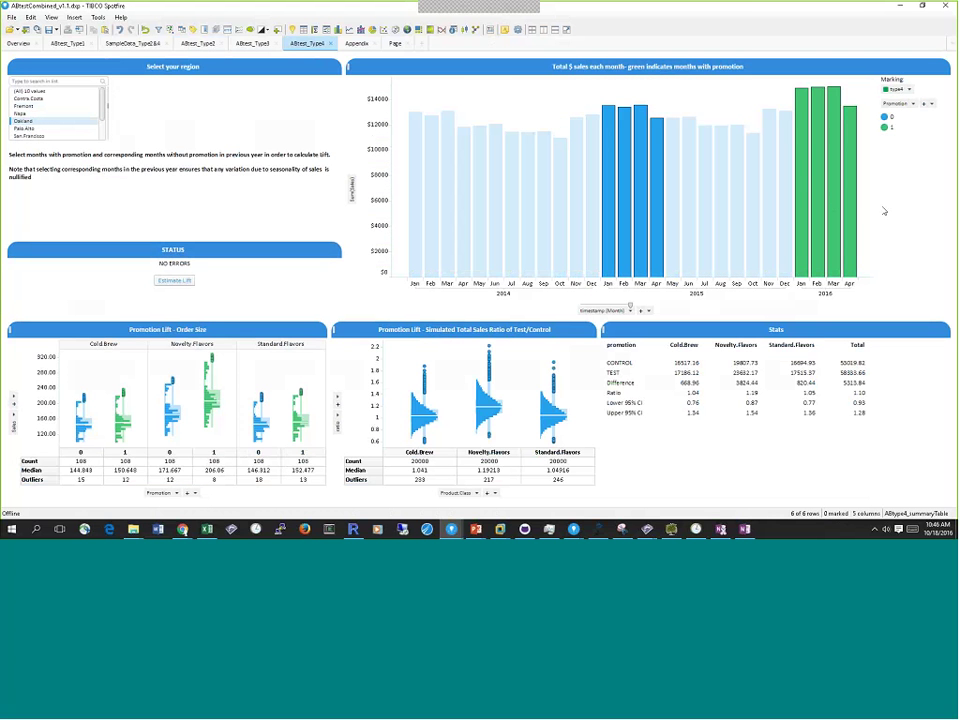
# Step: Clear the marking in the monthly sales chart and mark January to April of both 2015 and 2016
pyautogui.click(795, 208)
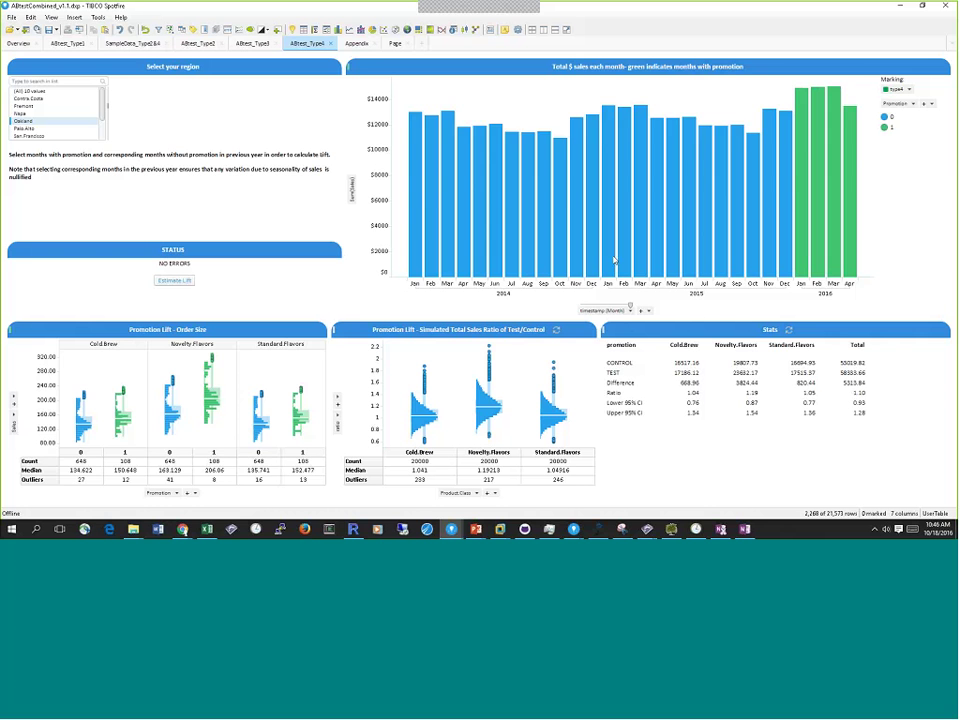
pyautogui.moveTo(614, 259); pyautogui.dragTo(660, 268)
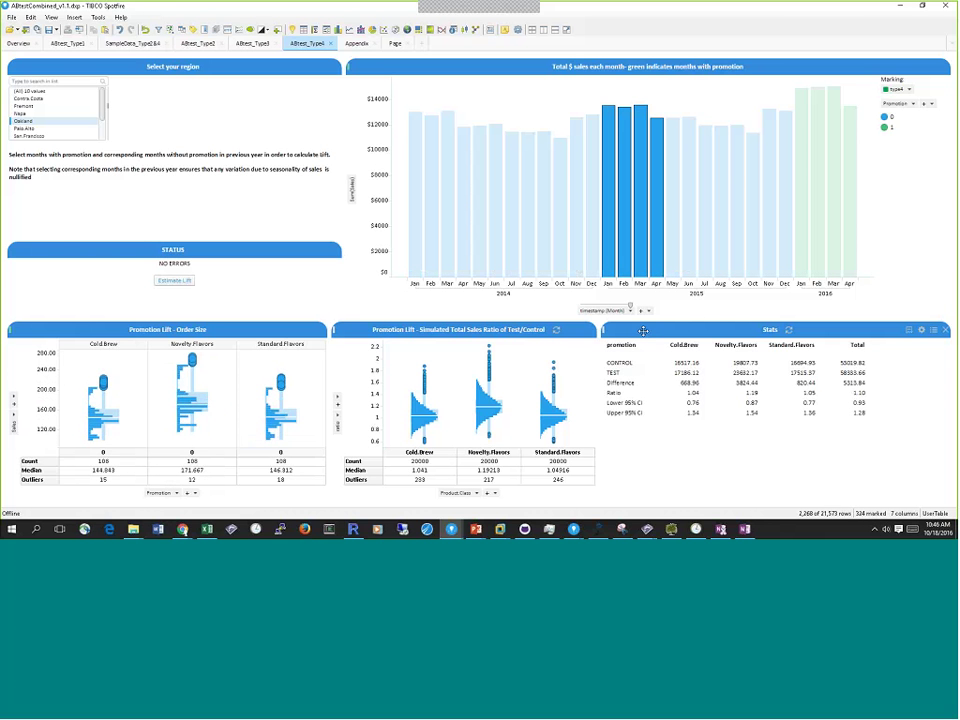
pyautogui.moveTo(793, 268); pyautogui.dragTo(858, 268)
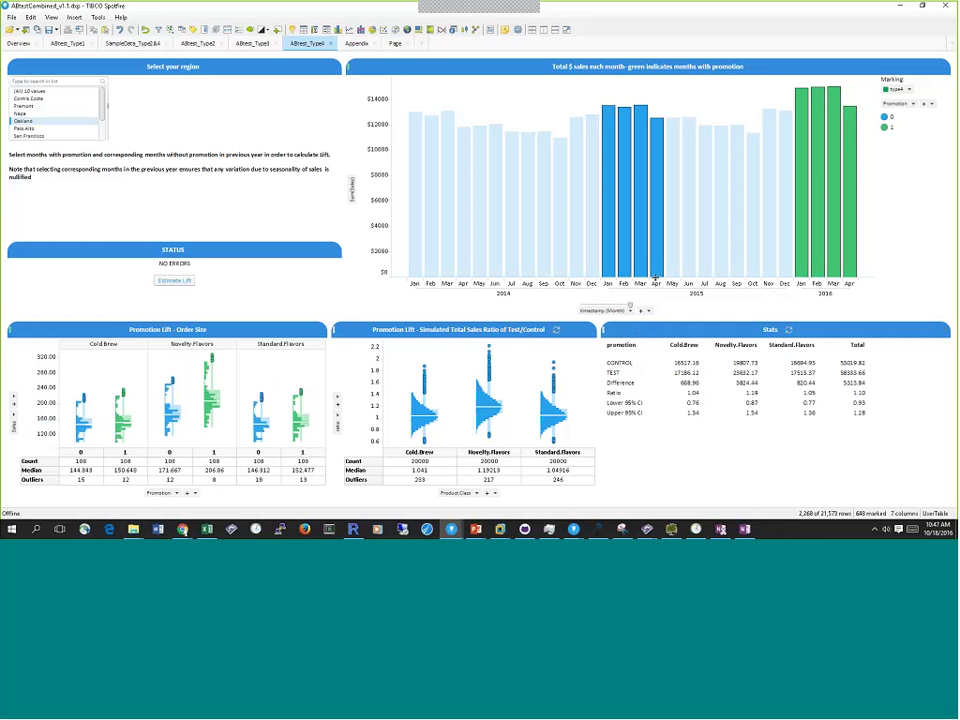
pyautogui.moveTo(674, 256)
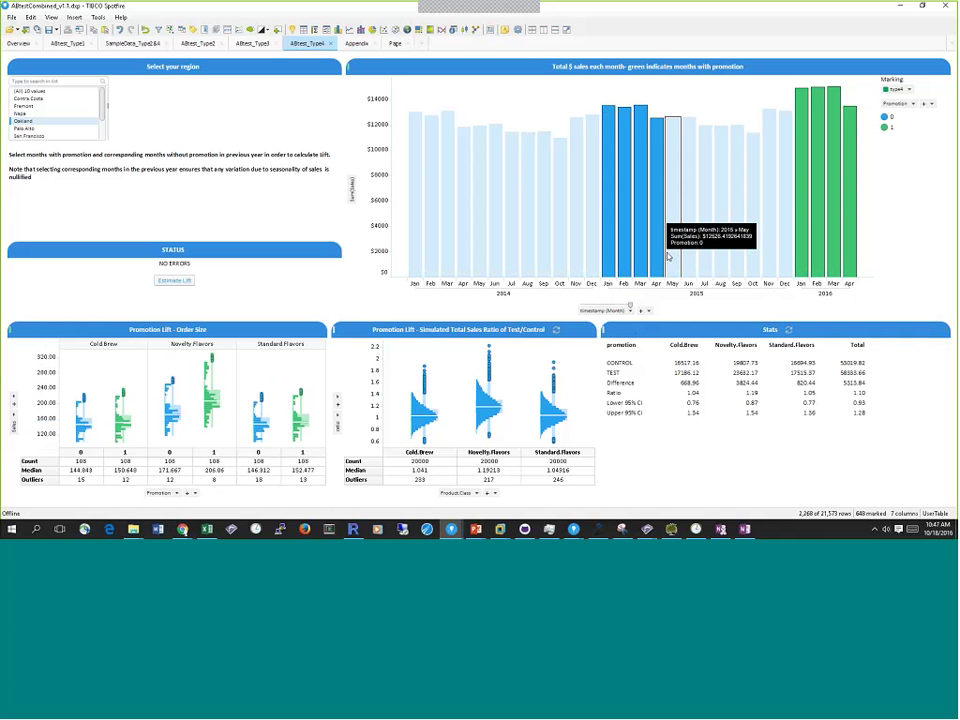
pyautogui.moveTo(662, 241); pyautogui.dragTo(596, 259)
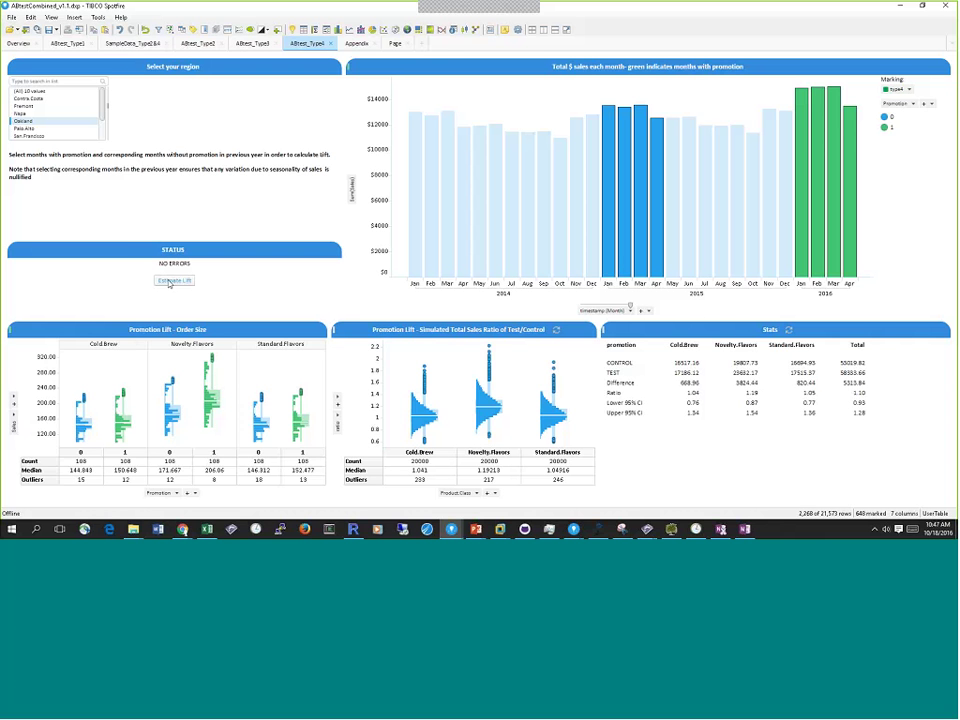
# Step: Examine the R script of the ABtest_Type4 data function, including its input checks and error messages
pyautogui.click(31, 19)
pyautogui.click(50, 184)
pyautogui.click(412, 230)
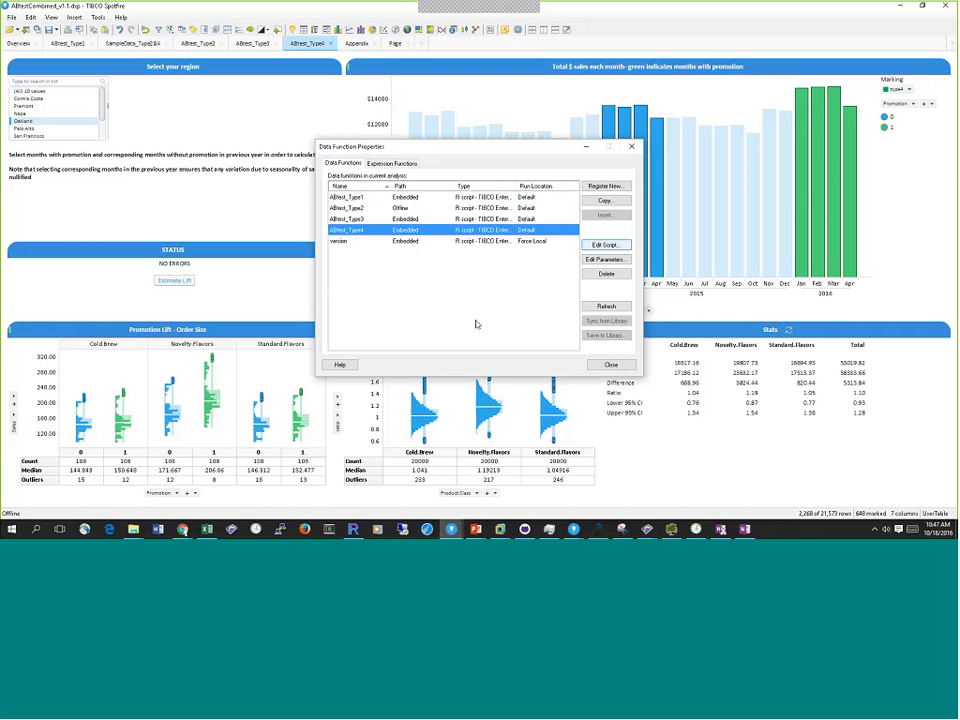
pyautogui.click(605, 244)
pyautogui.scroll(-3, 440, 309)
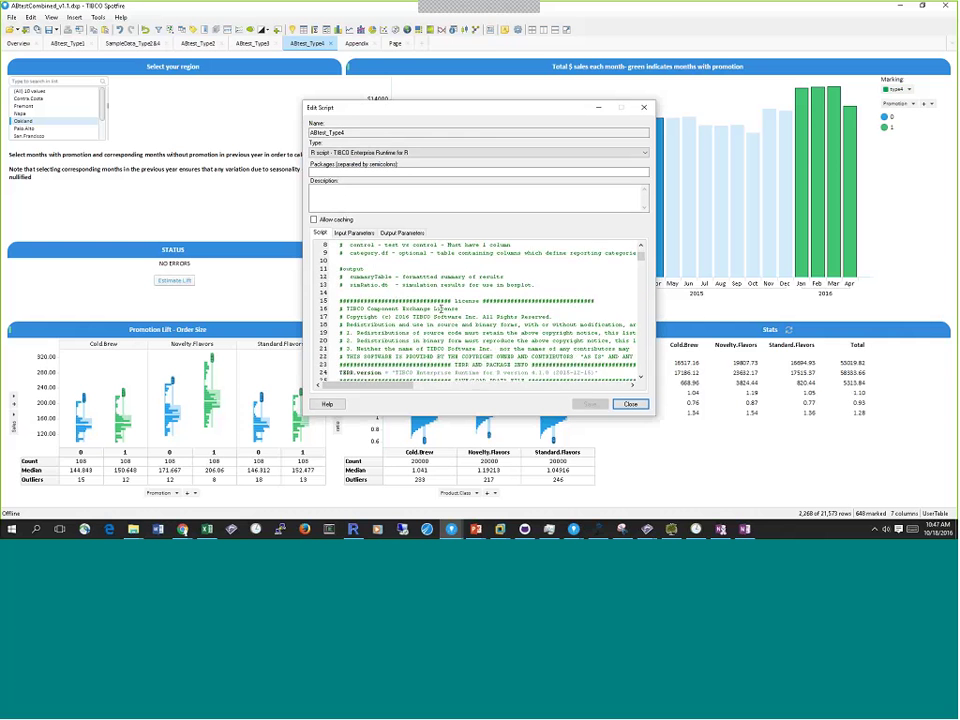
pyautogui.scroll(-10, 439, 309)
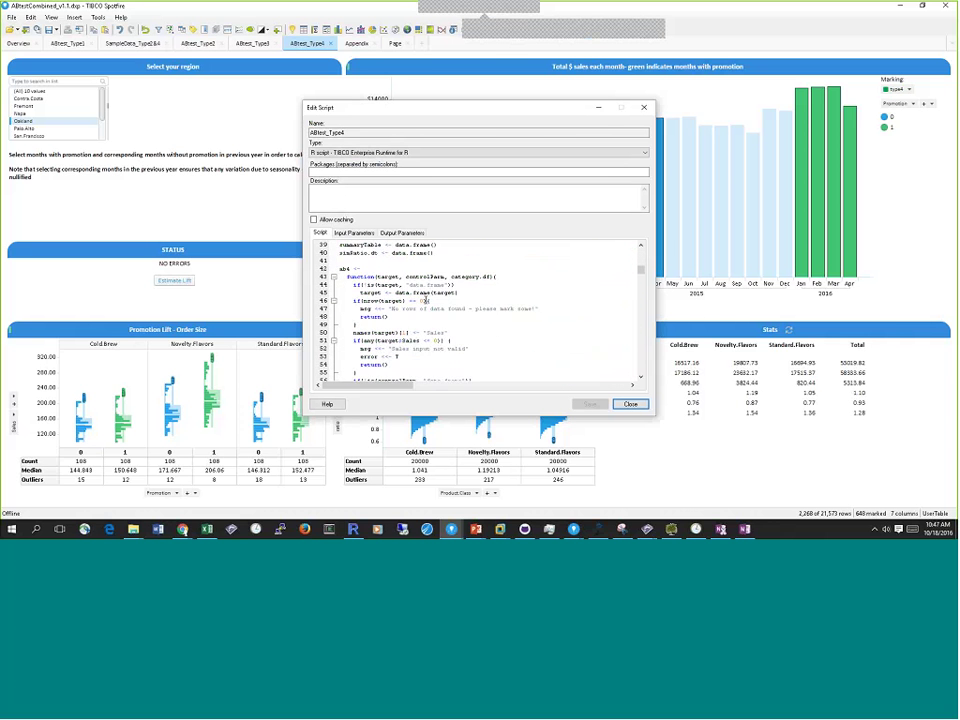
pyautogui.scroll(-2, 426, 300)
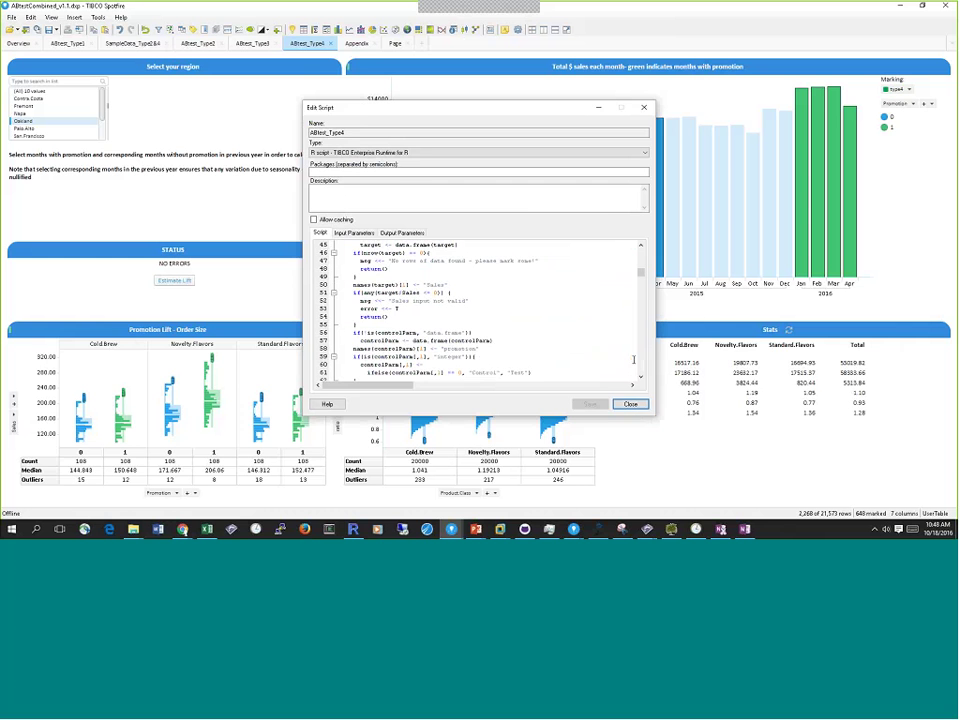
pyautogui.click(630, 404)
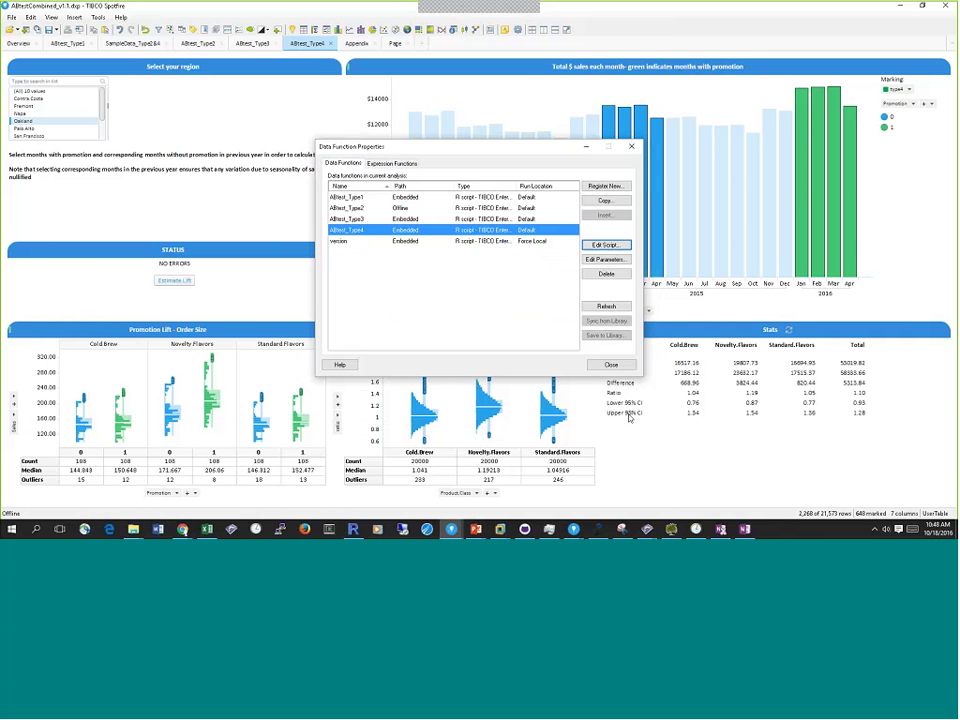
pyautogui.click(610, 365)
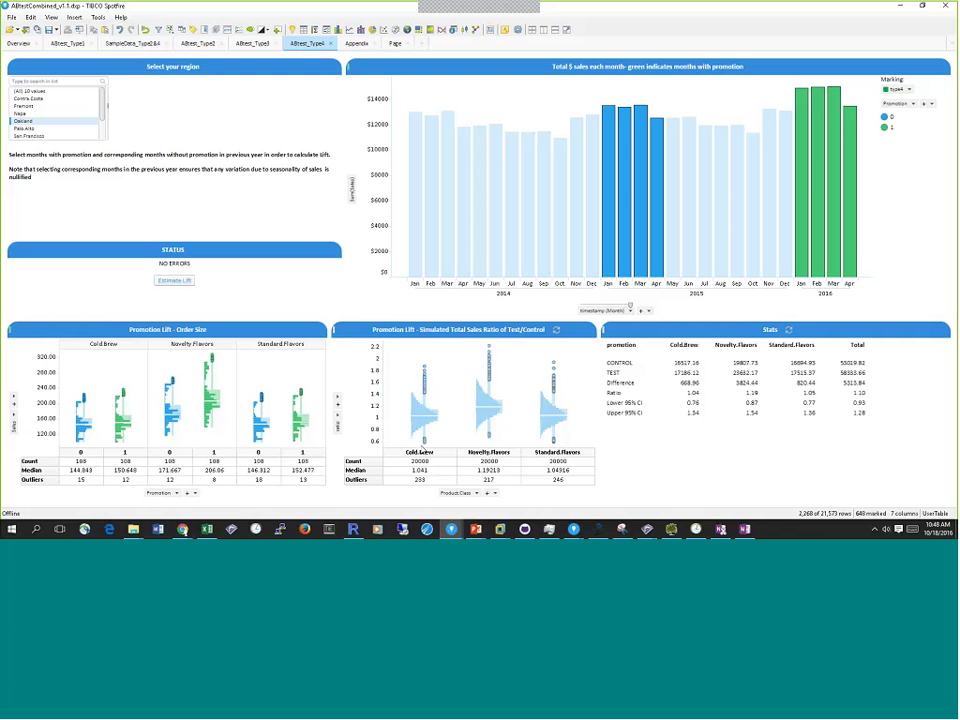
pyautogui.click(420, 412)
pyautogui.moveTo(420, 442)
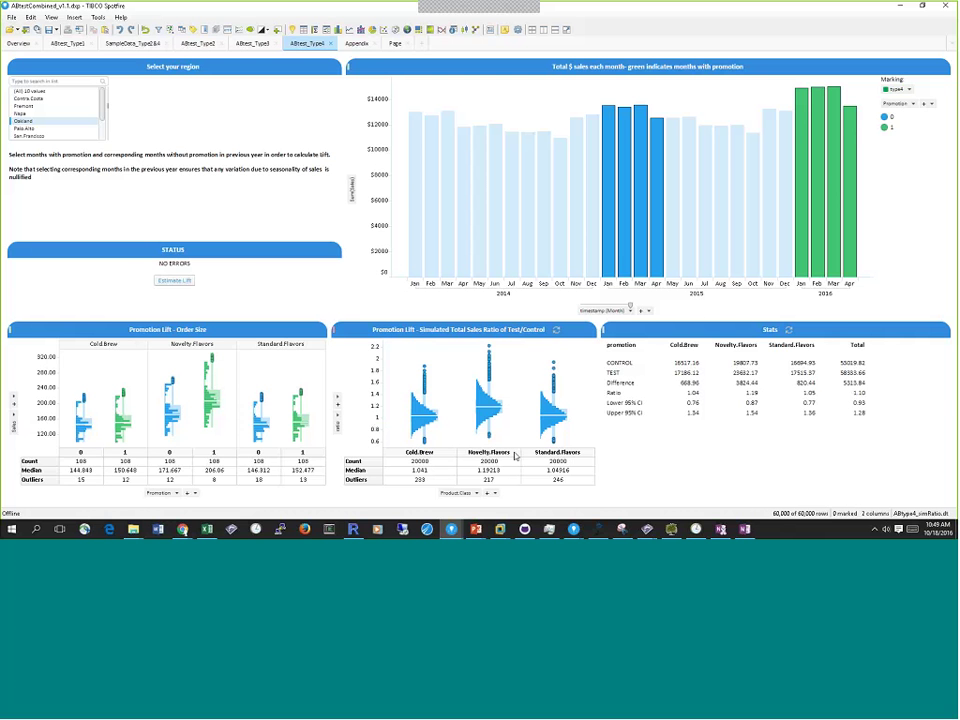
pyautogui.click(735, 448)
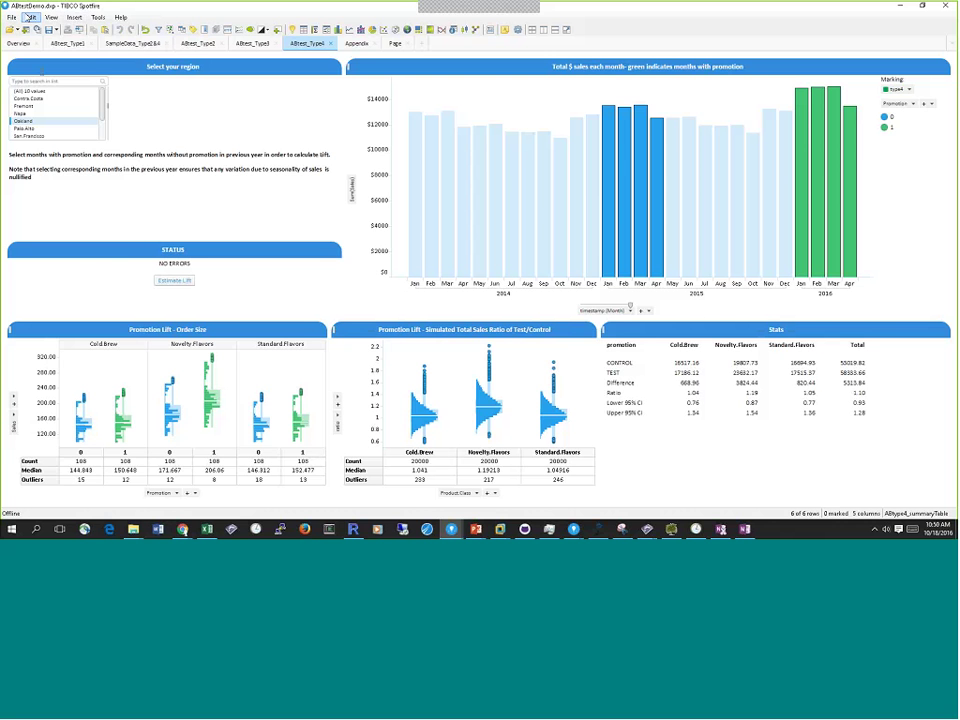
# Step: Check which data functions the ABtestDemo analysis contains
pyautogui.click(31, 17)
pyautogui.click(97, 245)
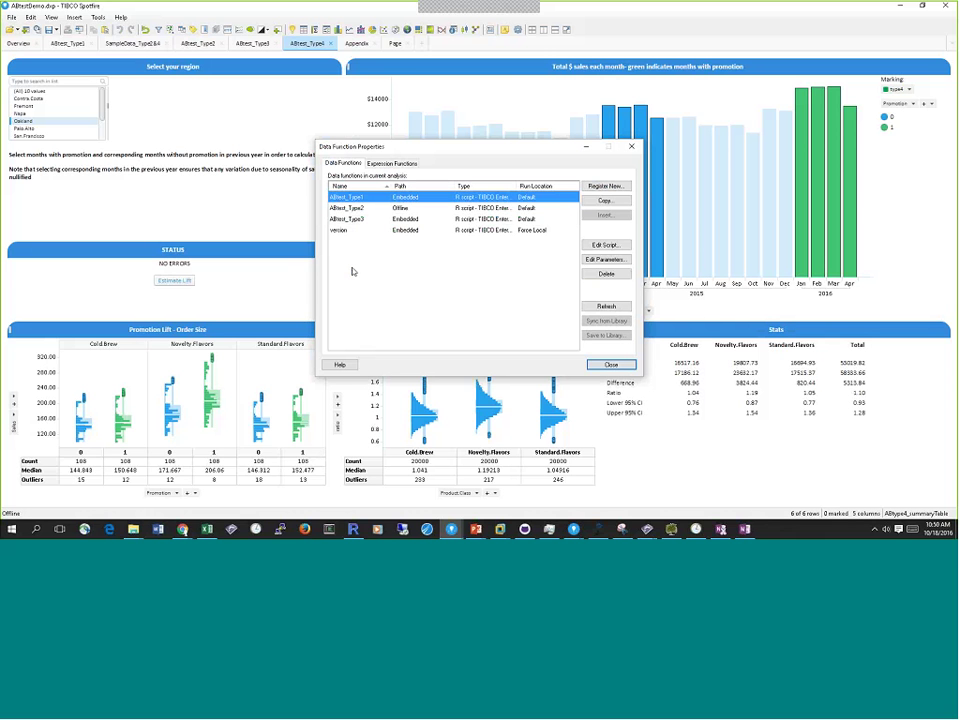
pyautogui.press('Escape')
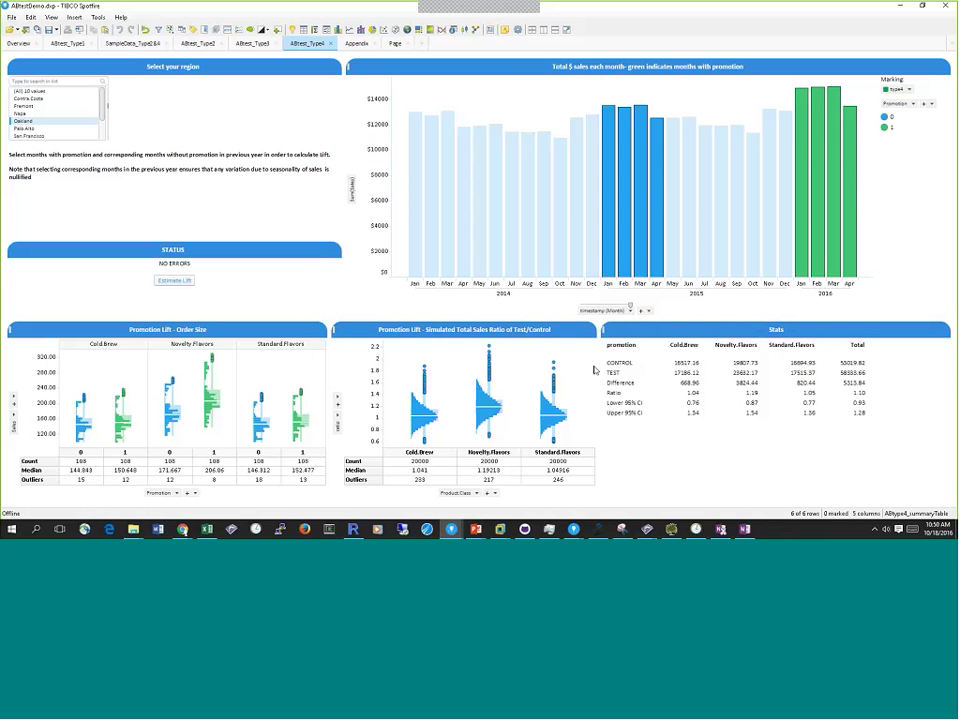
# Step: Insert the data function from the file AB4_v1.1.sfd in the Documents > GitHub > ABtest folder
pyautogui.click(32, 18)
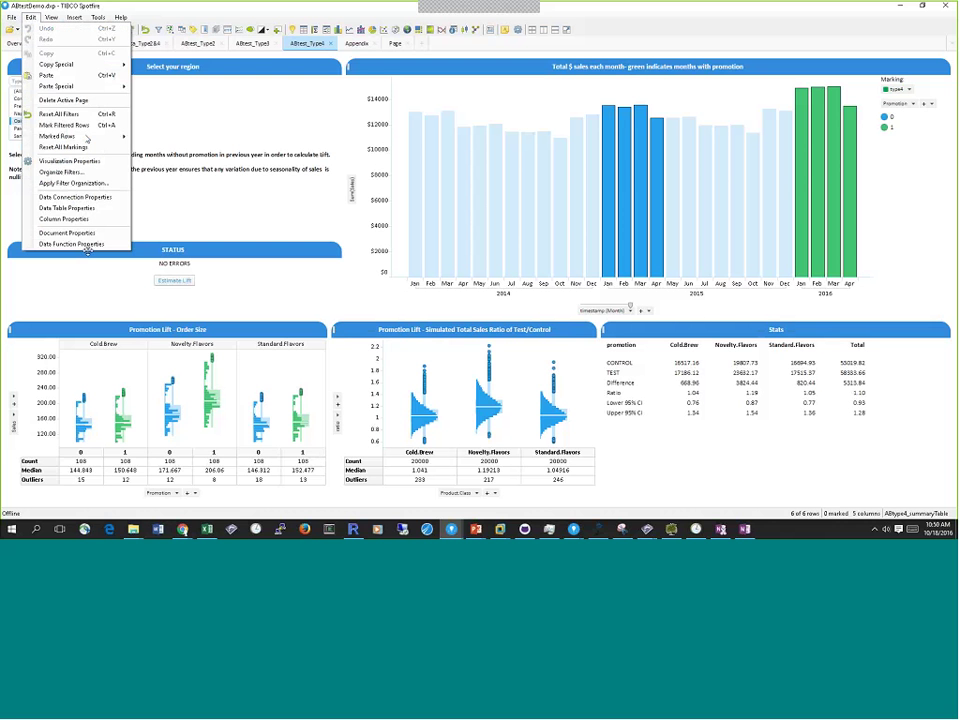
pyautogui.moveTo(75, 20)
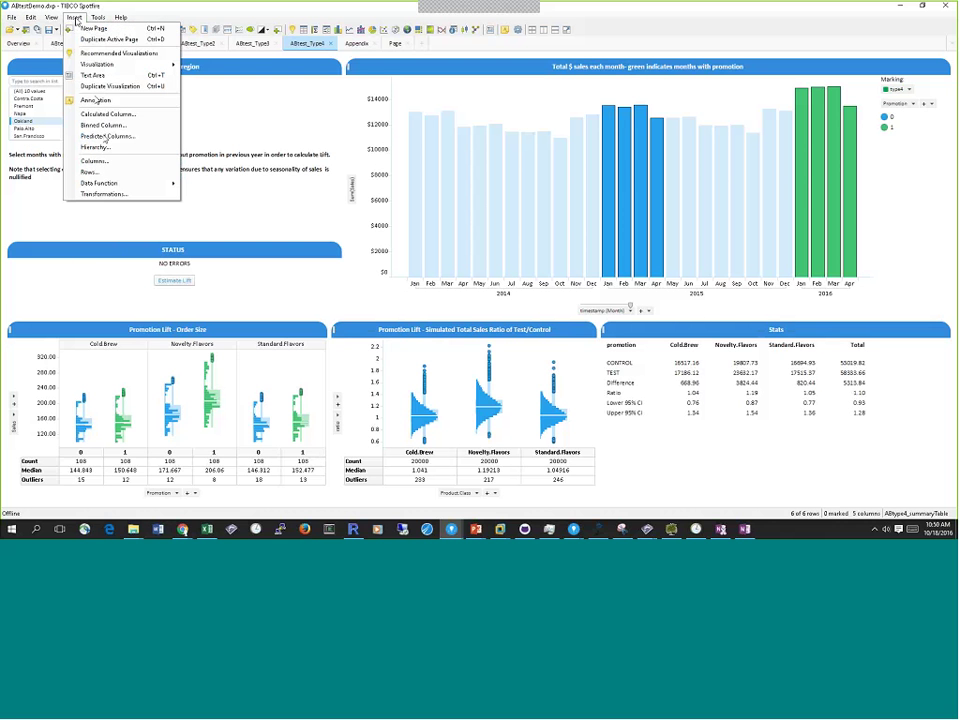
pyautogui.moveTo(120, 184)
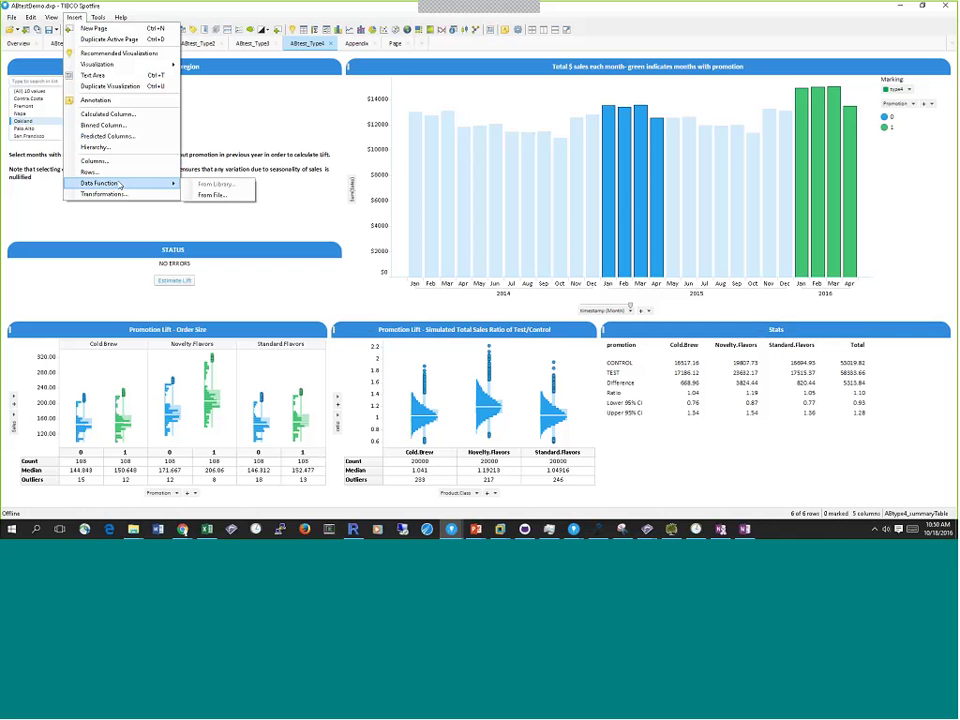
pyautogui.click(224, 197)
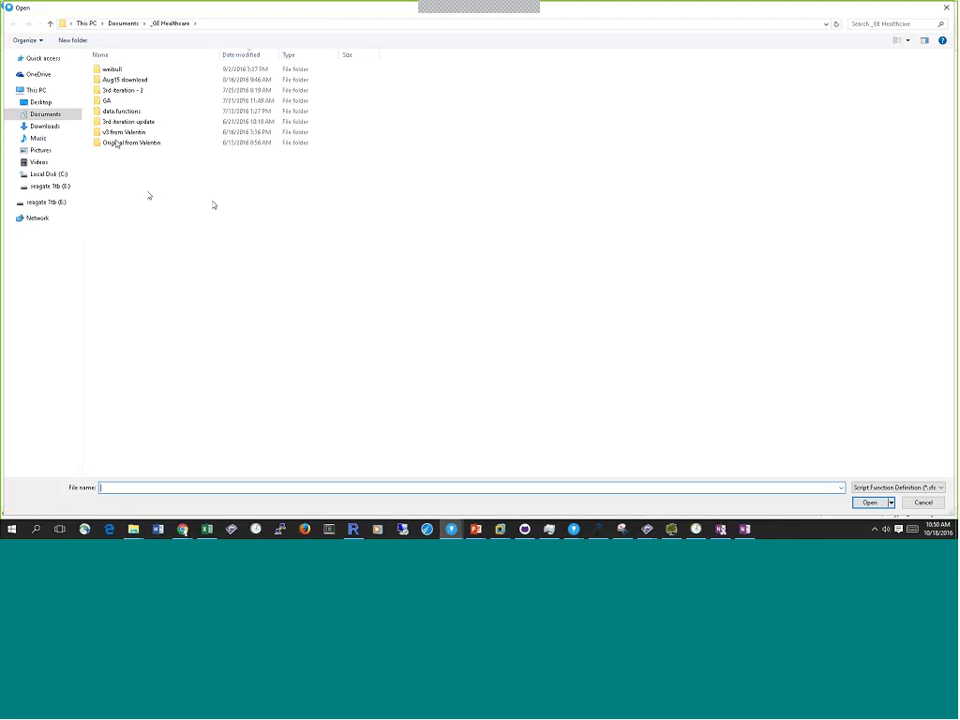
pyautogui.click(123, 23)
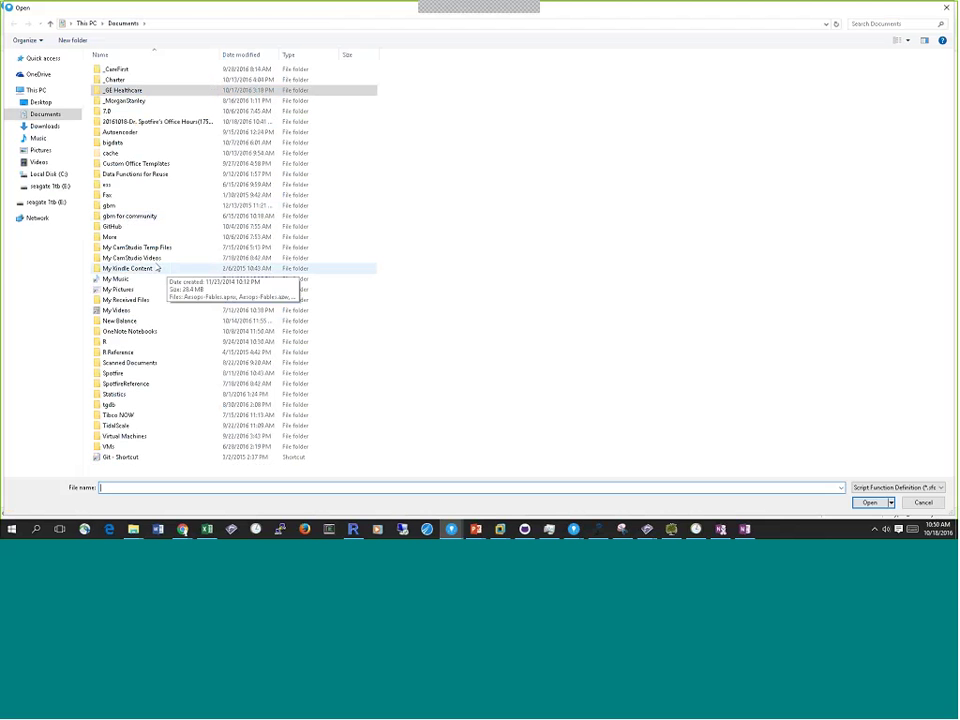
pyautogui.doubleClick(118, 226)
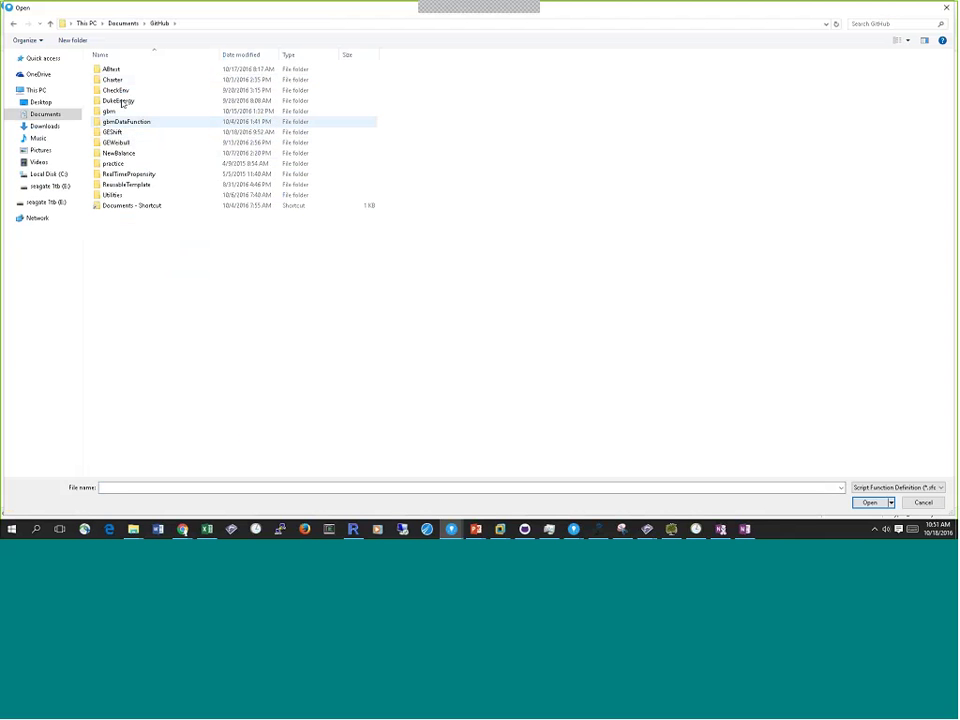
pyautogui.doubleClick(111, 68)
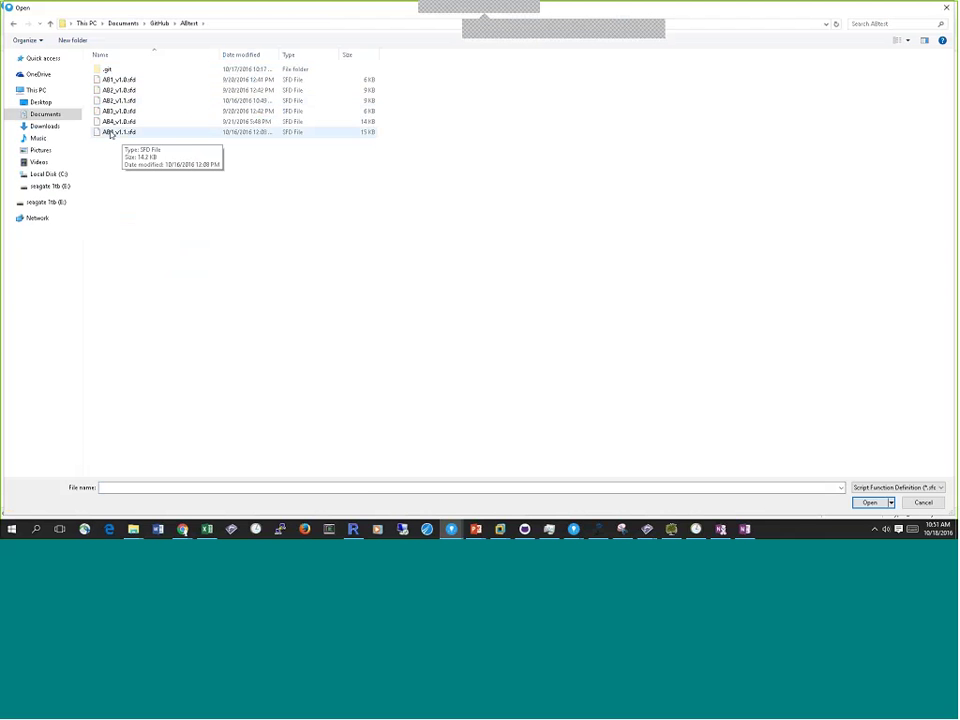
pyautogui.doubleClick(115, 132)
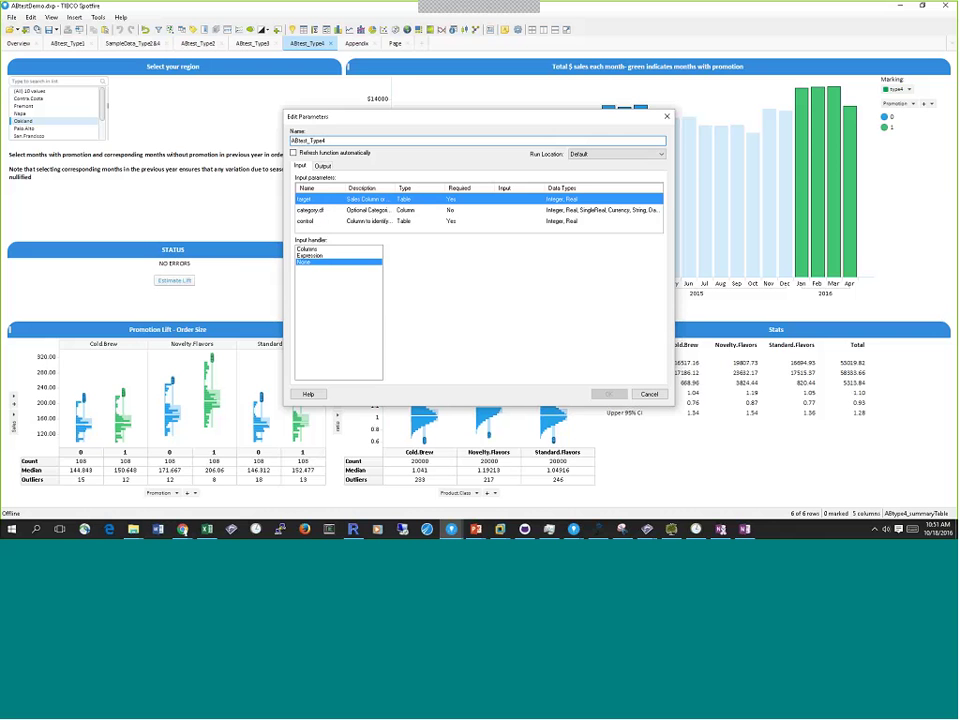
# Step: Feed the target input parameter with columns from the UserTable data table
pyautogui.click(308, 249)
pyautogui.click(424, 252)
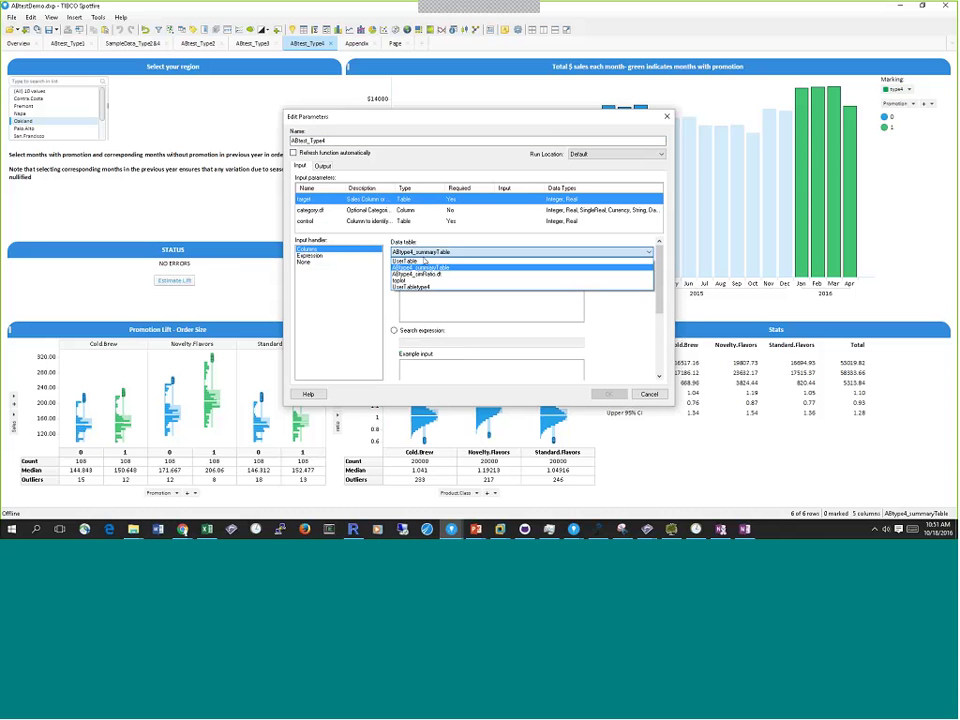
pyautogui.click(398, 264)
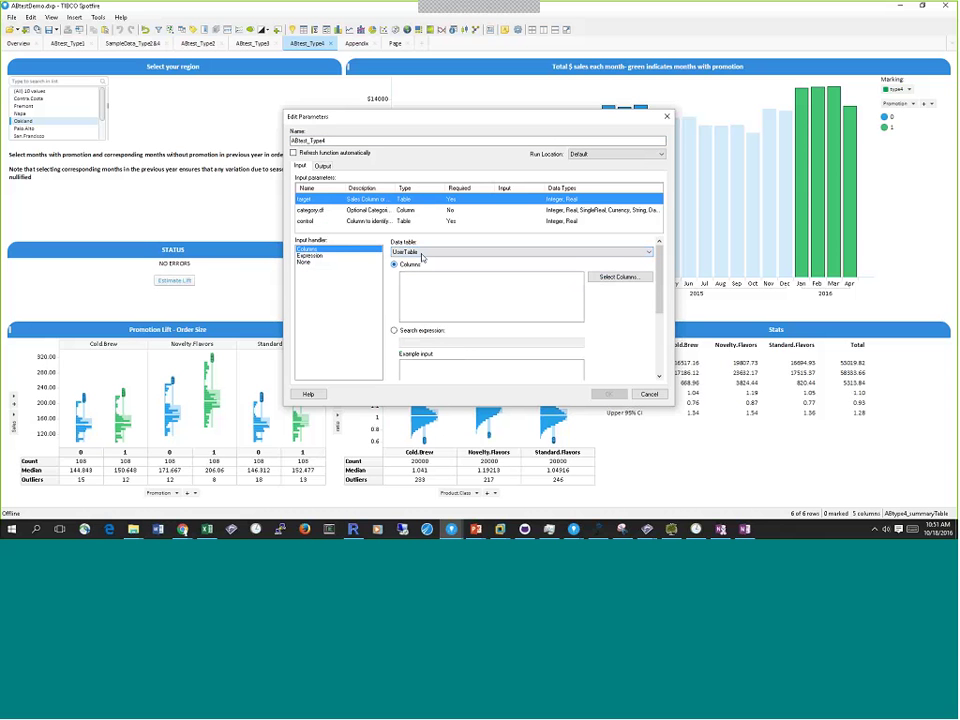
# Step: Try to choose Sales as the column for the target parameter
pyautogui.click(614, 278)
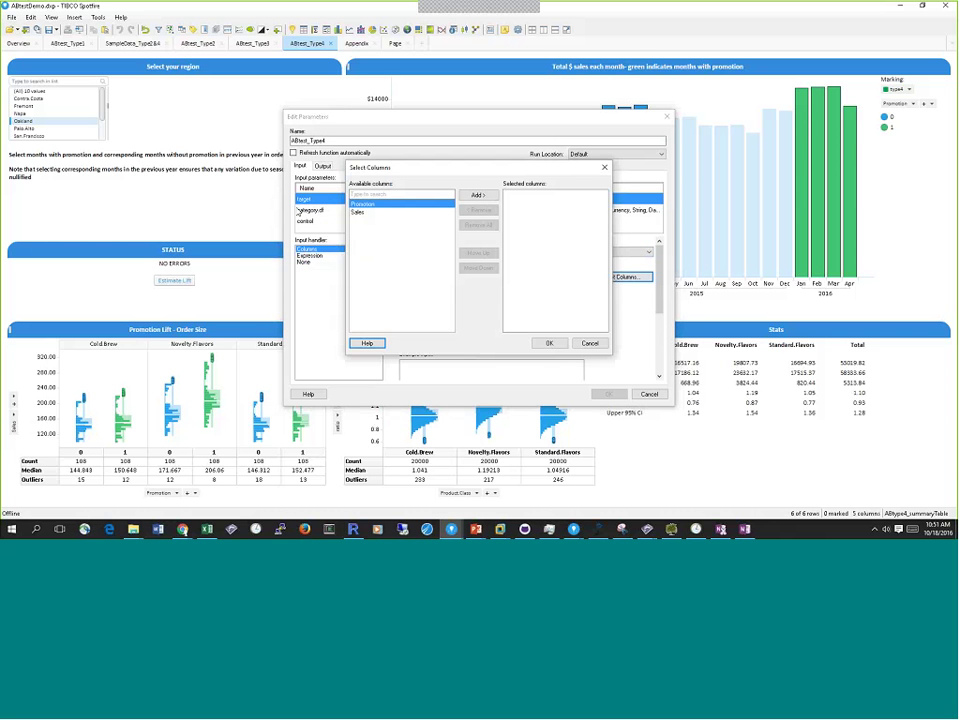
pyautogui.click(360, 212)
pyautogui.click(548, 343)
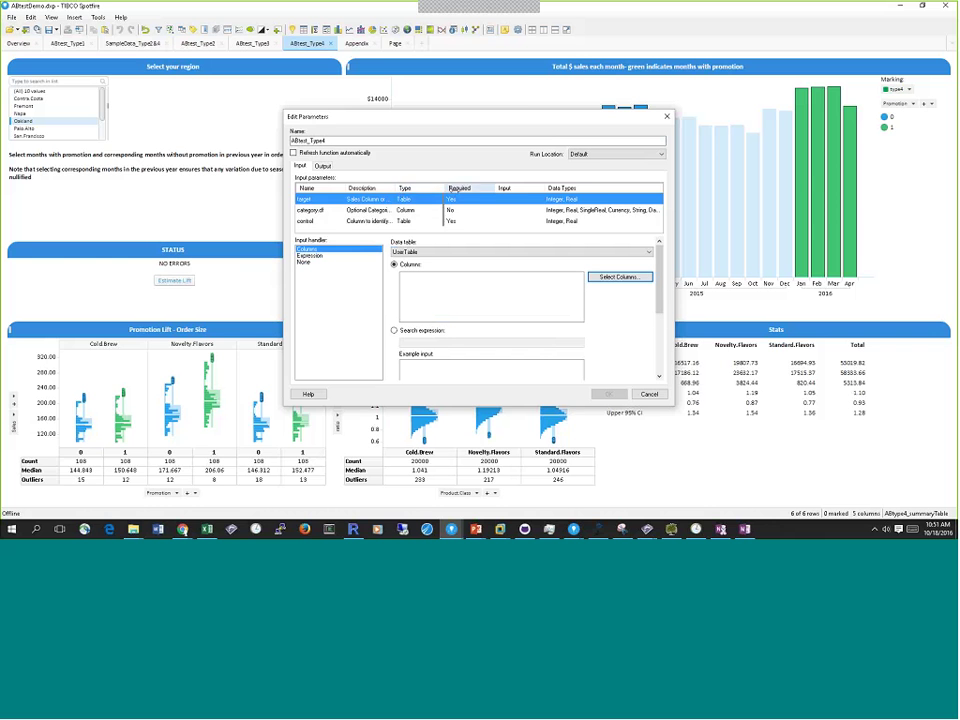
# Step: Widen the parameter descriptions to read them in full and assign the Sales column to the target parameter
pyautogui.moveTo(395, 188); pyautogui.dragTo(485, 189)
pyautogui.click(405, 207)
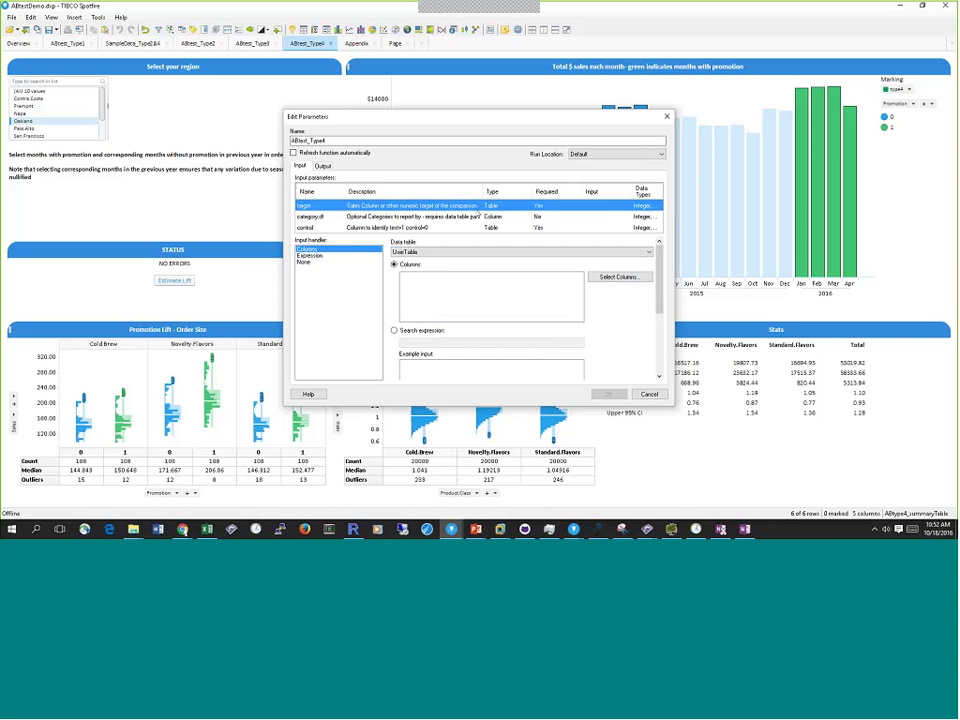
pyautogui.click(617, 276)
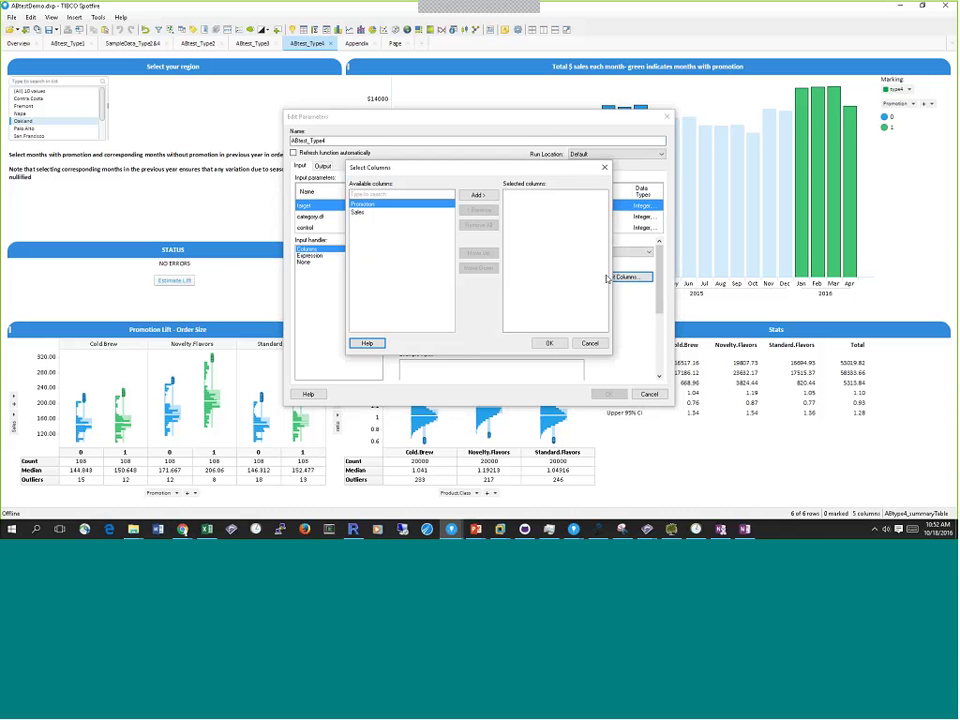
pyautogui.click(358, 213)
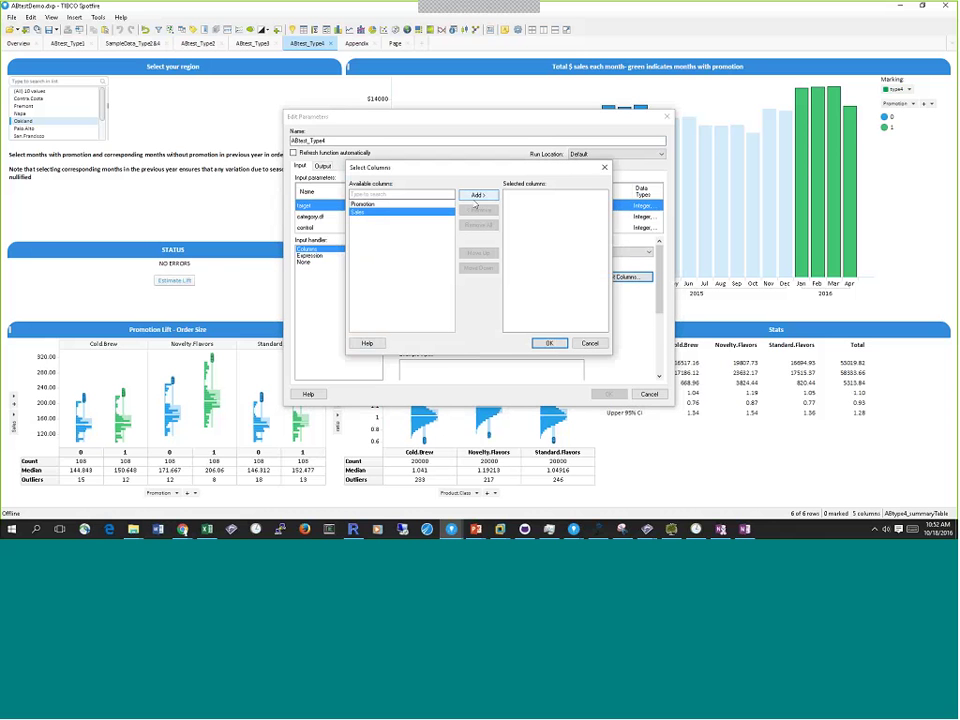
pyautogui.click(476, 199)
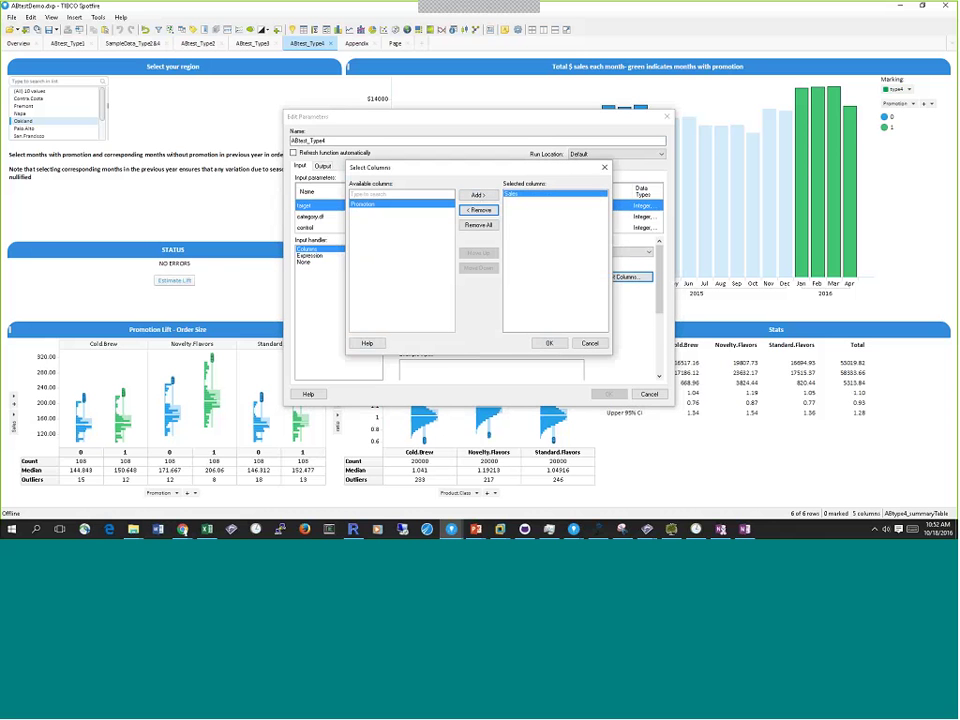
pyautogui.click(549, 342)
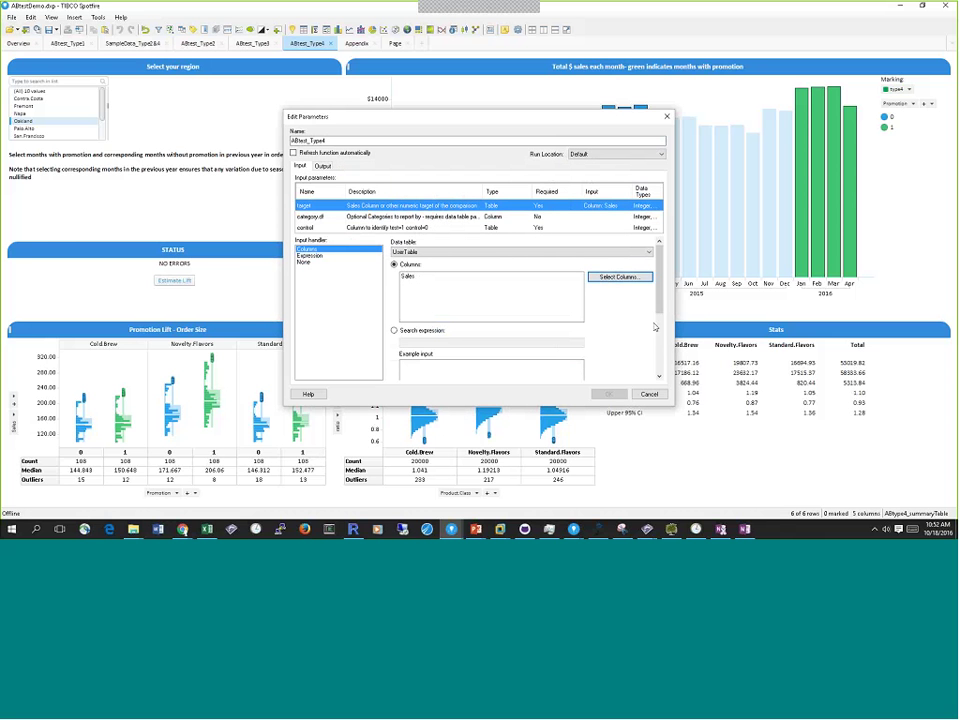
# Step: Limit the target input to the rows in the type4 marking, keeping filtered rows at (None)
pyautogui.click(659, 354)
pyautogui.click(659, 354)
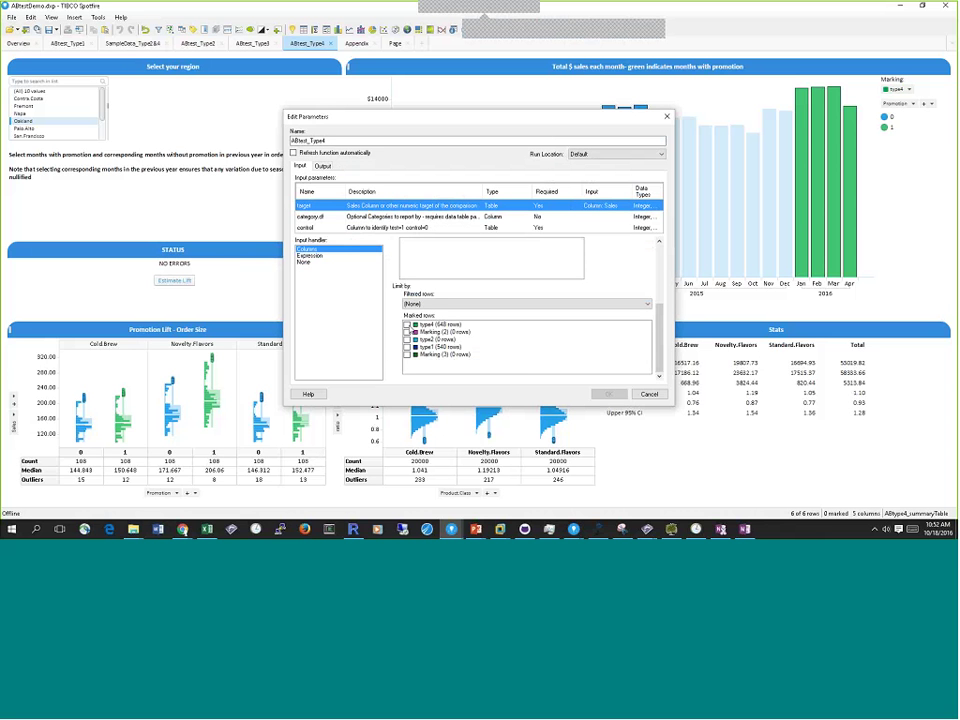
pyautogui.click(407, 324)
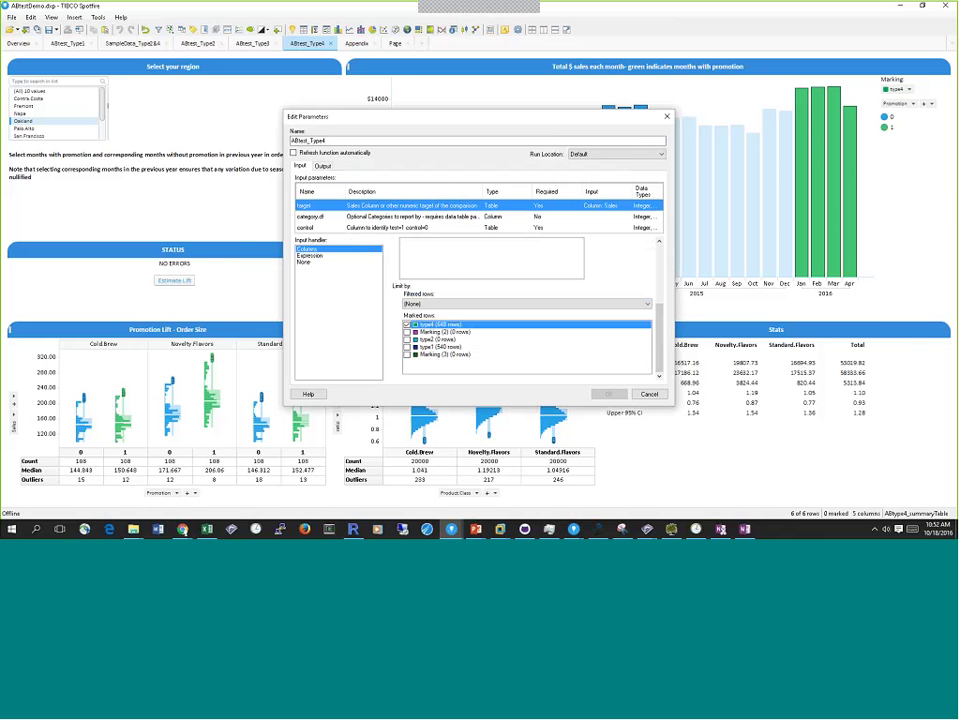
pyautogui.click(427, 304)
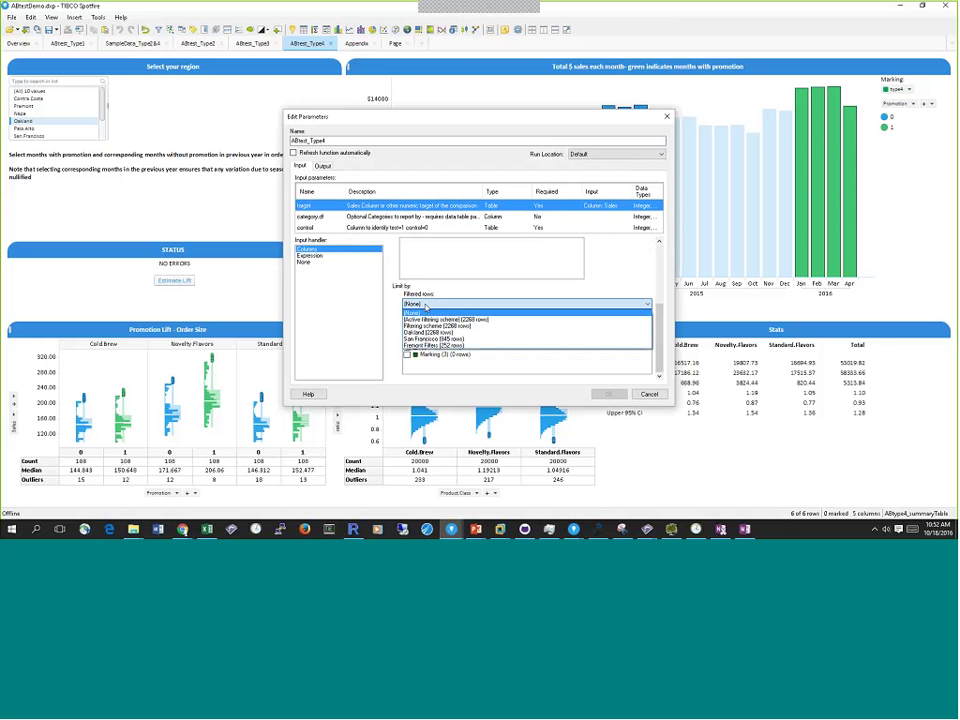
pyautogui.click(425, 305)
pyautogui.scroll(3, 447, 282)
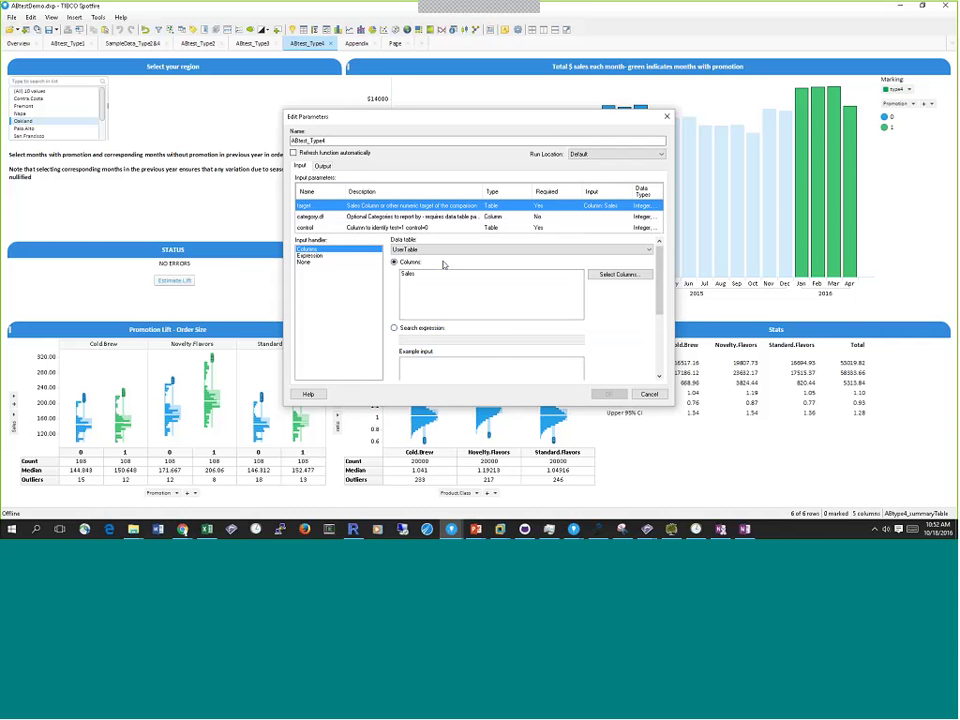
pyautogui.scroll(-3, 508, 321)
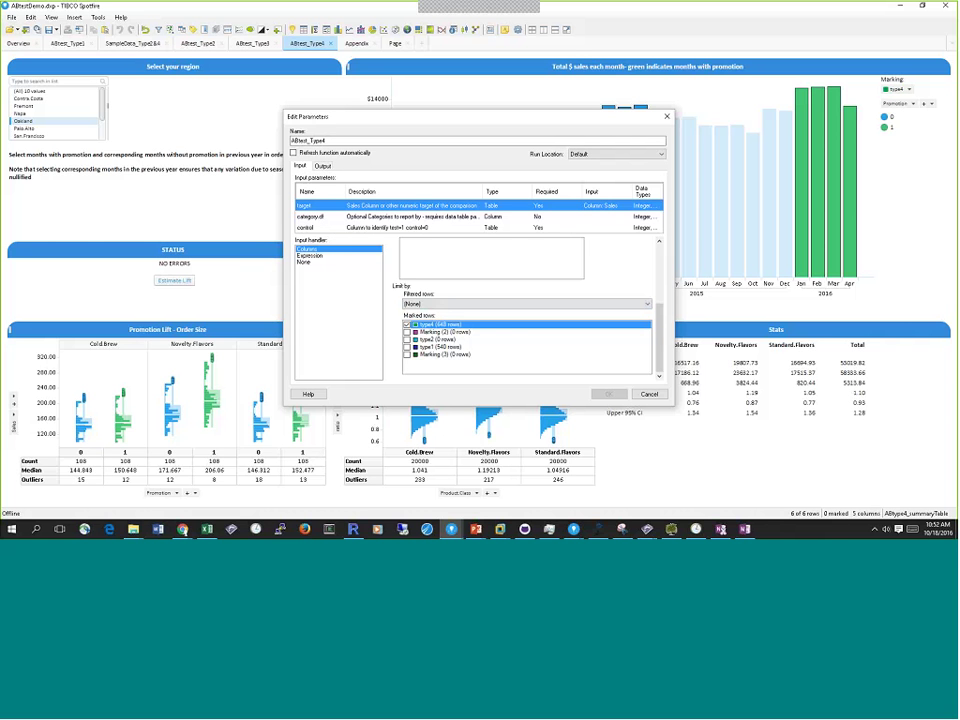
# Step: Leave the optional category parameter unassigned and feed the control parameter with the Promotion column from UserTable
pyautogui.click(310, 218)
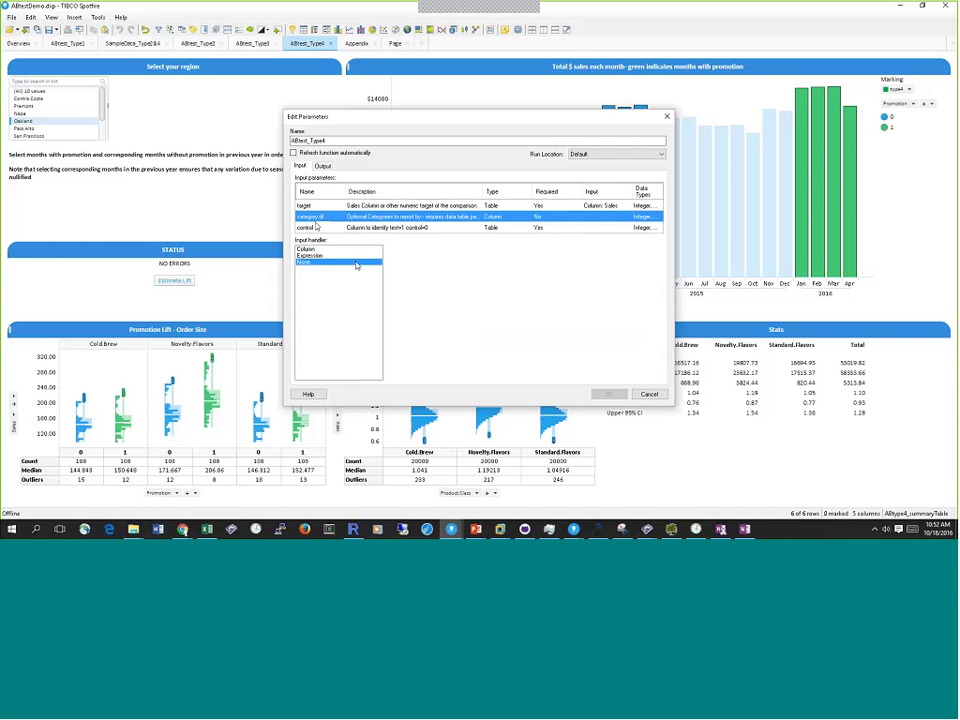
pyautogui.click(306, 228)
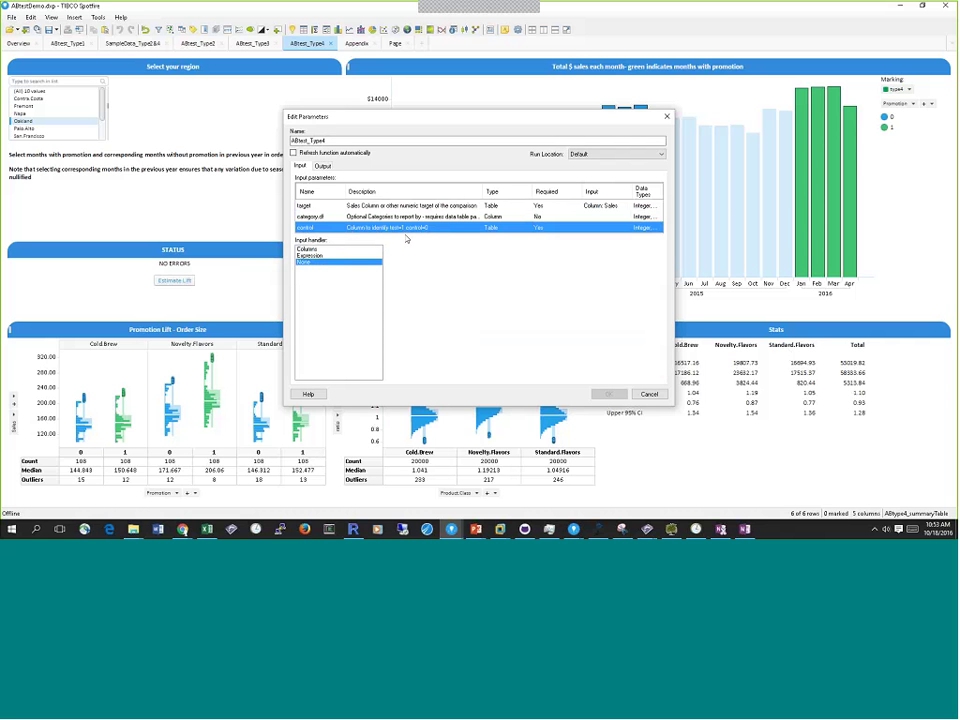
pyautogui.click(310, 249)
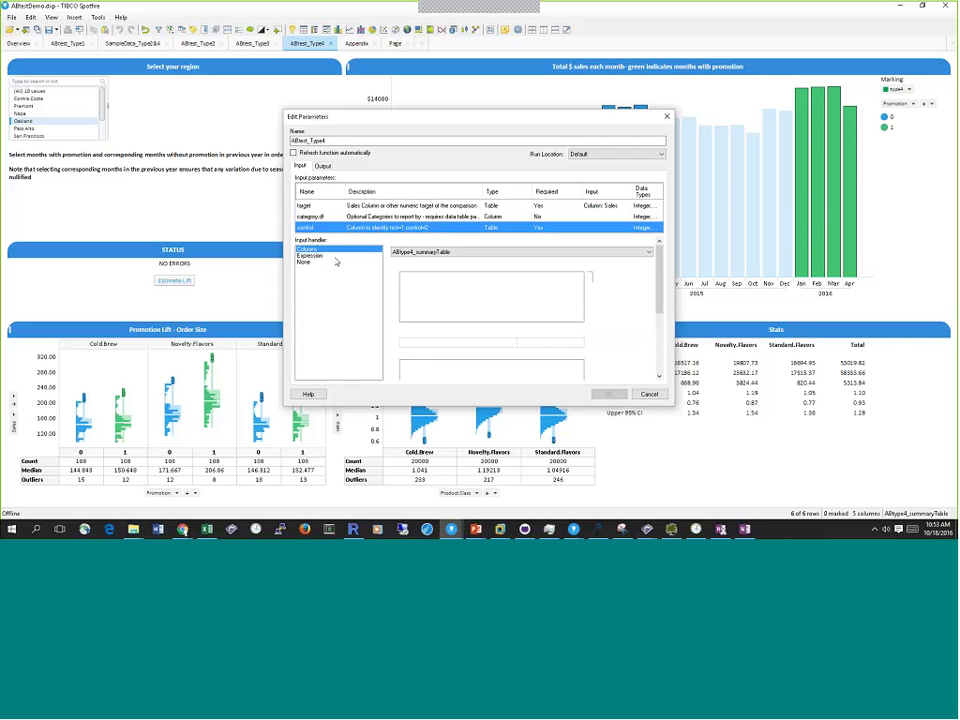
pyautogui.click(426, 252)
pyautogui.click(426, 260)
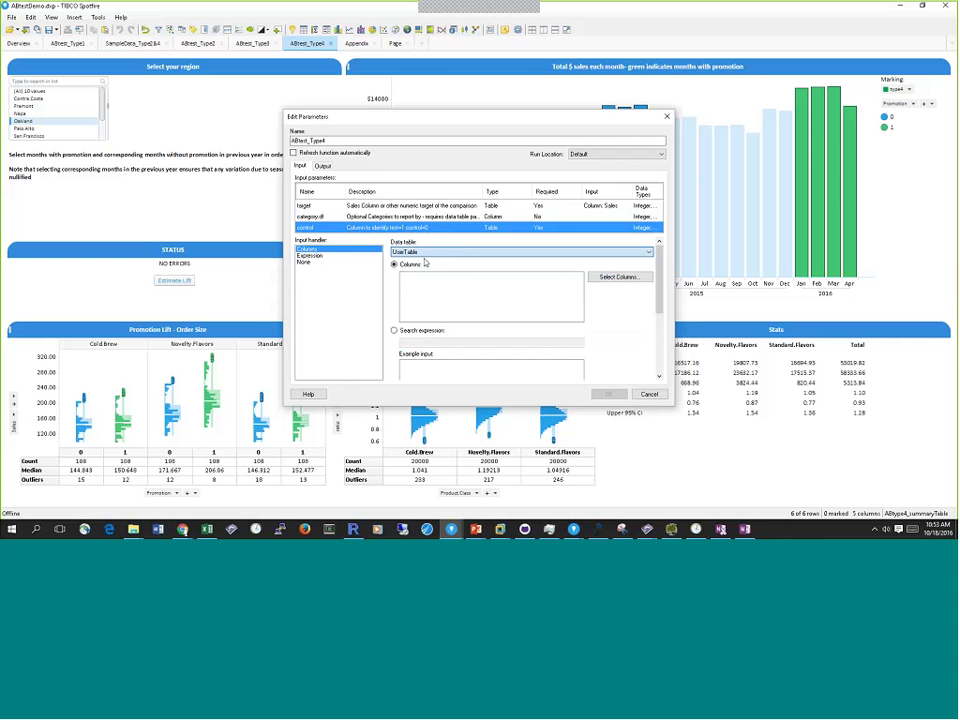
pyautogui.click(620, 277)
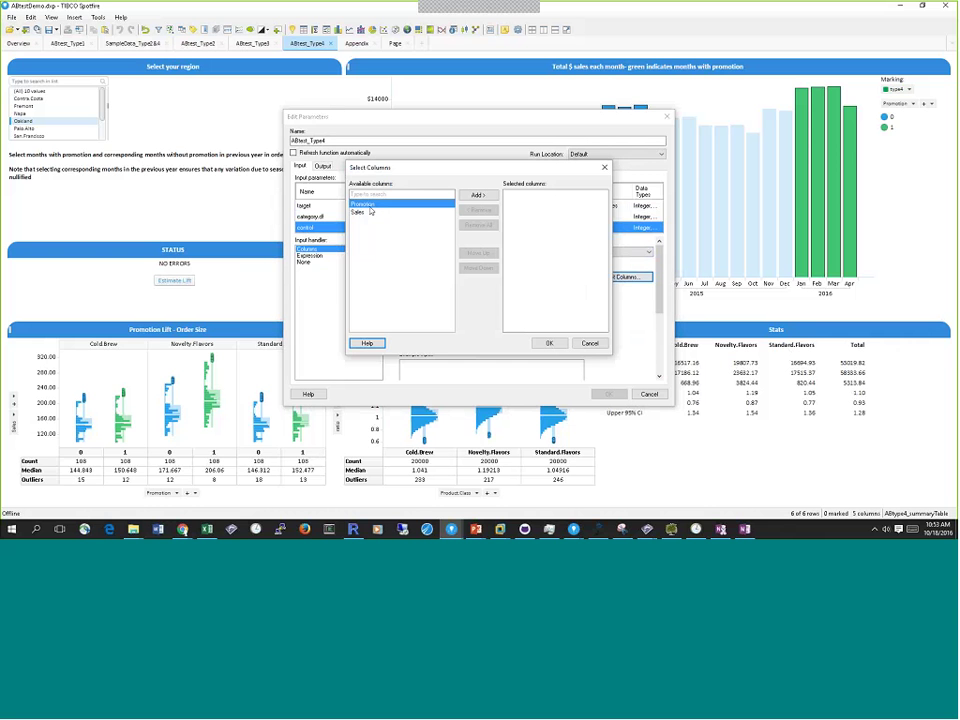
pyautogui.click(478, 195)
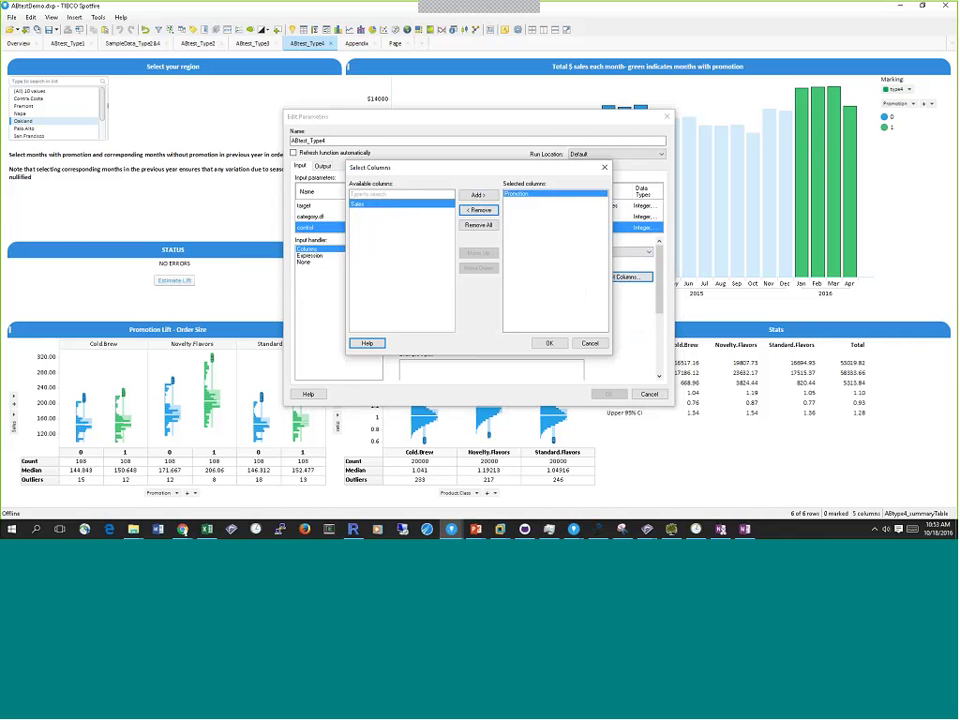
pyautogui.click(549, 343)
# Step: Limit the control input to the rows in the type4 marking
pyautogui.scroll(-5, 469, 317)
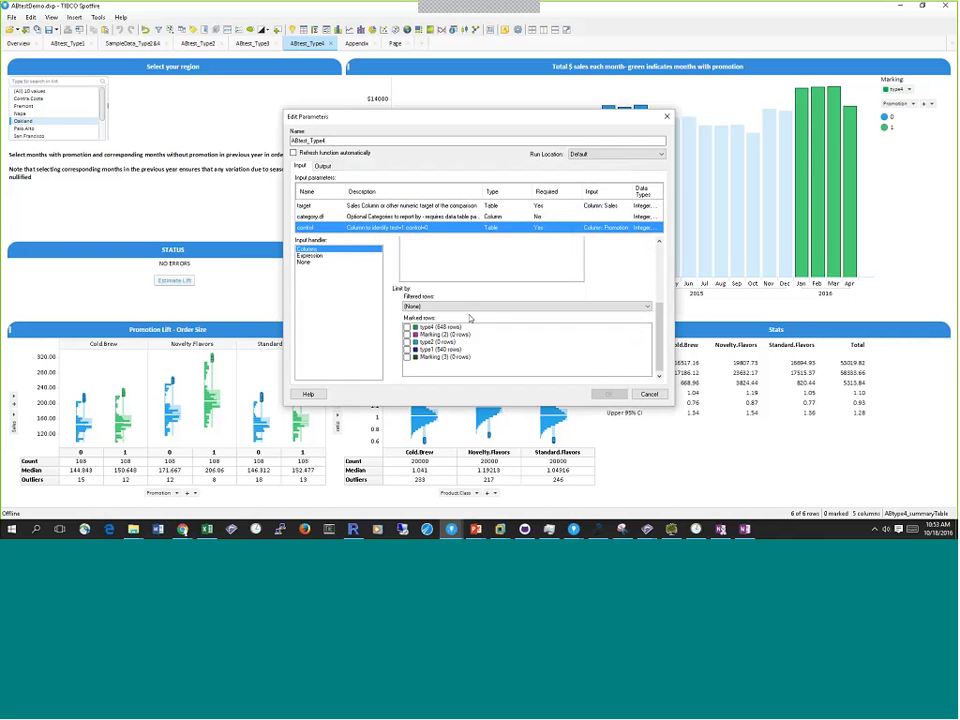
pyautogui.click(445, 324)
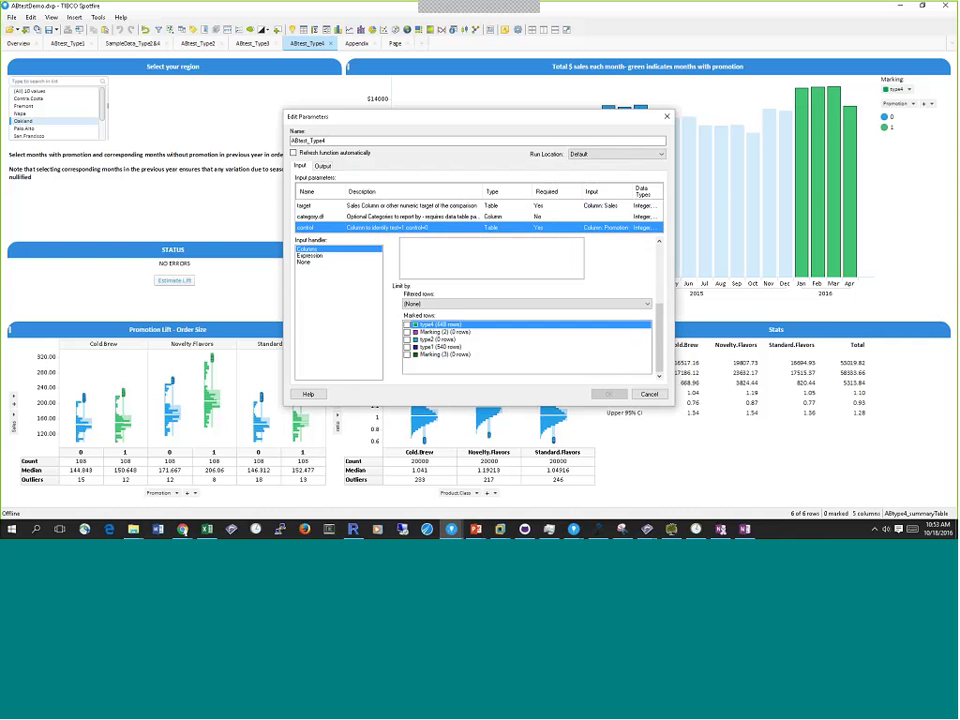
pyautogui.click(407, 324)
# Step: Output summaryTable to a new data table named summaryTable and send msg to the msg document property
pyautogui.click(323, 166)
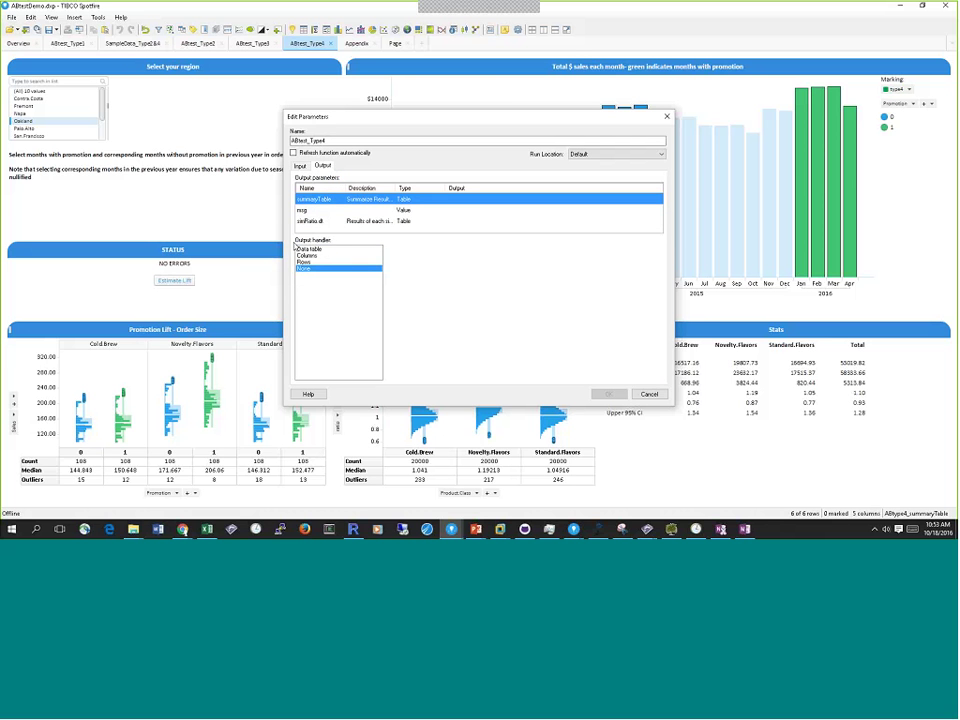
pyautogui.click(303, 249)
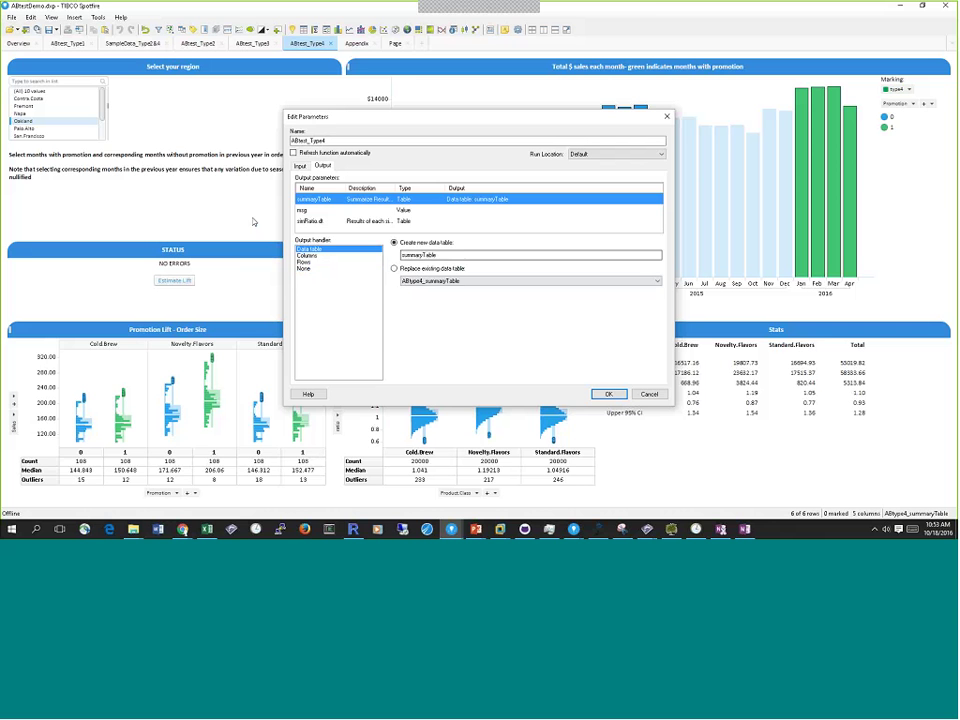
pyautogui.click(303, 210)
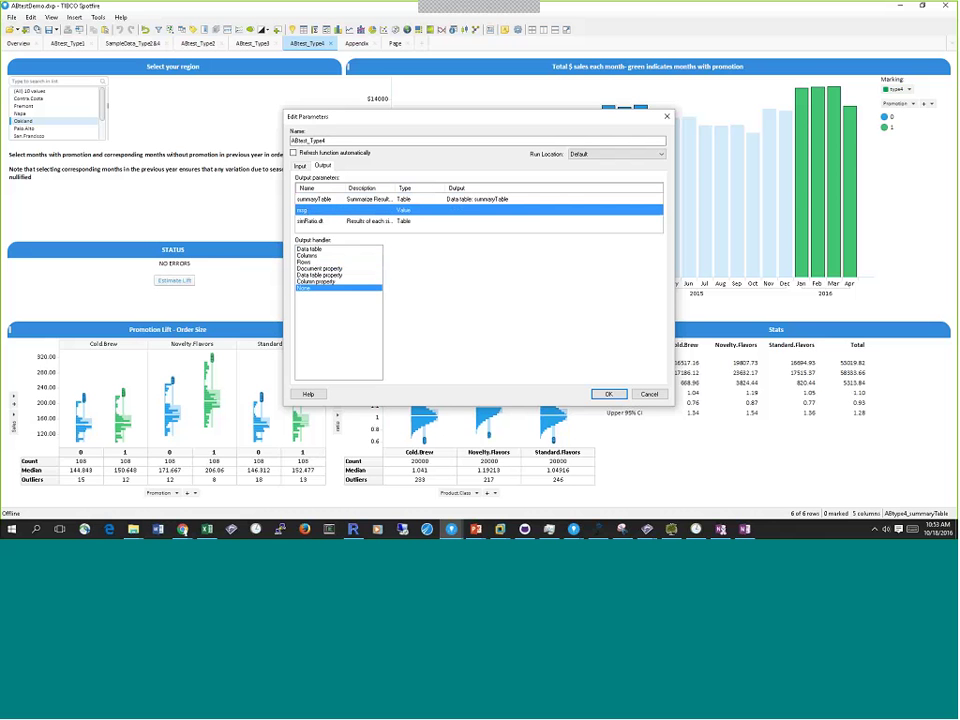
pyautogui.click(320, 269)
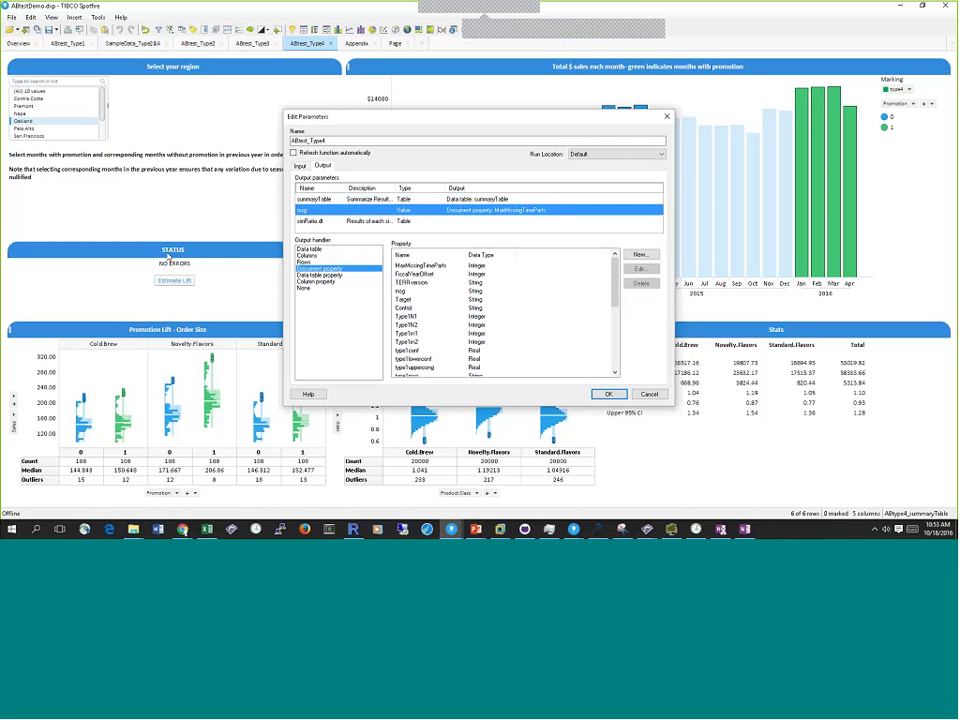
pyautogui.click(406, 292)
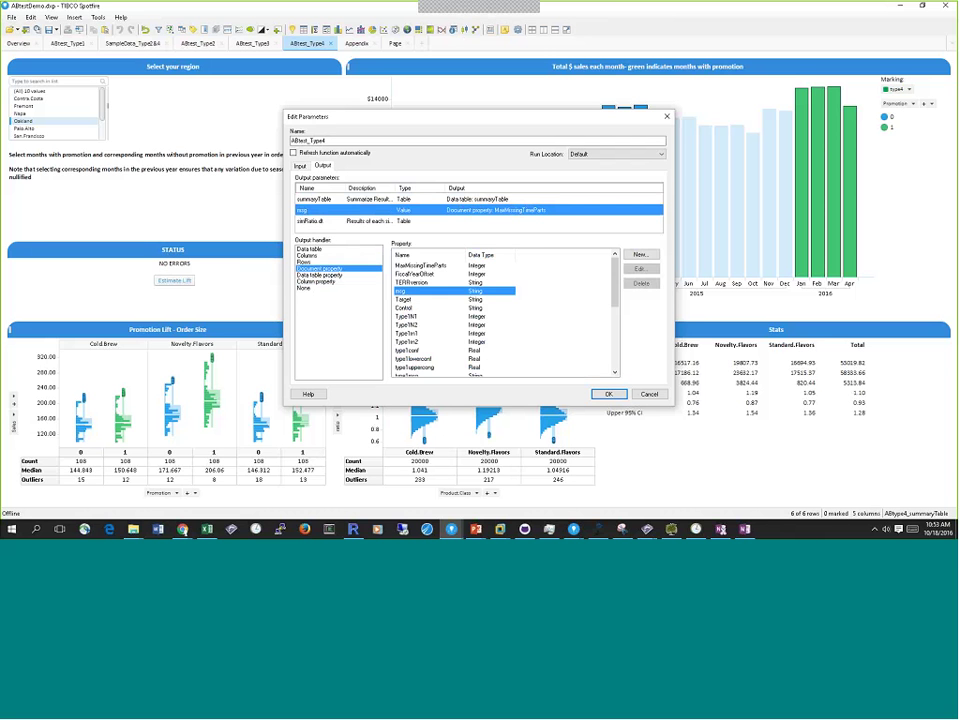
# Step: Send the simRatio.dt output to the existing ABtype4_simRatio.dt data table, then apply the parameters and accept replacing that table
pyautogui.click(305, 221)
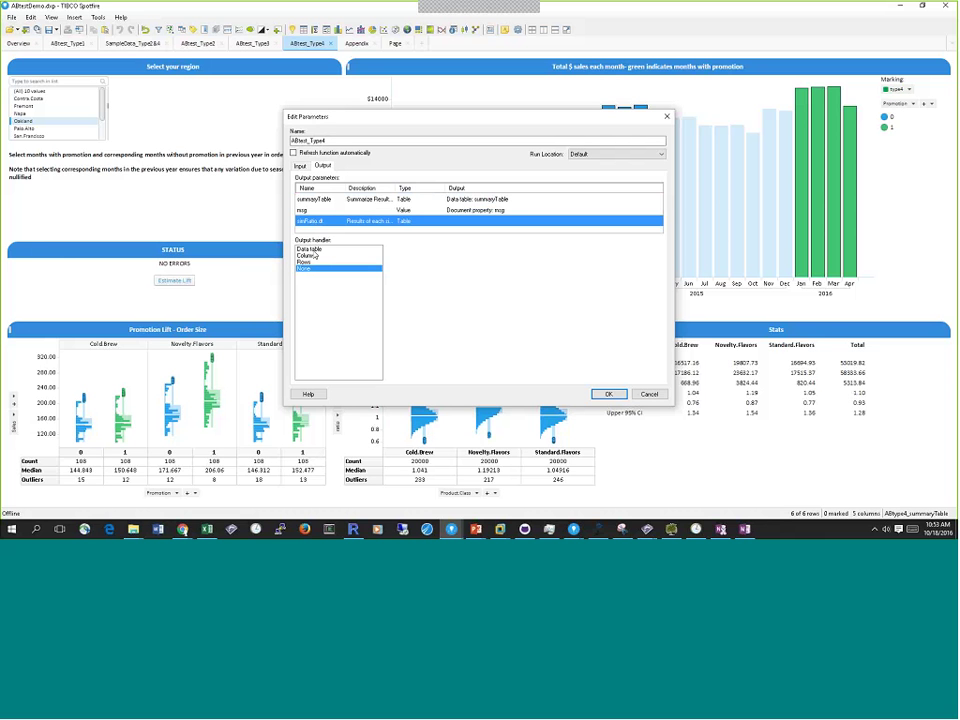
pyautogui.click(309, 249)
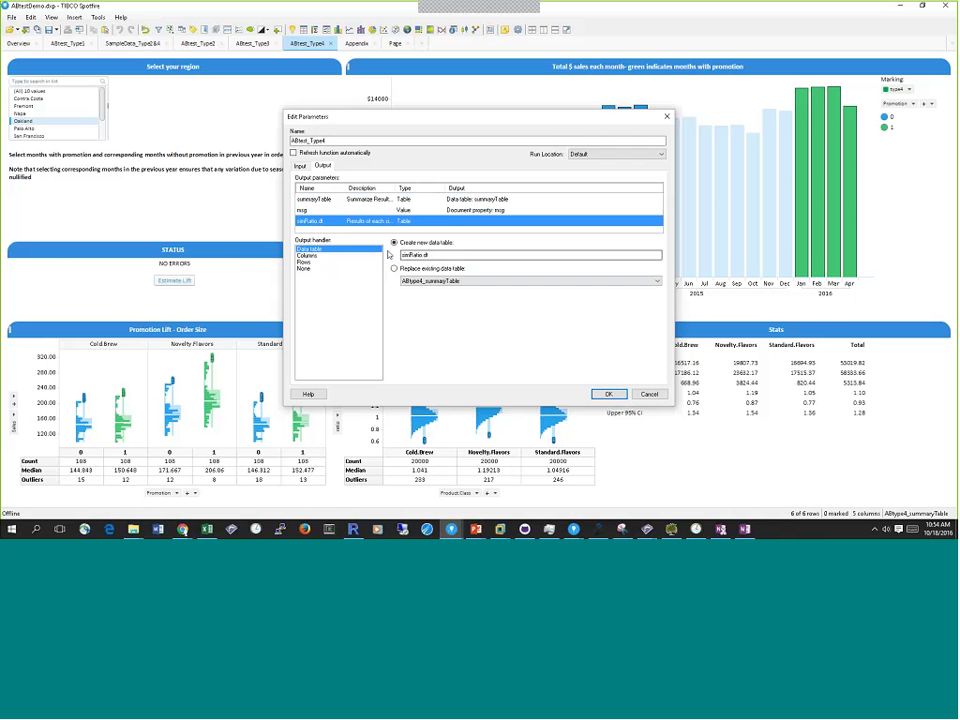
pyautogui.click(394, 269)
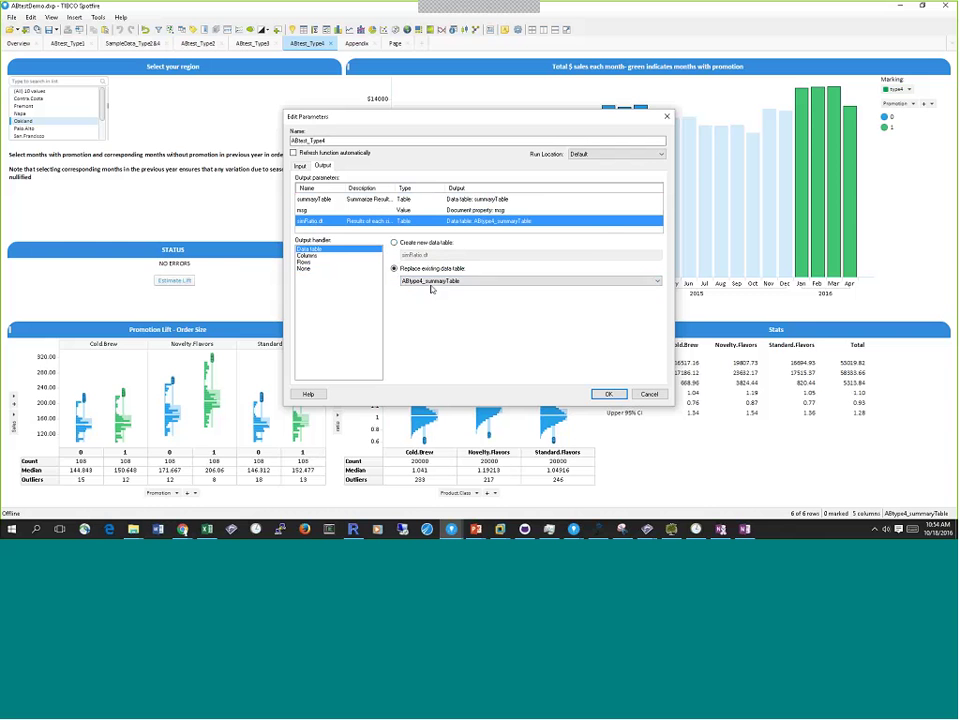
pyautogui.click(431, 282)
pyautogui.click(439, 304)
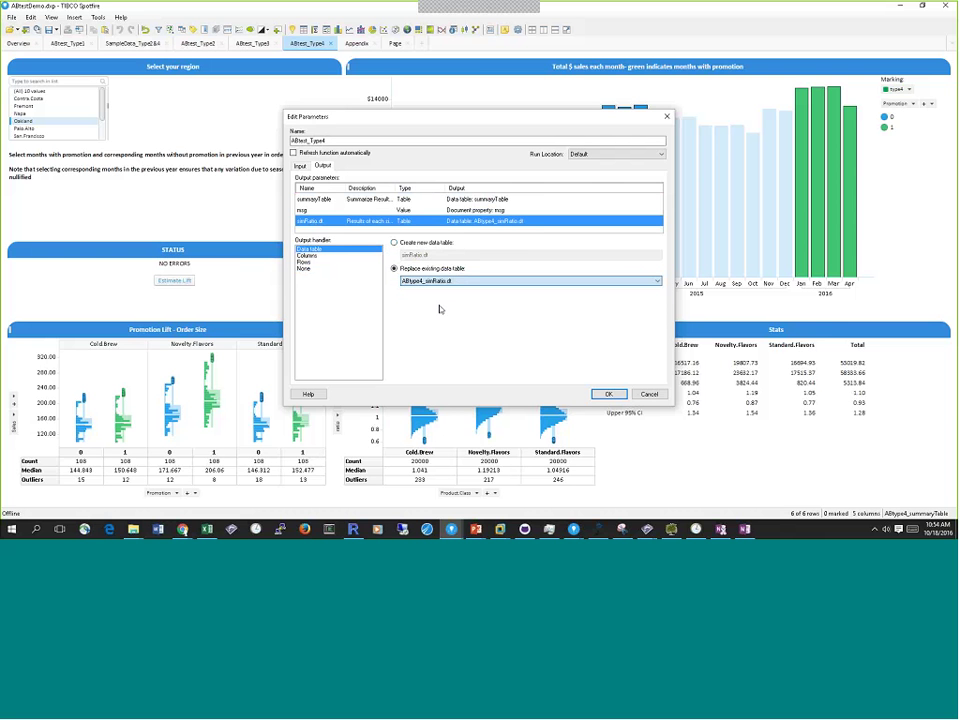
pyautogui.click(608, 394)
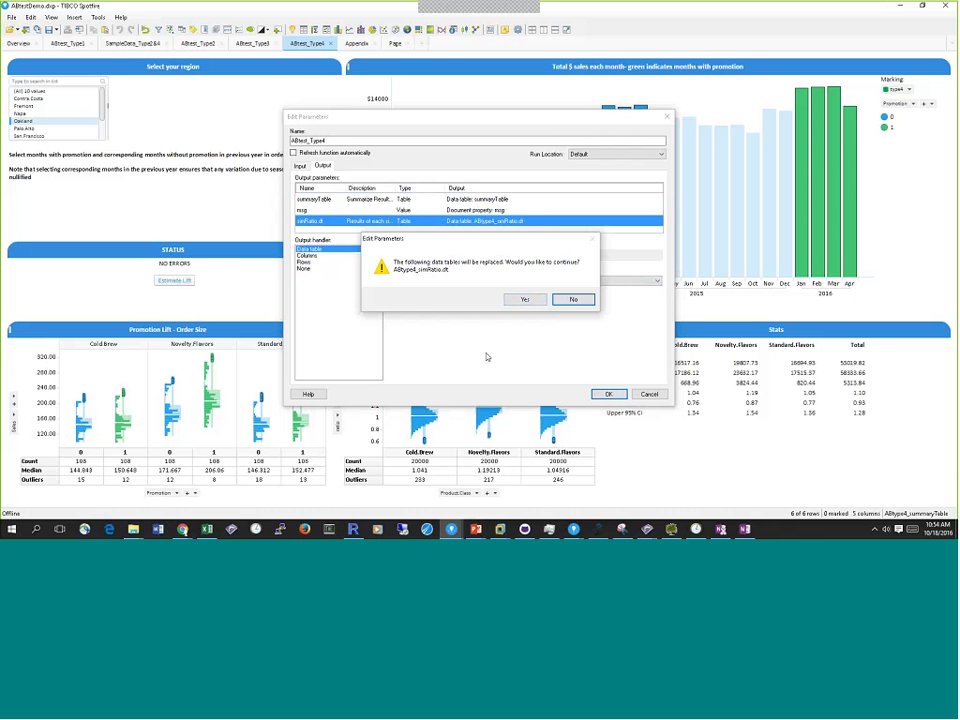
pyautogui.click(523, 299)
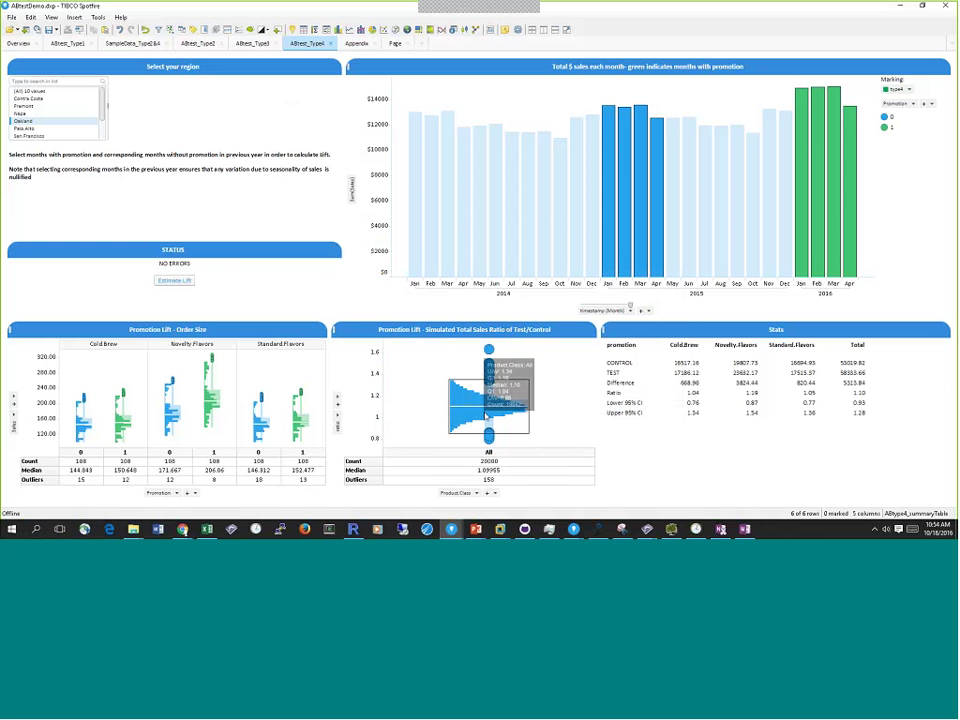
# Step: Examine the simulated total sales ratio plot and compare the control and test totals in the Stats table
pyautogui.moveTo(462, 401)
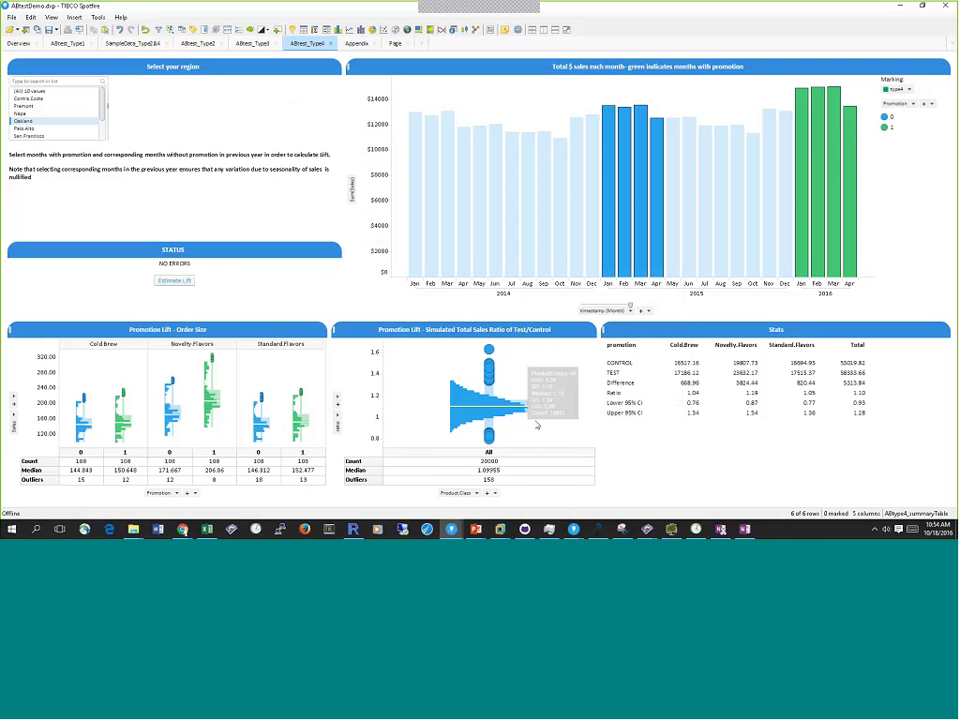
pyautogui.moveTo(430, 418)
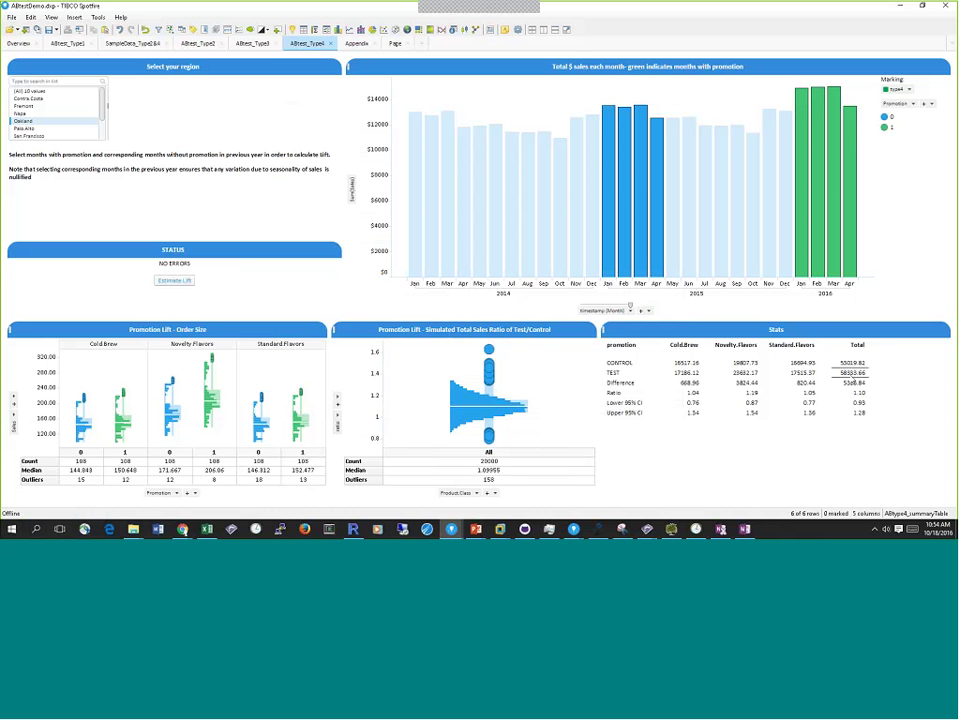
pyautogui.click(848, 374)
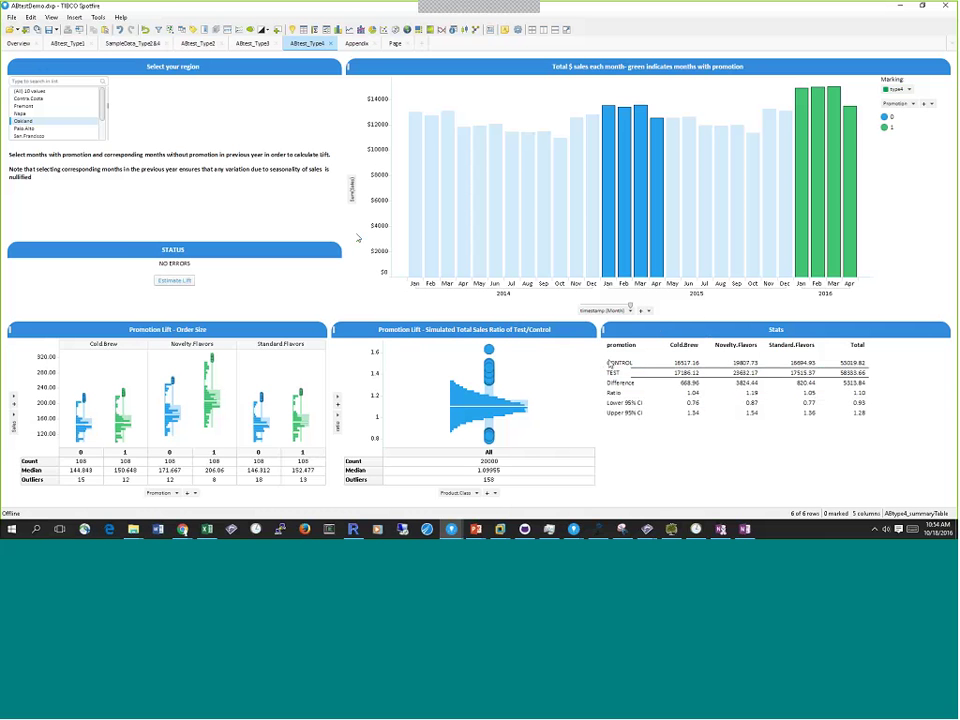
# Step: Reopen the ABtest_Type4 data function's parameters, review its output settings and rerun it, accepting the table replacement
pyautogui.click(31, 17)
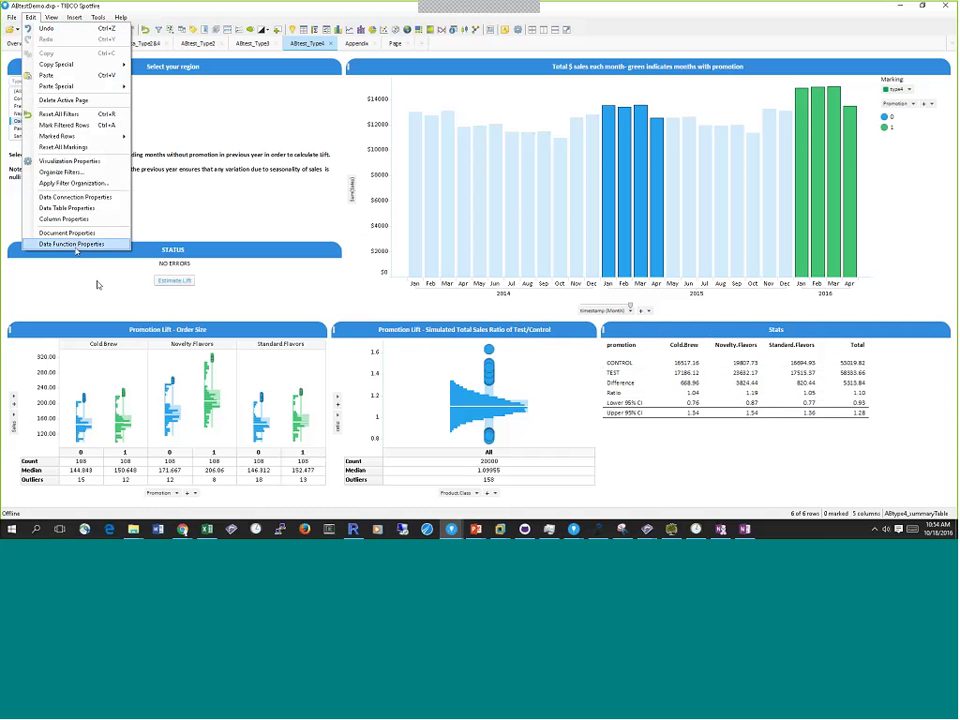
pyautogui.click(71, 244)
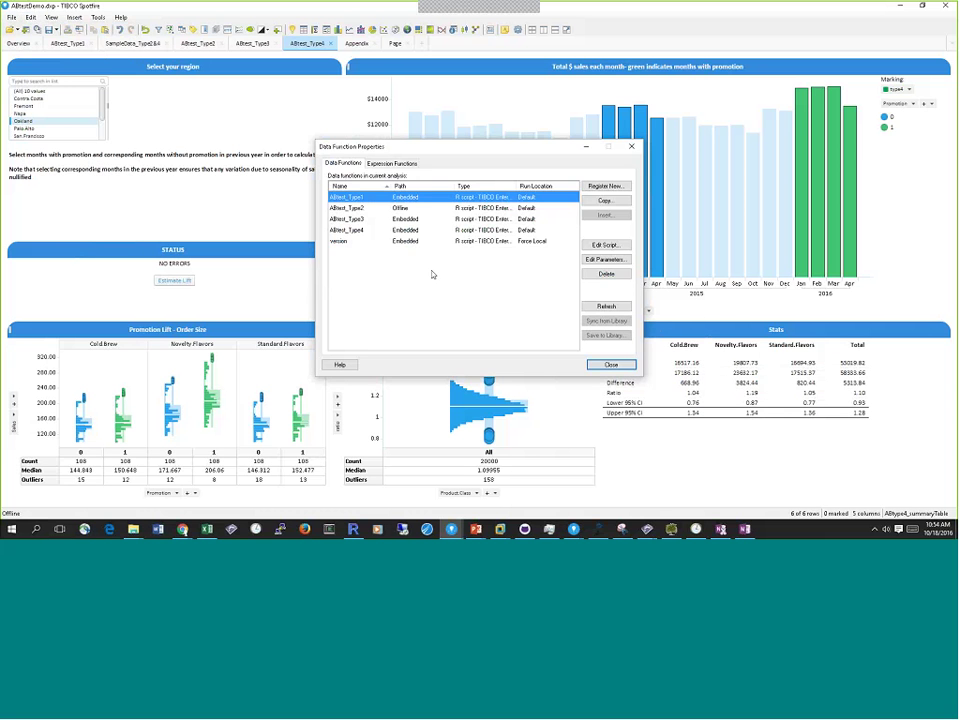
pyautogui.click(342, 241)
pyautogui.click(347, 231)
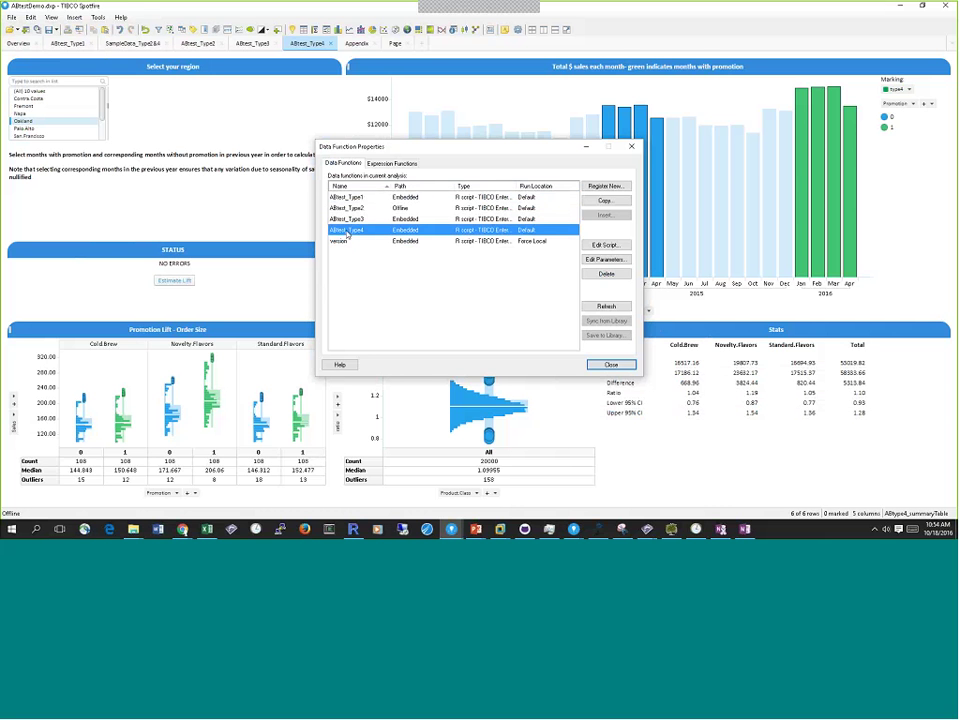
pyautogui.click(603, 262)
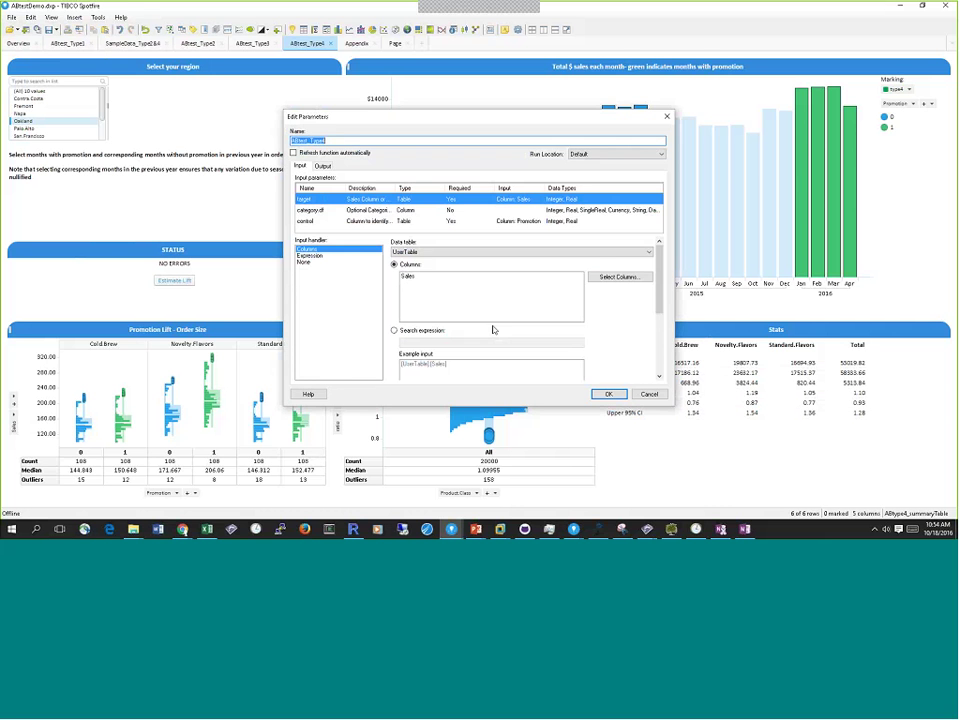
pyautogui.click(320, 167)
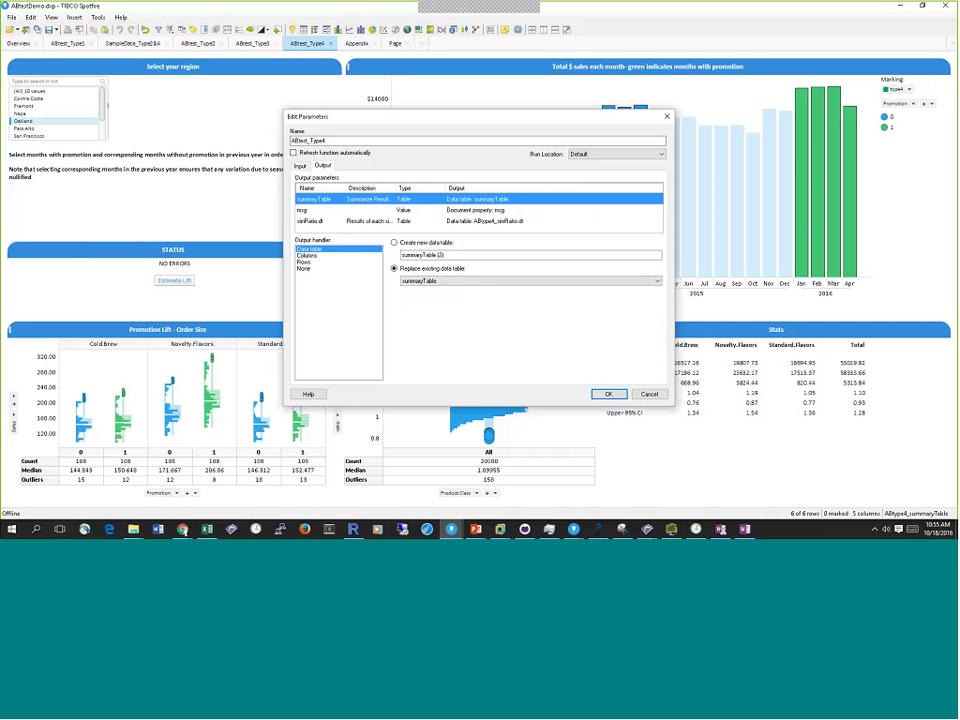
pyautogui.click(609, 394)
pyautogui.click(525, 299)
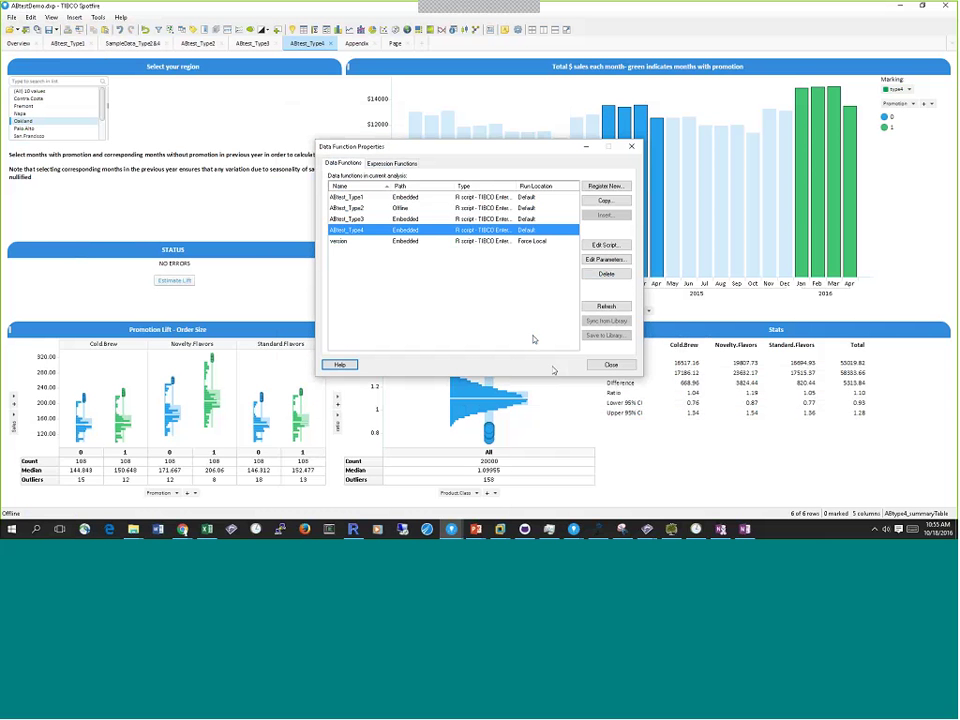
# Step: Edit the ABtest_Type4 parameters again and assign the Product.Class column of UserTable to the category input
pyautogui.click(605, 259)
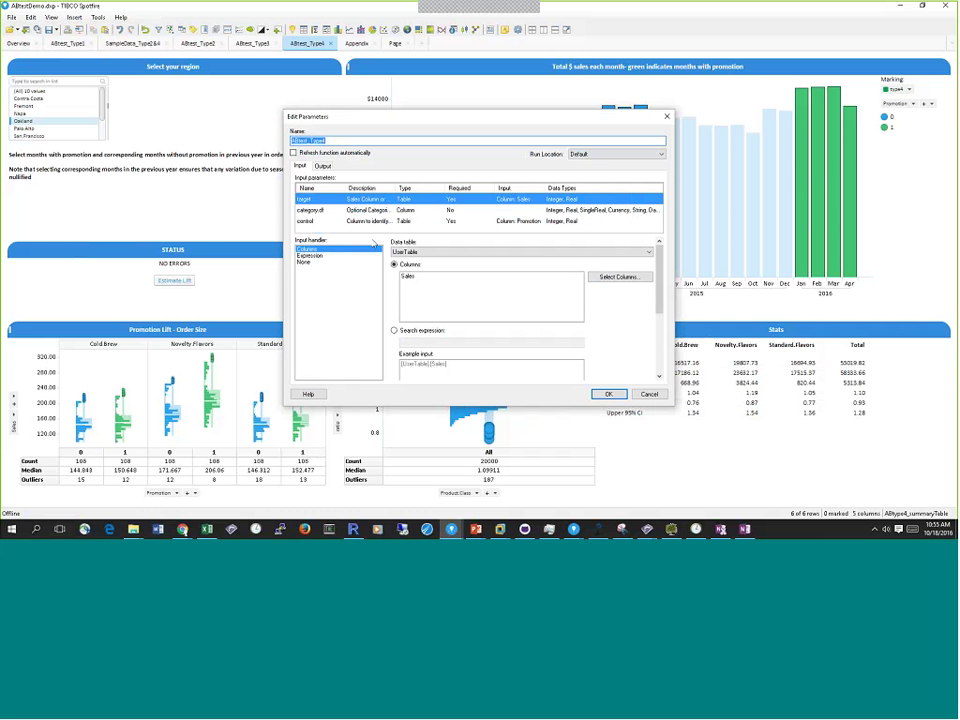
pyautogui.click(312, 210)
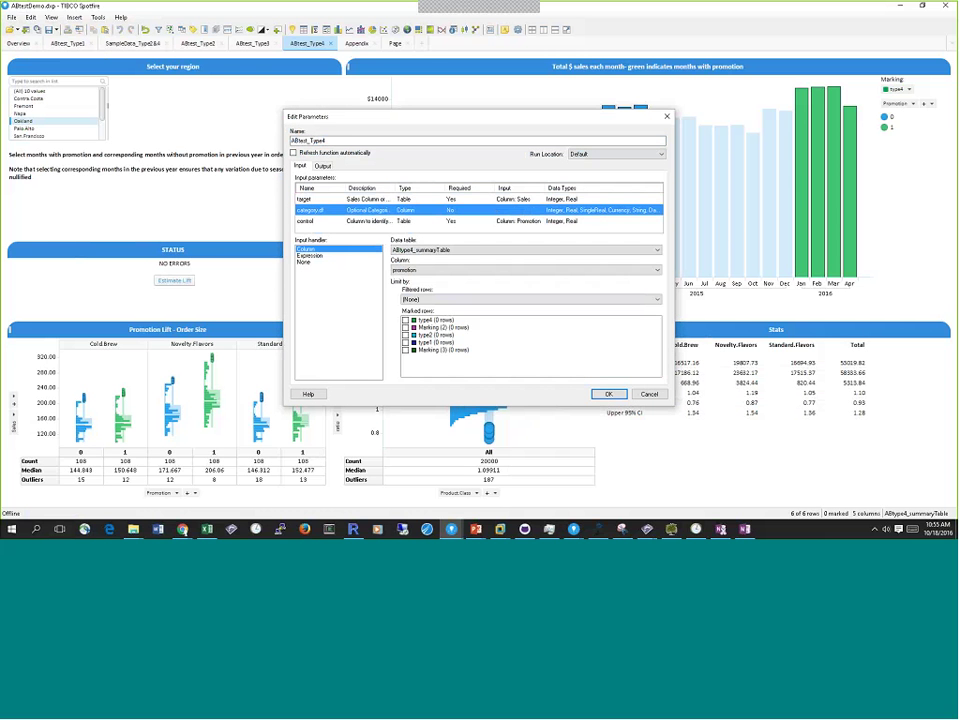
pyautogui.click(426, 250)
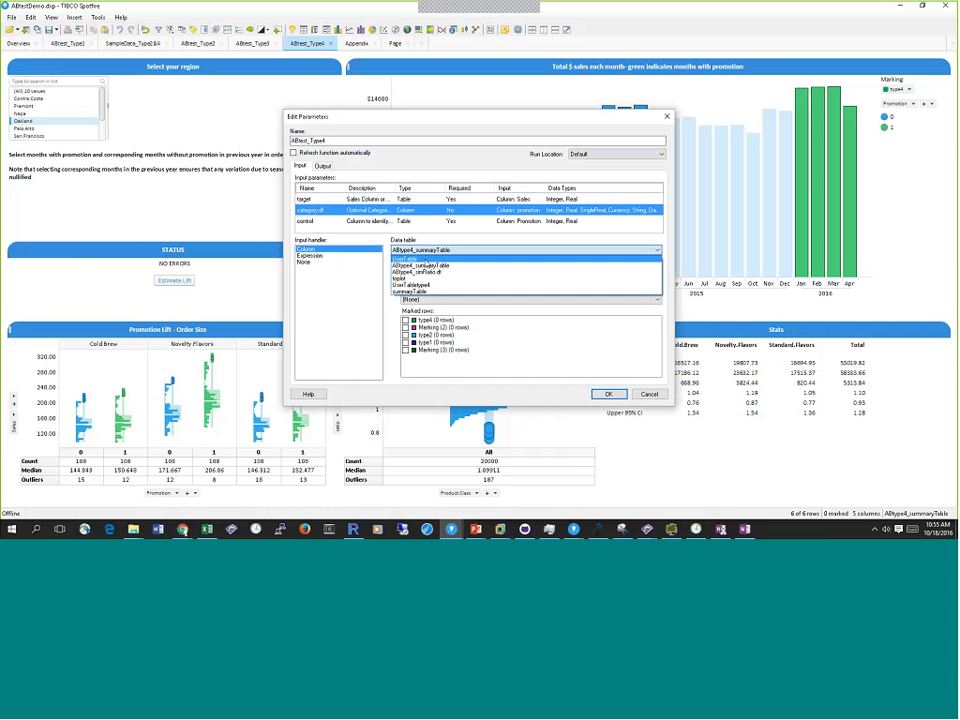
pyautogui.click(426, 260)
pyautogui.click(425, 270)
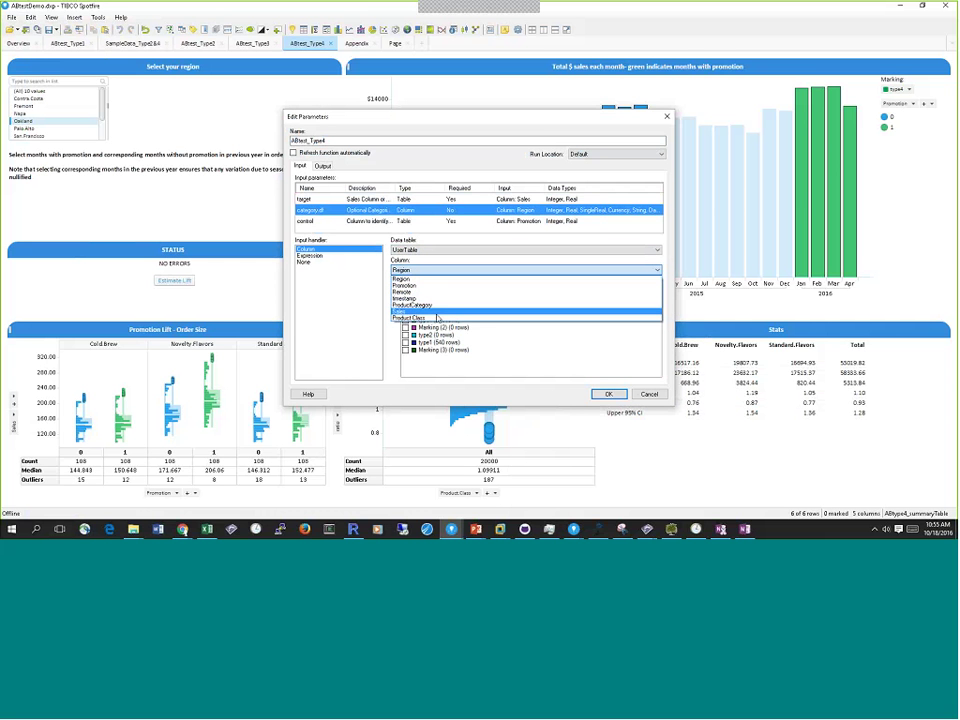
pyautogui.click(439, 317)
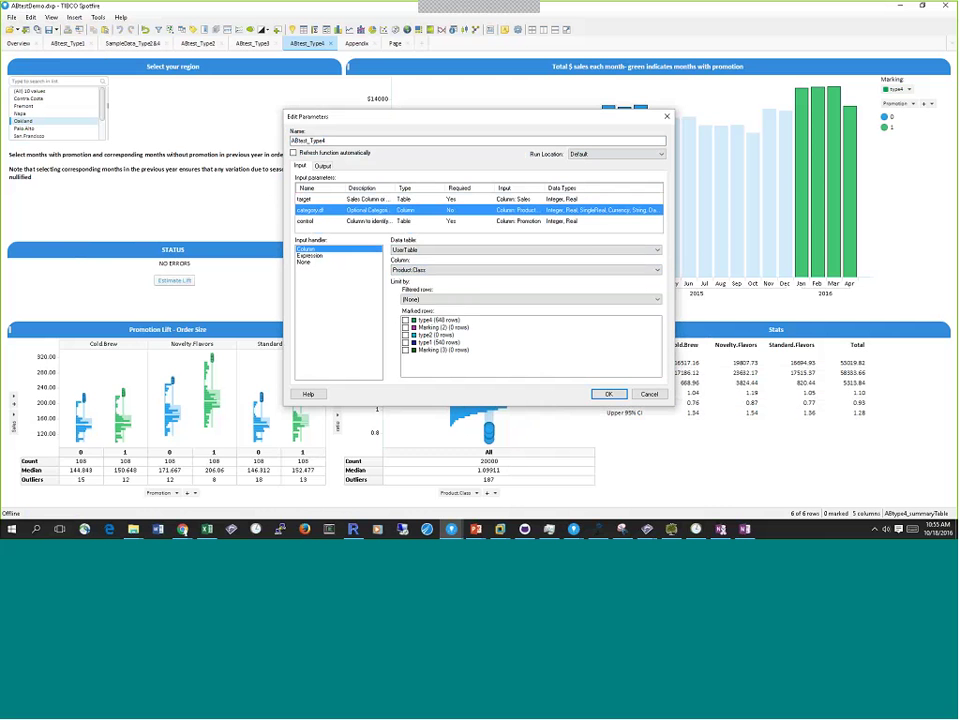
# Step: Limit the category input to the type4 marking and apply the parameters, accepting replacement of ABtype4_simRatio.dt
pyautogui.click(405, 320)
pyautogui.click(608, 394)
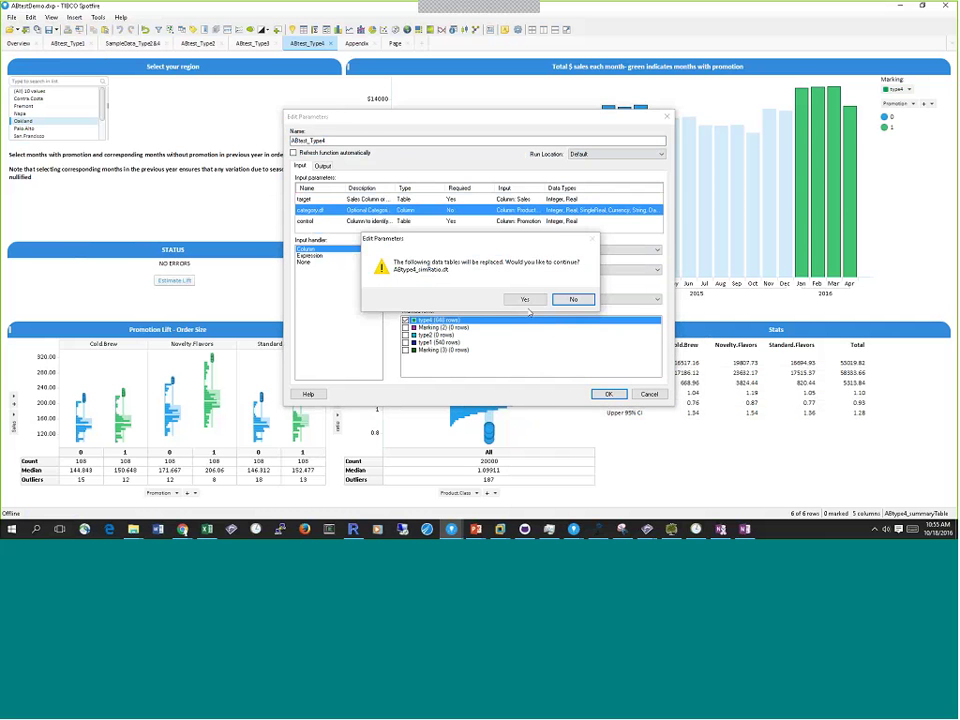
pyautogui.click(524, 299)
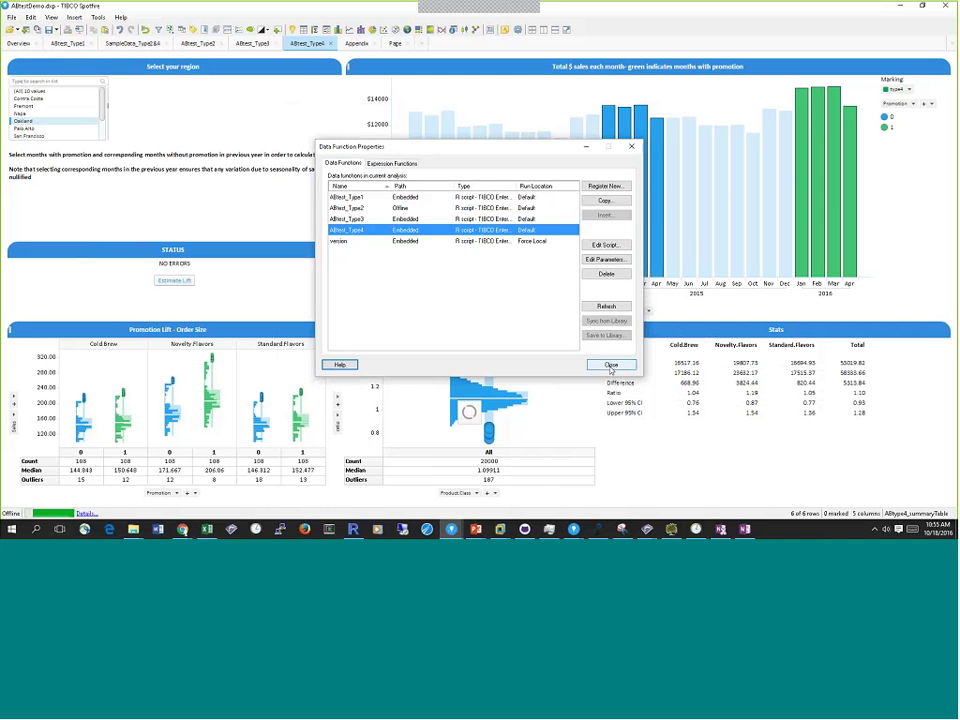
# Step: Close the data function properties and mark the Lower 95% CI and Upper 95% CI rows in the Stats table
pyautogui.click(611, 365)
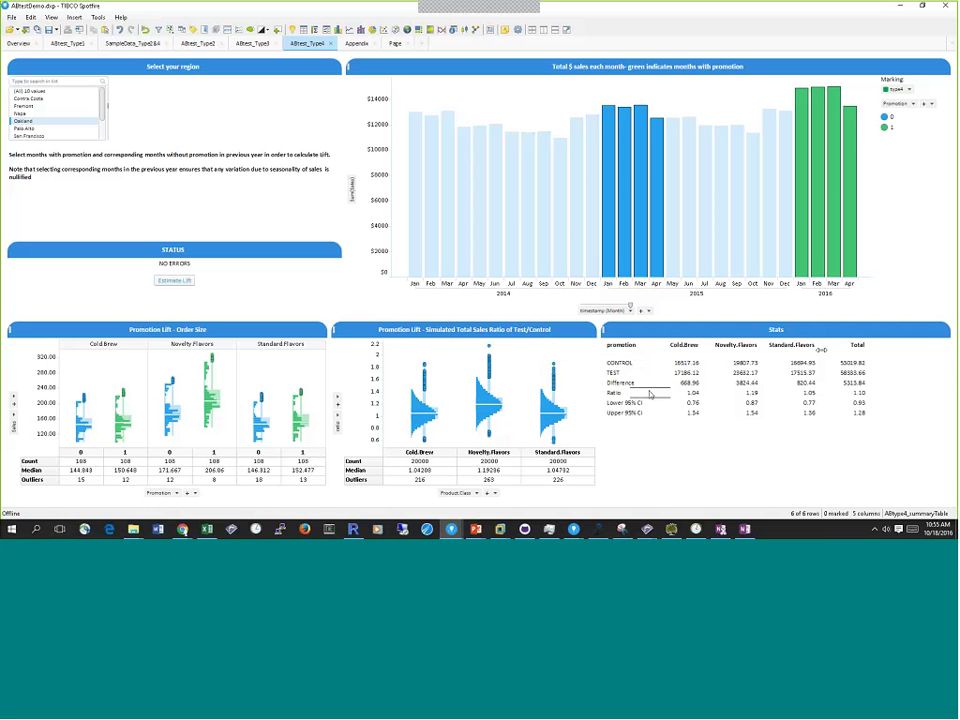
pyautogui.moveTo(620, 403); pyautogui.dragTo(626, 410)
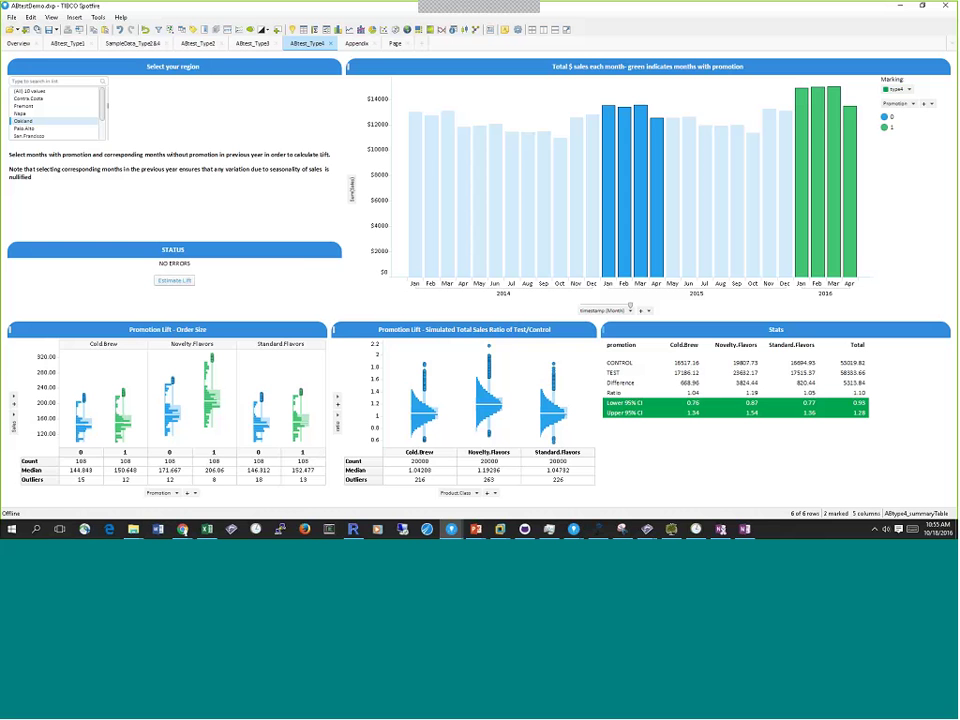
# Step: Review the Overview page's descriptions of the four A/B test types and minimize the ABtestDemo analysis
pyautogui.click(19, 44)
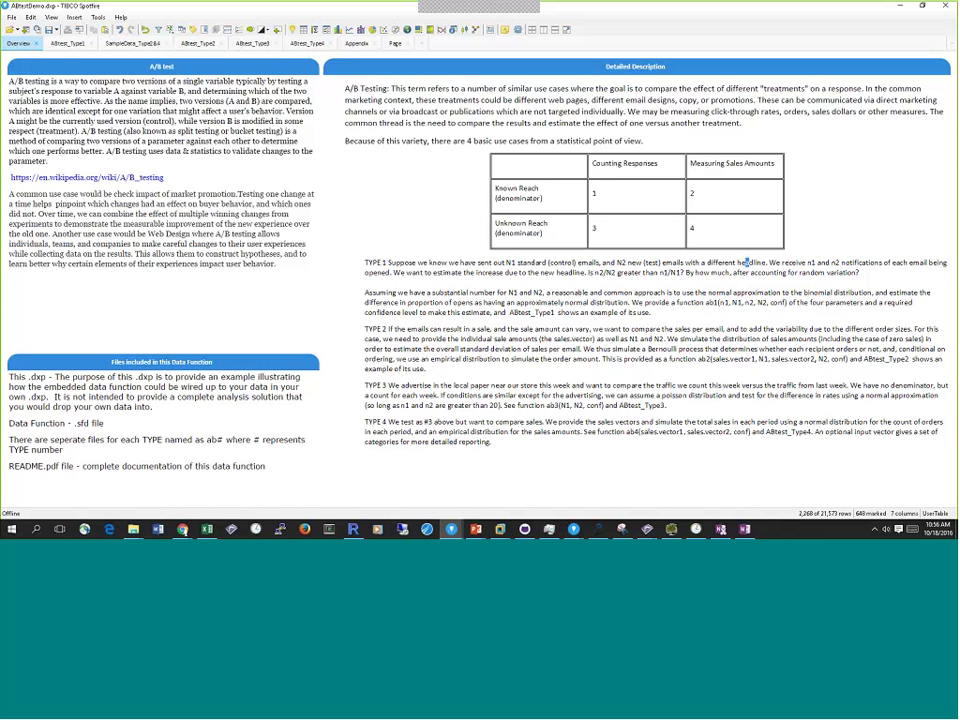
pyautogui.click(900, 6)
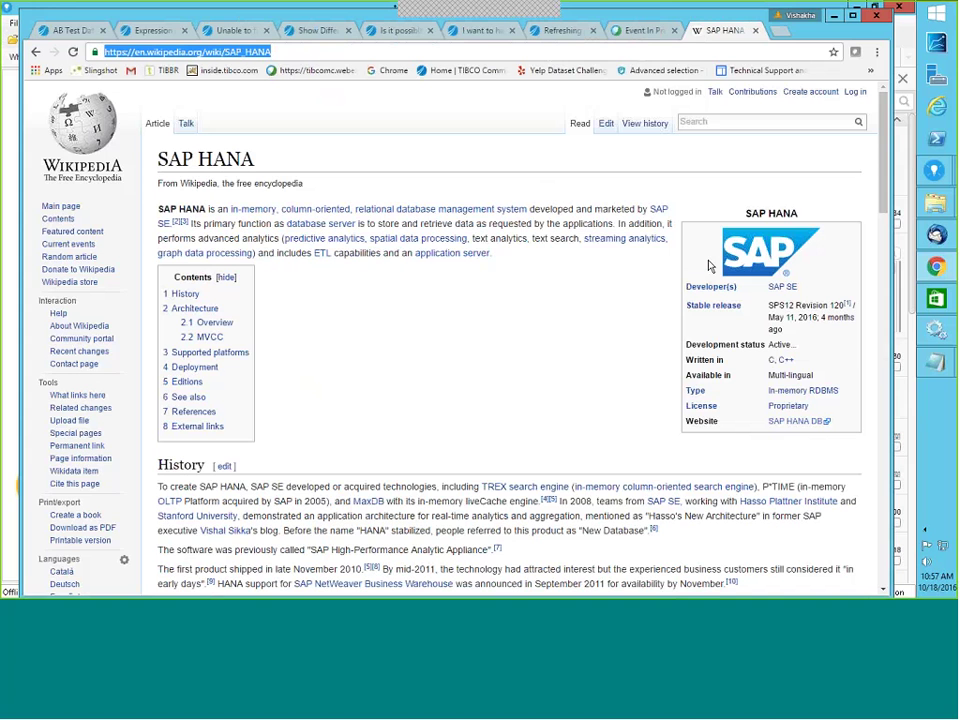
# Step: Switch to the Spotfire_Barebones analysis and examine the source and connection types offered for adding data tables
pyautogui.moveTo(934, 172)
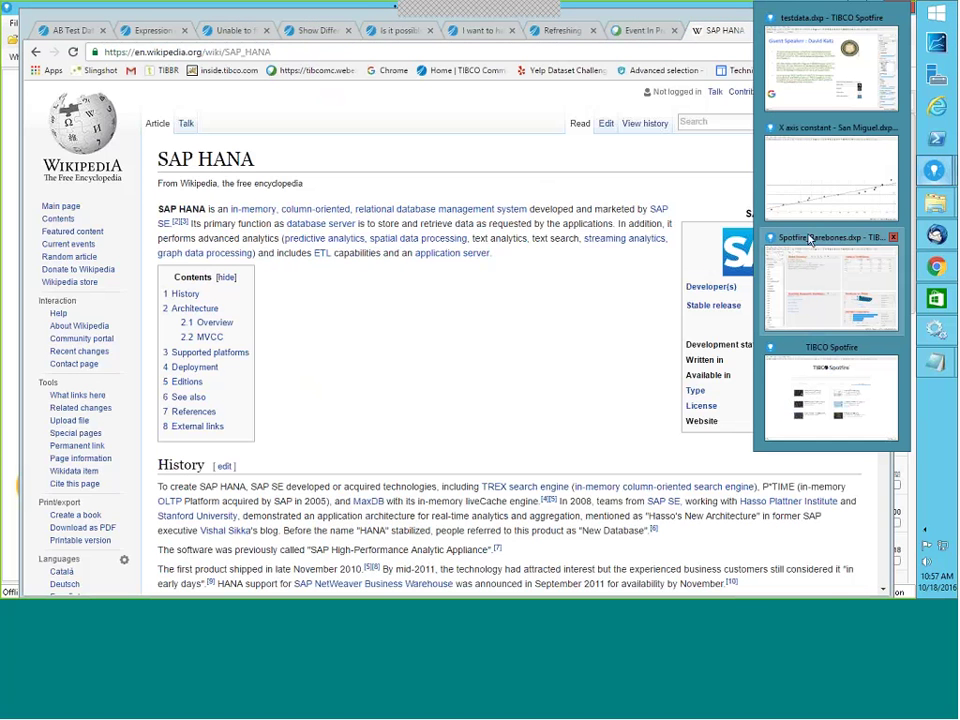
pyautogui.click(812, 243)
pyautogui.click(15, 23)
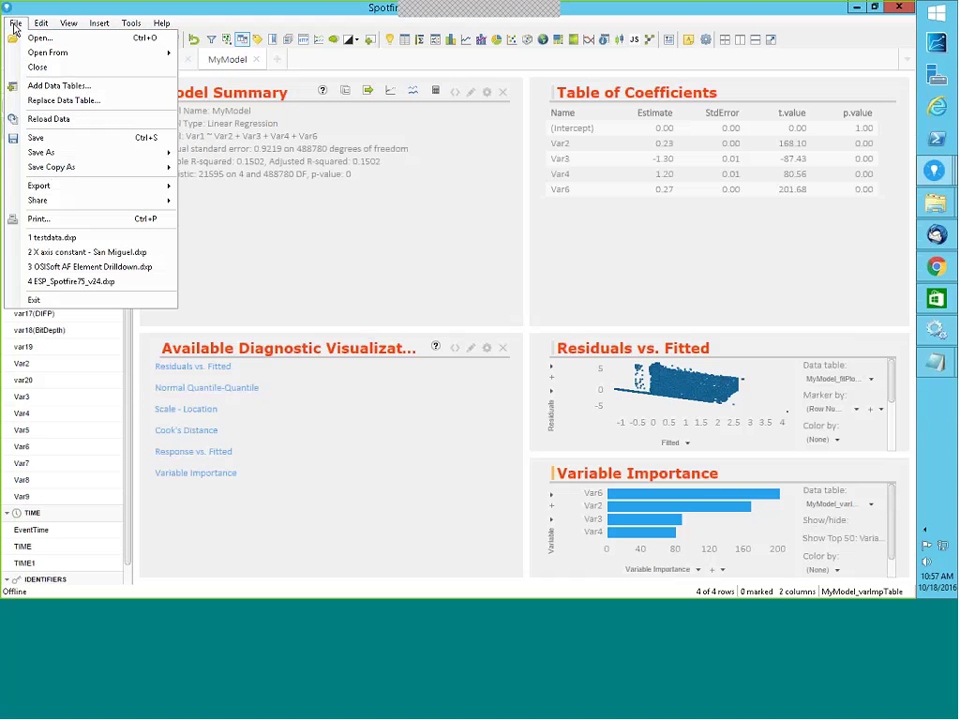
pyautogui.moveTo(55, 57)
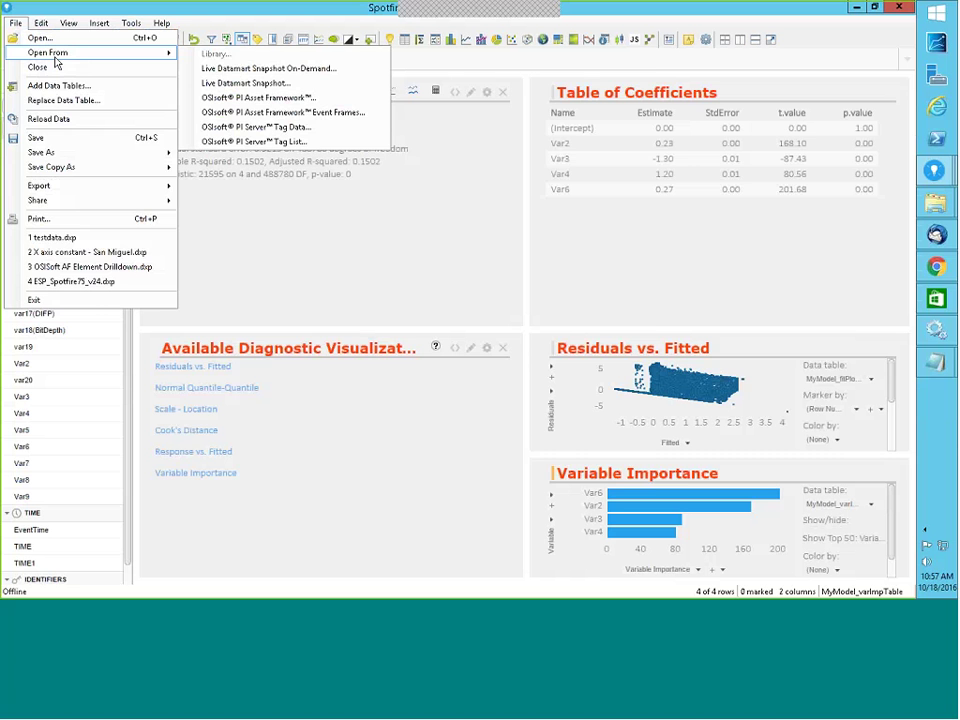
pyautogui.click(47, 86)
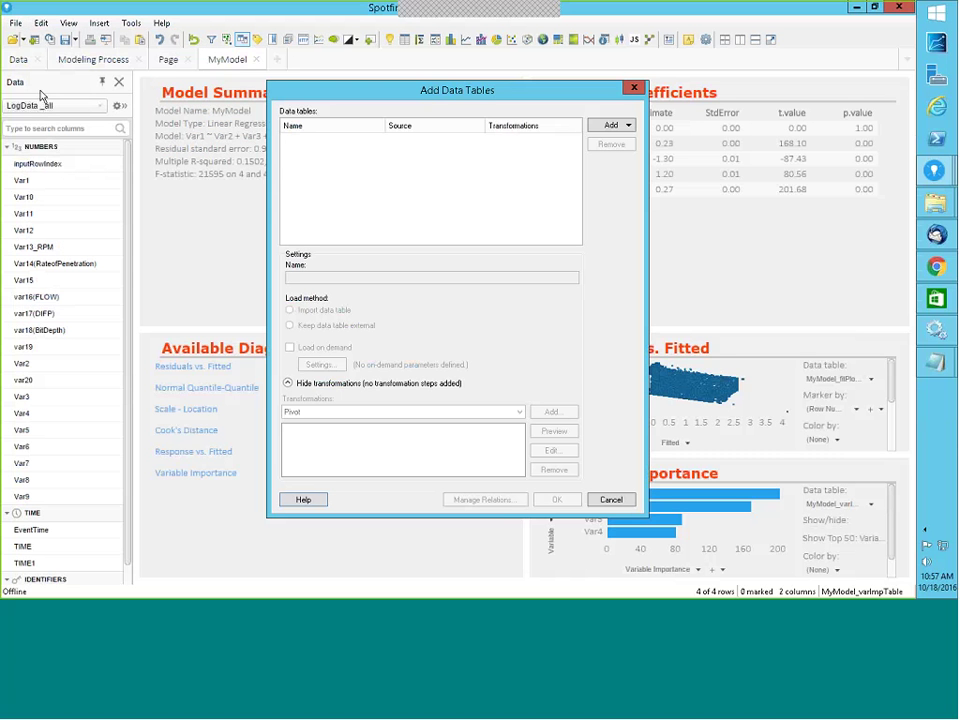
pyautogui.click(605, 128)
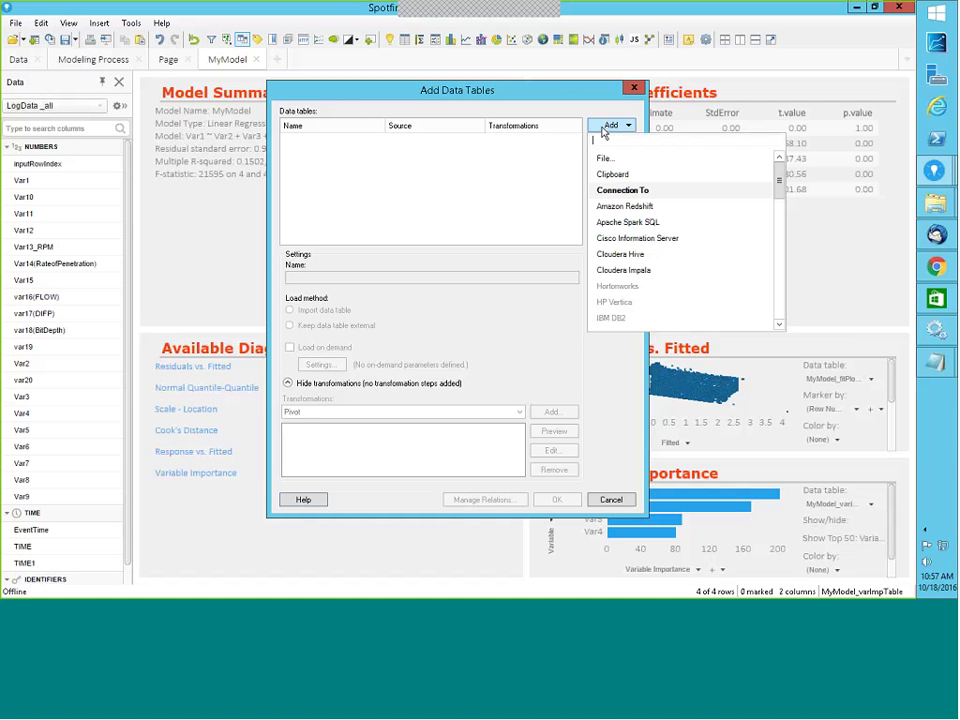
pyautogui.moveTo(780, 186)
pyautogui.mouseDown()
pyautogui.moveTo(779, 243)
pyautogui.moveTo(779, 186)
pyautogui.mouseUp()
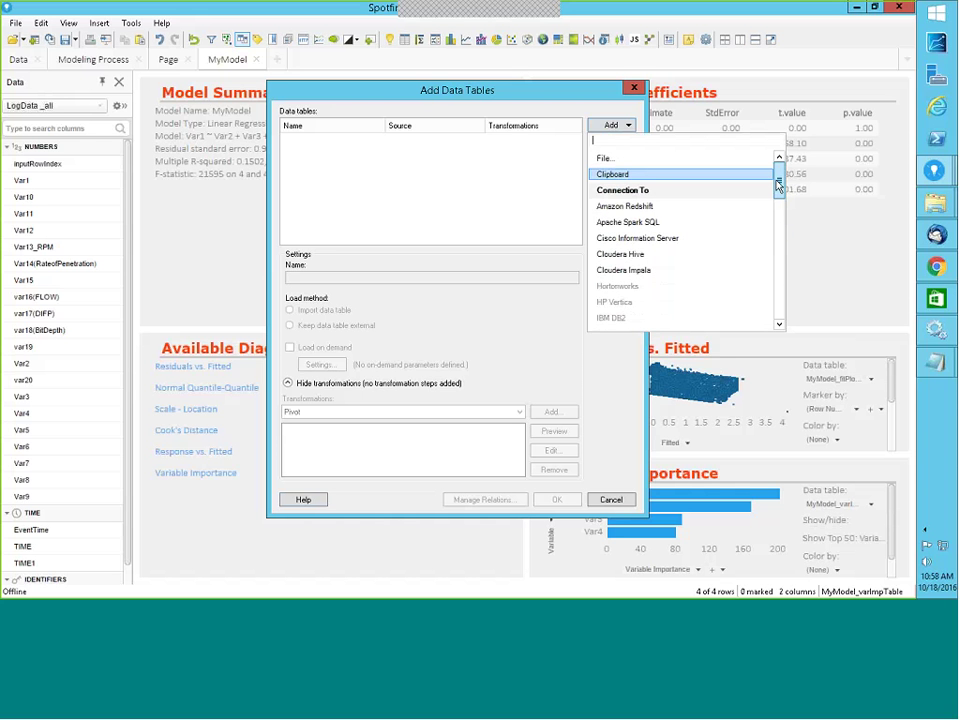
pyautogui.moveTo(779, 186); pyautogui.dragTo(782, 218)
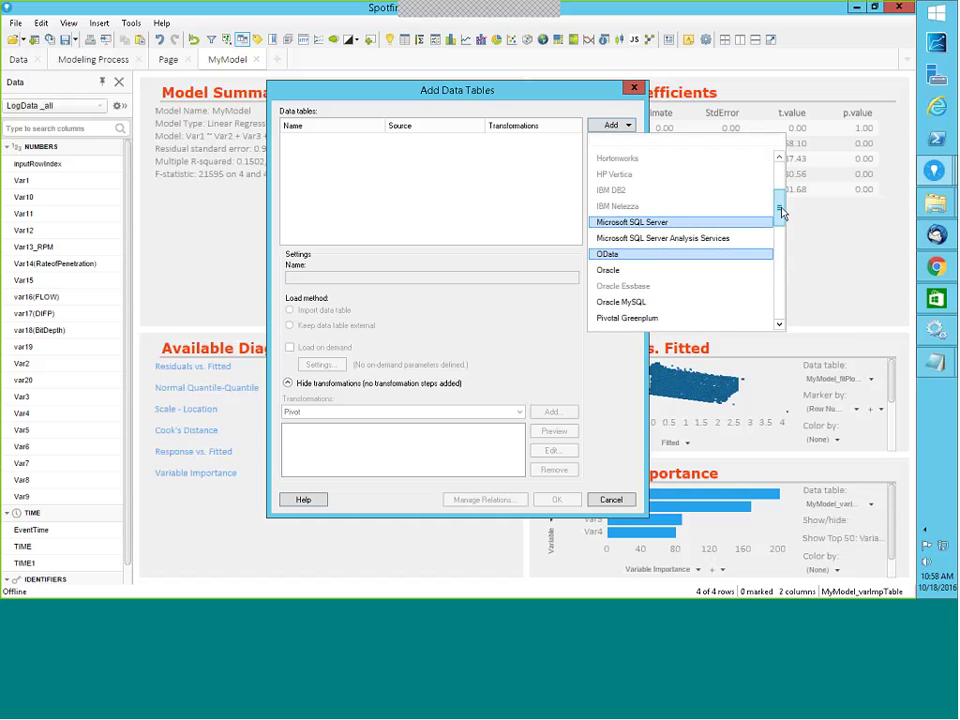
pyautogui.moveTo(780, 209); pyautogui.dragTo(775, 170)
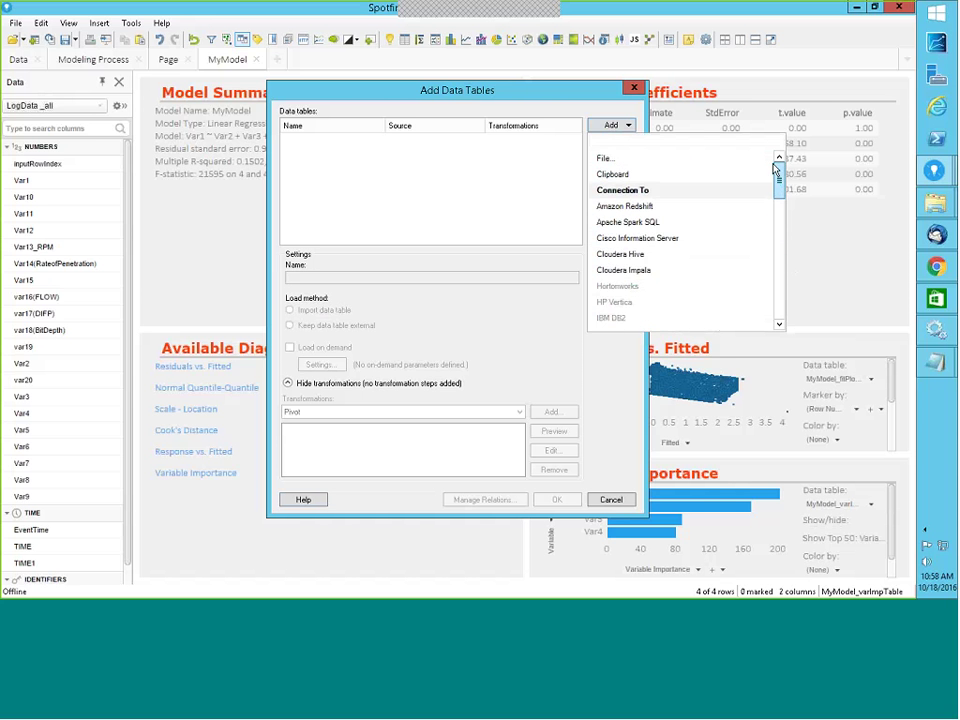
# Step: Select the testdata text file with its default import settings, review the load method options, and discard the new data table
pyautogui.click(607, 159)
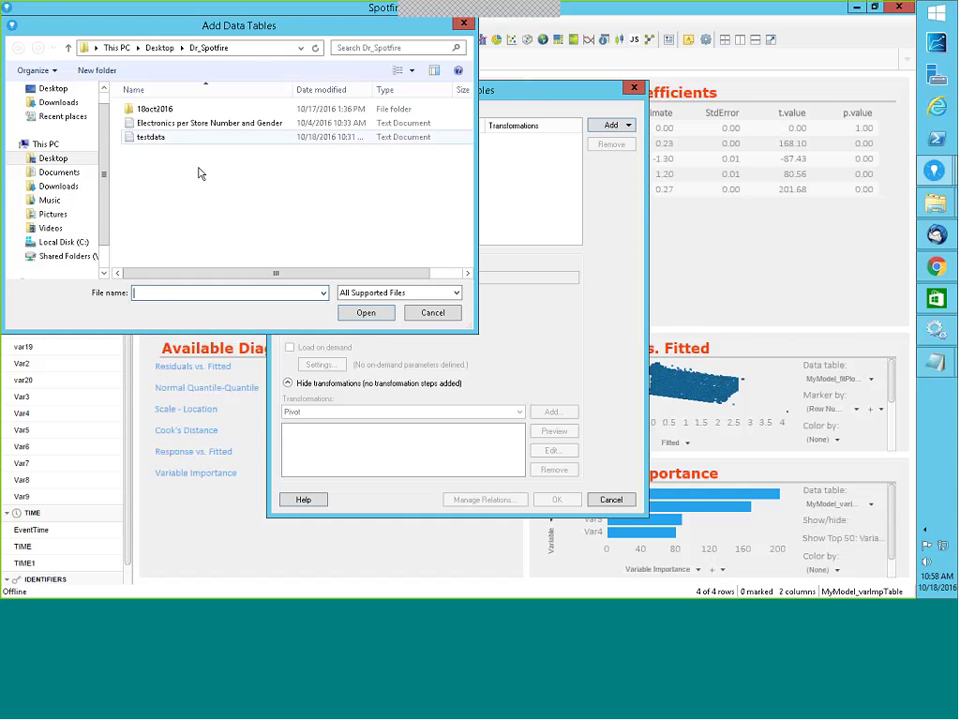
pyautogui.click(152, 137)
pyautogui.click(368, 314)
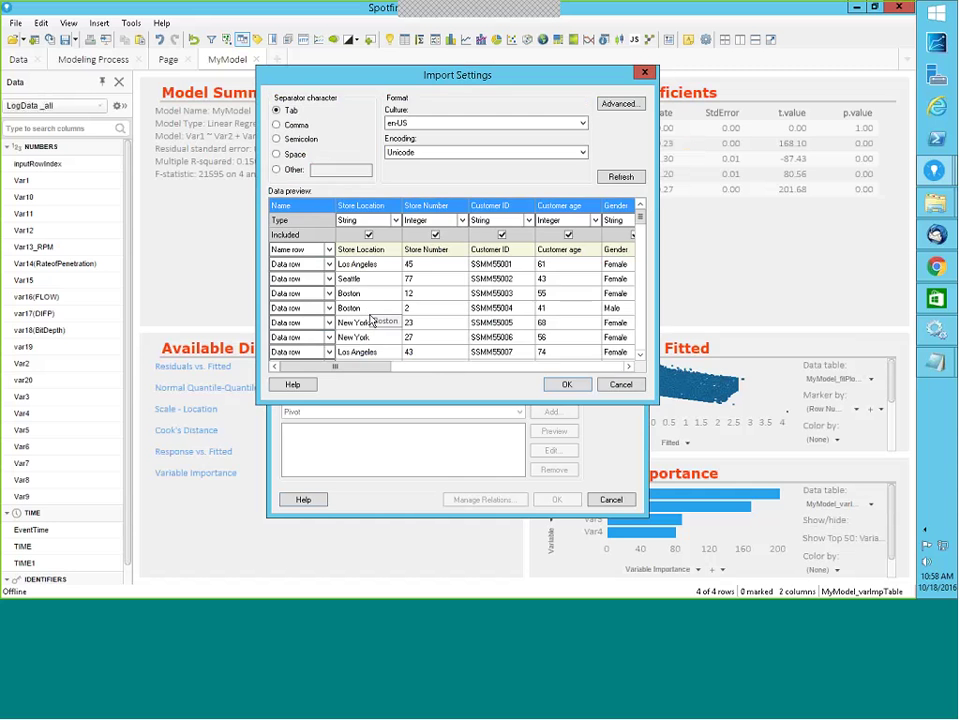
pyautogui.click(566, 384)
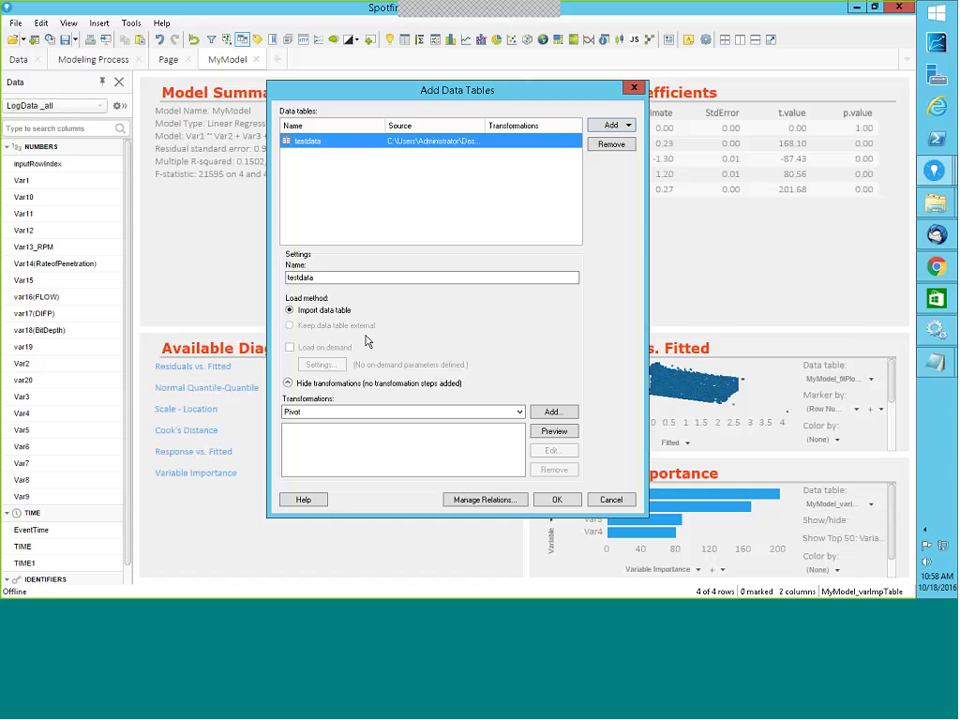
pyautogui.click(634, 90)
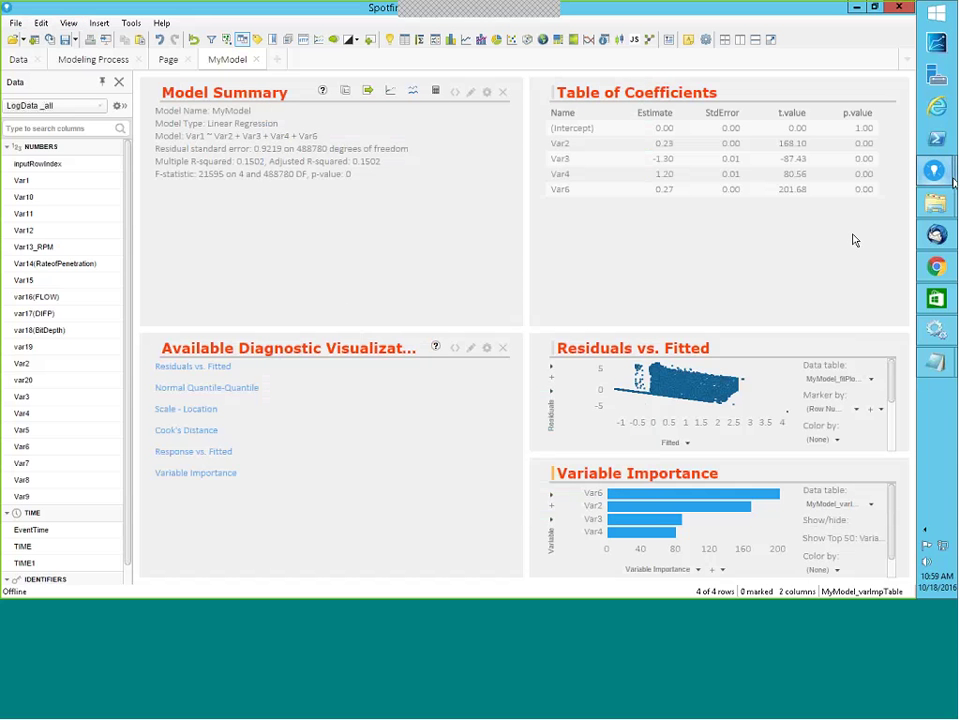
# Step: Switch to the Spotfire window without loaded data, view the analyses in the library's barebones folder, and cancel opening from the library
pyautogui.moveTo(936, 170)
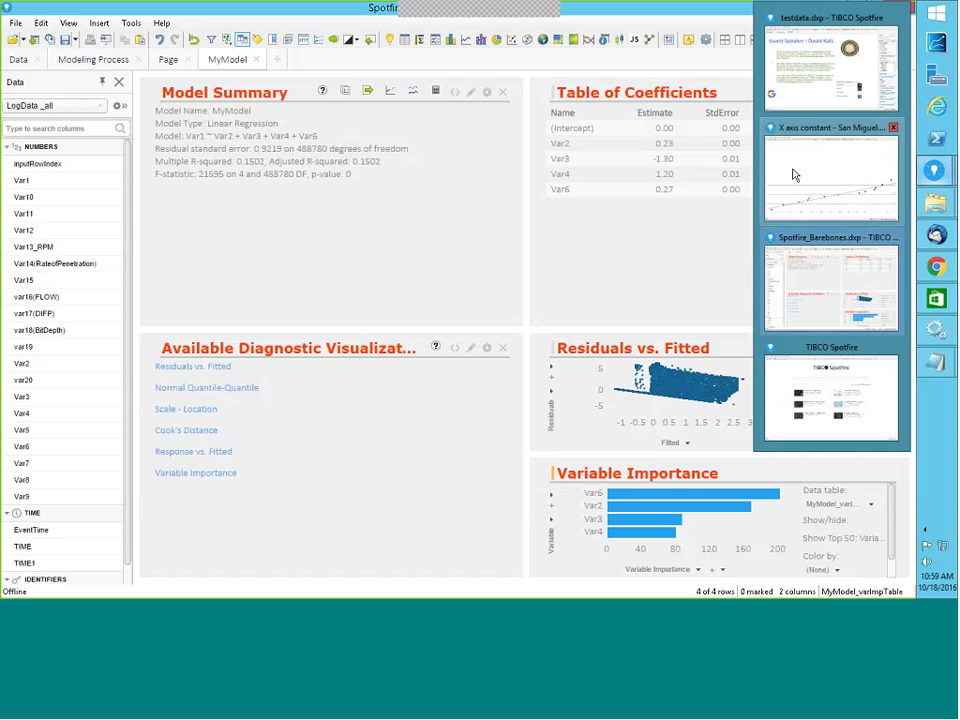
pyautogui.click(808, 358)
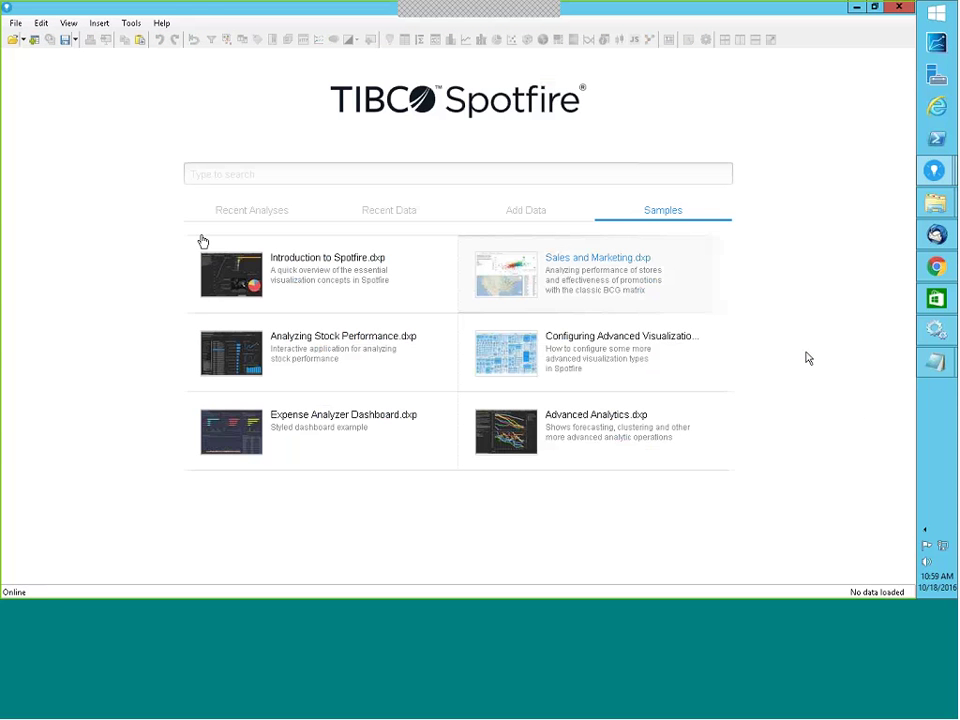
pyautogui.click(16, 23)
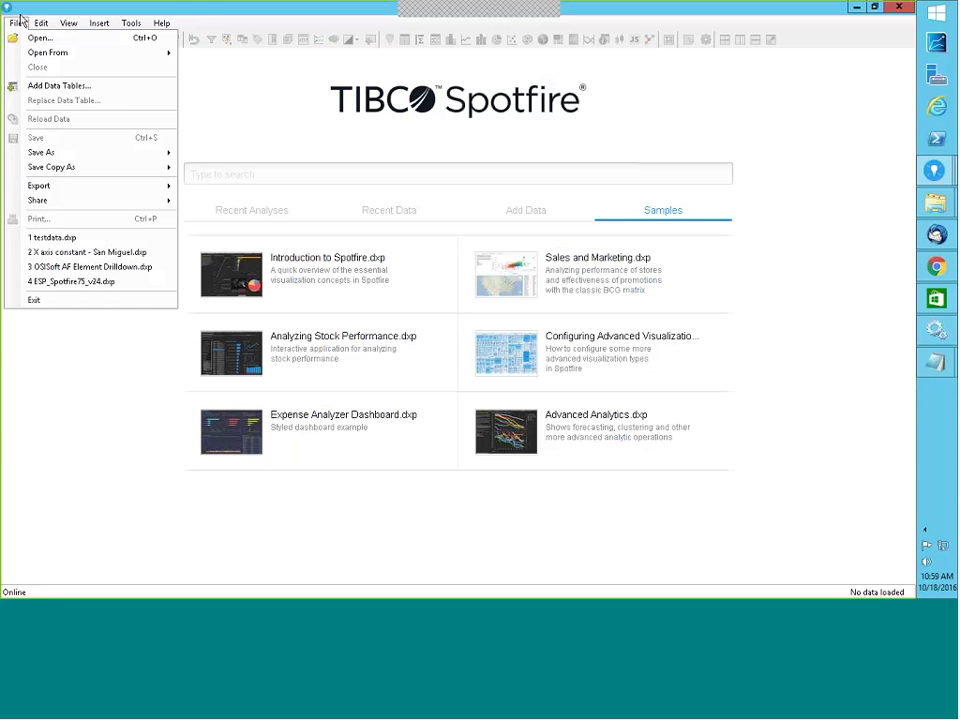
pyautogui.moveTo(42, 55)
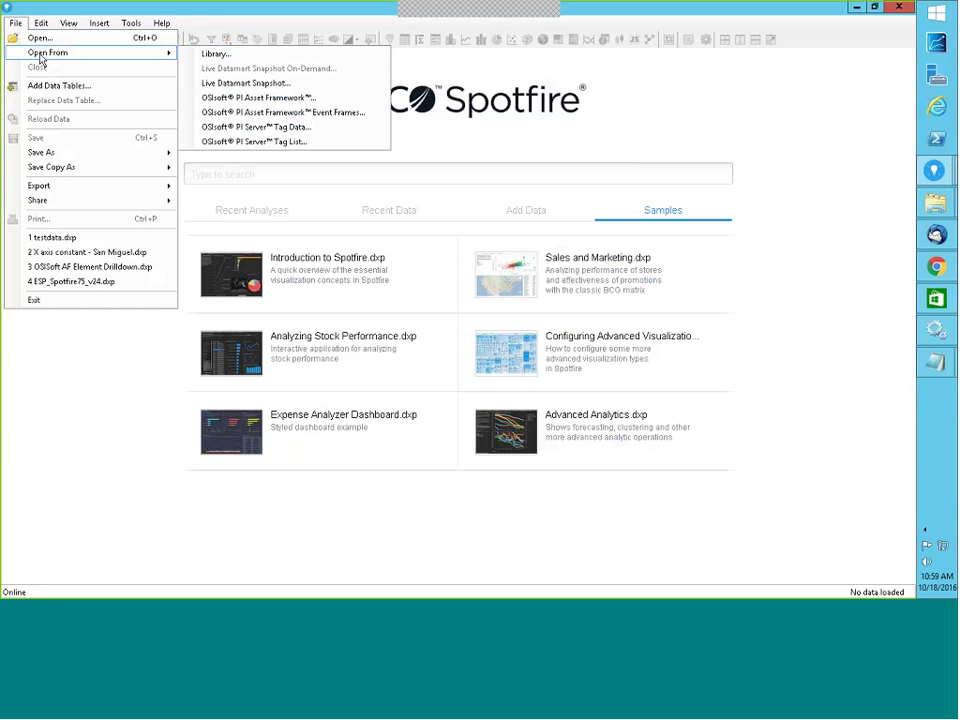
pyautogui.click(214, 54)
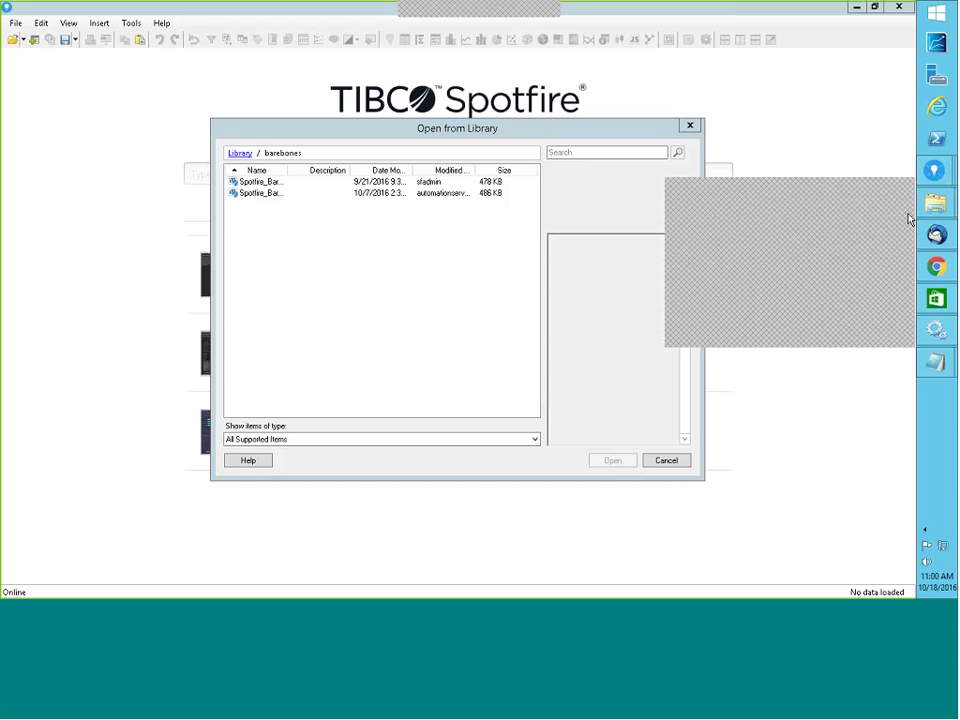
pyautogui.click(666, 462)
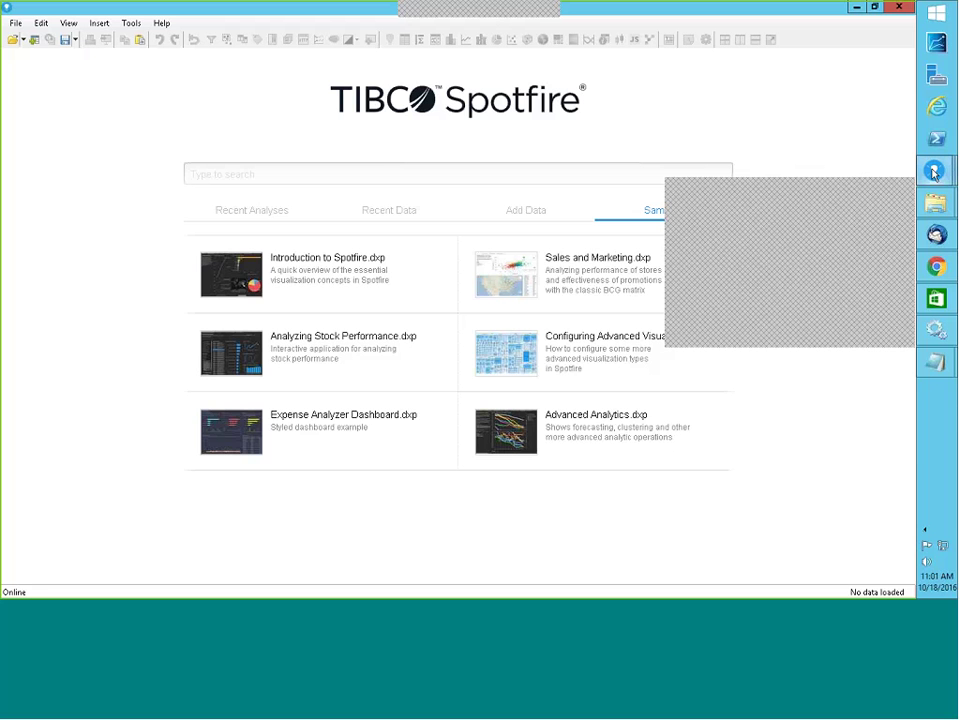
# Step: Return to the Spotfire_Barebones analysis and add a cross table to the MyModel page
pyautogui.moveTo(934, 172)
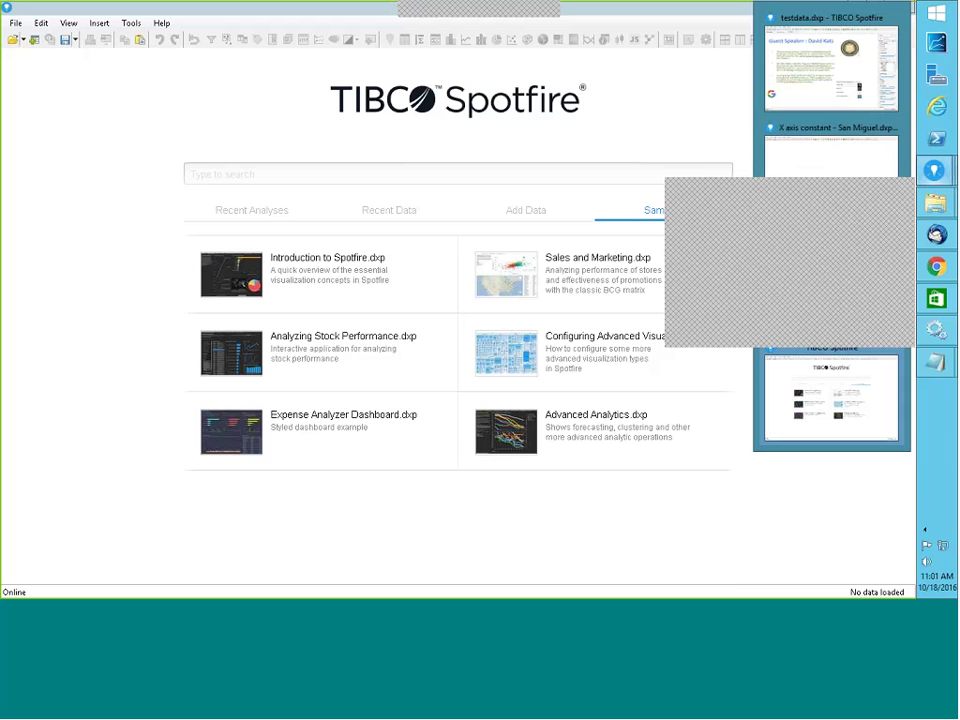
pyautogui.click(815, 232)
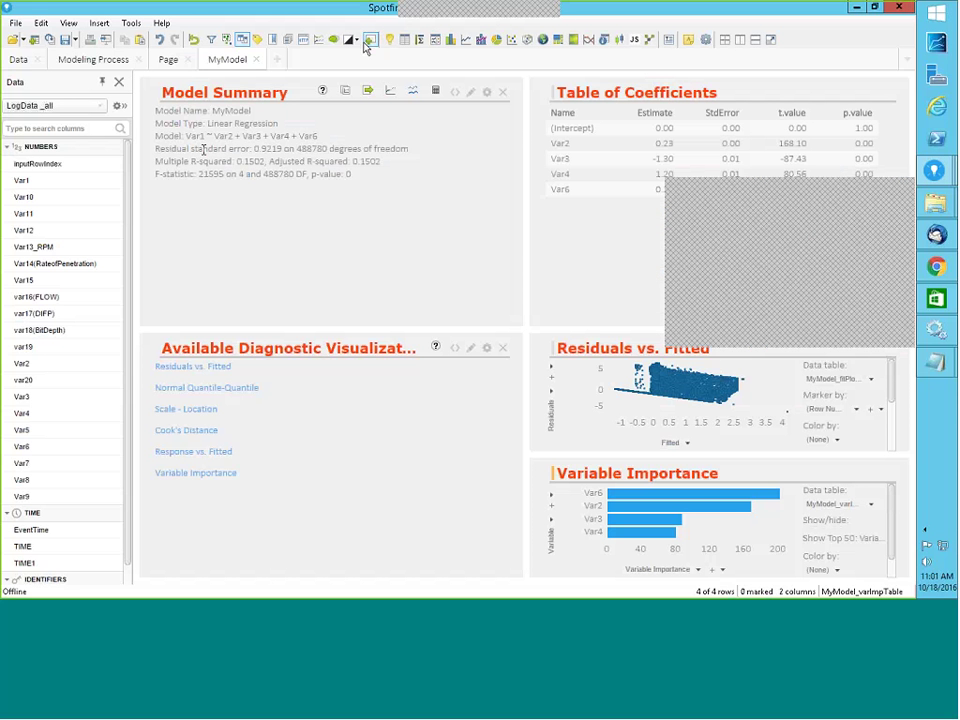
pyautogui.click(421, 41)
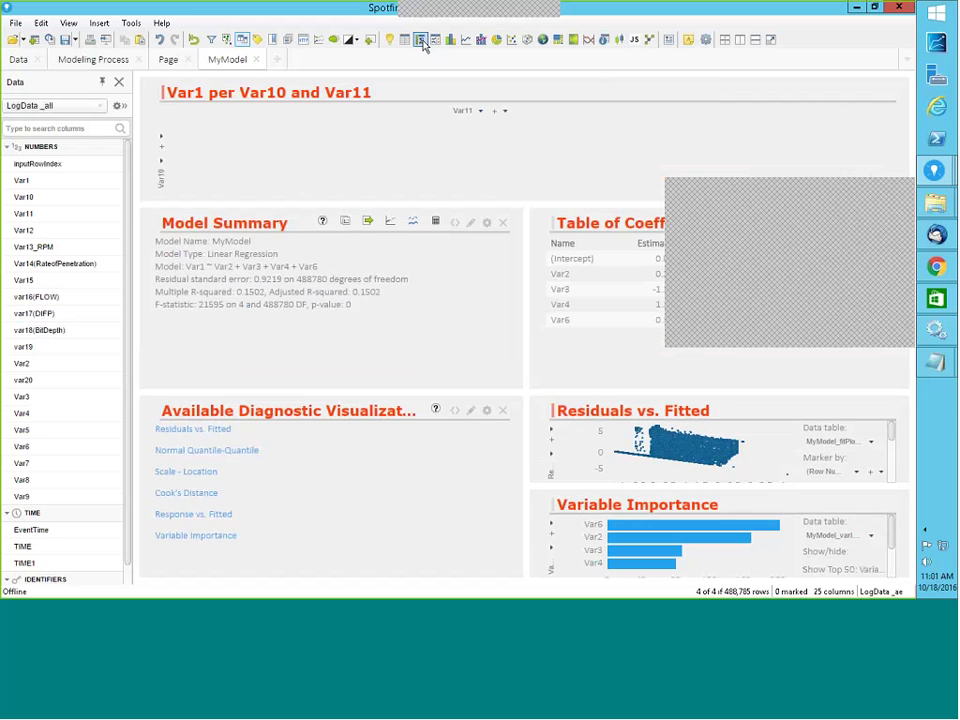